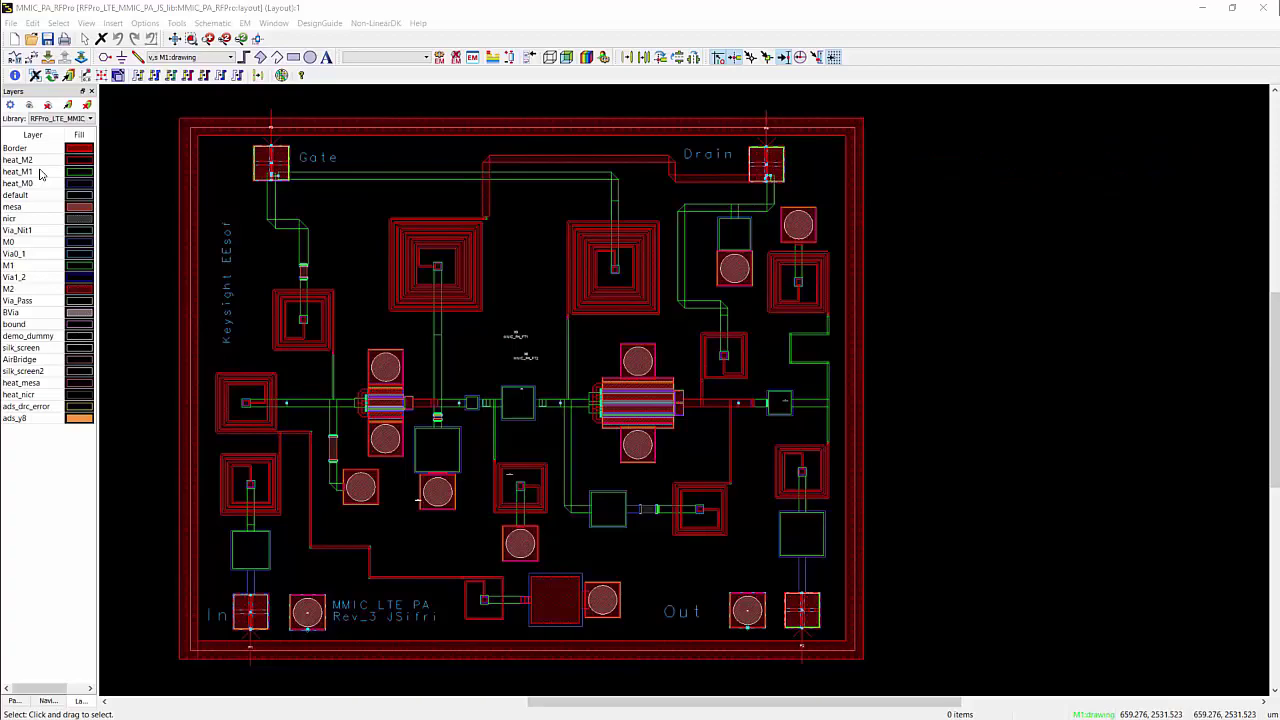
Open the existing RFPro setup for the MMIC_PA_RFPro layout.
left_click(176, 23)
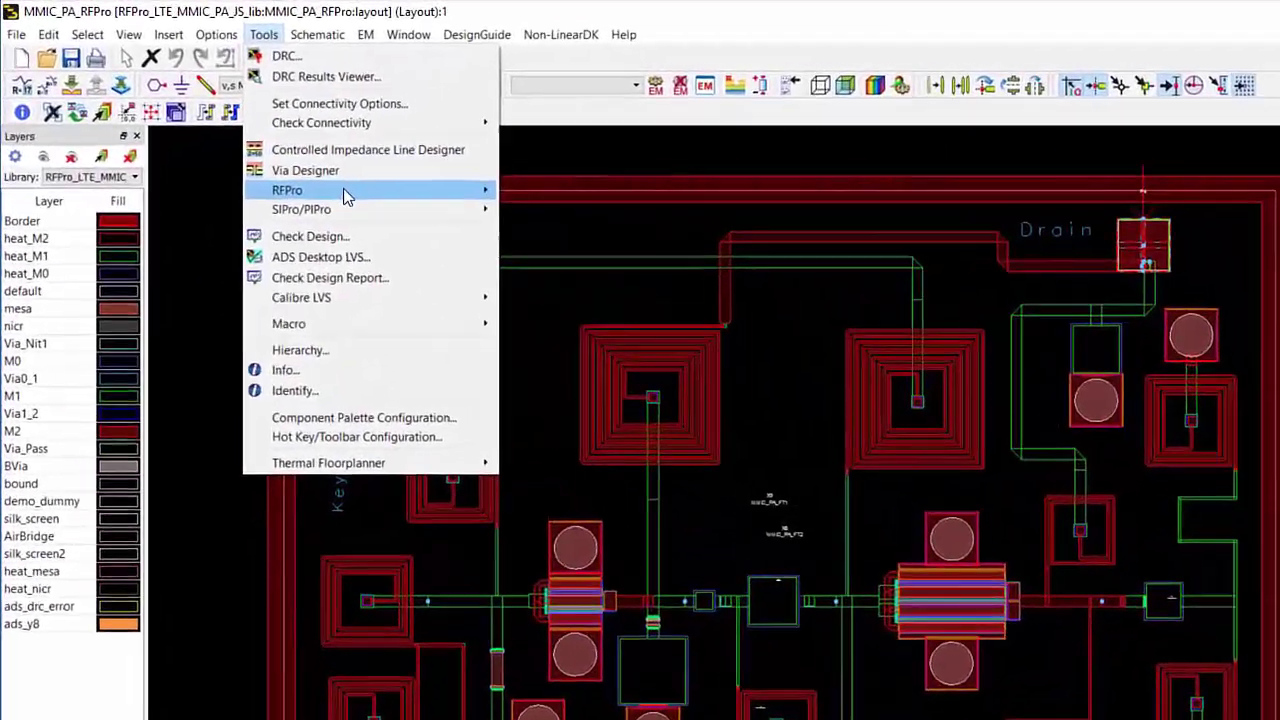
mouse_move(231, 131)
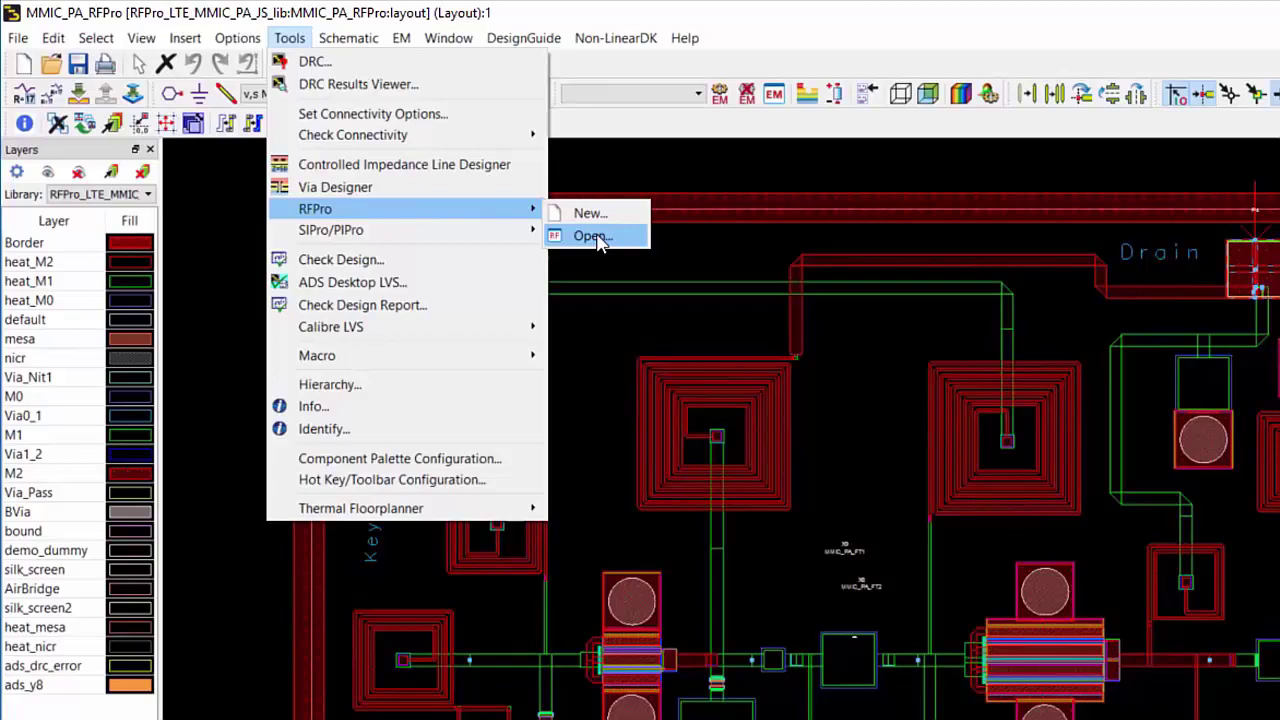
left_click(592, 236)
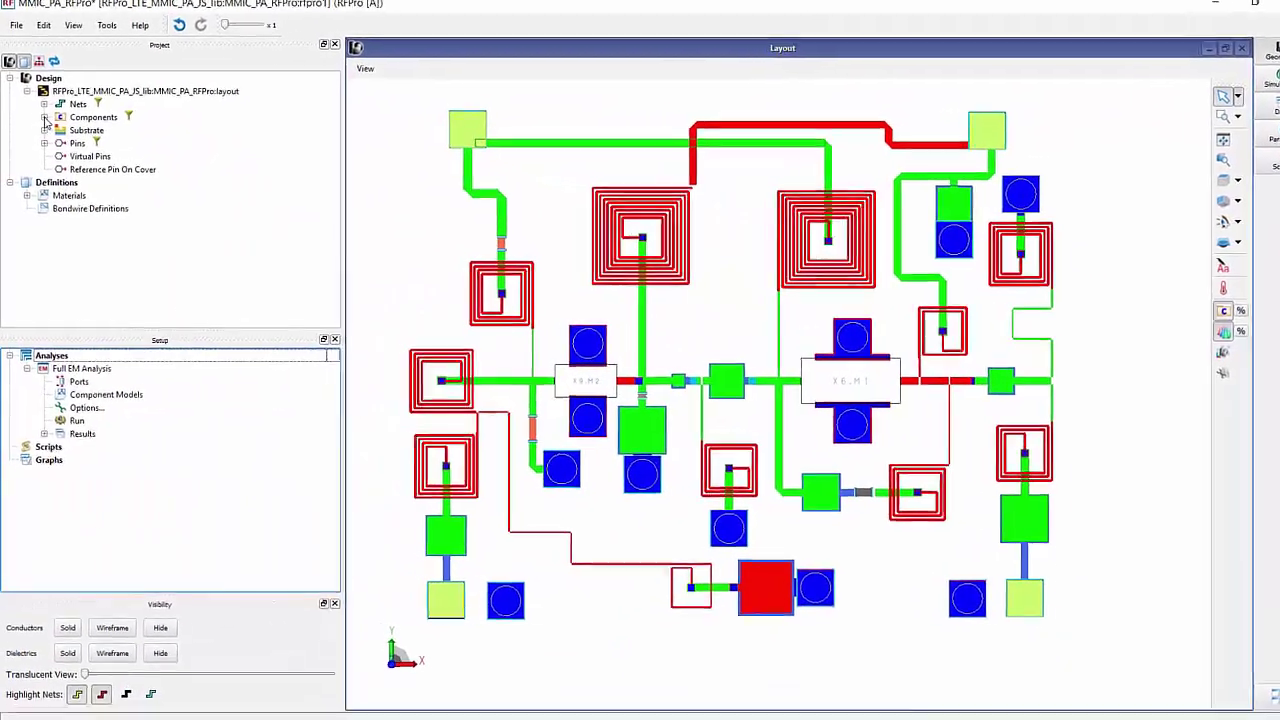
Inspect the demo_fet2 instances among the design components and assign the components to the Full EM Analysis component models.
left_click(44, 118)
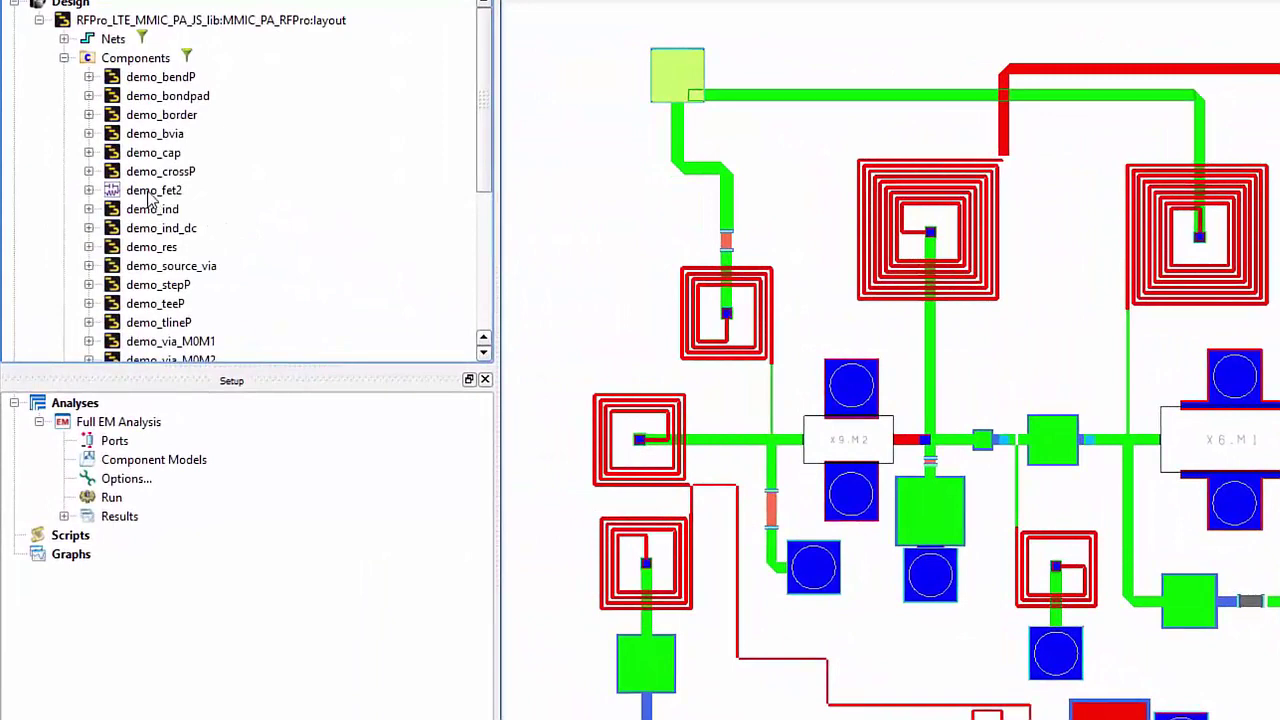
left_click(89, 190)
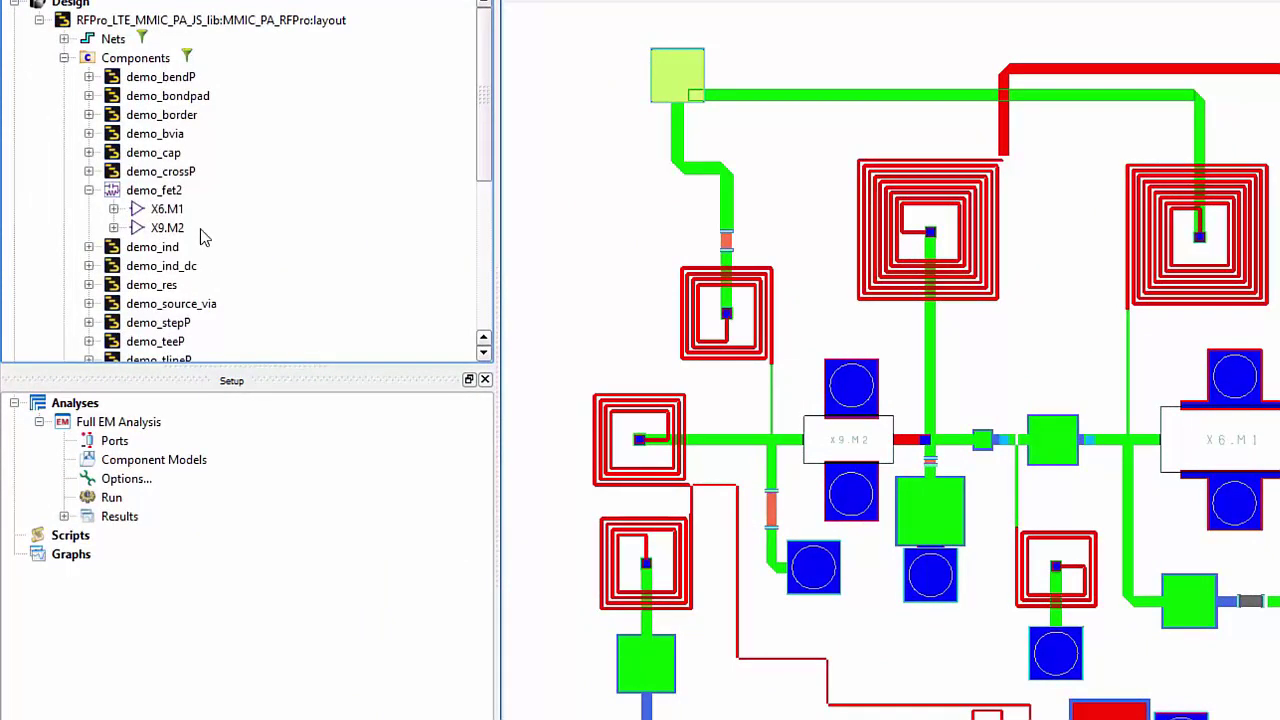
left_click(89, 190)
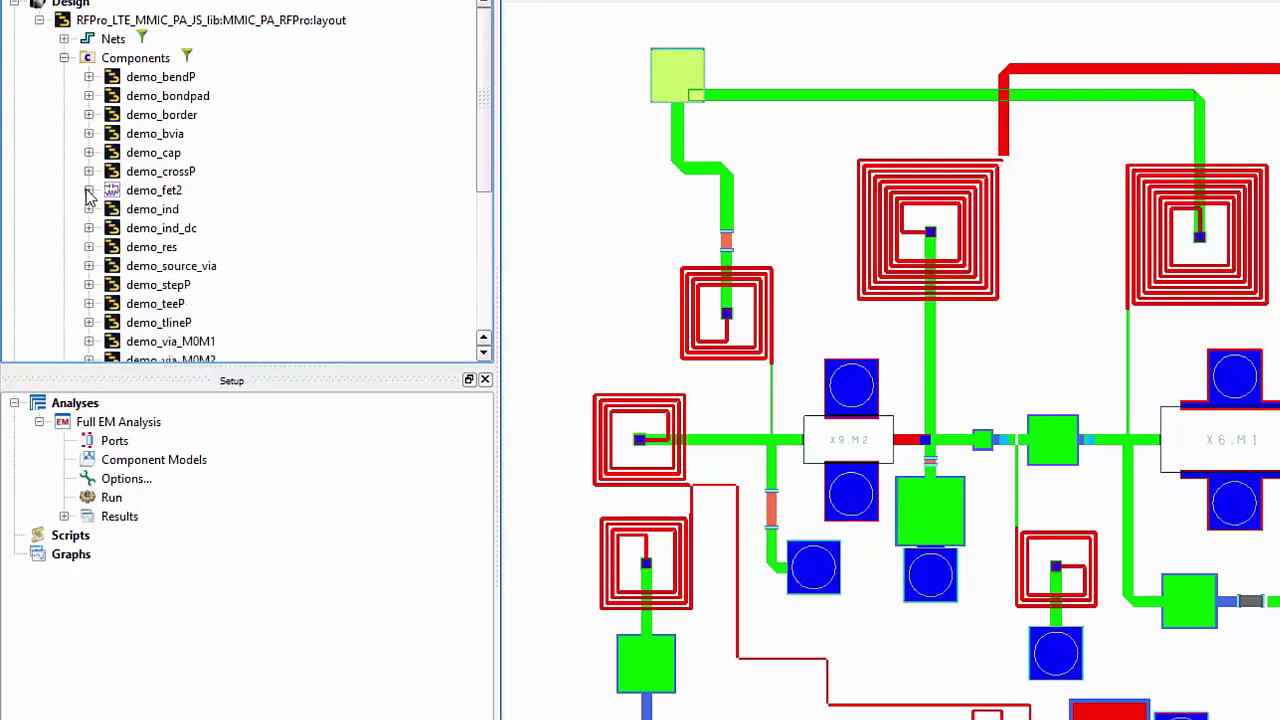
left_click(64, 58)
left_click_drag(130, 60, 140, 461)
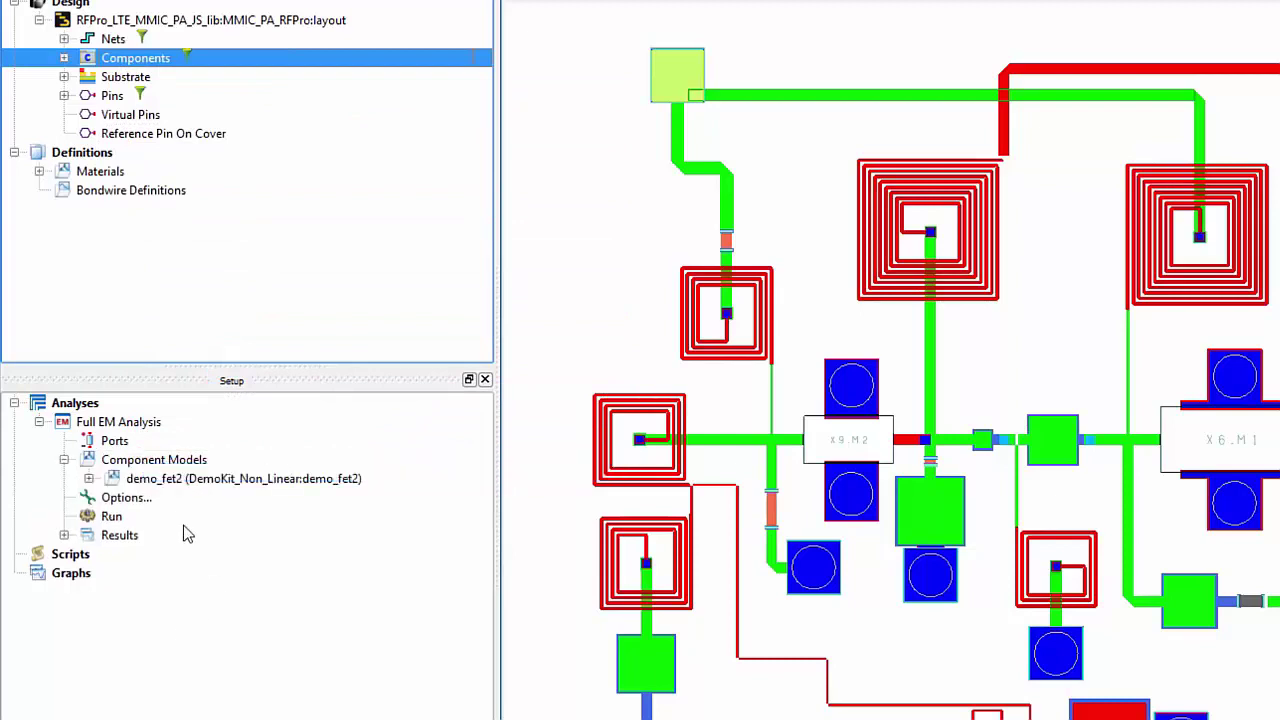
left_click(89, 479)
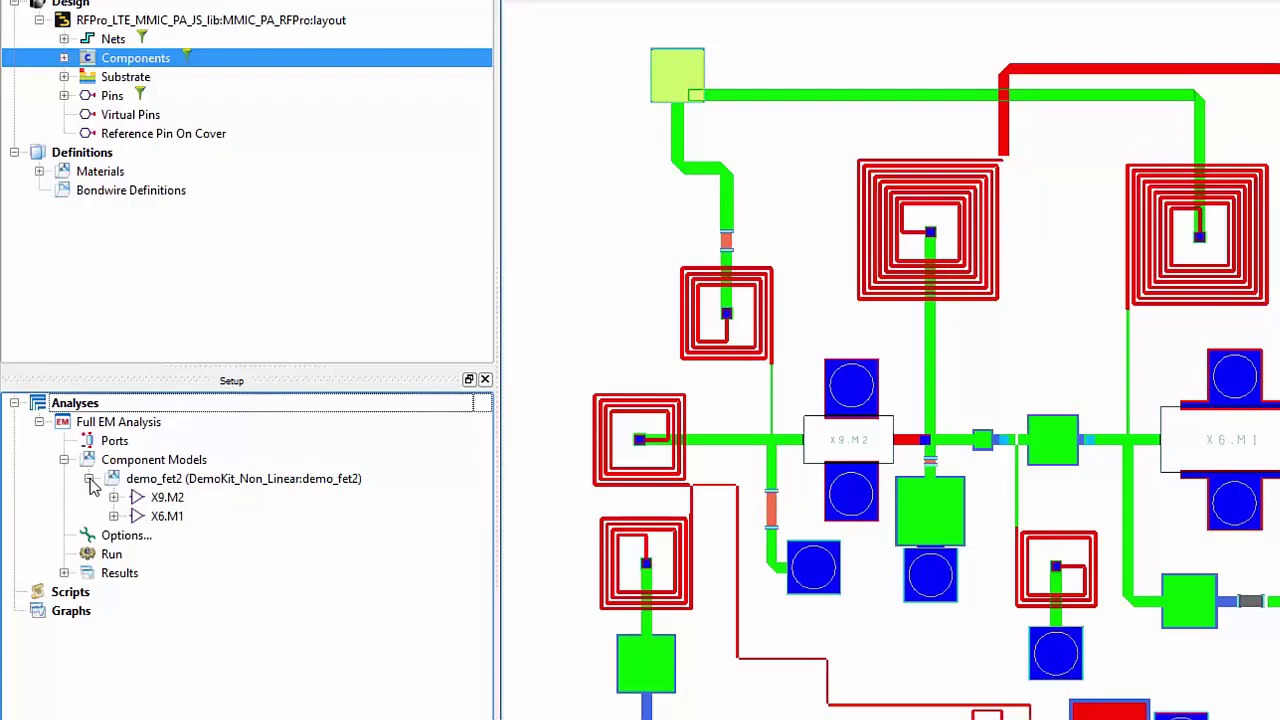
left_click(89, 479)
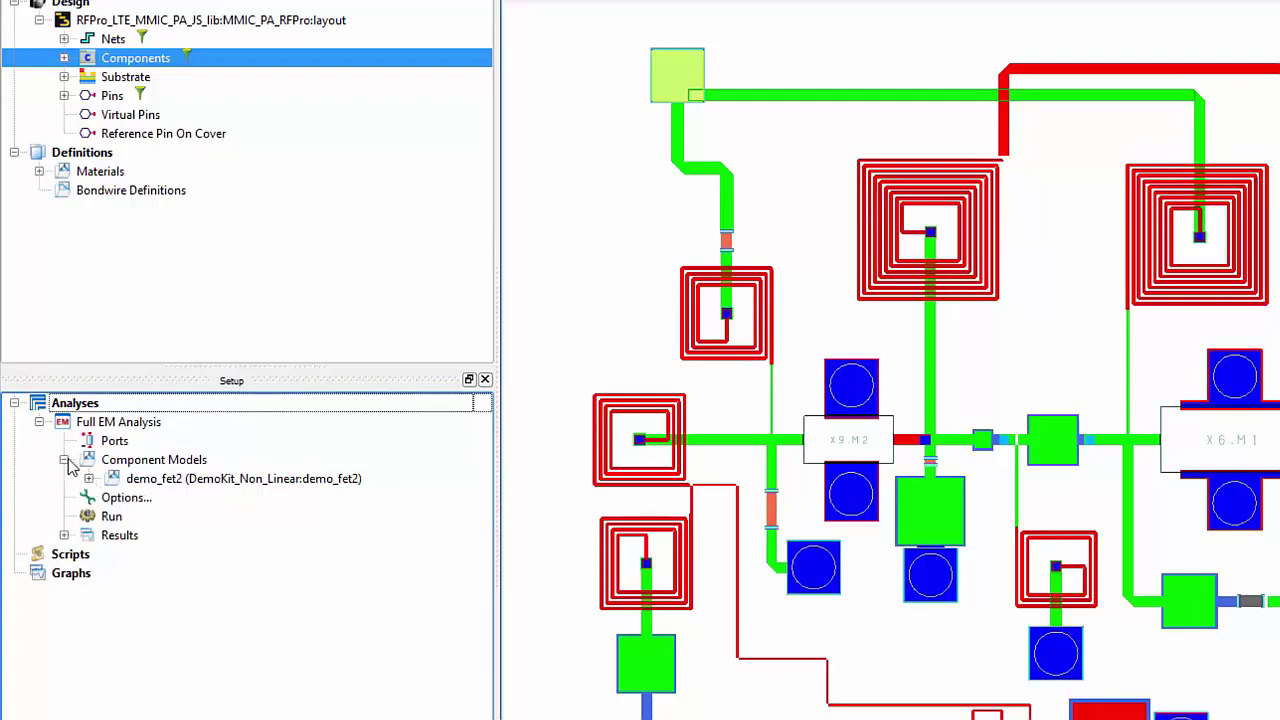
left_click(64, 459)
Create the Full EM Analysis ports from the layout pins and check the positive and reference pins of each port.
double_click(87, 95)
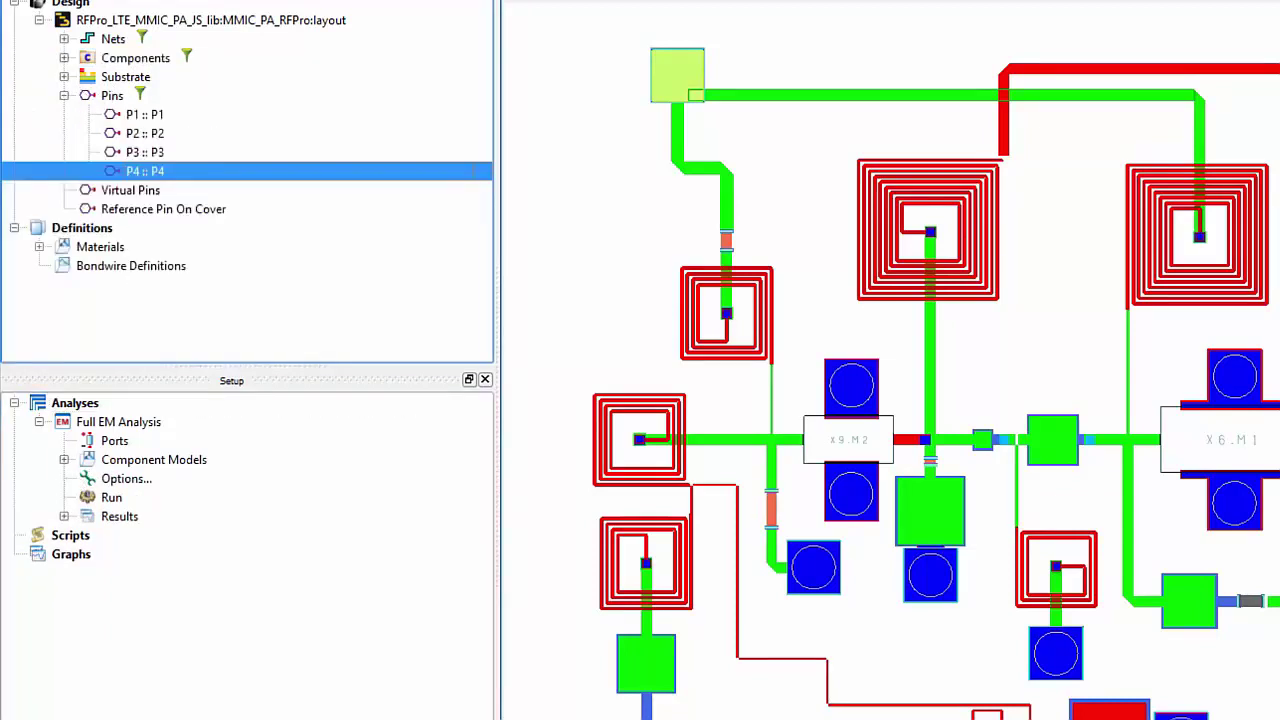
left_click(64, 95)
left_click_drag(112, 103, 160, 468)
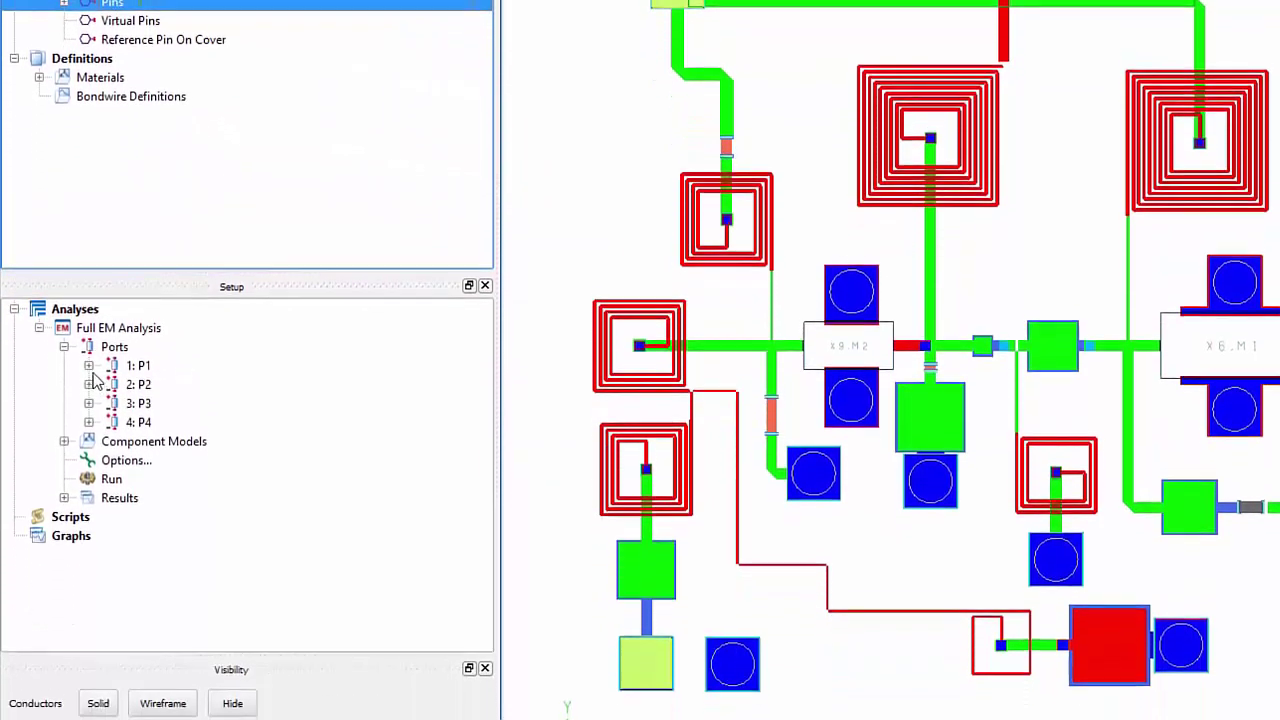
left_click(89, 459)
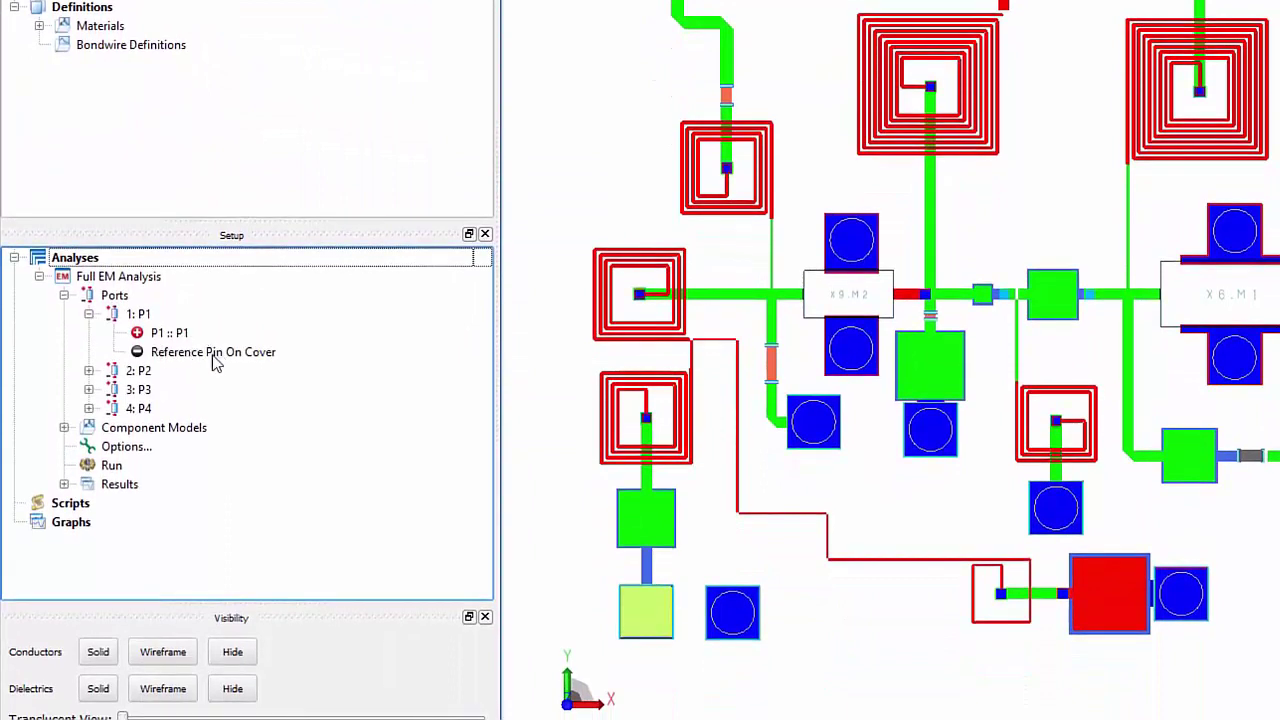
left_click(176, 334)
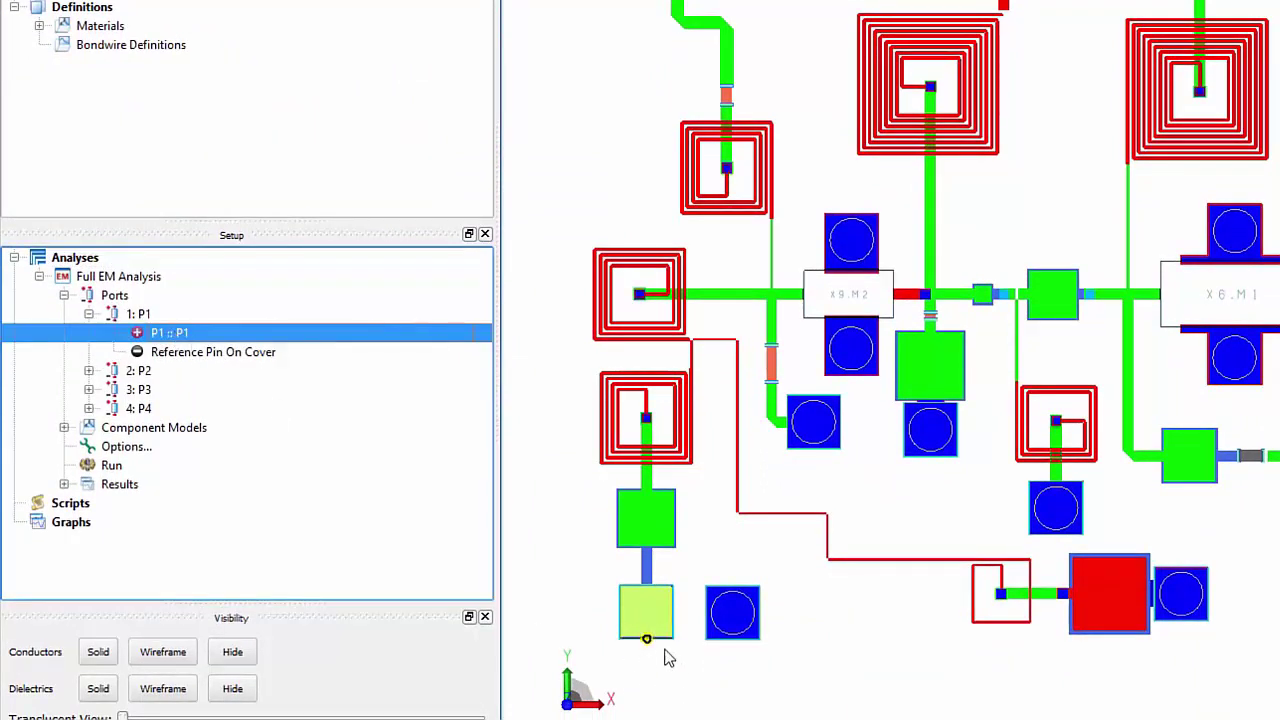
left_click(89, 371)
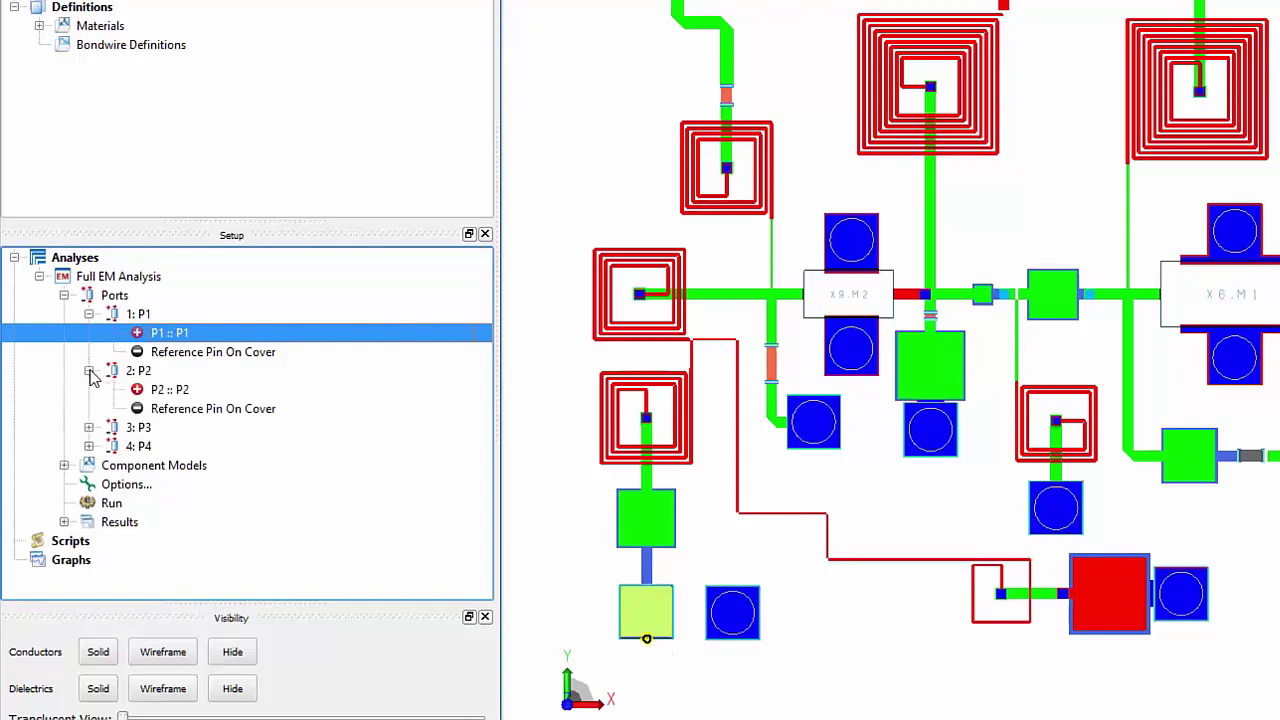
left_click(89, 428)
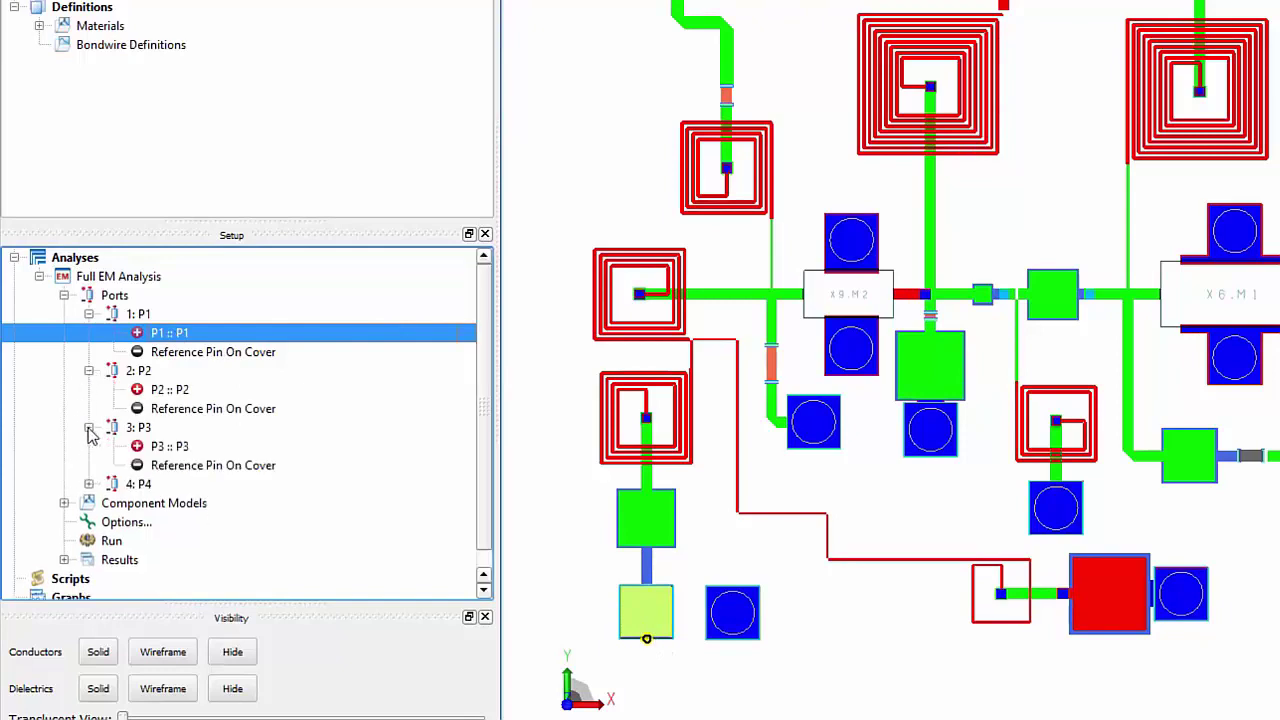
left_click(89, 484)
left_click(64, 295)
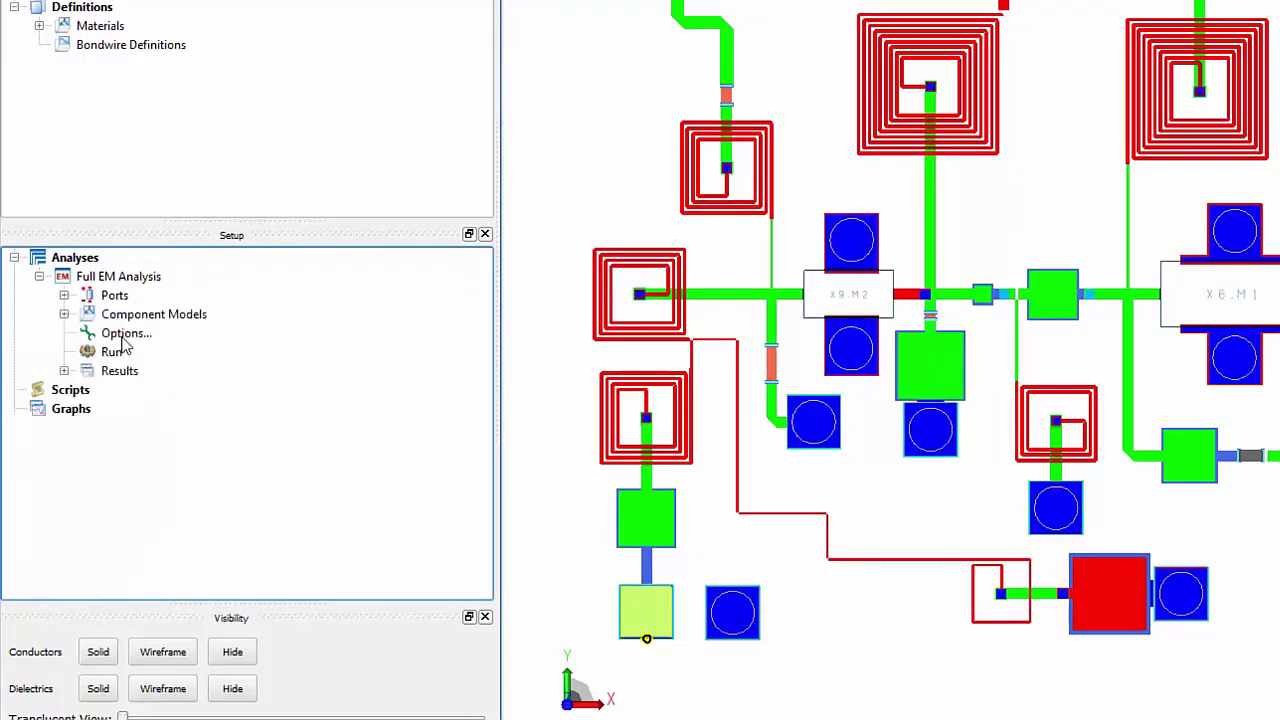
Review the frequency plan and the simulator presets in the Full EM Analysis options.
left_click(123, 336)
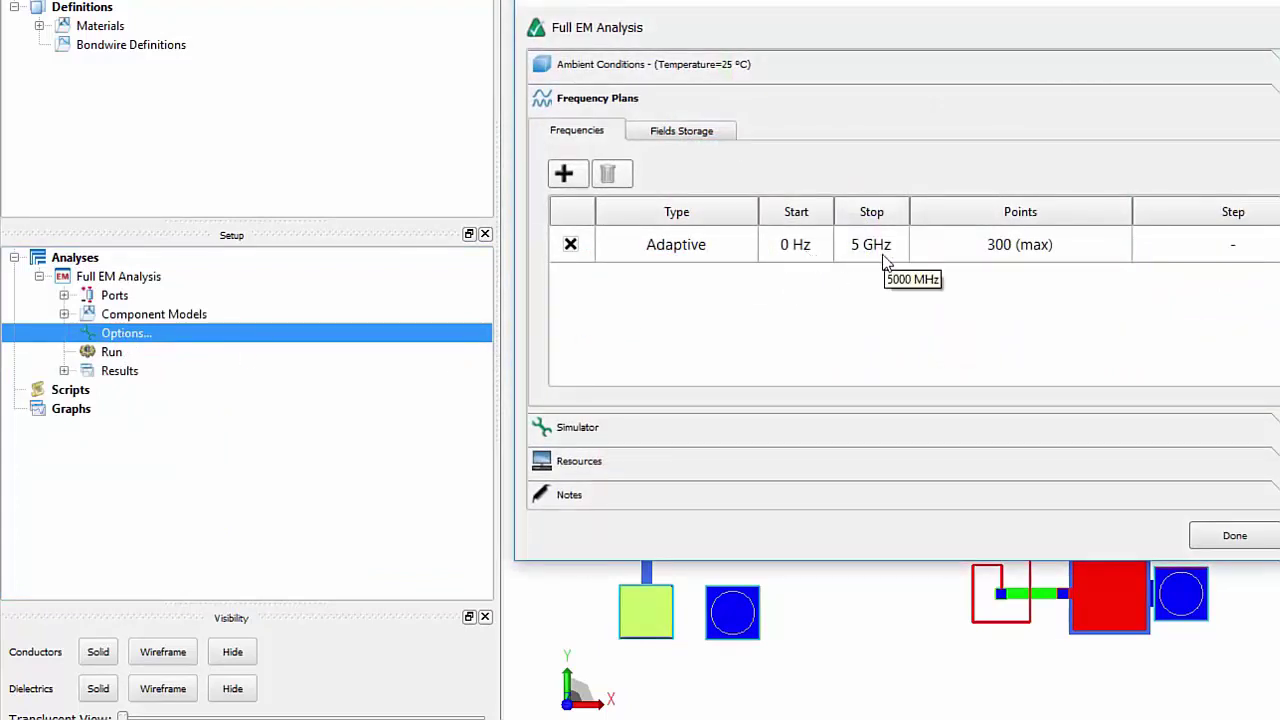
left_click(670, 440)
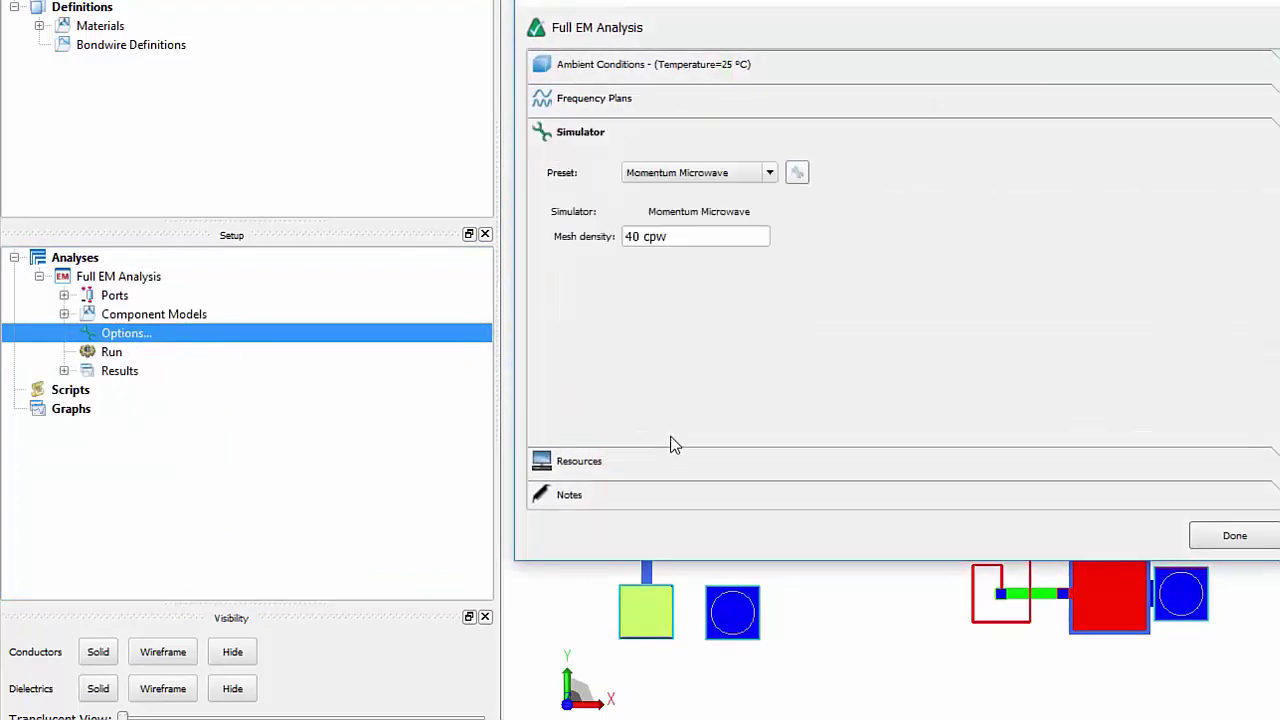
left_click(770, 174)
left_click(700, 209)
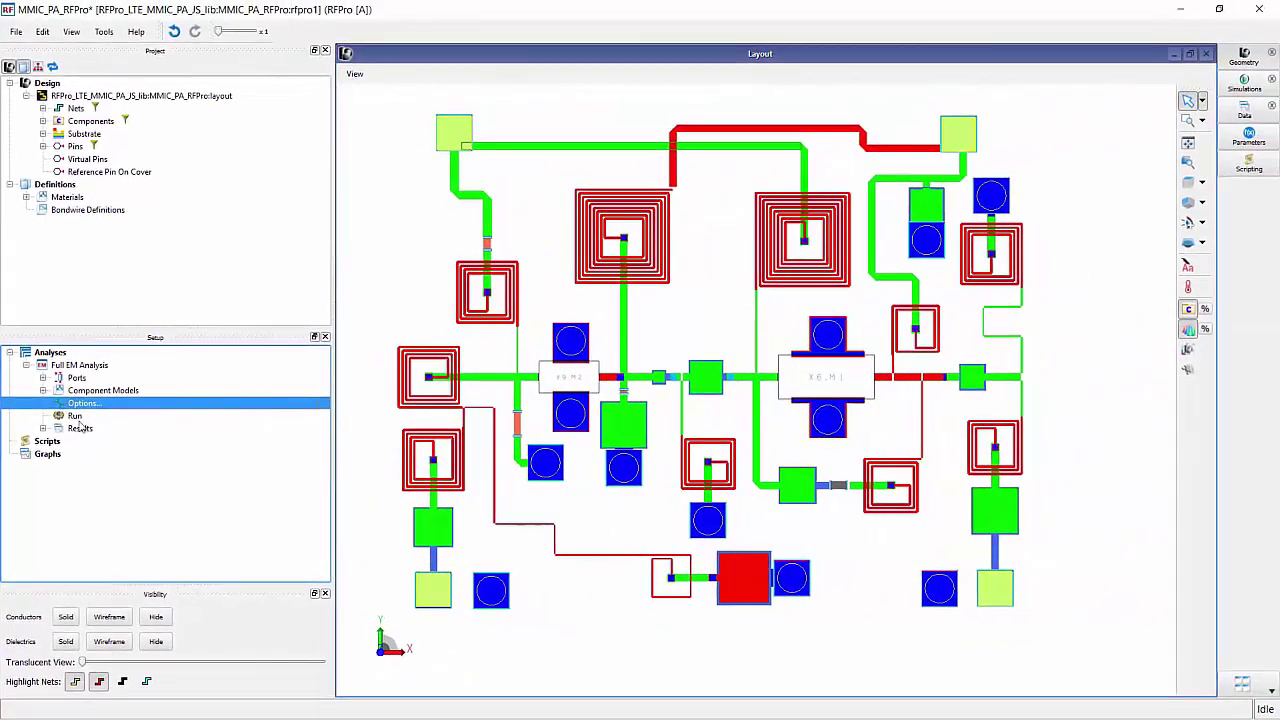
Run the Full EM Analysis and plot the S-parameters for the matrix entries (P1,P1) and (P2,P2).
double_click(74, 416)
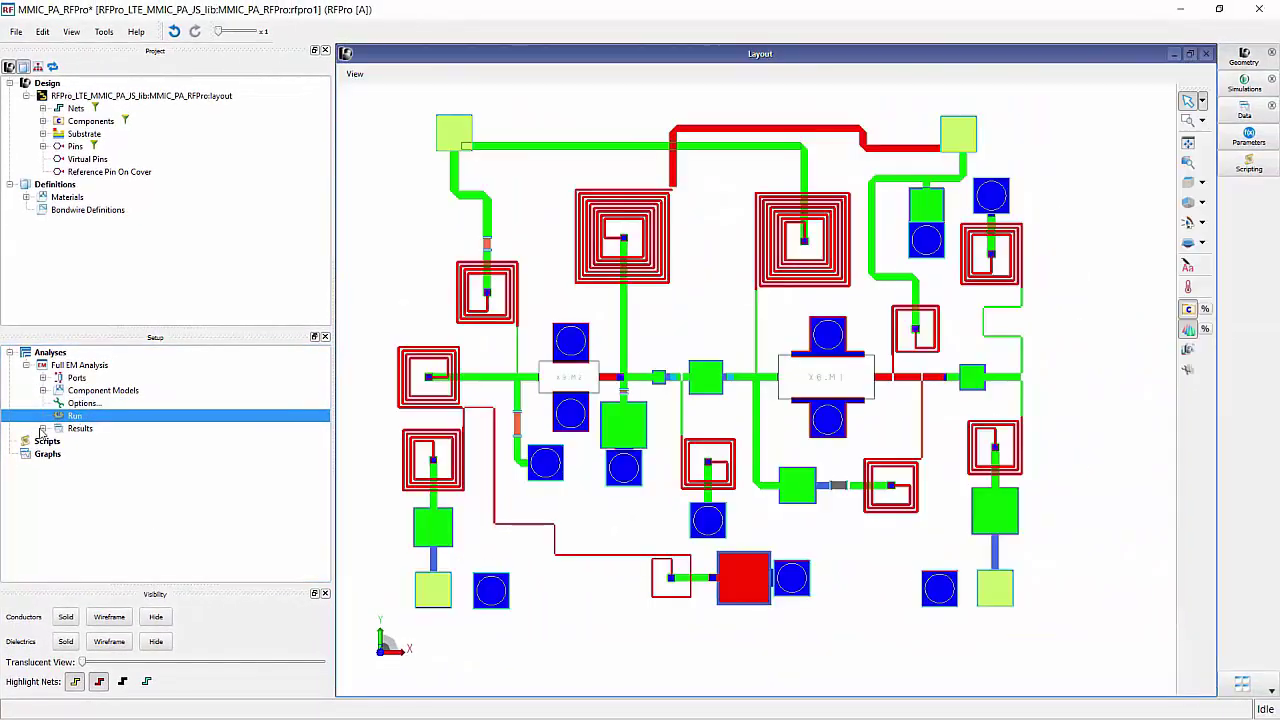
left_click(43, 428)
left_click(109, 444)
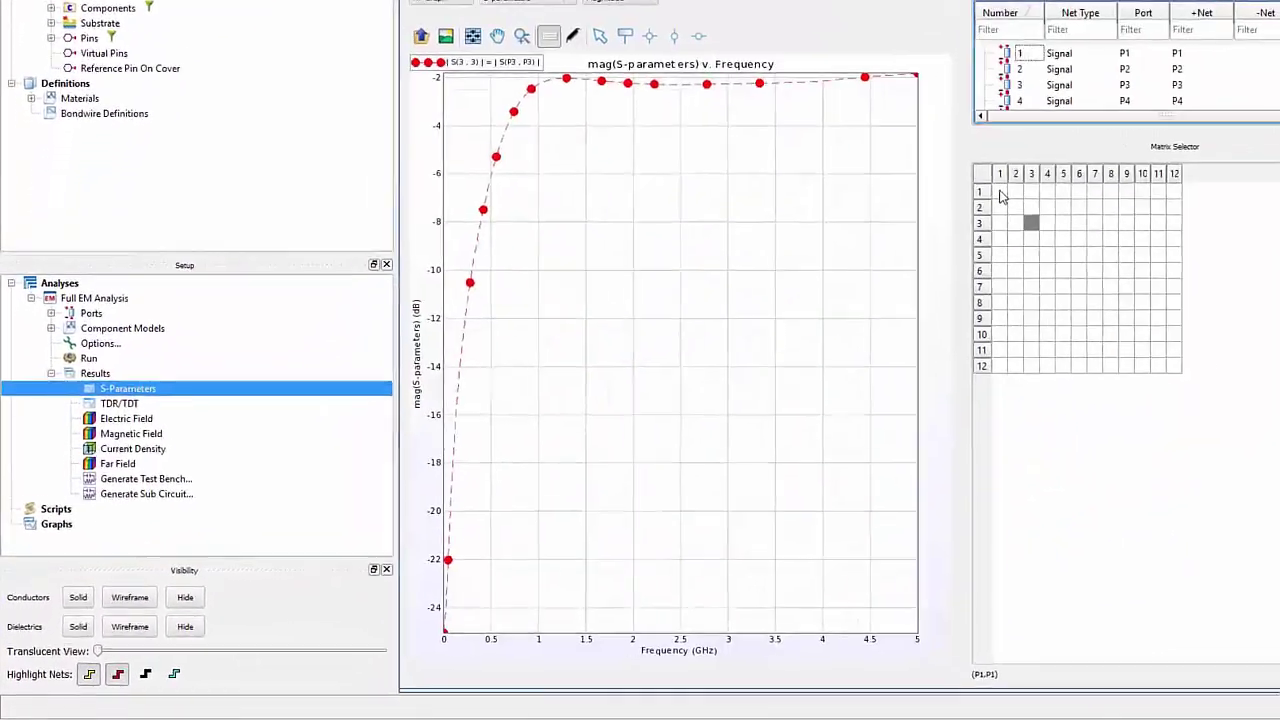
left_click(1000, 187)
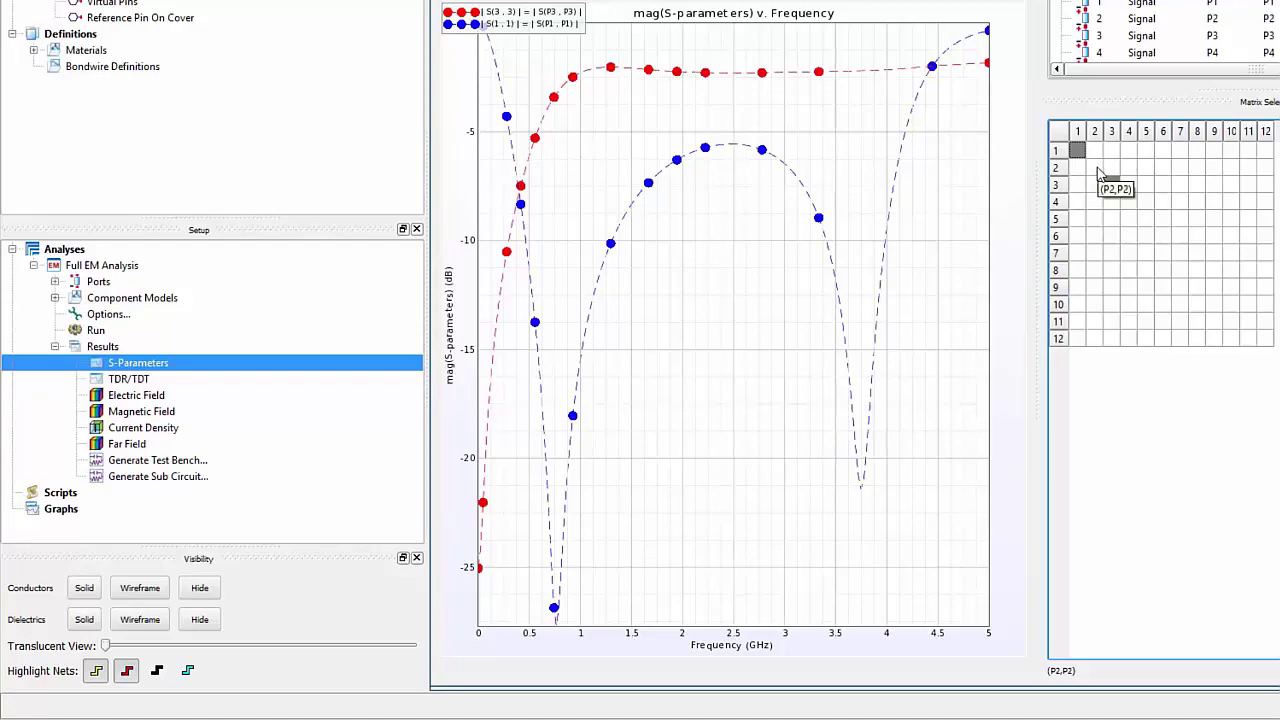
left_click(1095, 168)
Generate a test bench from the Full EM Analysis results, overwriting the existing designs.
left_click(140, 464)
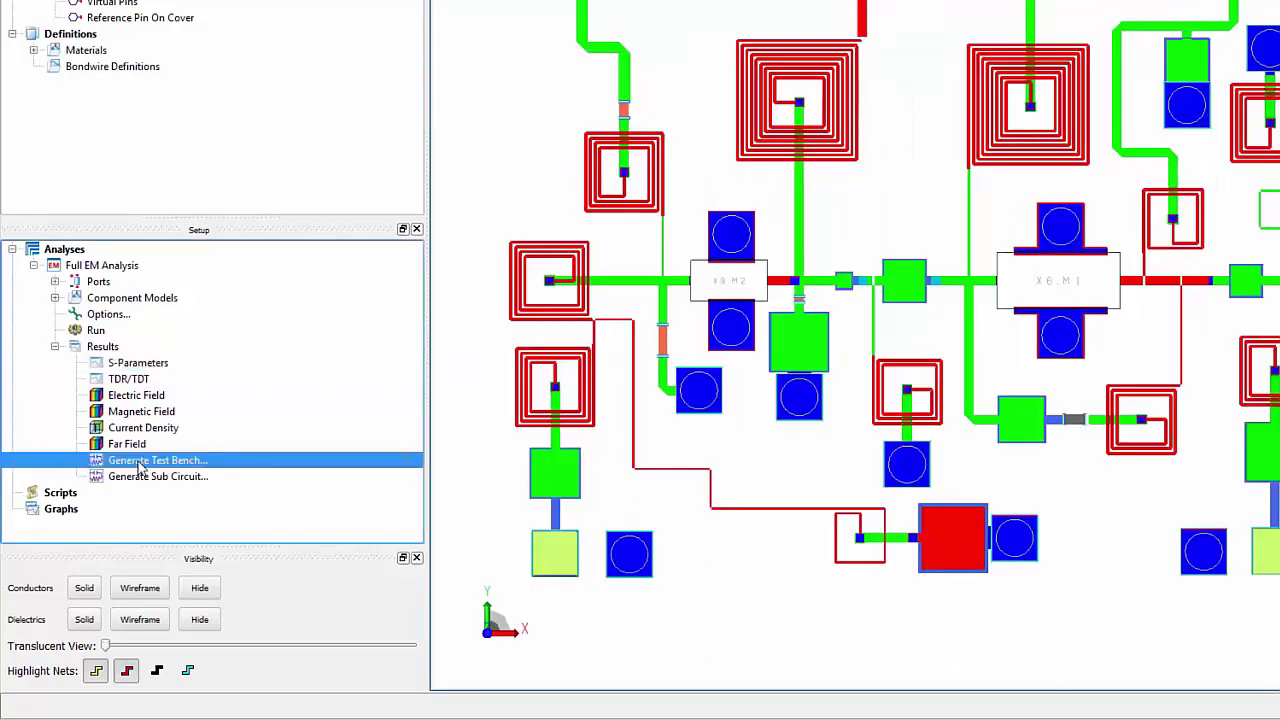
double_click(140, 466)
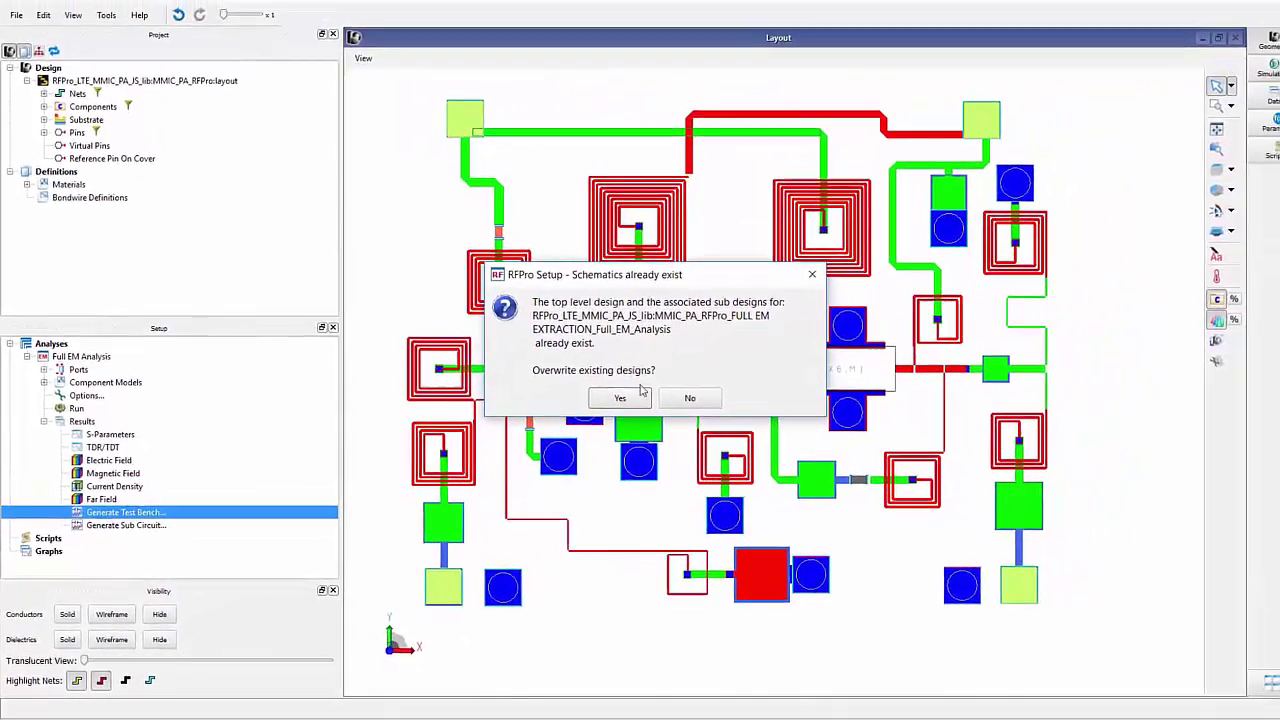
left_click(644, 385)
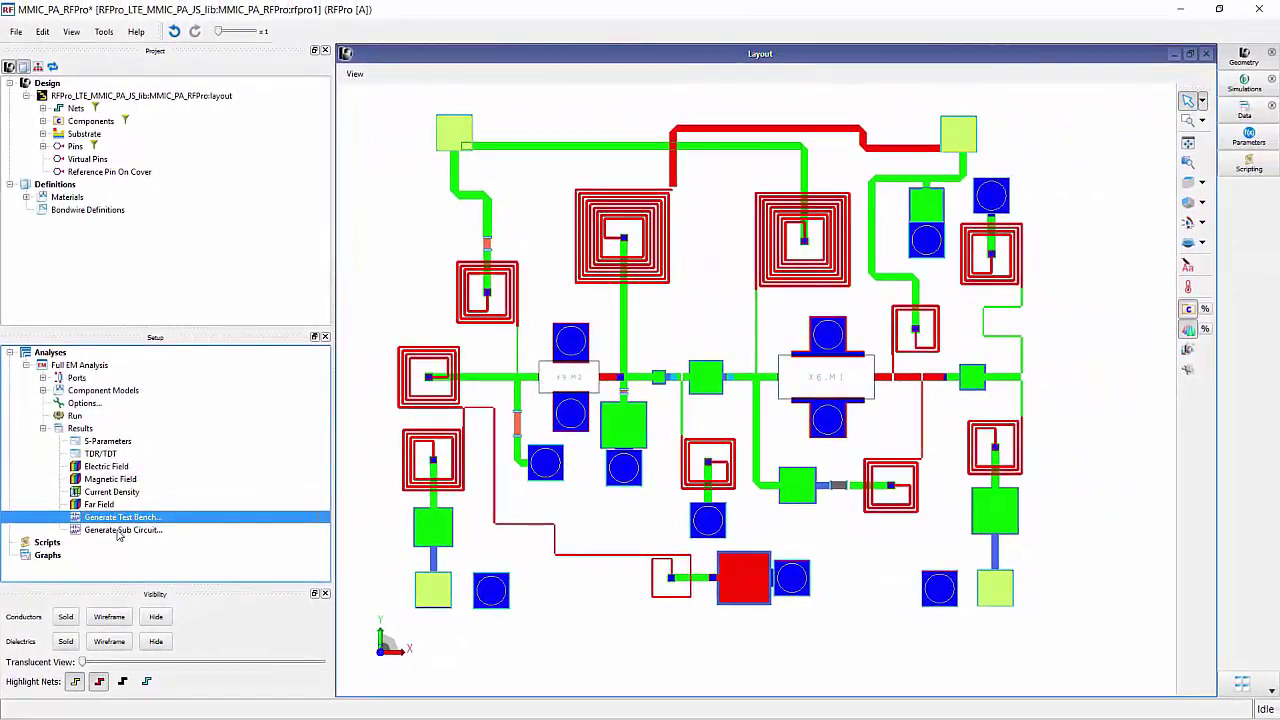
Generate a sub circuit from the Full EM Analysis results as a view in the existing MMIC_PA_RFPro cell.
double_click(120, 530)
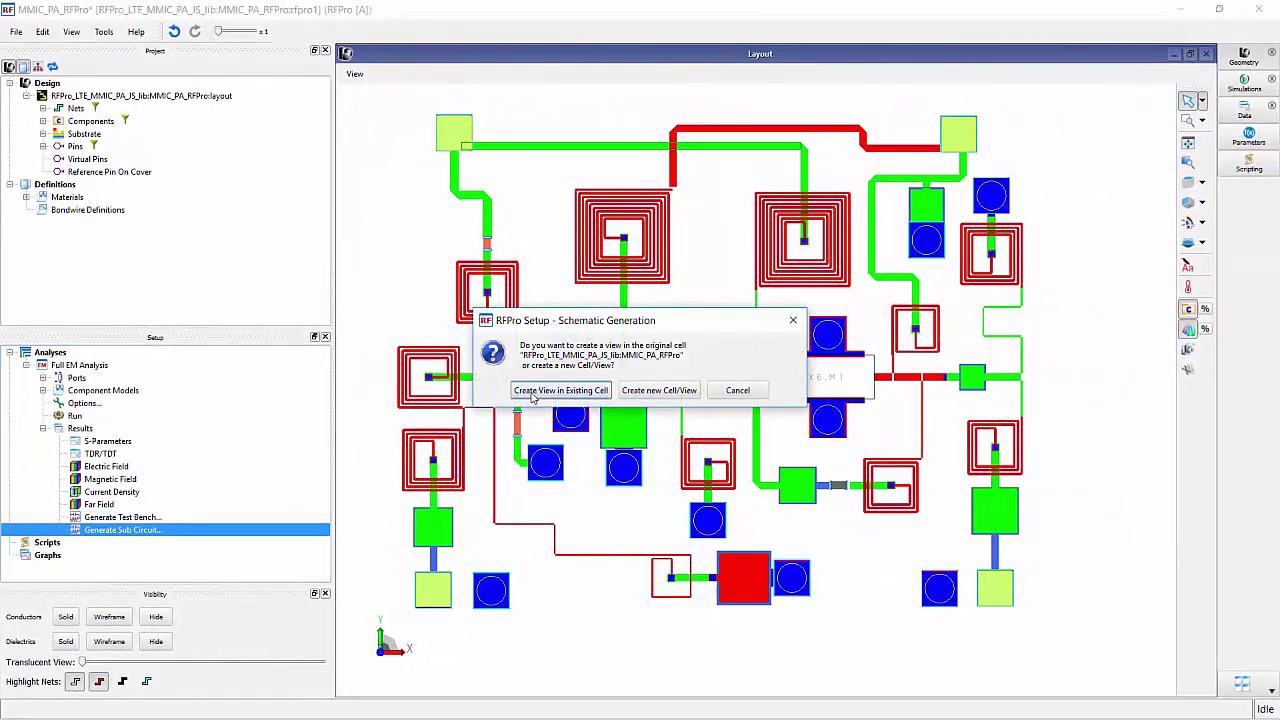
left_click(560, 391)
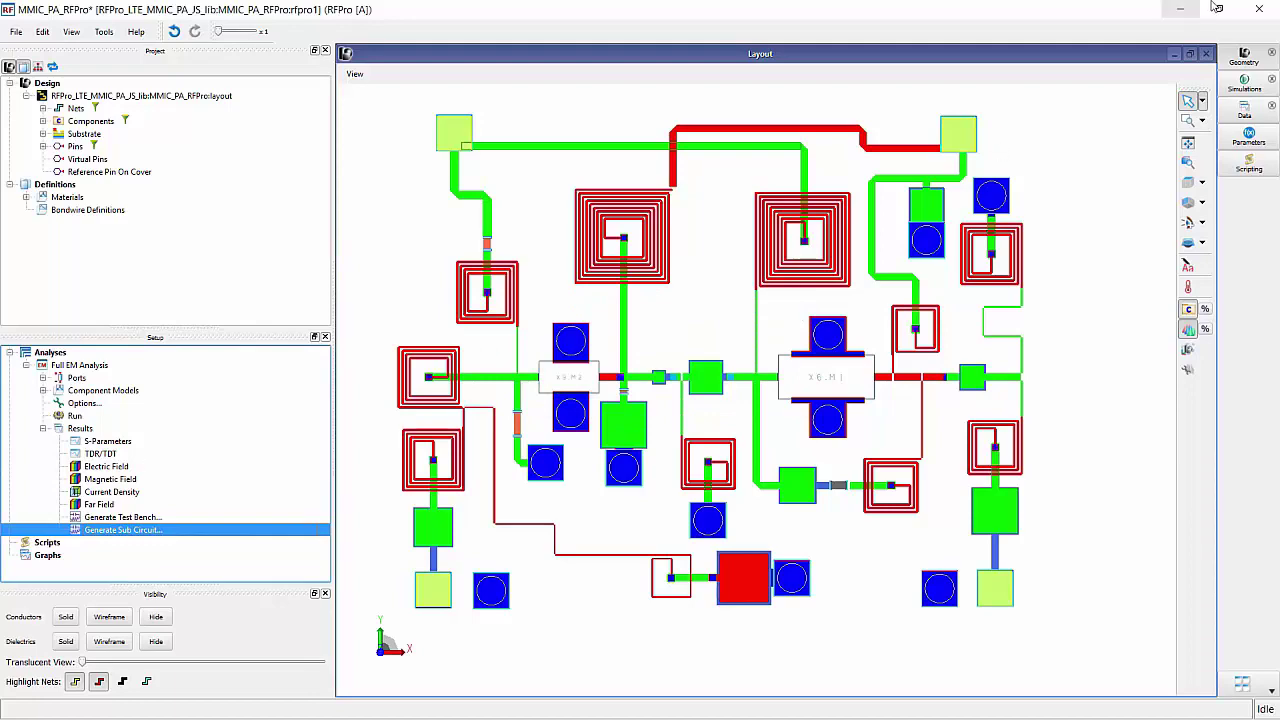
Switch to the Advanced Design System workspace and open the MMIC_PA_Top_Level schematic.
left_click(1181, 9)
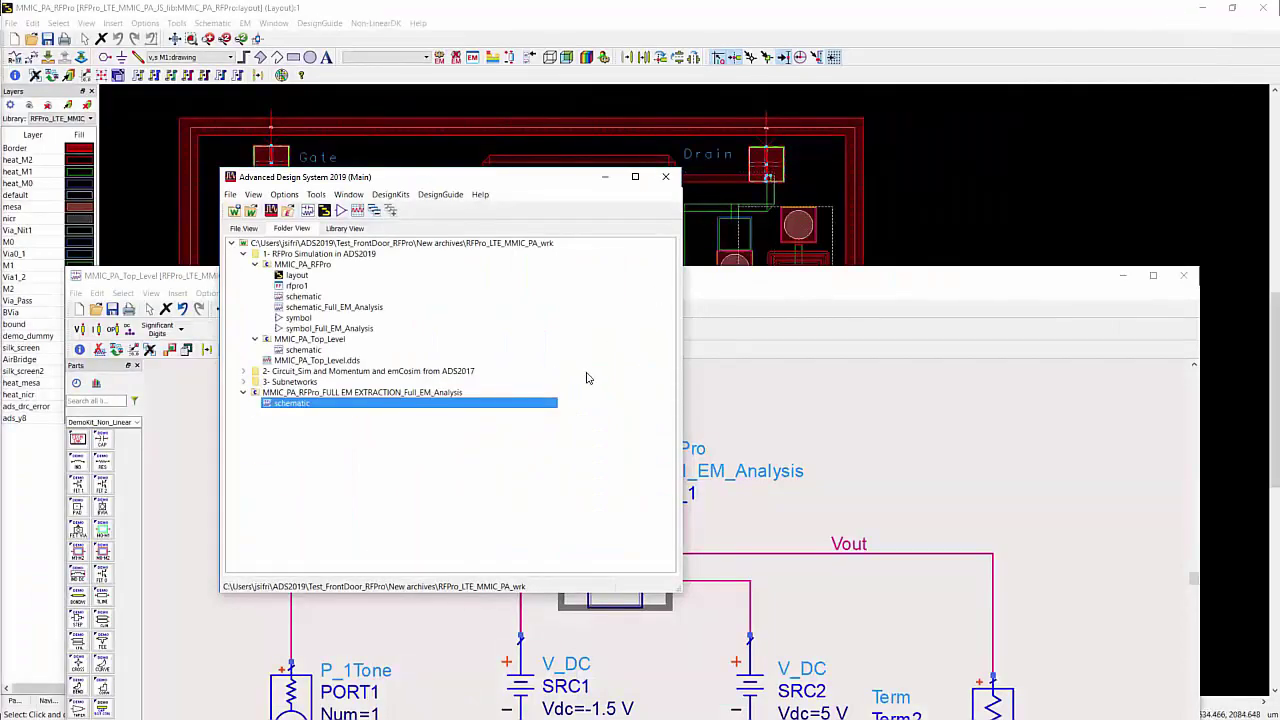
left_click(244, 382)
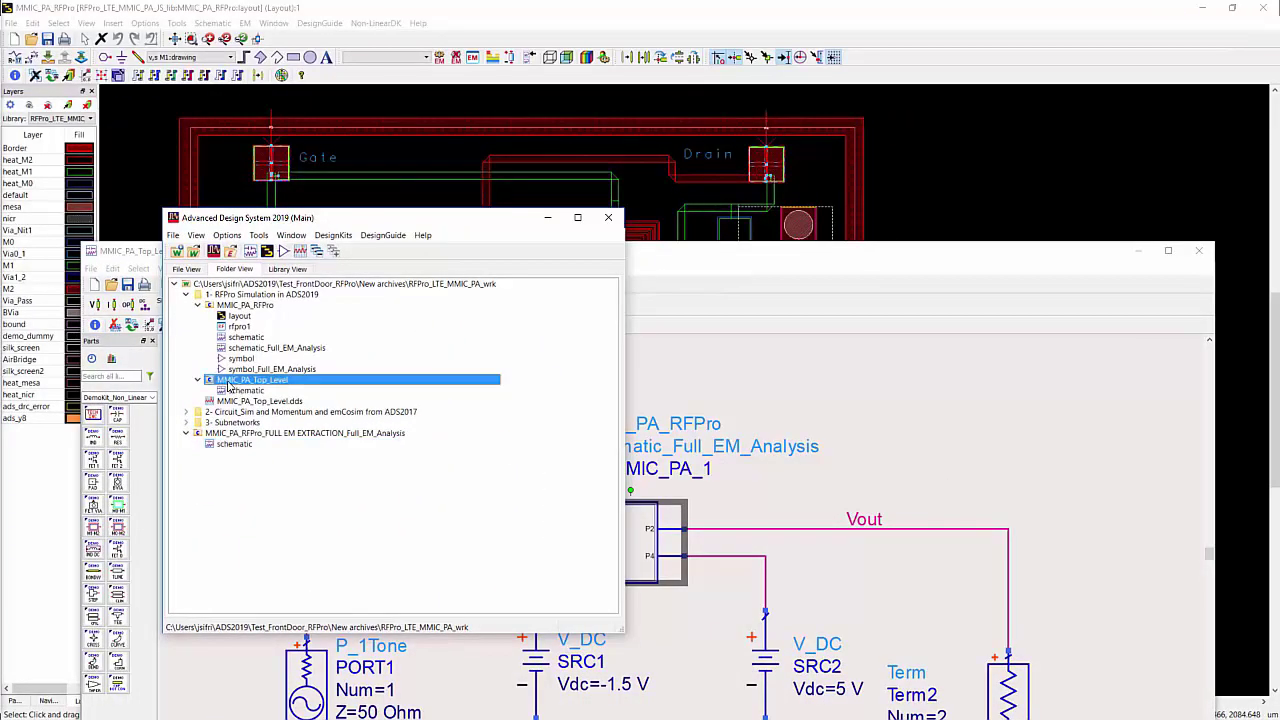
double_click(243, 391)
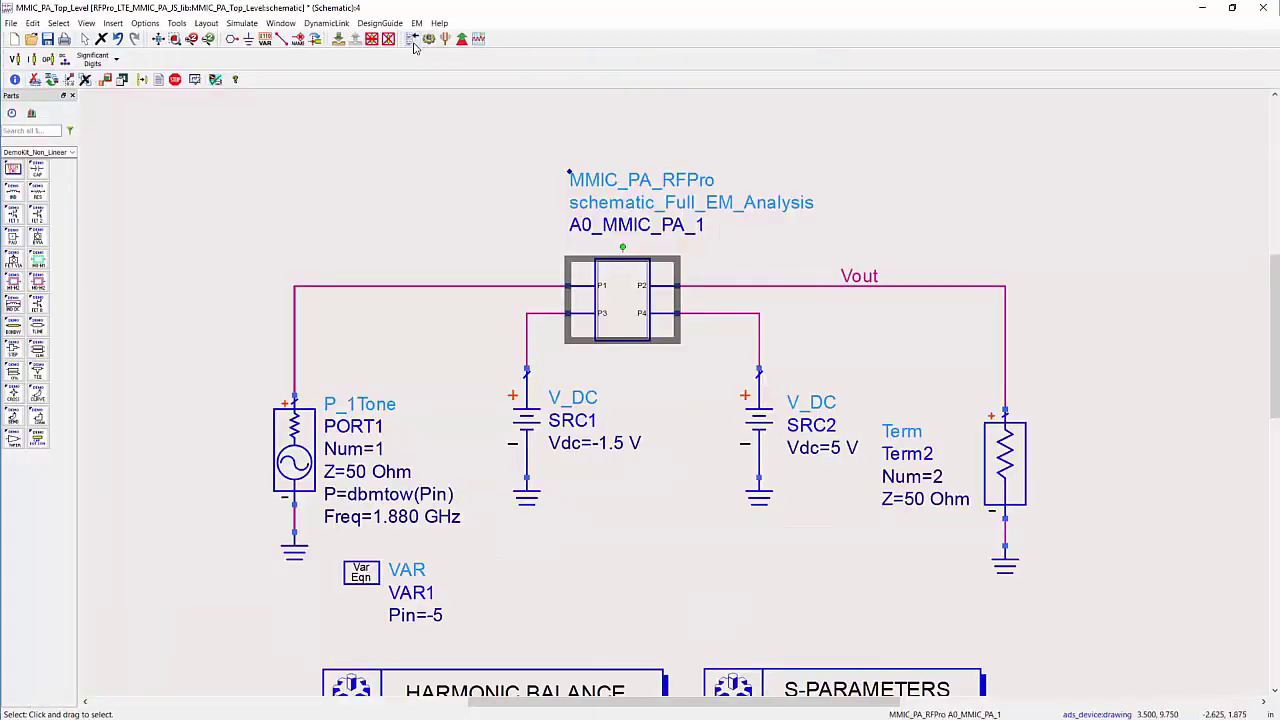
Set the MMIC_PA_RFPro instance to use its schematic view for simulation and simulate the top-level circuit.
left_click(413, 40)
left_click(560, 282)
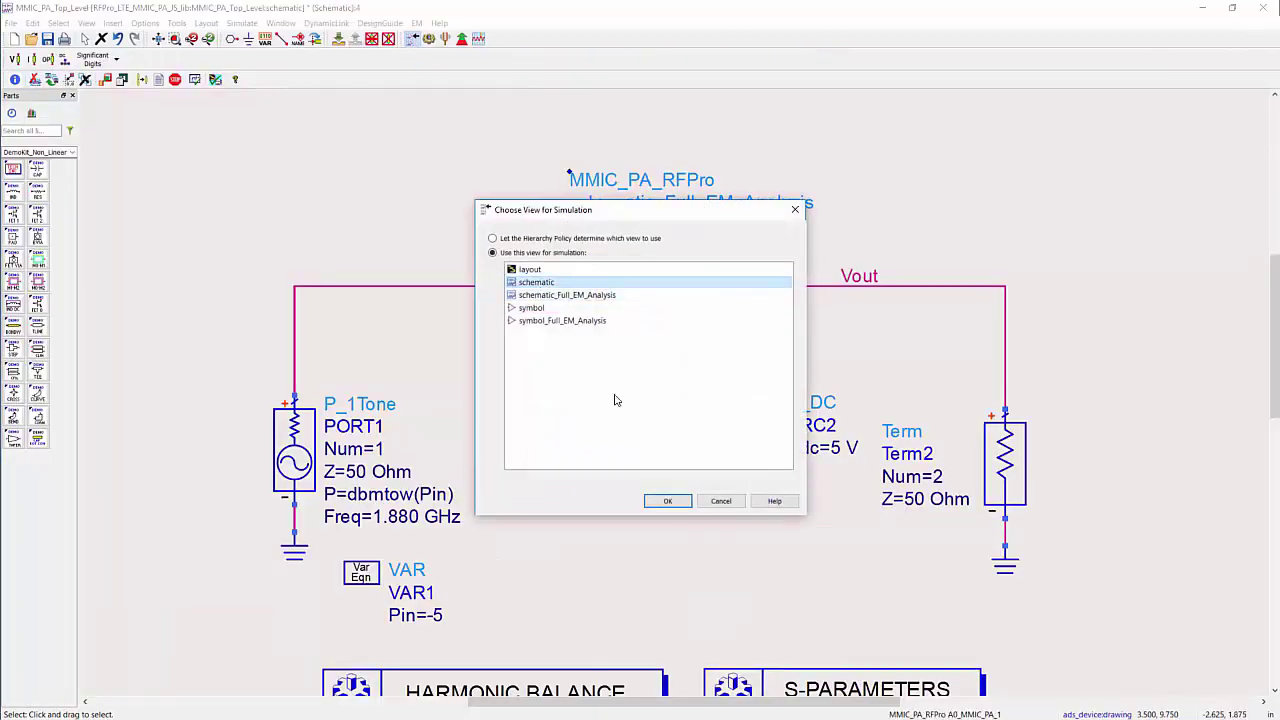
left_click(667, 500)
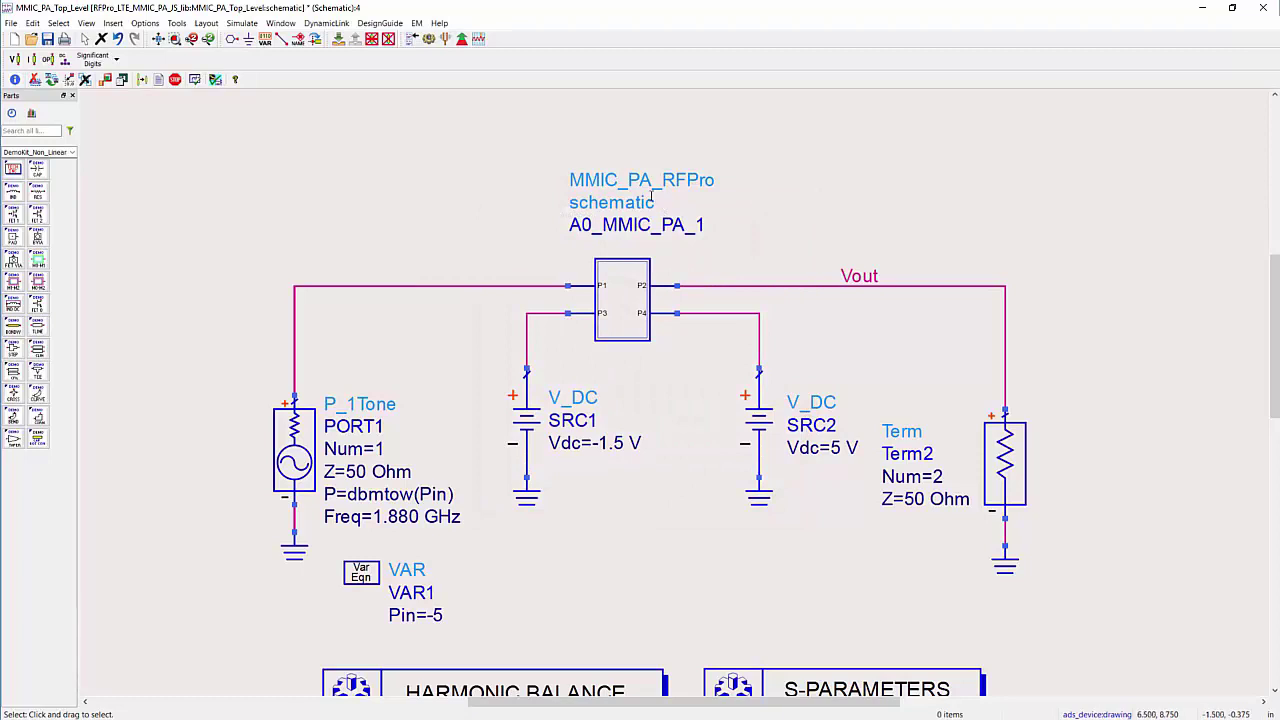
left_click(430, 40)
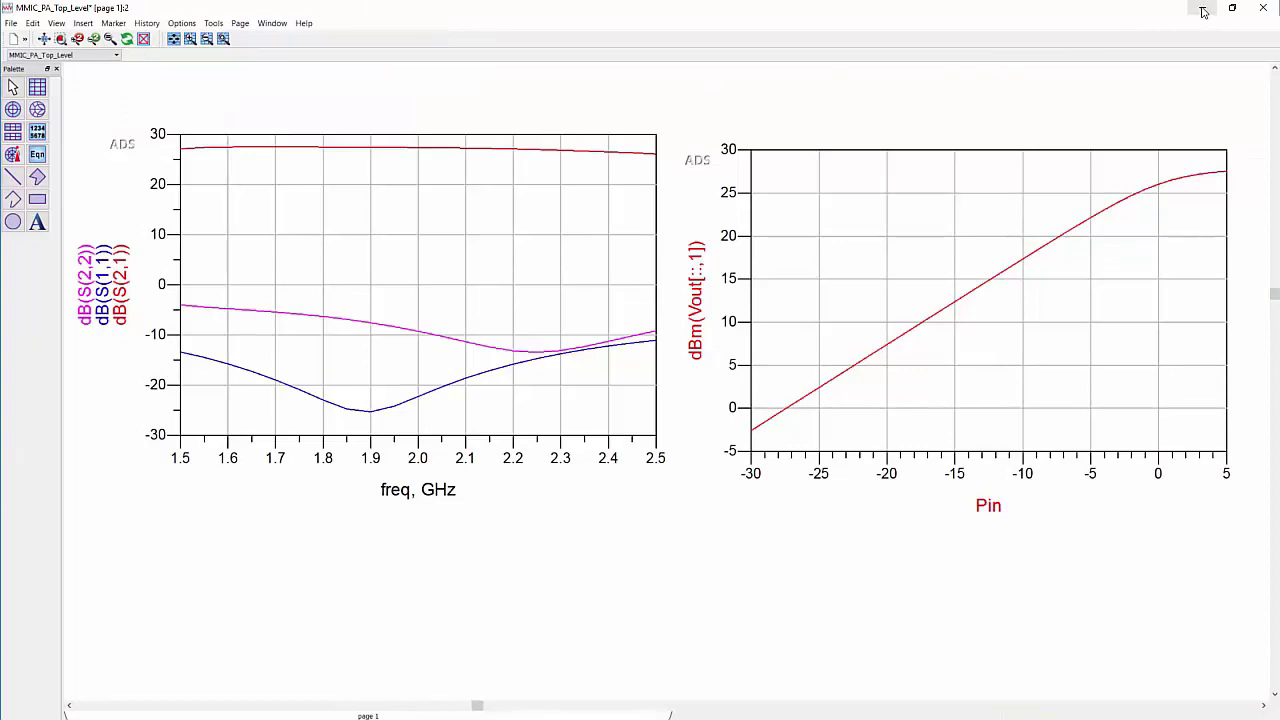
left_click(1203, 10)
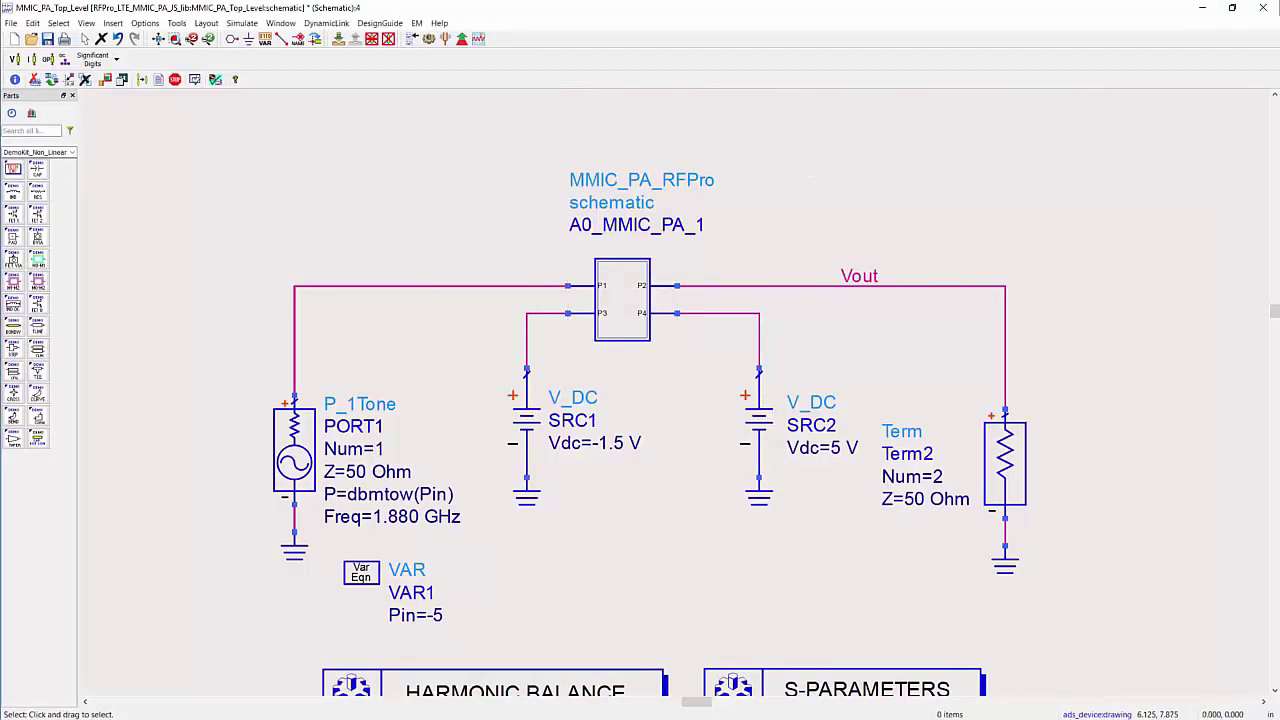
Set the MMIC_PA_RFPro instance to use its schematic_Full_EM_Analysis view for simulation and simulate the top-level circuit.
left_click(411, 38)
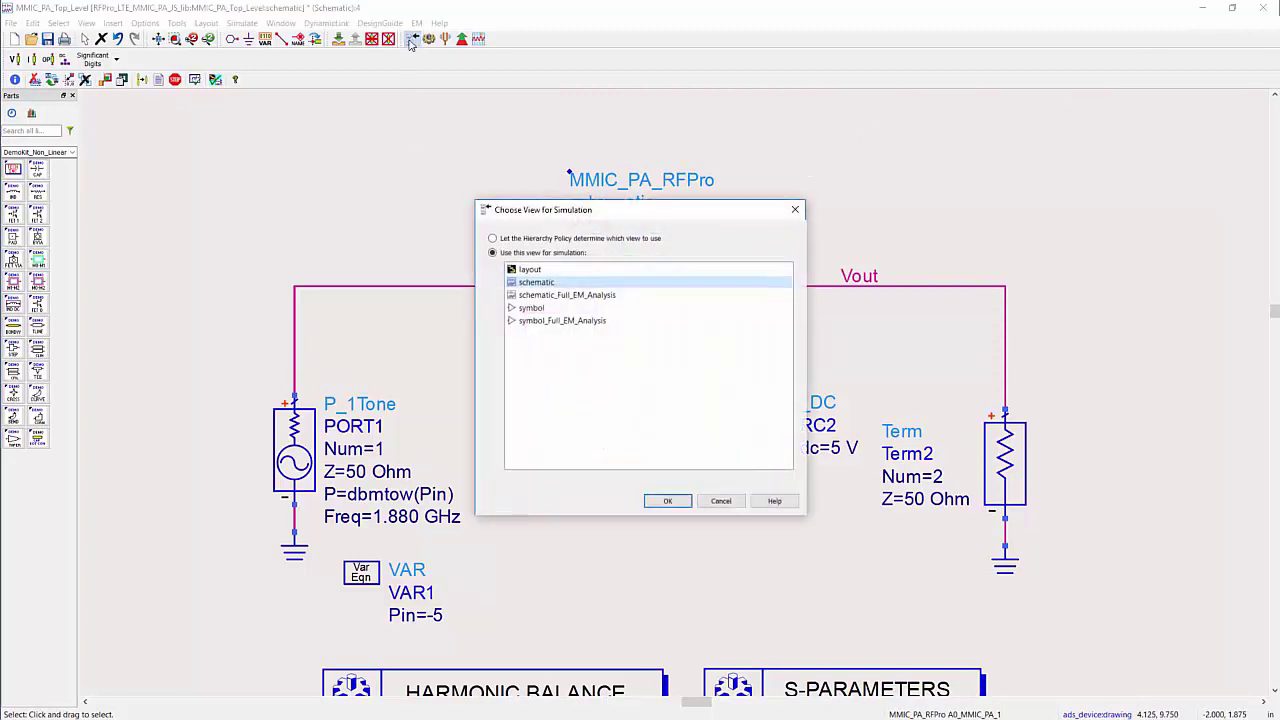
left_click(575, 297)
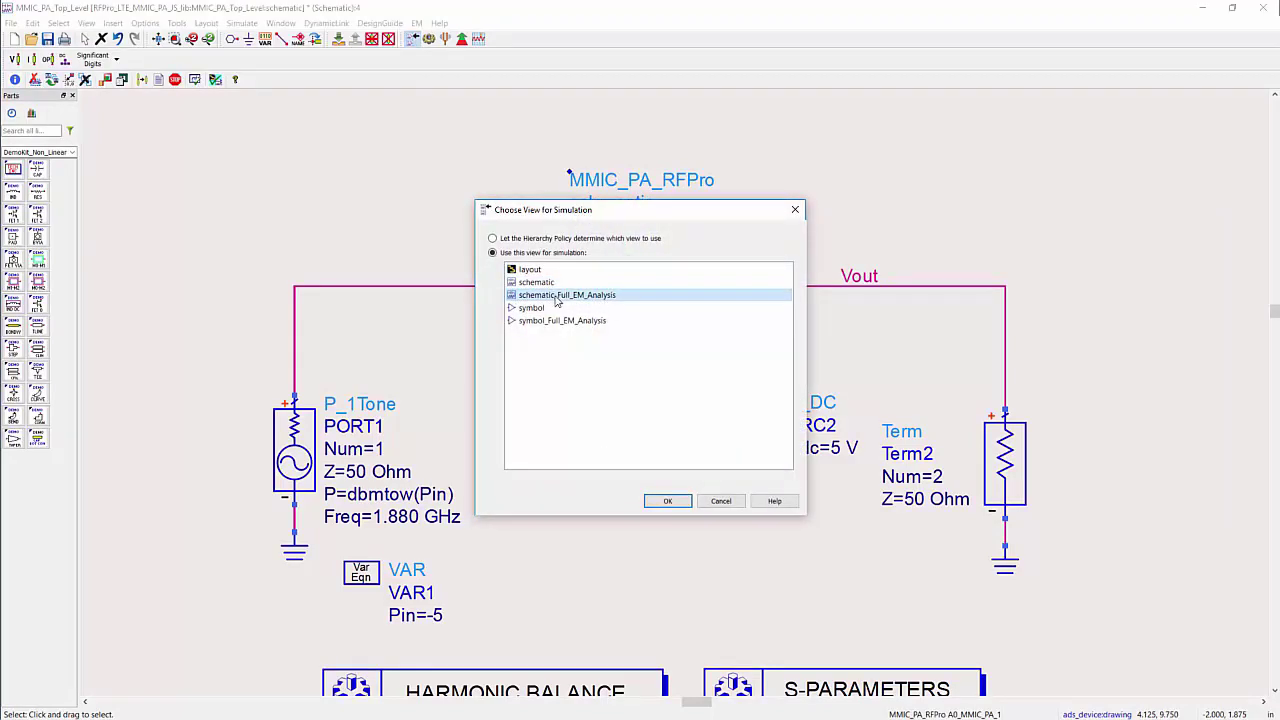
left_click(667, 501)
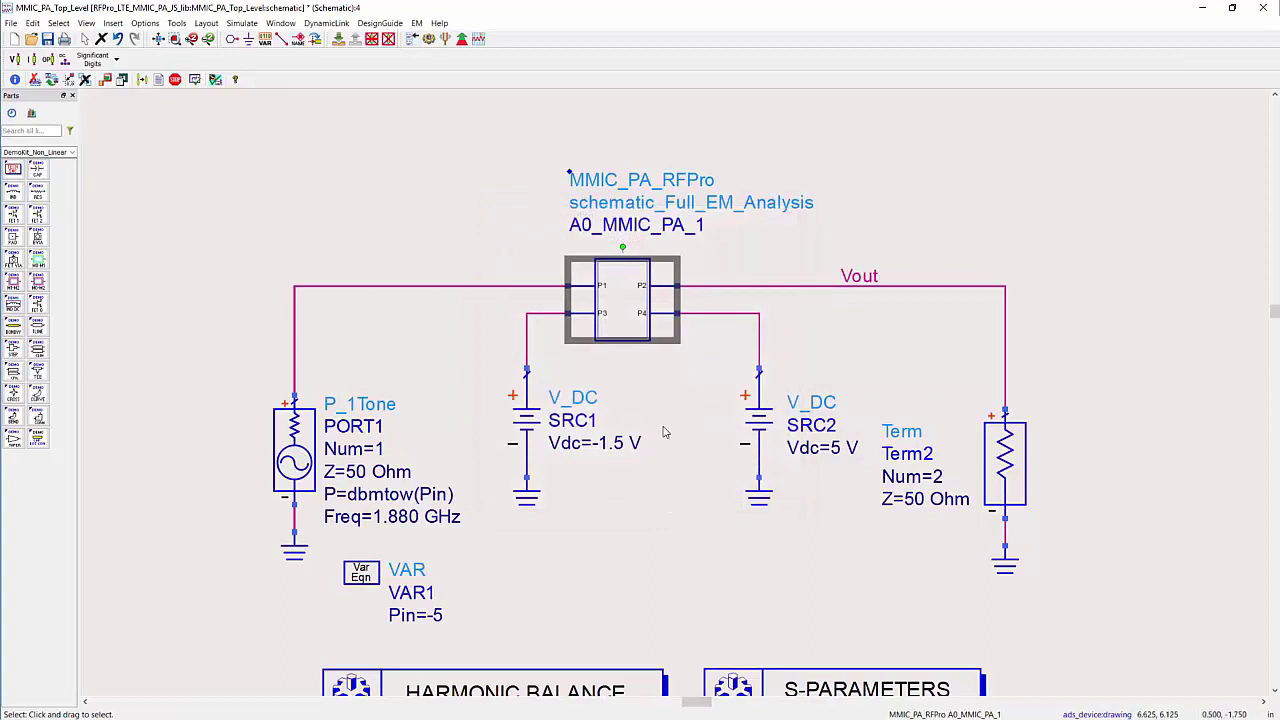
left_click(673, 478)
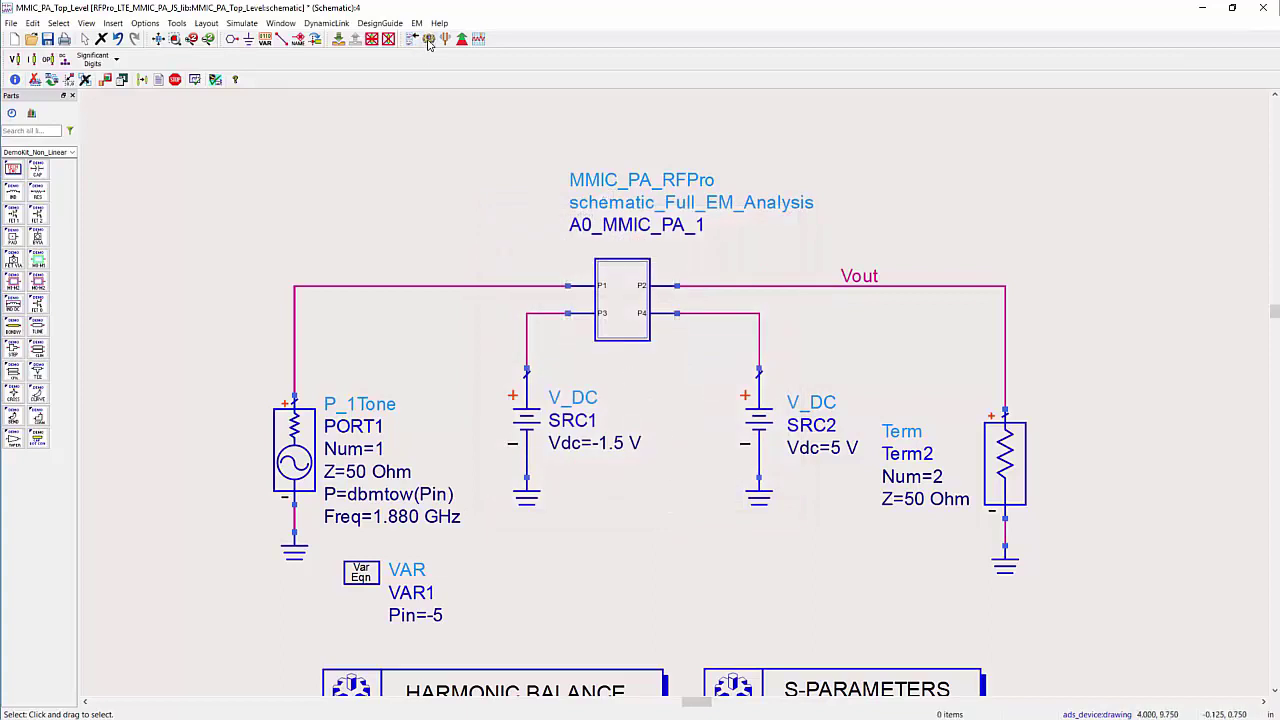
left_click(428, 40)
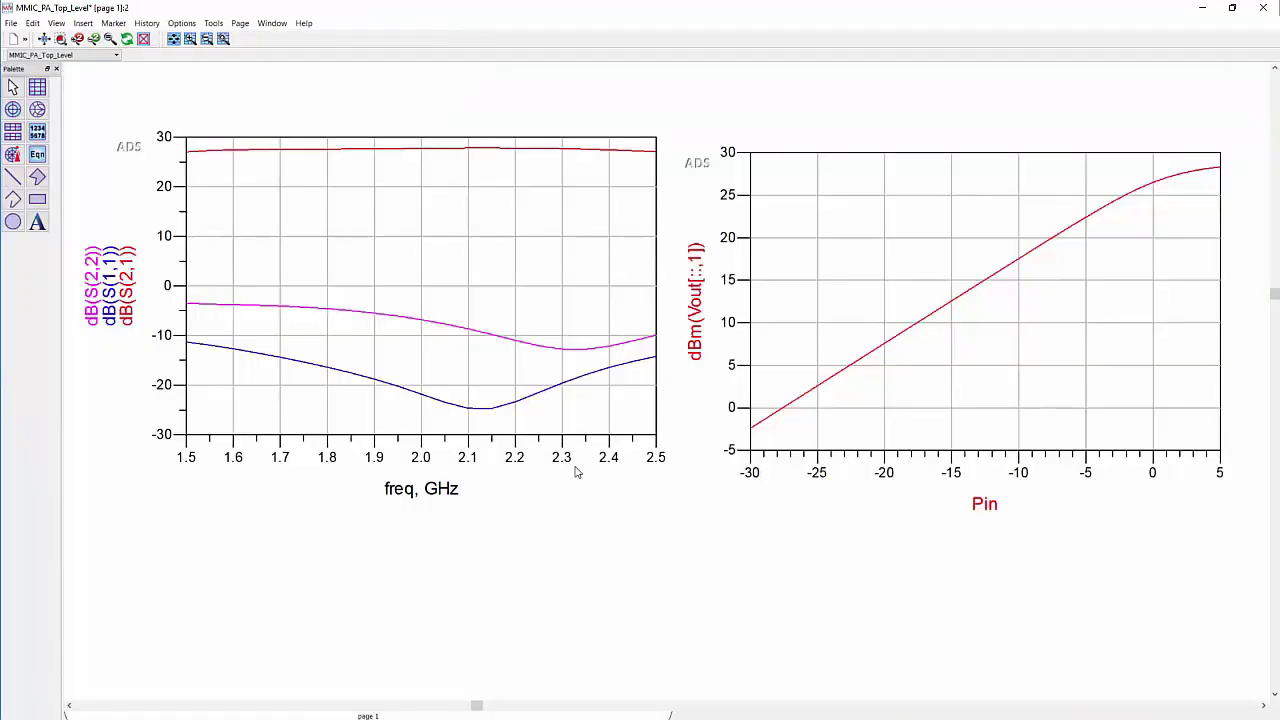
Turn on trace history in the data display and set the MMIC_PA_RFPro instance to its schematic view to compare simulation results.
left_click(147, 23)
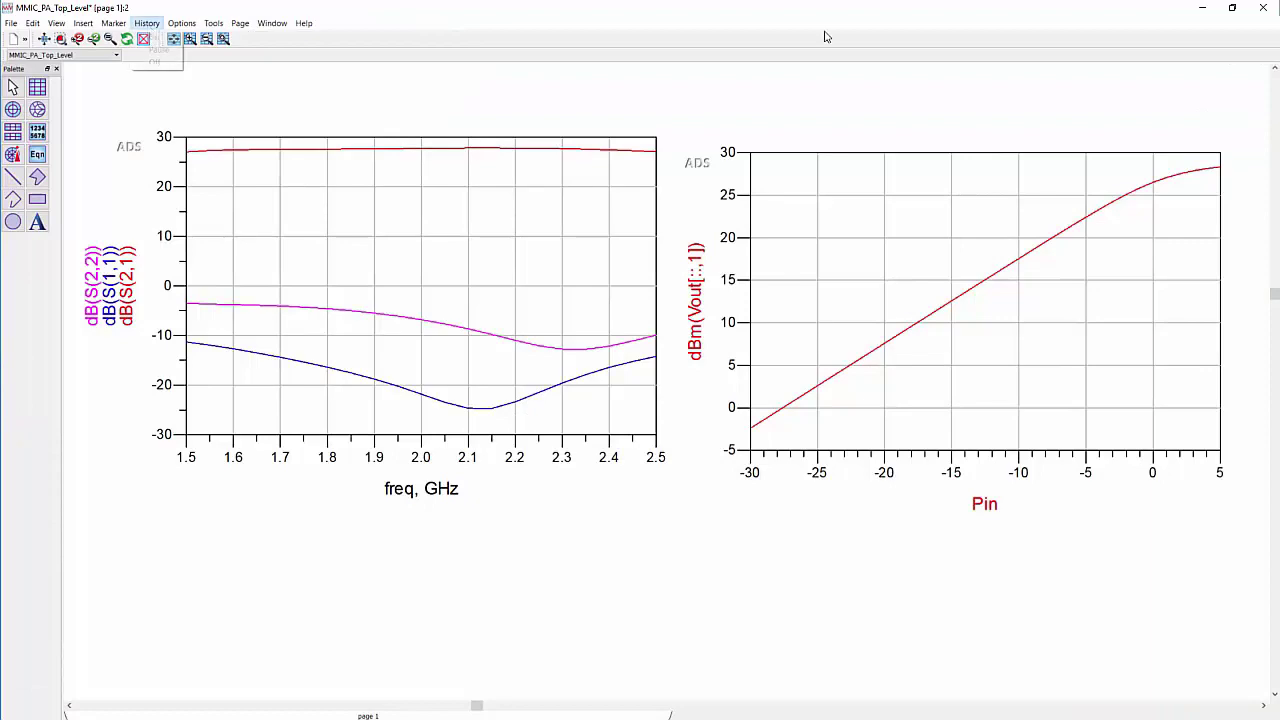
left_click(150, 45)
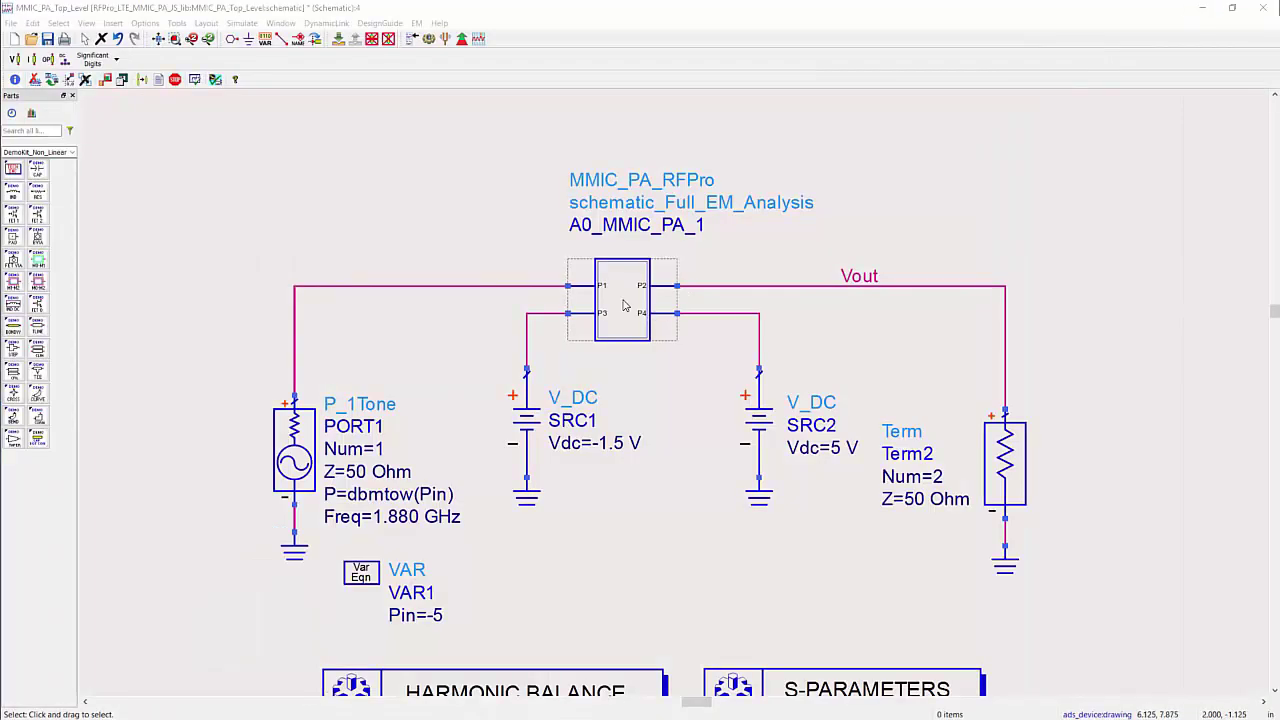
left_click(623, 305)
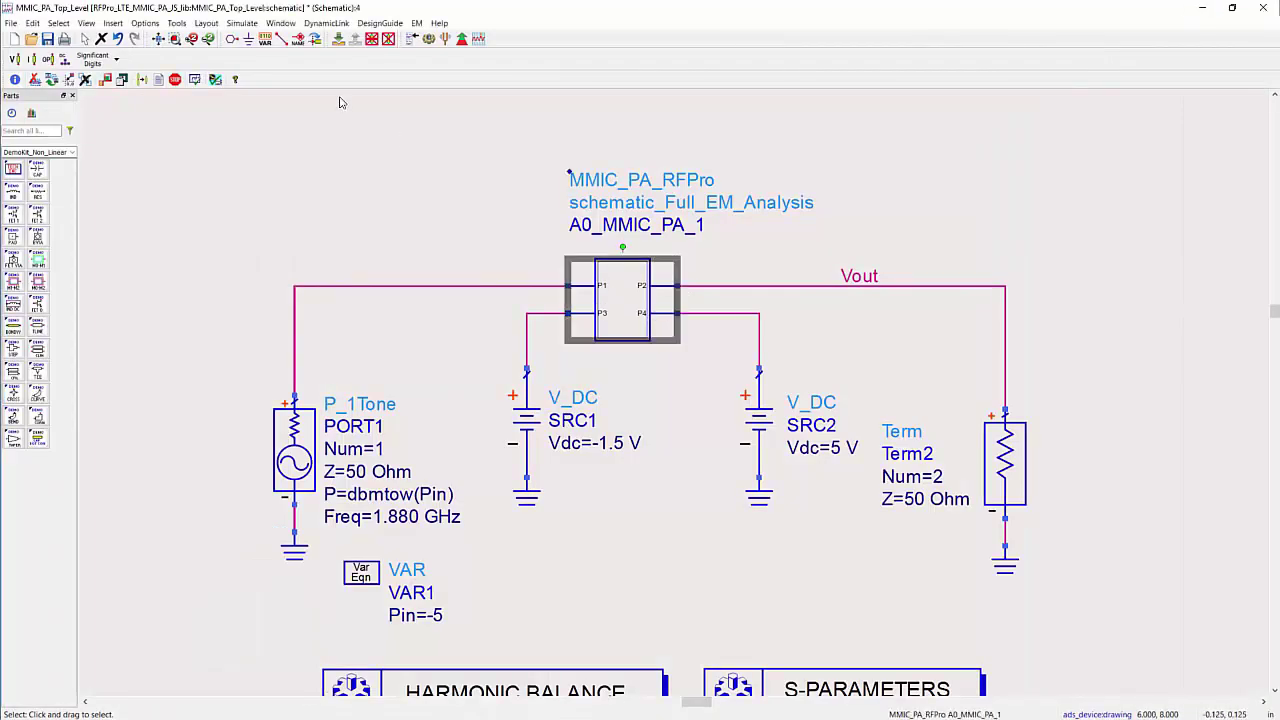
left_click(414, 39)
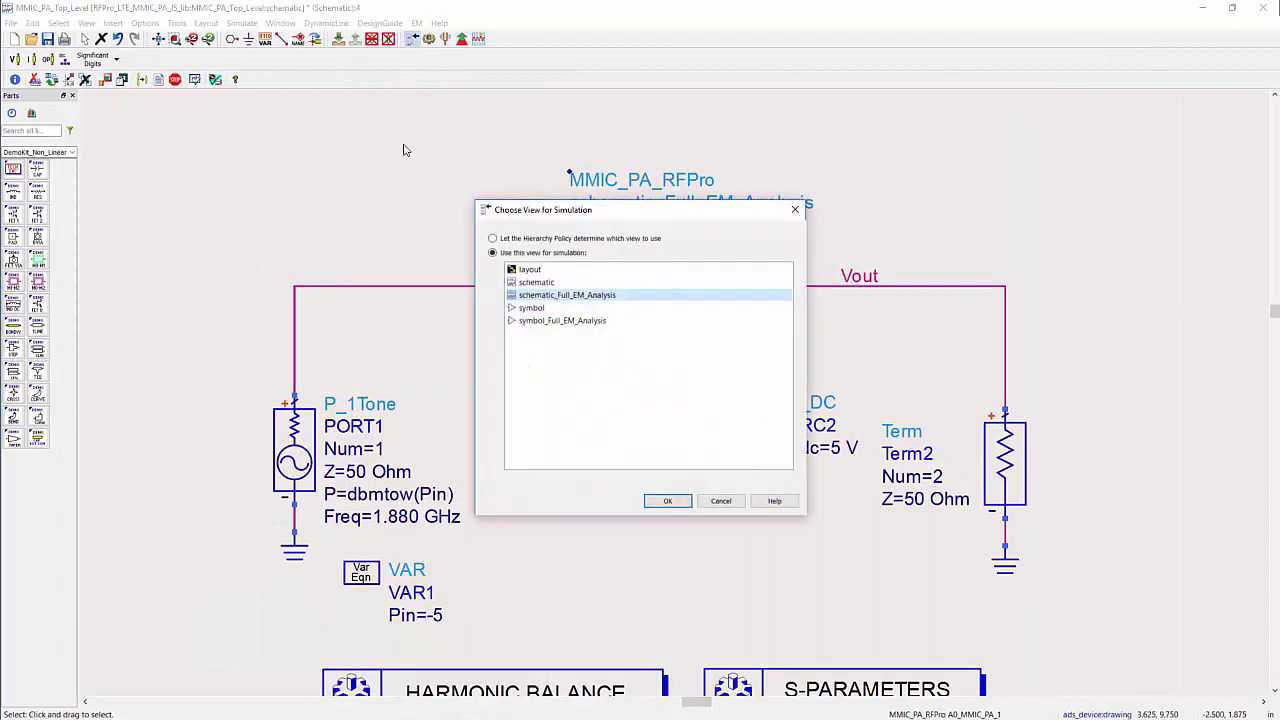
left_click(532, 283)
left_click(676, 500)
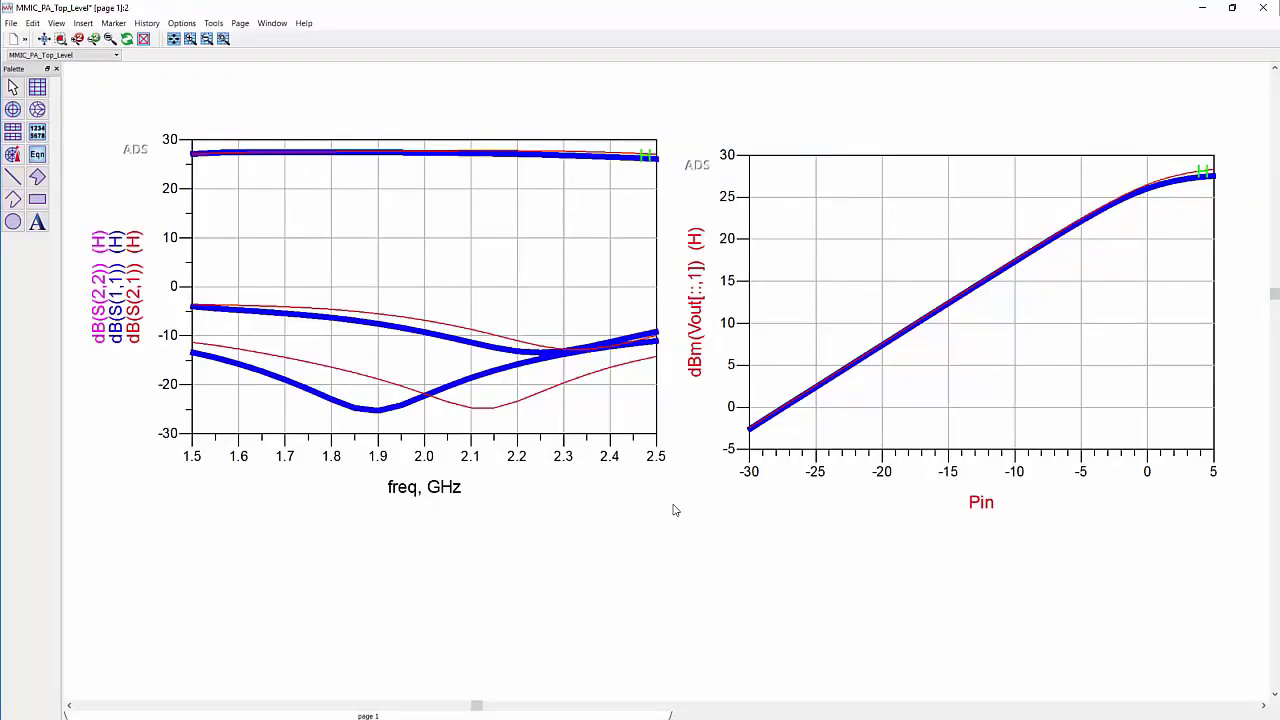
left_click(1204, 9)
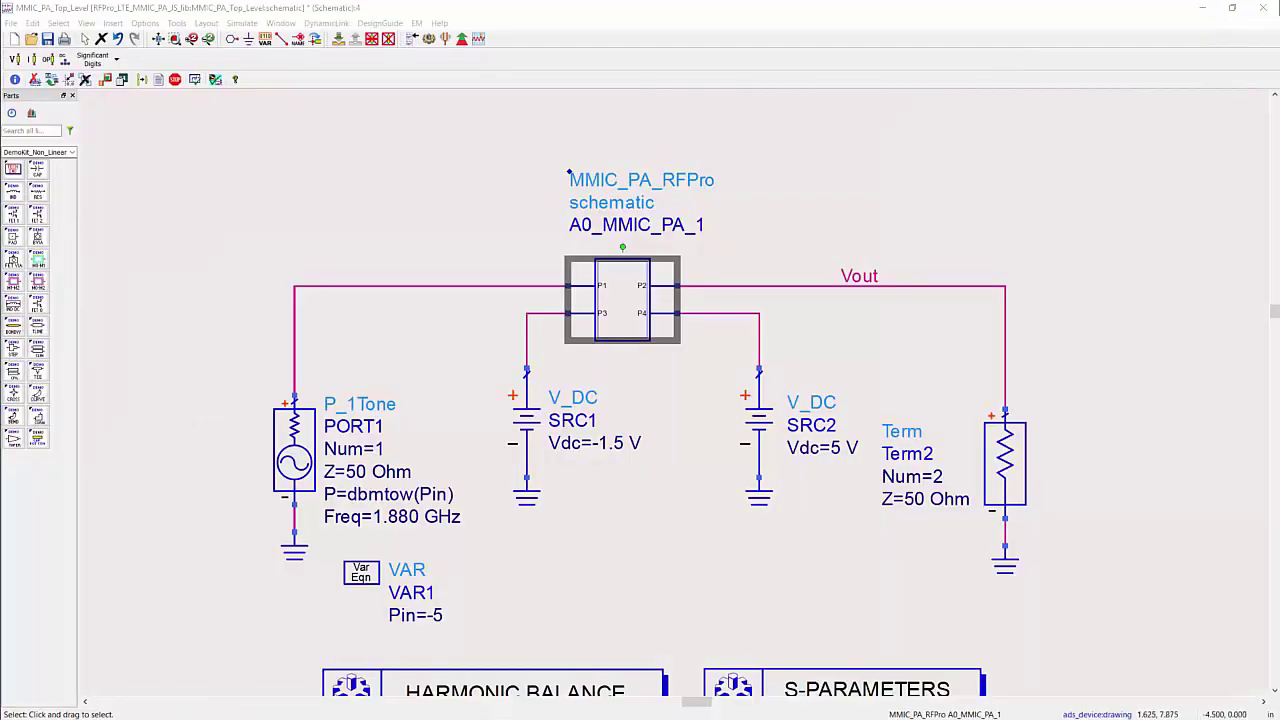
key("alt+Tab")
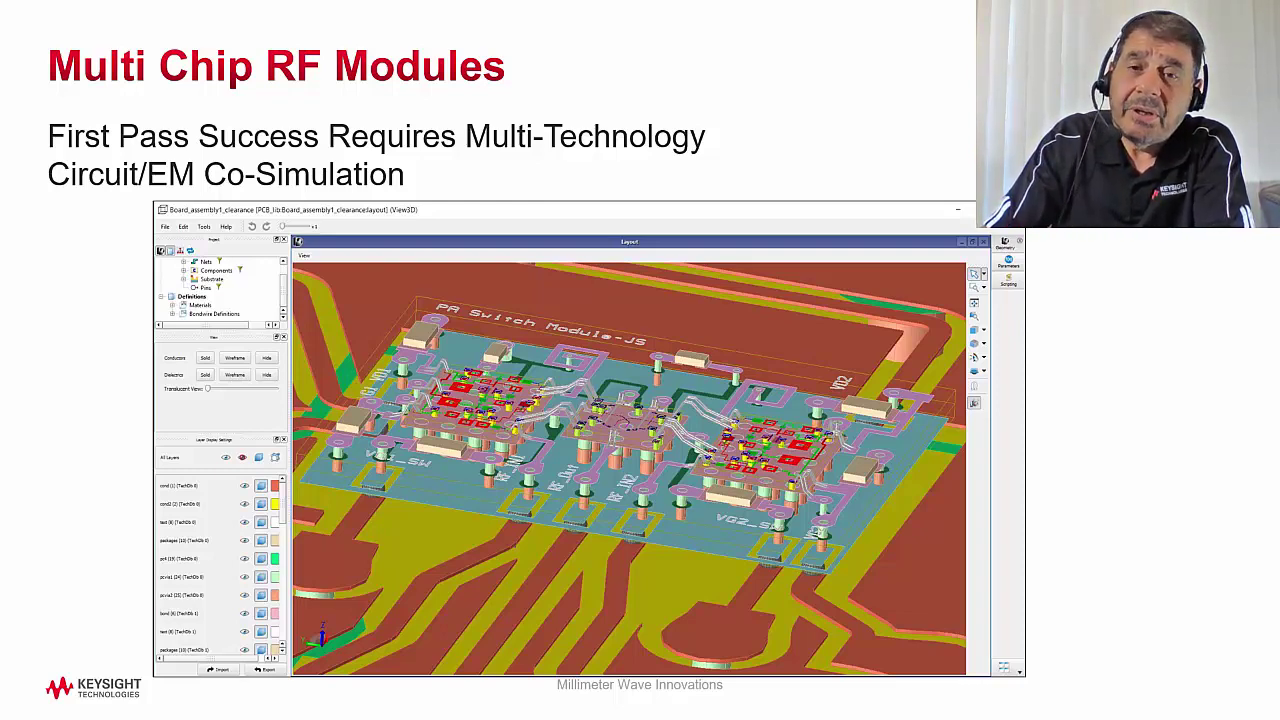
key("Right")
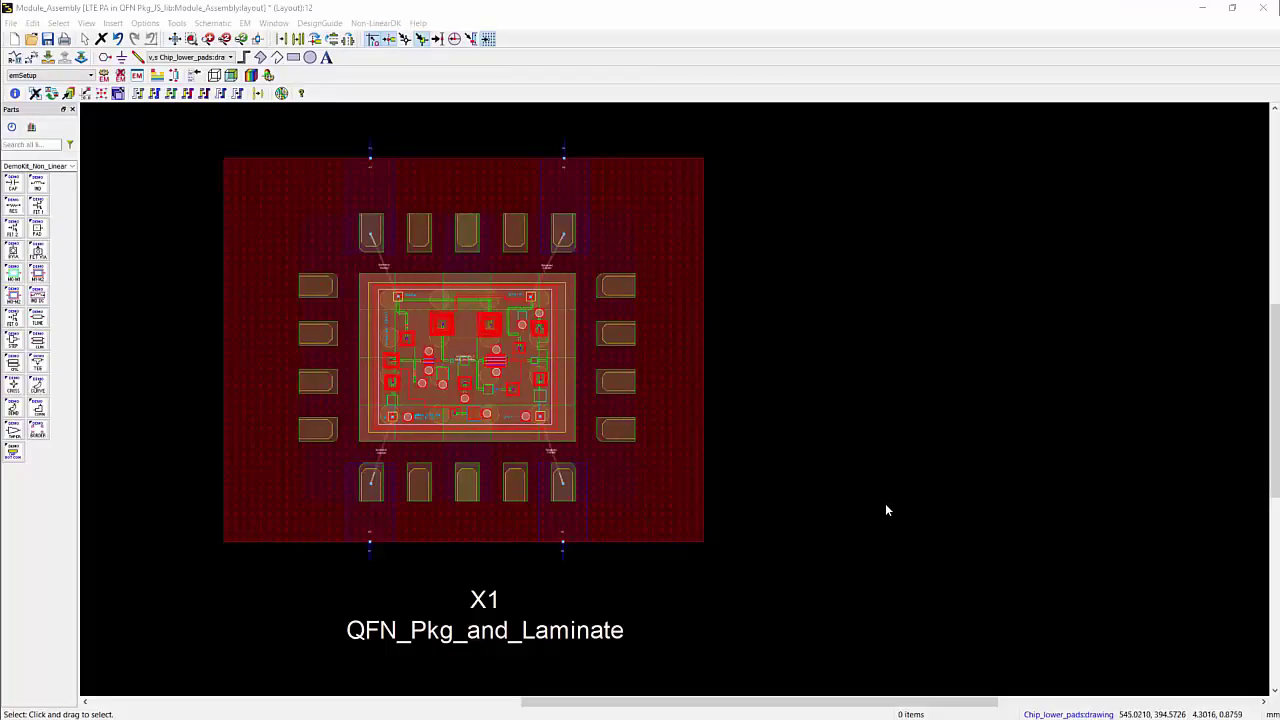
Examine the Module_Assembly layout in 3D and expand its Full EM Analysis setup in RFPro.
key("ctrl+3")
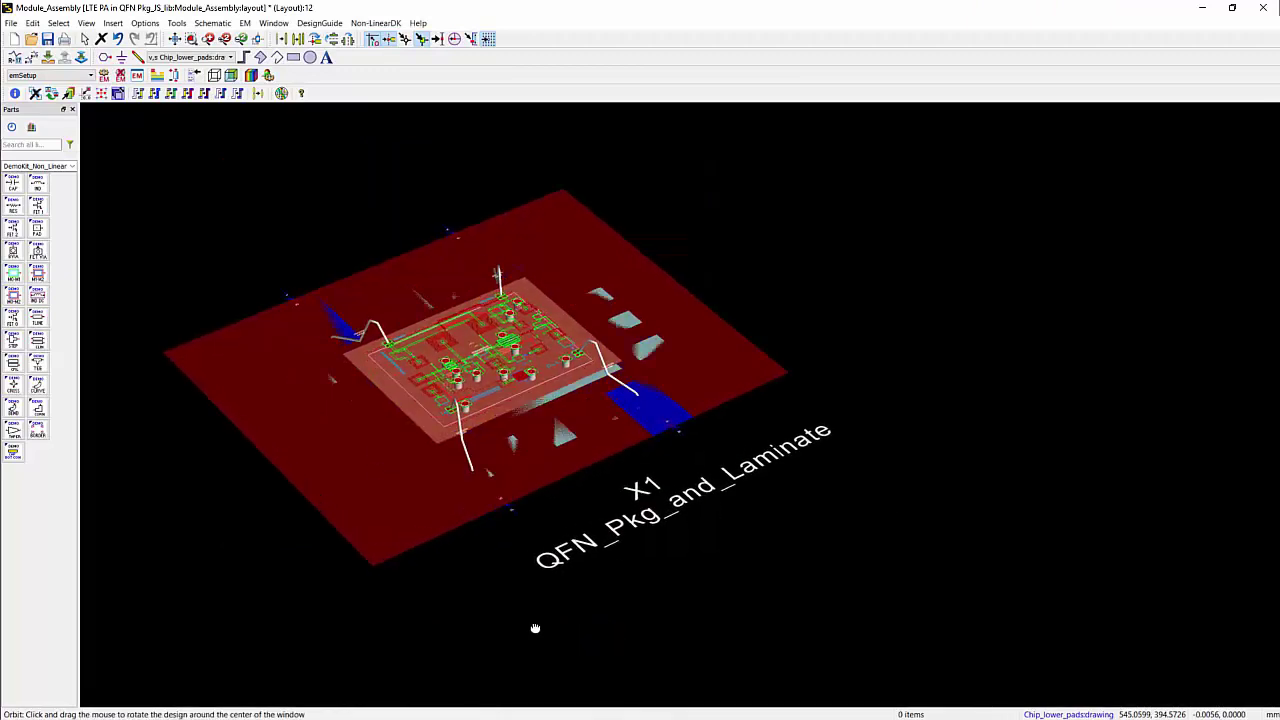
left_click_drag(560, 643, 586, 642)
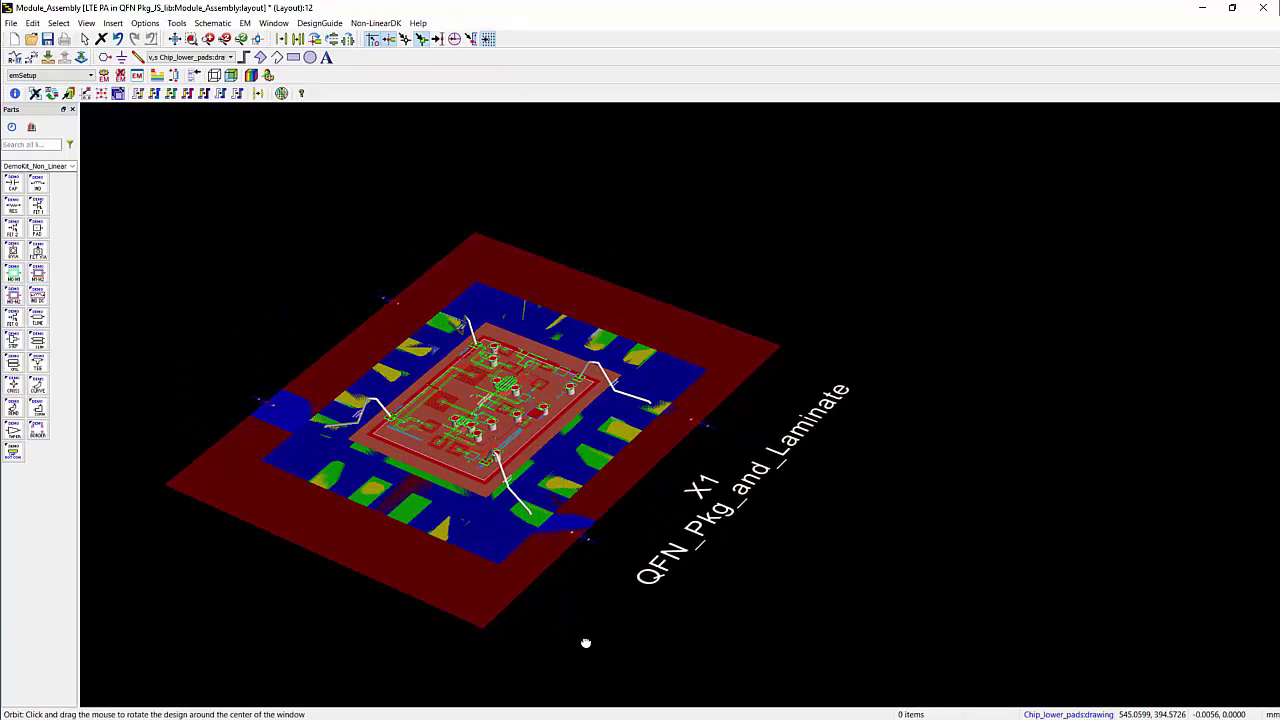
mouse_move(586, 642)
left_mouse_down()
mouse_move(591, 566)
mouse_move(576, 642)
left_mouse_up()
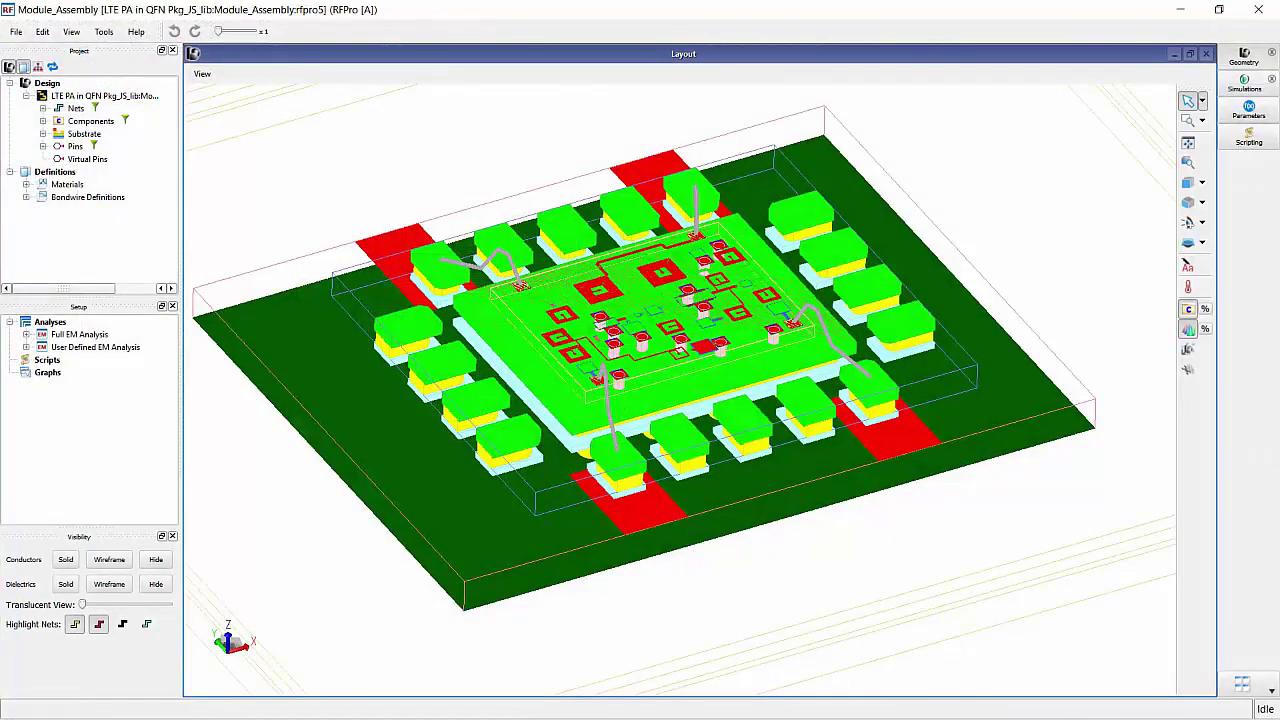
left_click(26, 334)
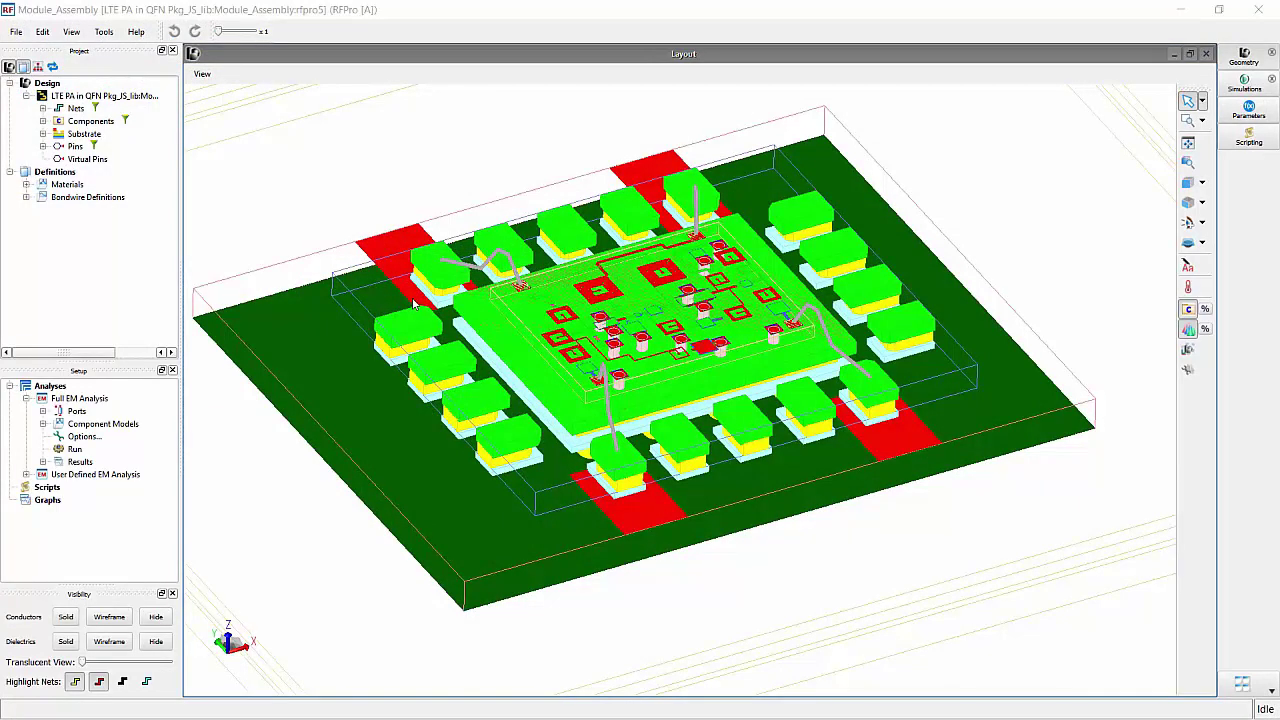
scroll(583, 338, "up", 1)
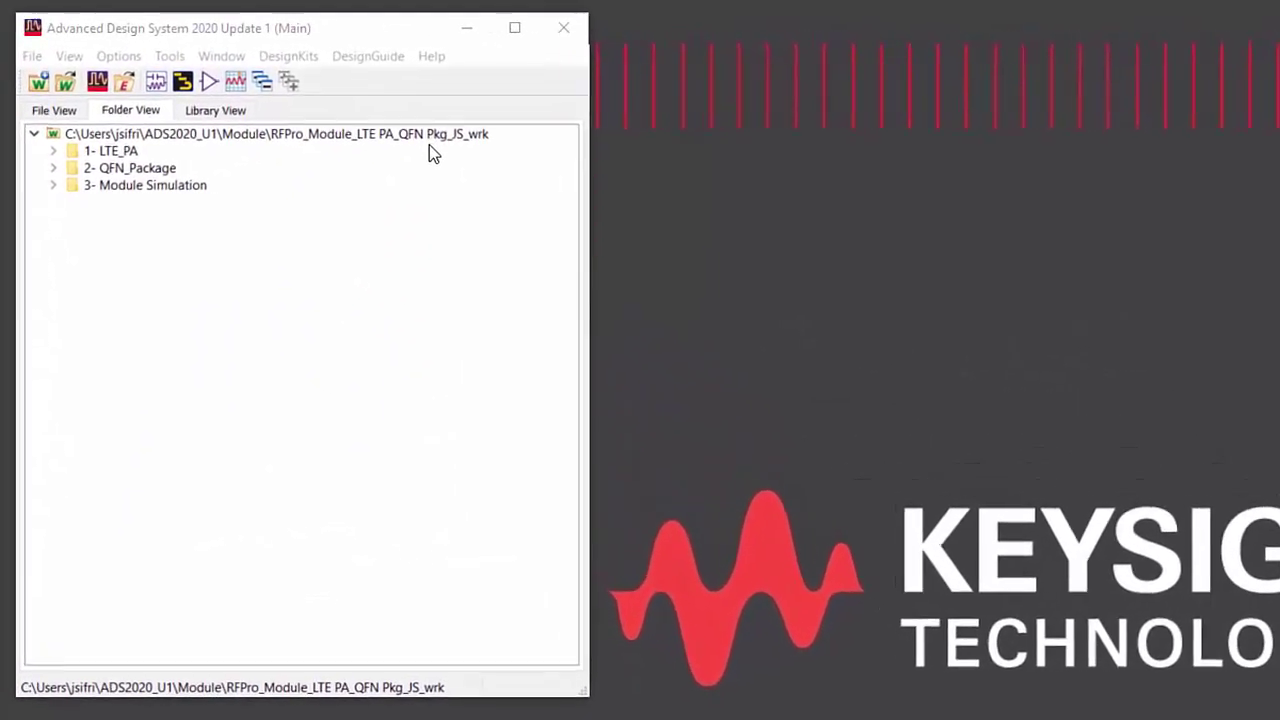
Review the workspace's library definition files, checking the QFN_Package_JS and RFPro_LTE_MMIC_PA_wrk entries.
left_click(295, 57)
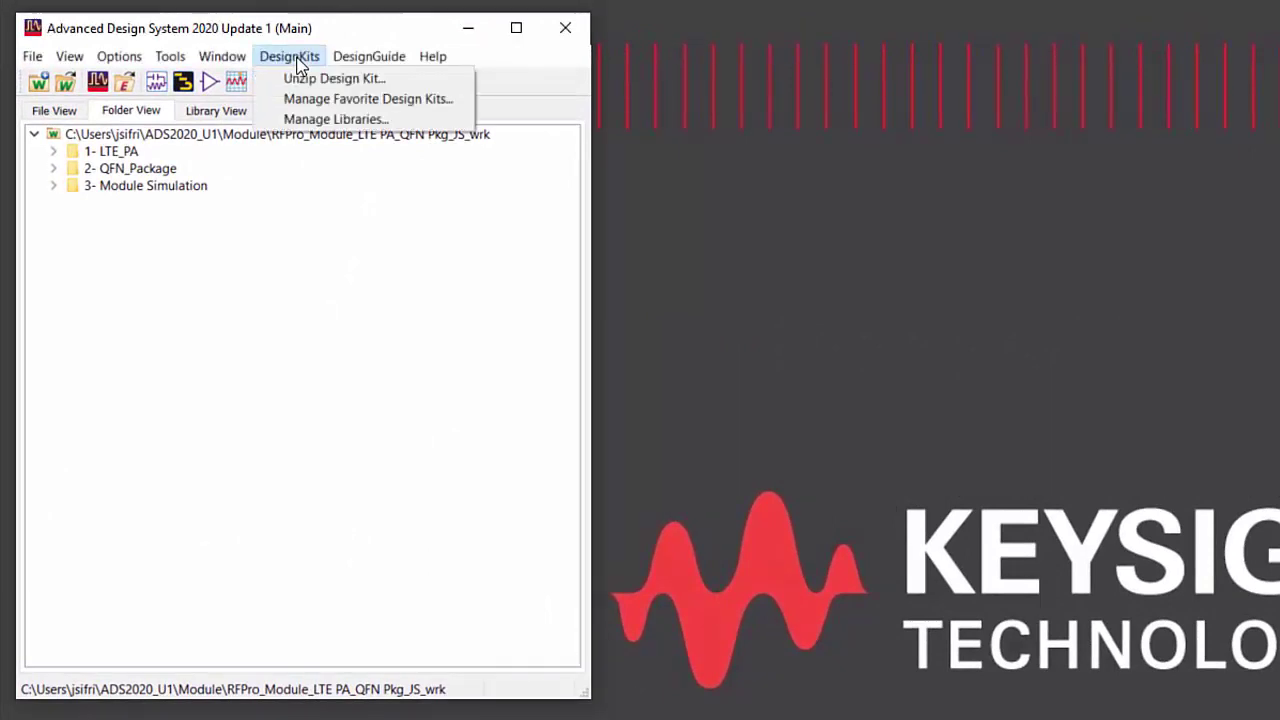
left_click(330, 120)
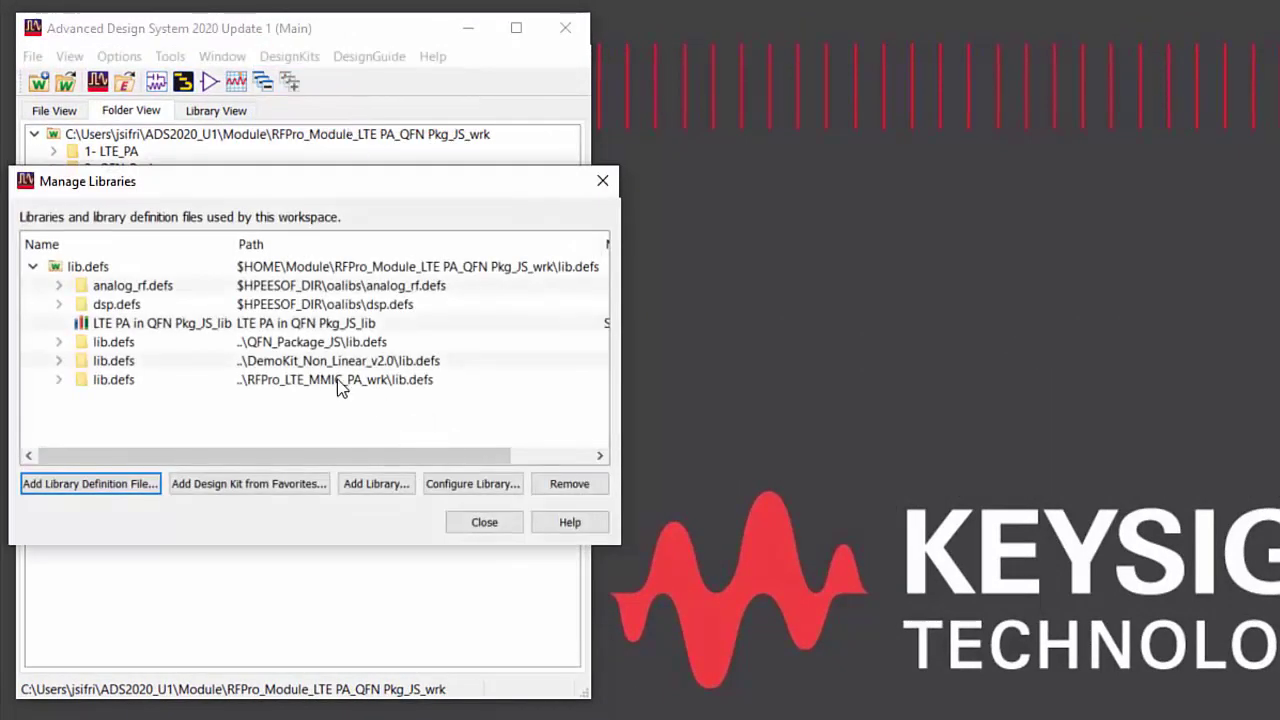
left_click(298, 344)
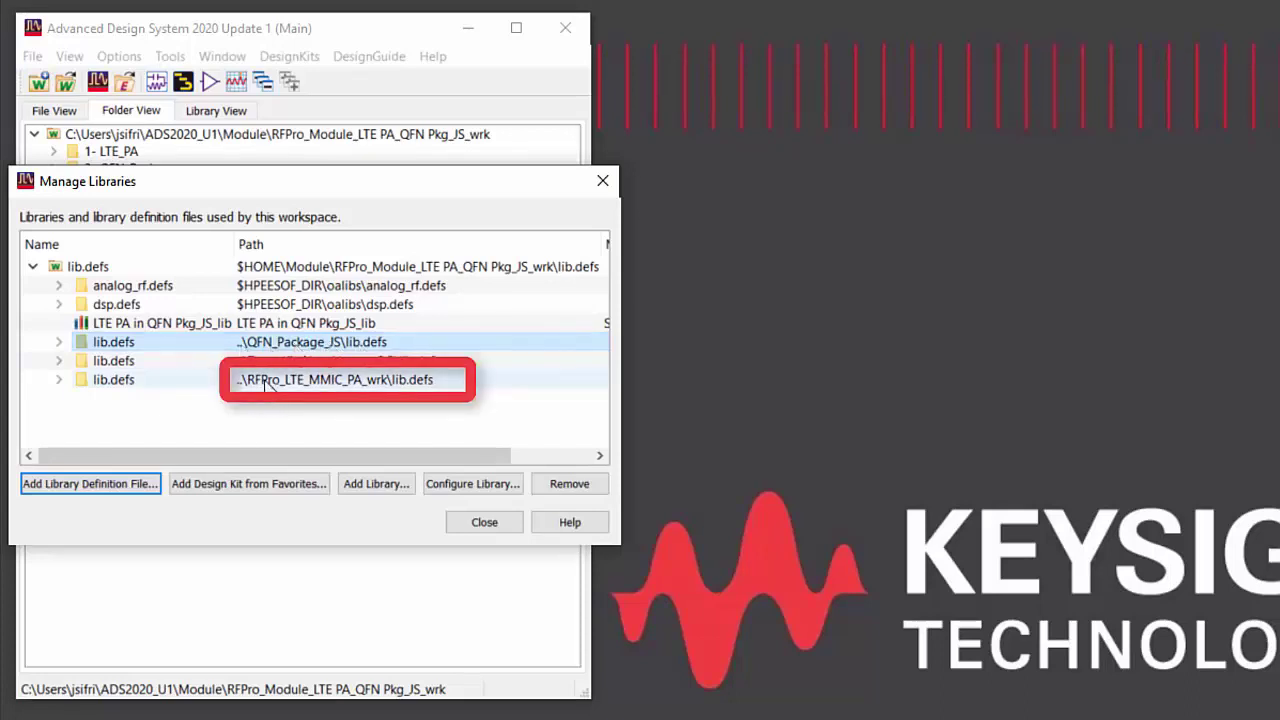
left_click(267, 385)
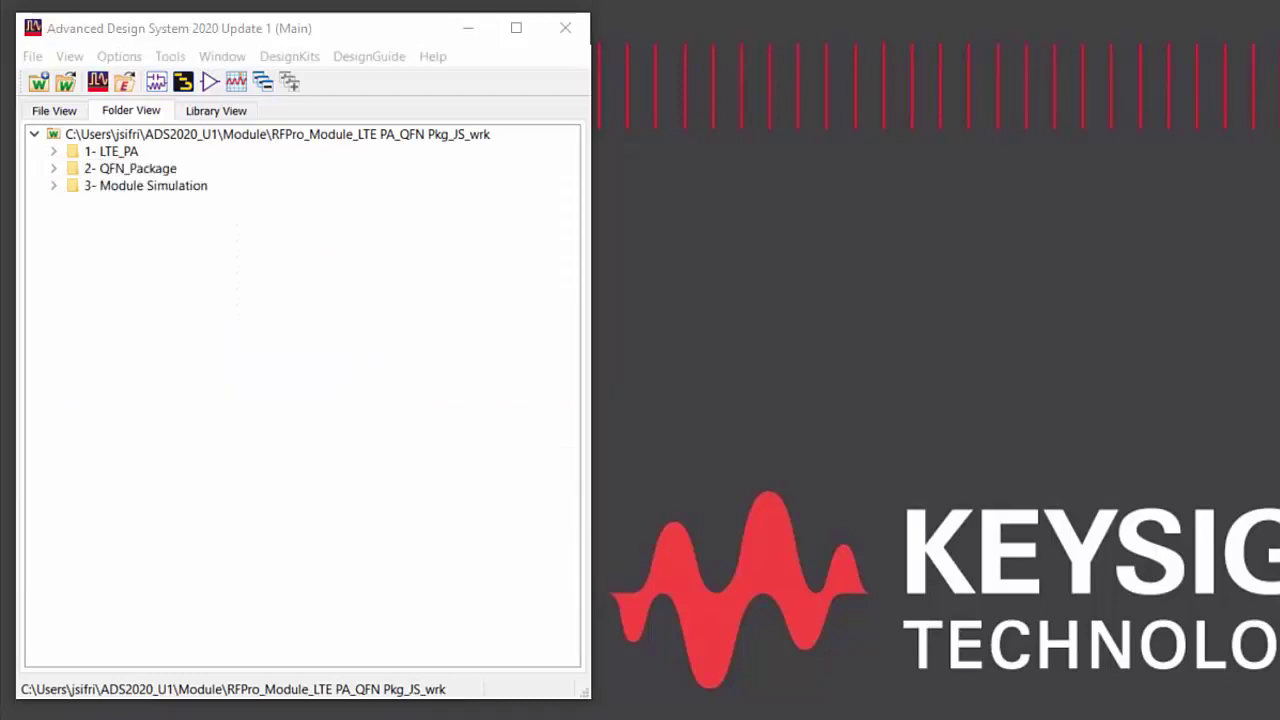
Expand the 3- Module Simulation folder and open the Module_Assembly layout.
left_click(54, 186)
left_click(157, 271)
double_click(160, 277)
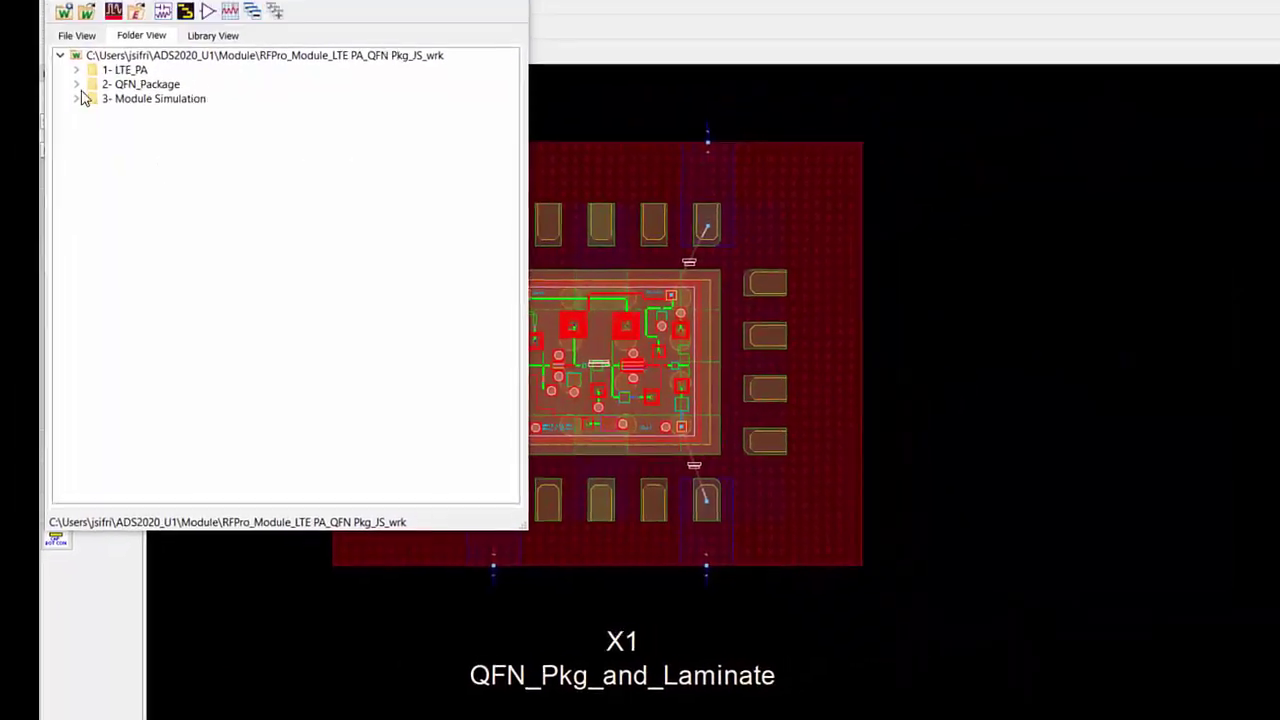
Place the QFN_Pkg_and_Laminate layout from the 2- QFN_Package folder in Module_Assembly, beside the existing assembly.
left_click(76, 84)
left_click(91, 98)
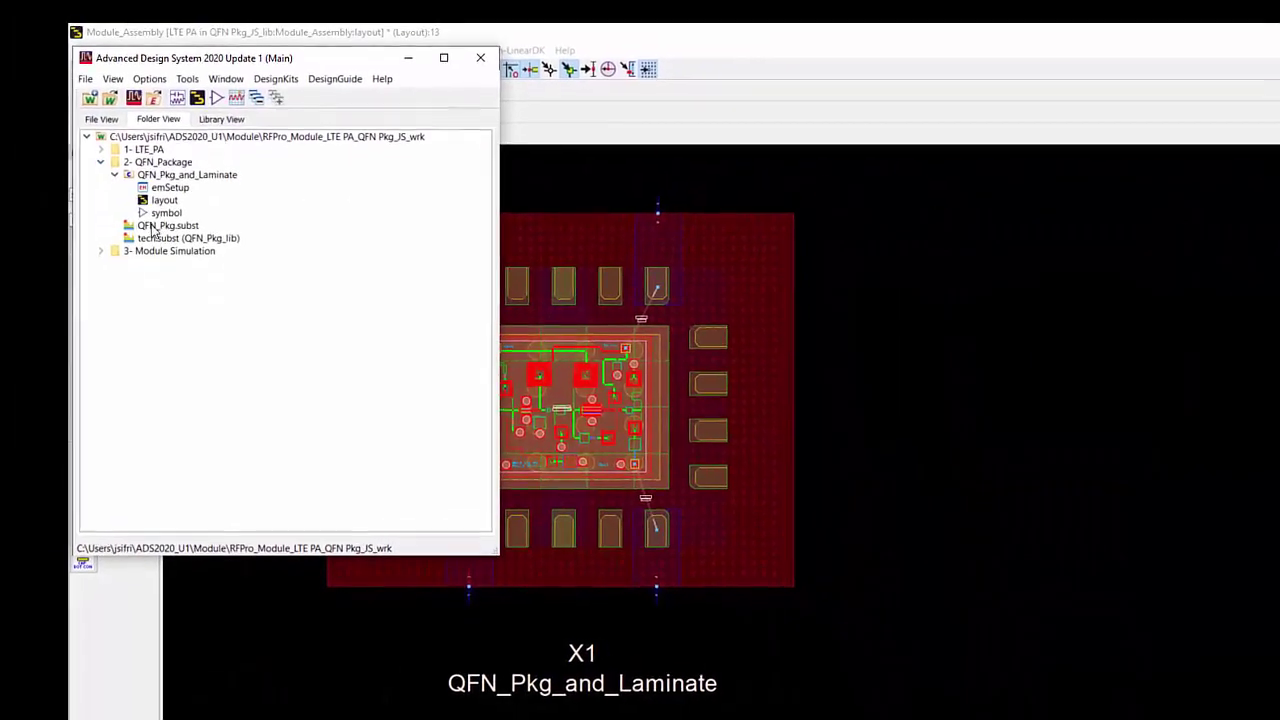
left_click(167, 214)
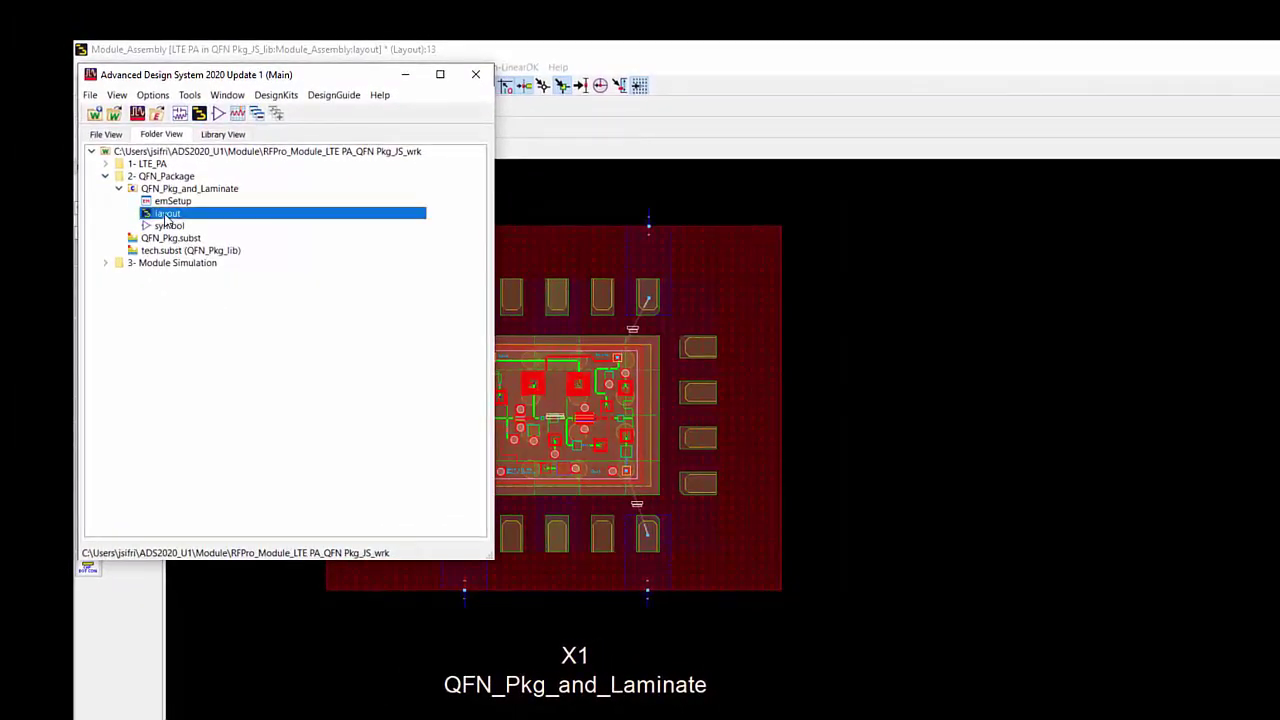
left_click_drag(167, 218, 1060, 375)
scroll(1000, 520, "down", 3)
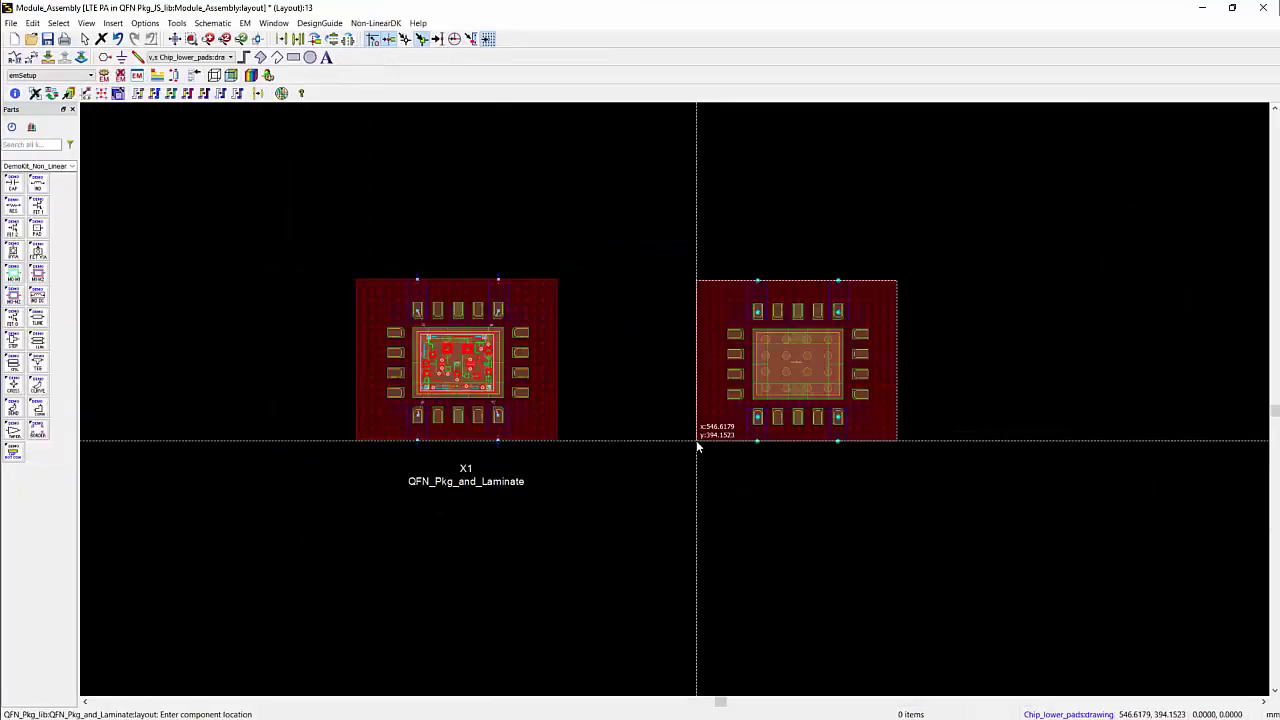
left_click(696, 440)
key("Escape")
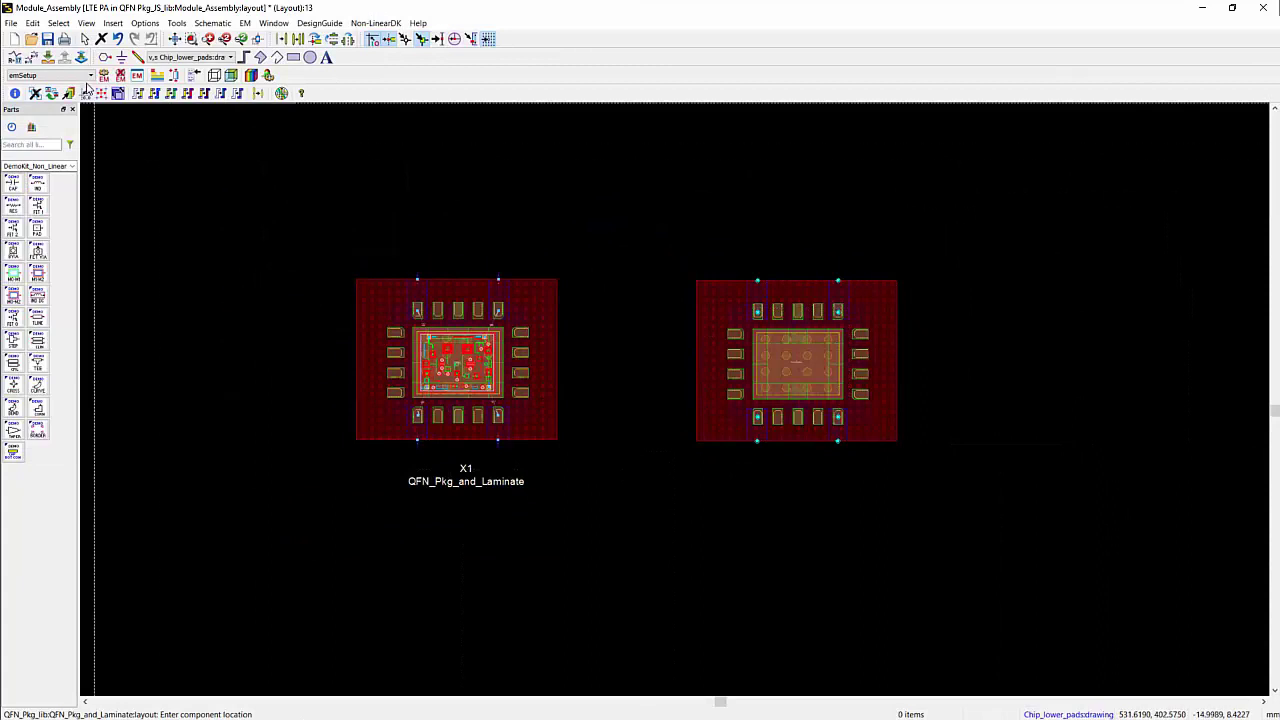
Place the MMIC_PA_RFPro layout on the die area at the centre of the newly placed QFN package.
key("alt+Tab")
left_click_drag(73, 238, 745, 440)
scroll(840, 408, "up", 2)
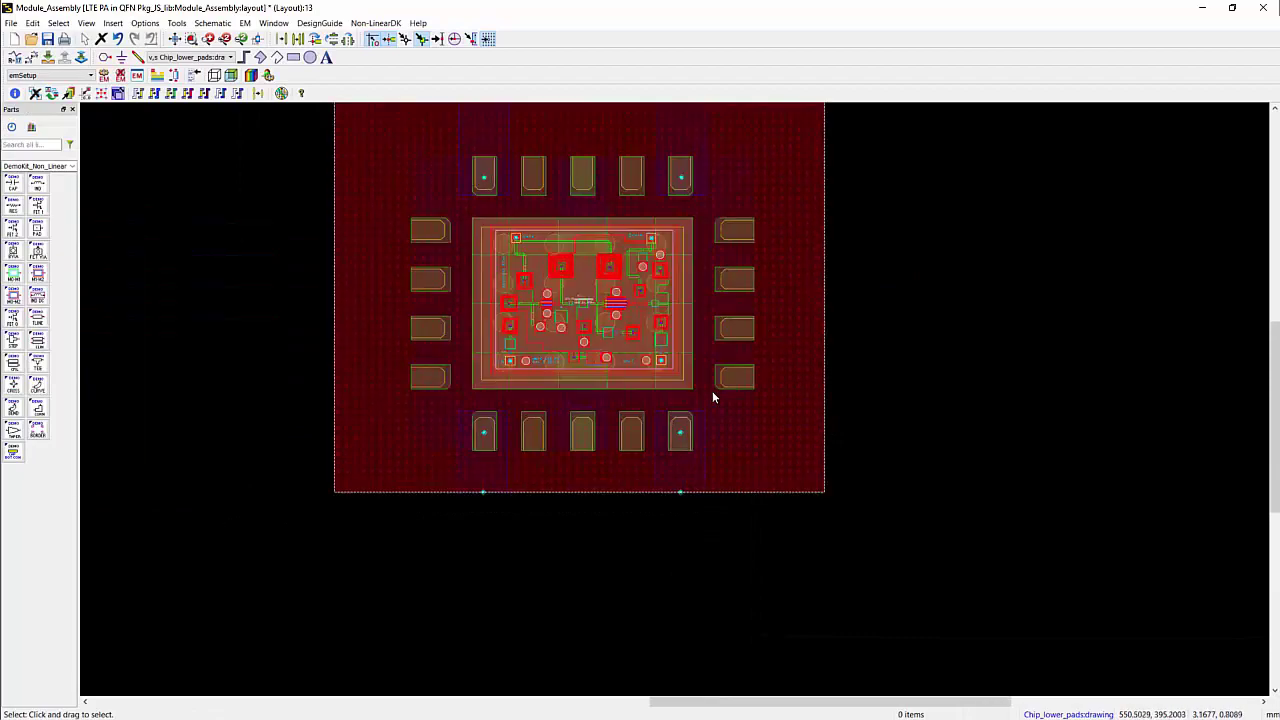
scroll(690, 310, "up", 1)
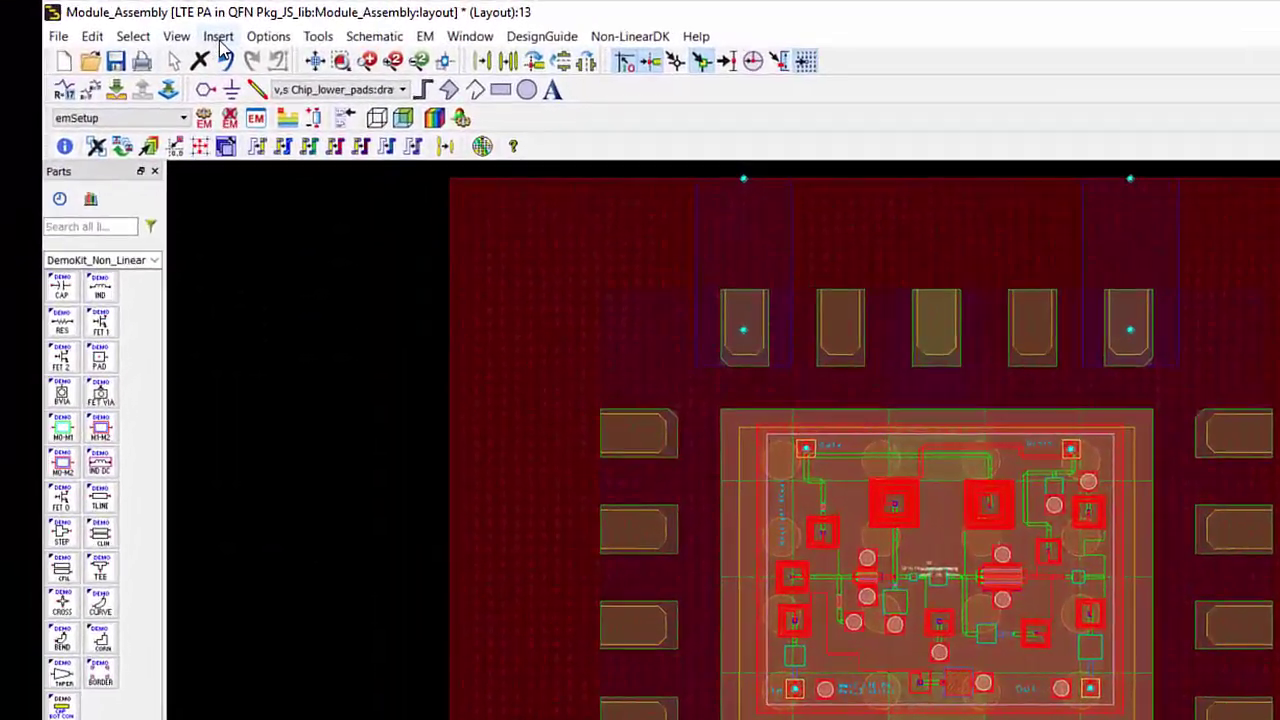
Add two Shape1 bondwires connecting the die's In and Out pads to the package pads below them.
left_click(219, 38)
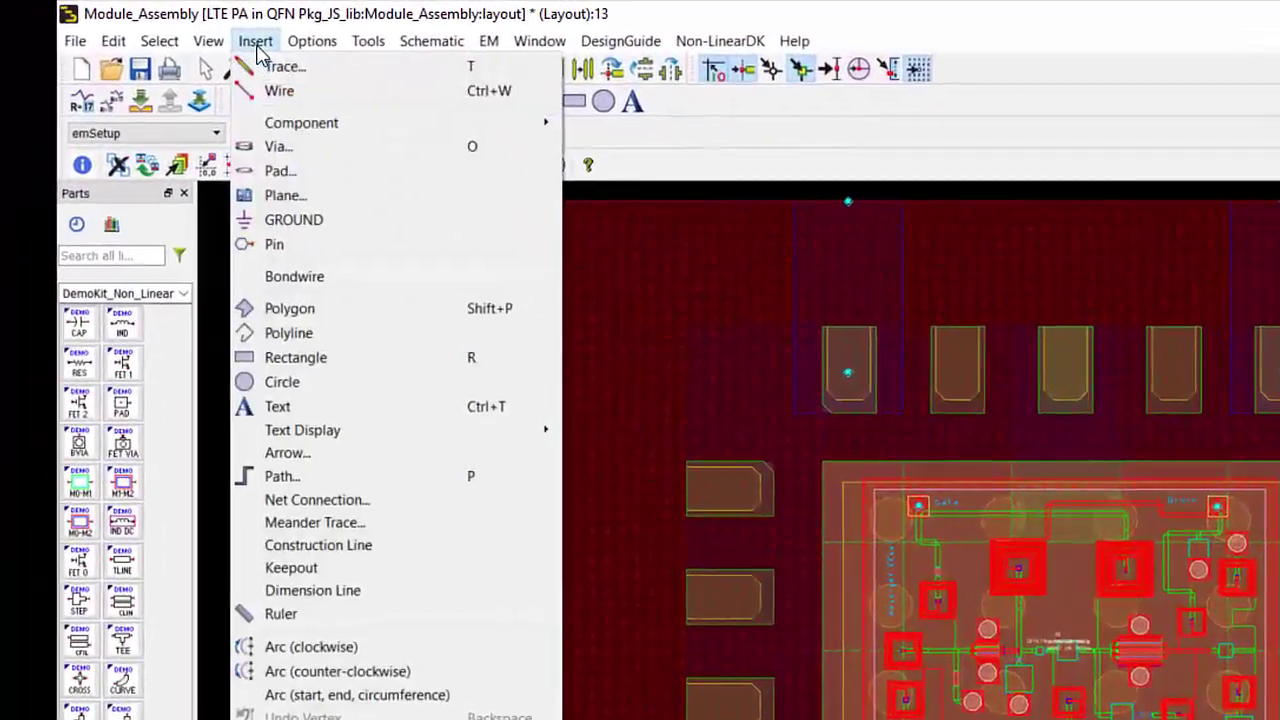
left_click(308, 287)
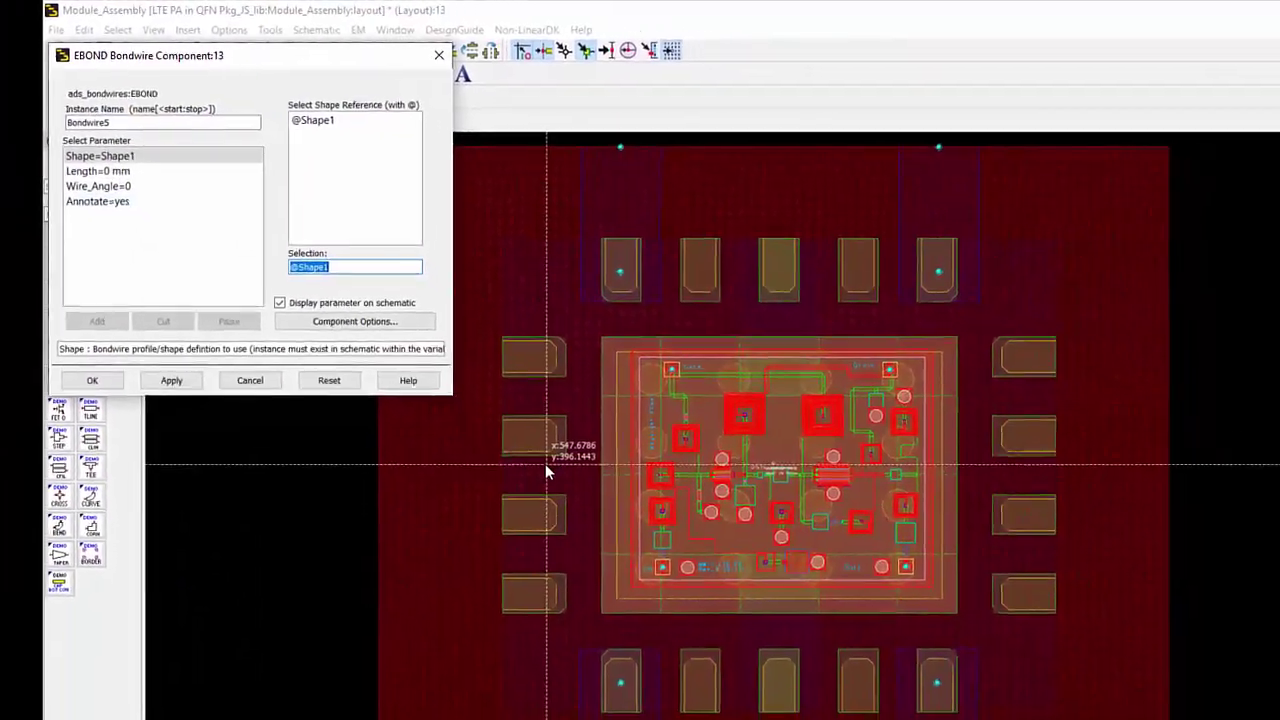
left_click(773, 661)
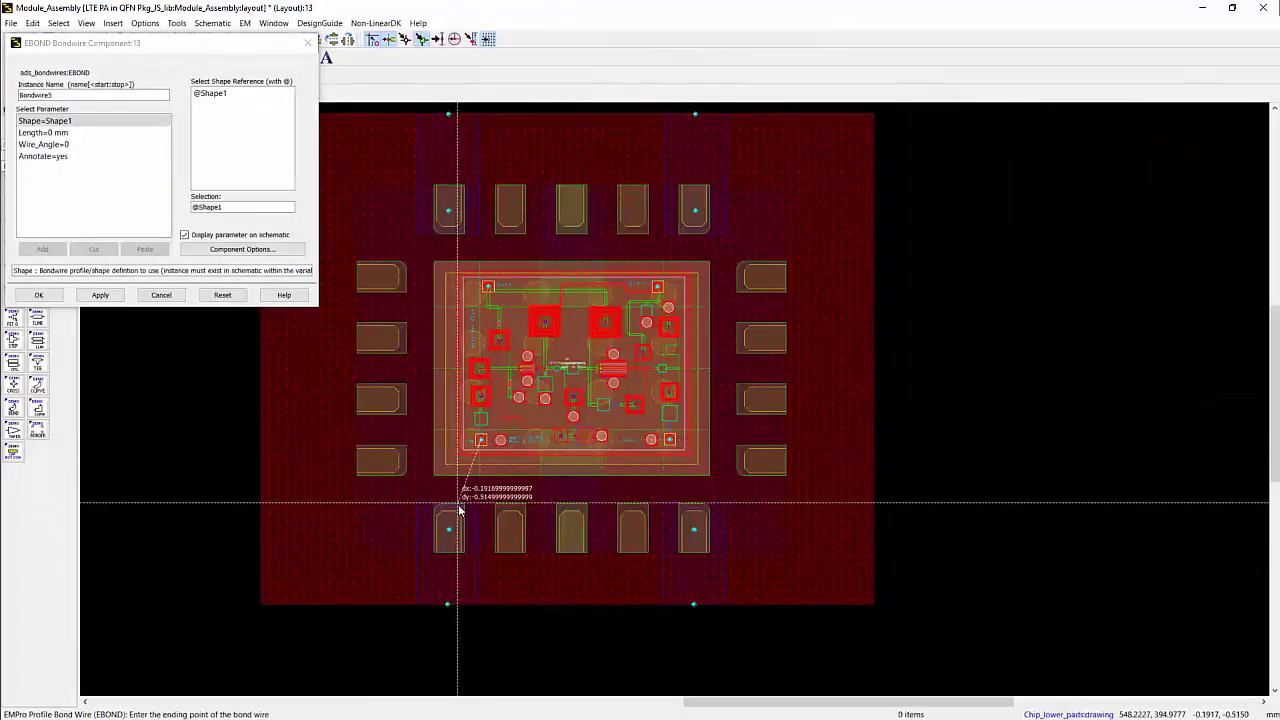
left_click(450, 527)
left_click(669, 440)
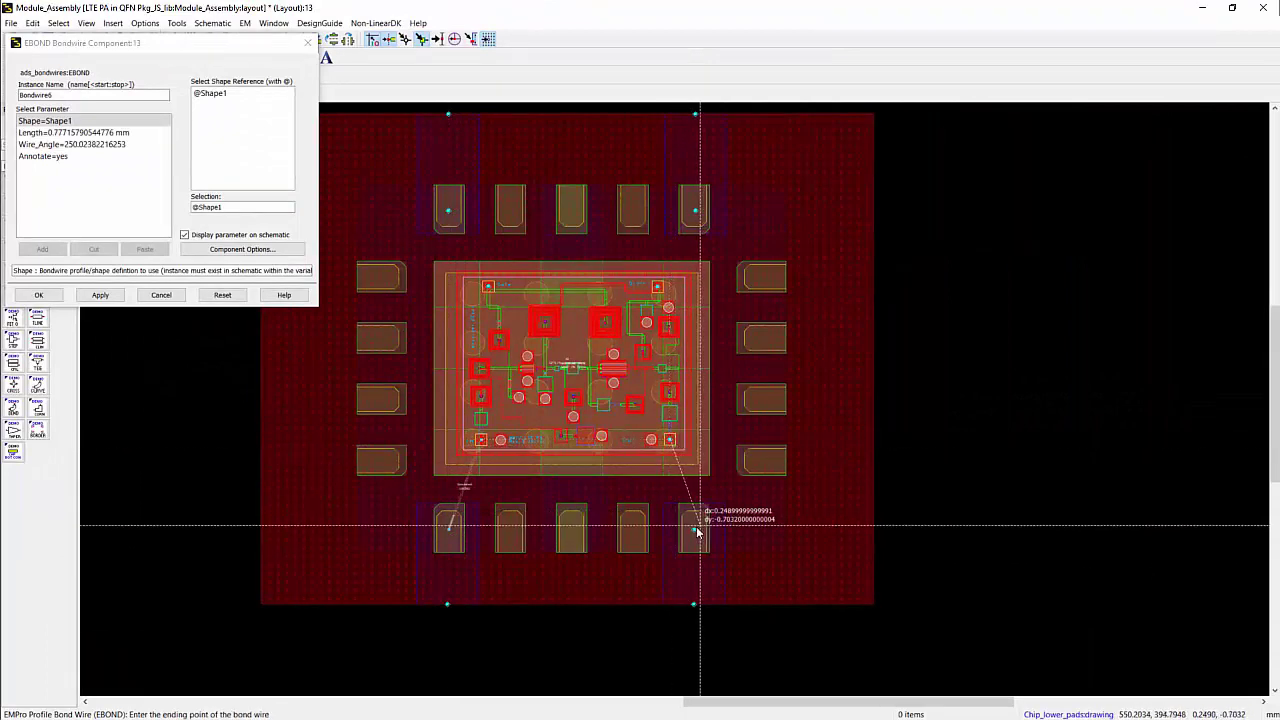
left_click(693, 528)
key("Escape")
Push into the layout of the MMIC_PA_RFPro die instance in the completed module assembly.
scroll(655, 410, "up", 5)
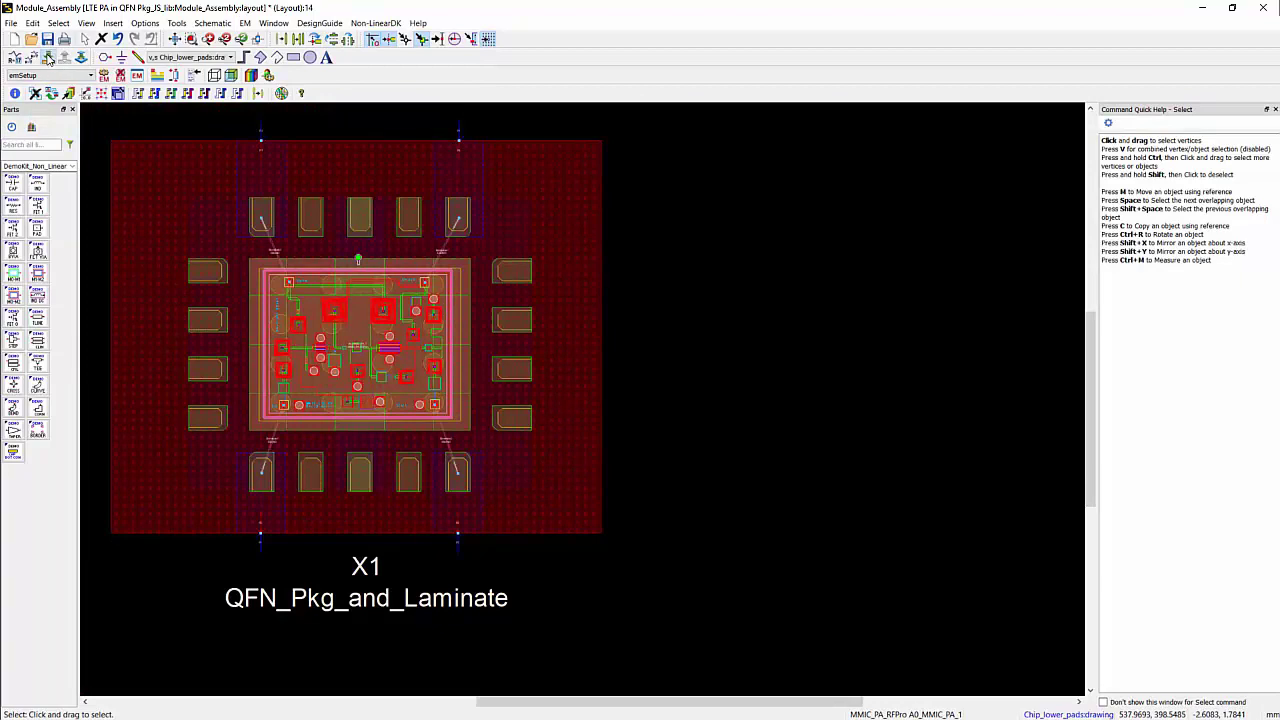
left_click(47, 57)
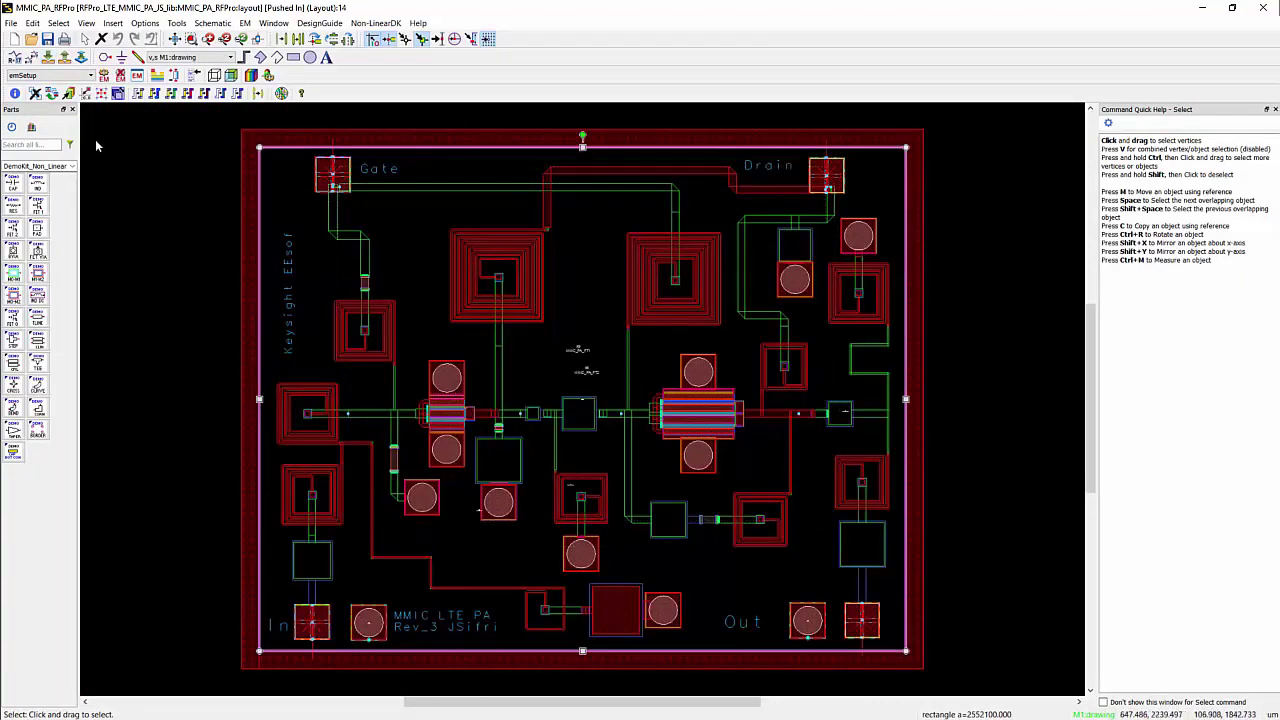
Check the Pcell customization settings of the MMIC_PA_RFPro layout, close them unchanged, and return to the Module_Assembly layout.
left_click(11, 23)
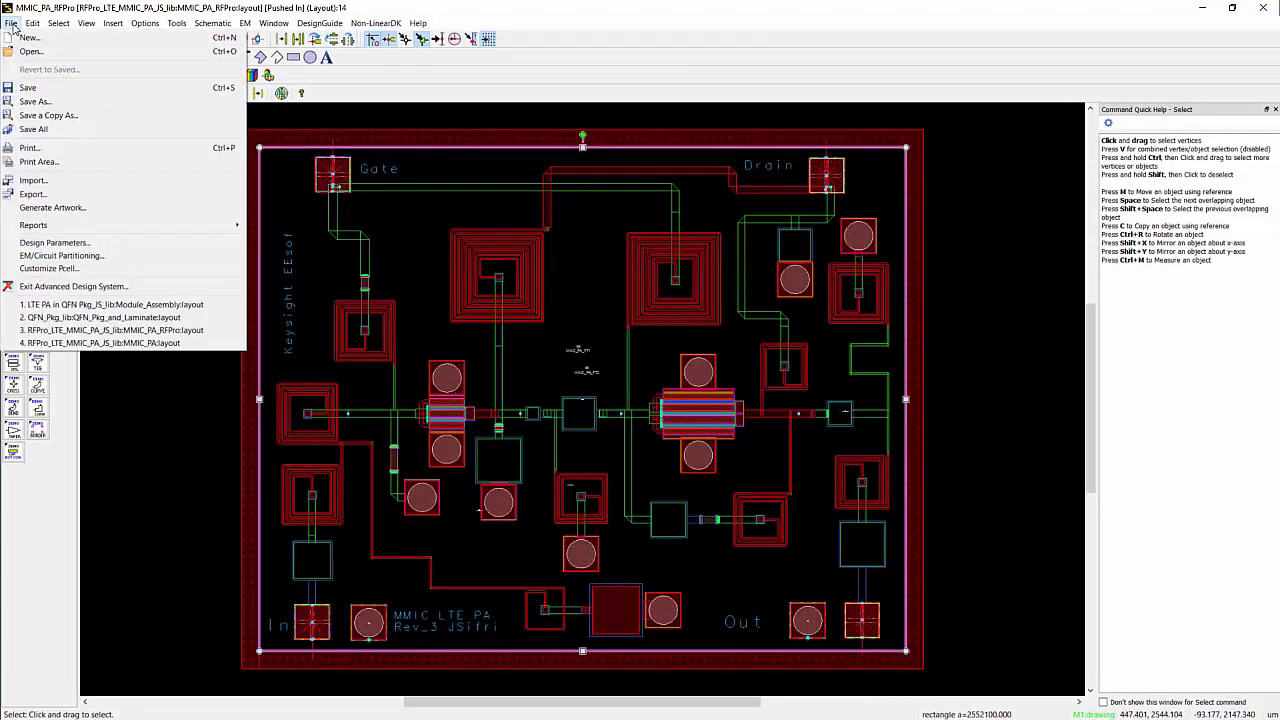
left_click(62, 270)
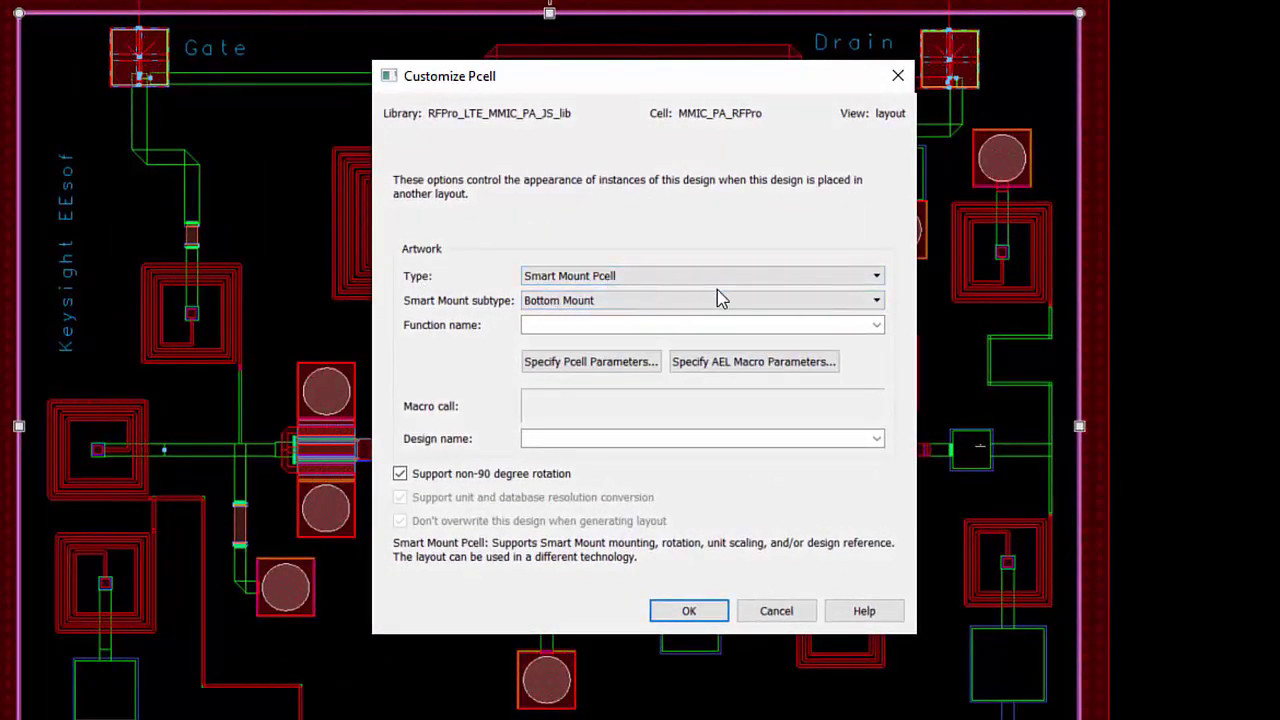
left_click(773, 610)
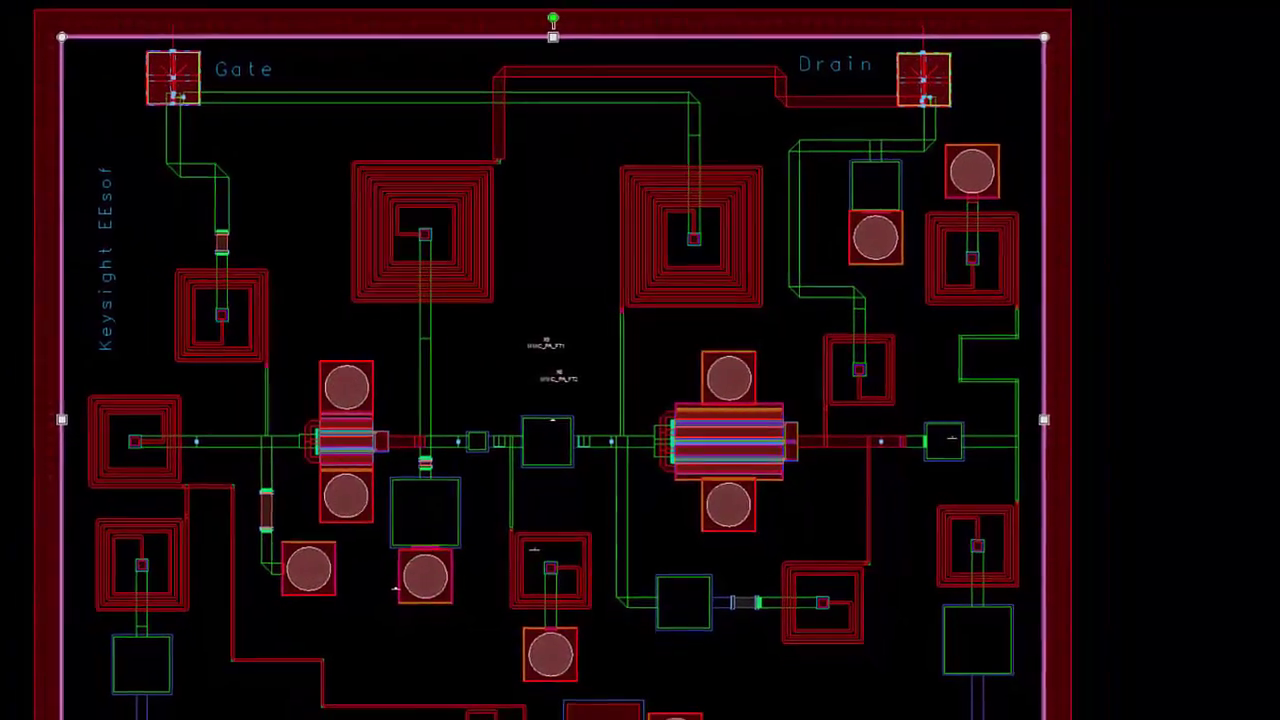
scroll(570, 400, "down", 3)
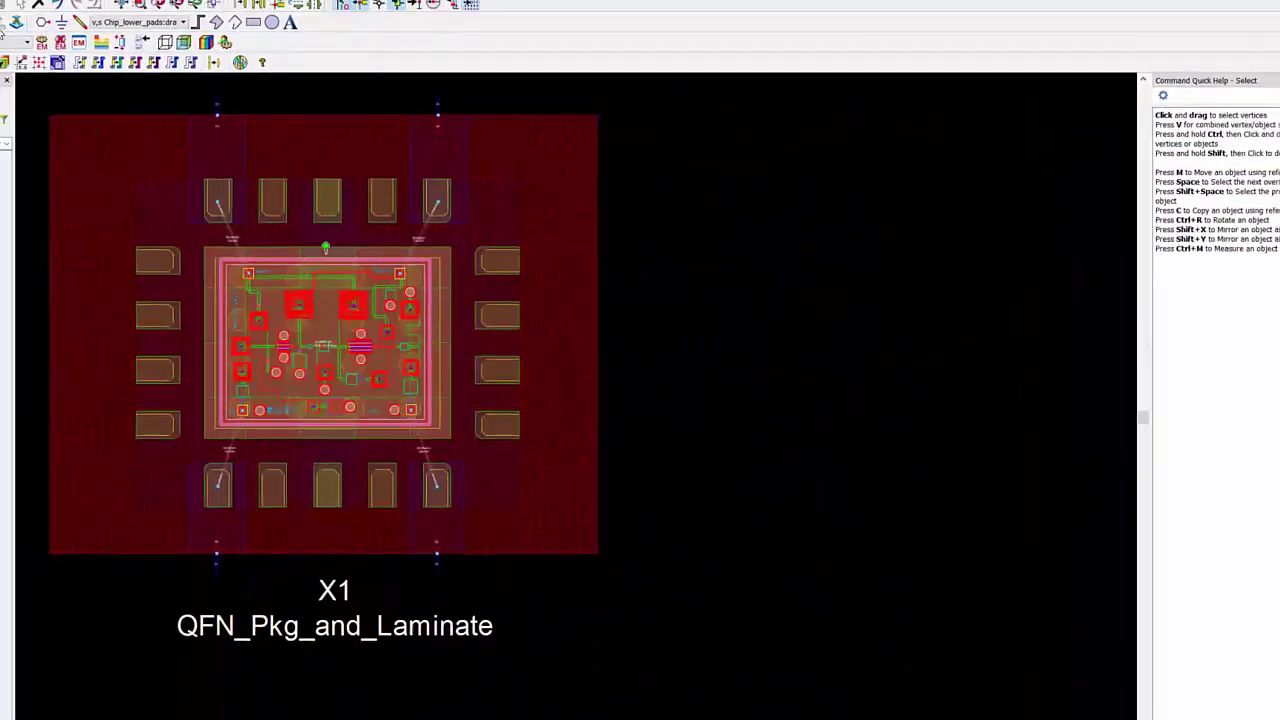
left_click_drag(697, 302, 749, 317)
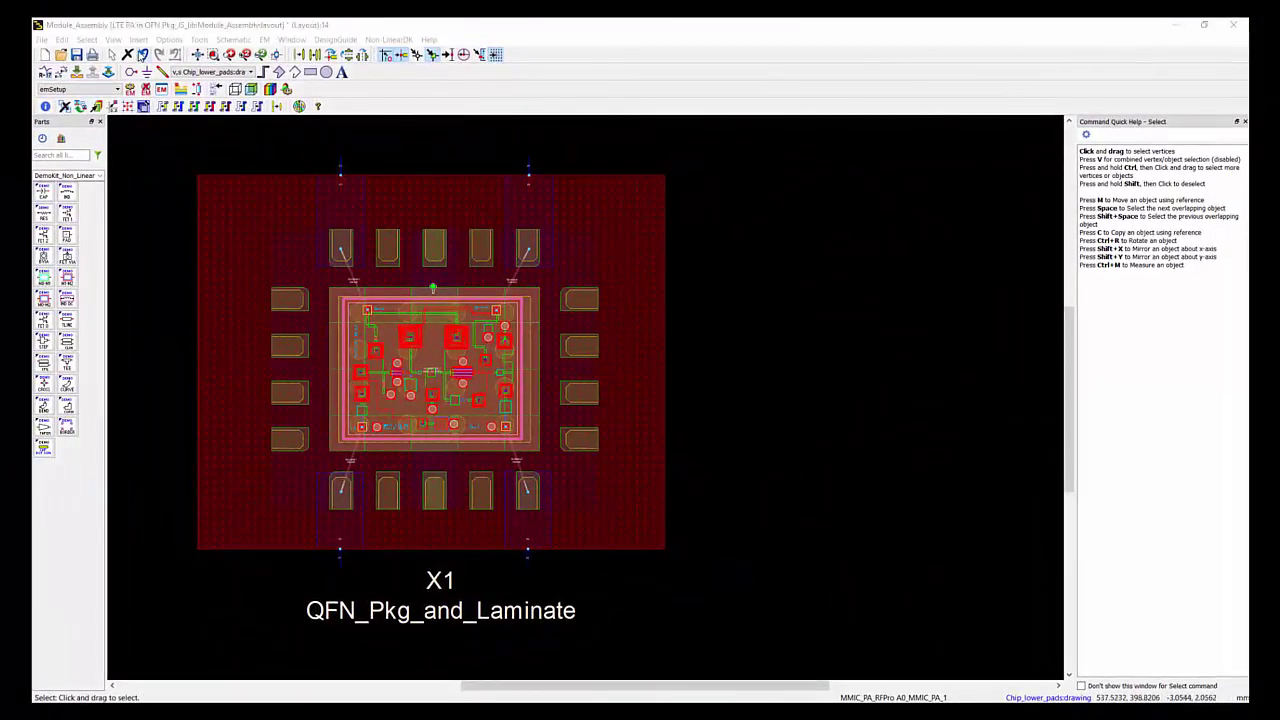
Open the existing RFPro view of Module_Assembly and inspect the packaged die and bondwires in 3D.
left_click(199, 40)
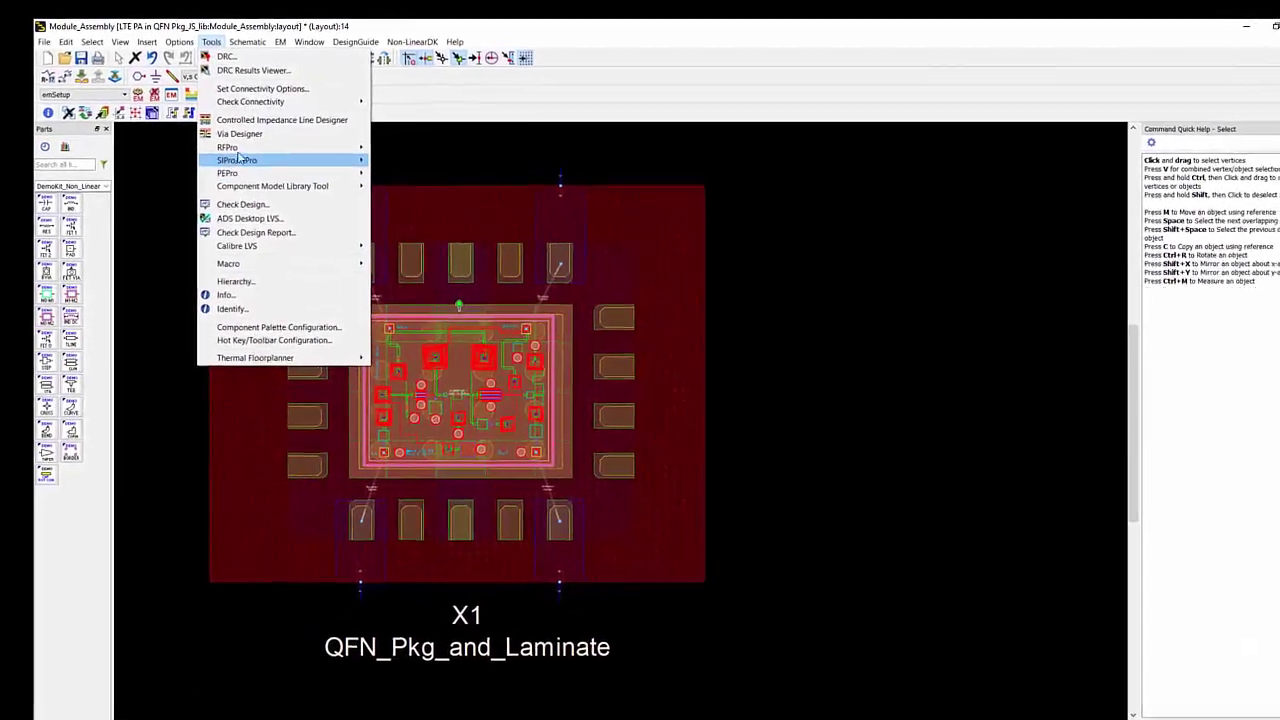
mouse_move(359, 148)
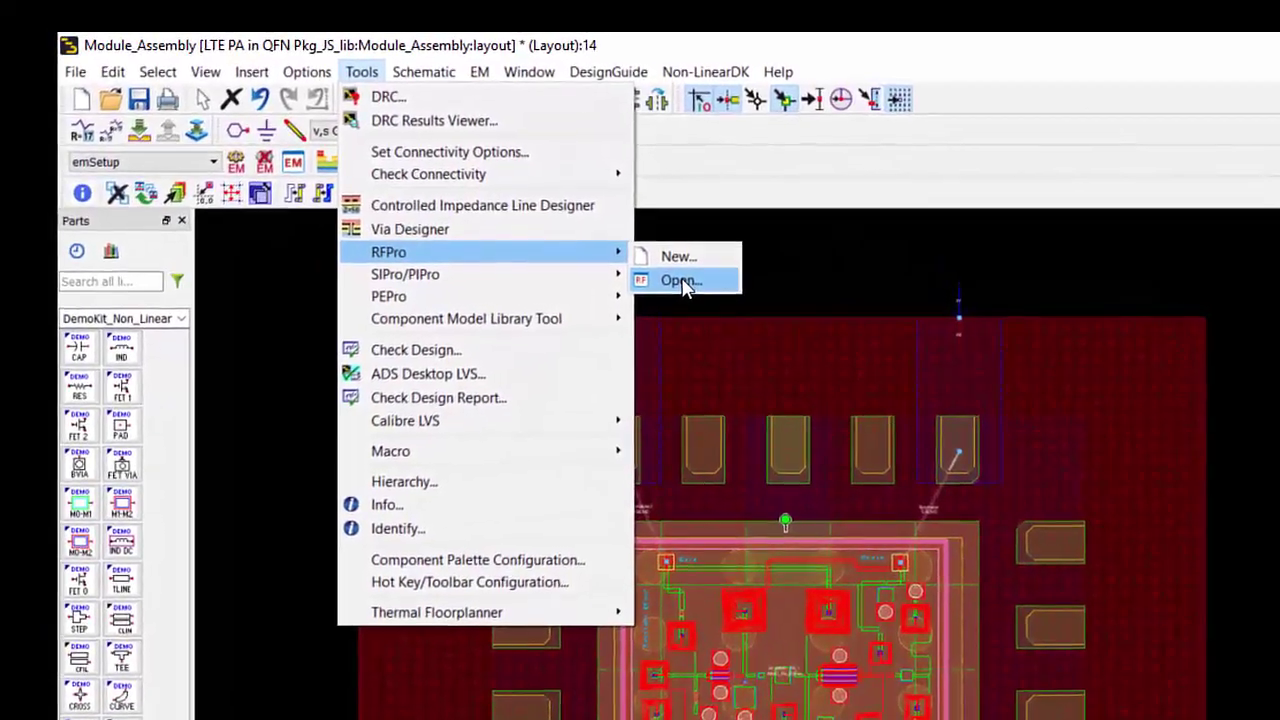
left_click(680, 258)
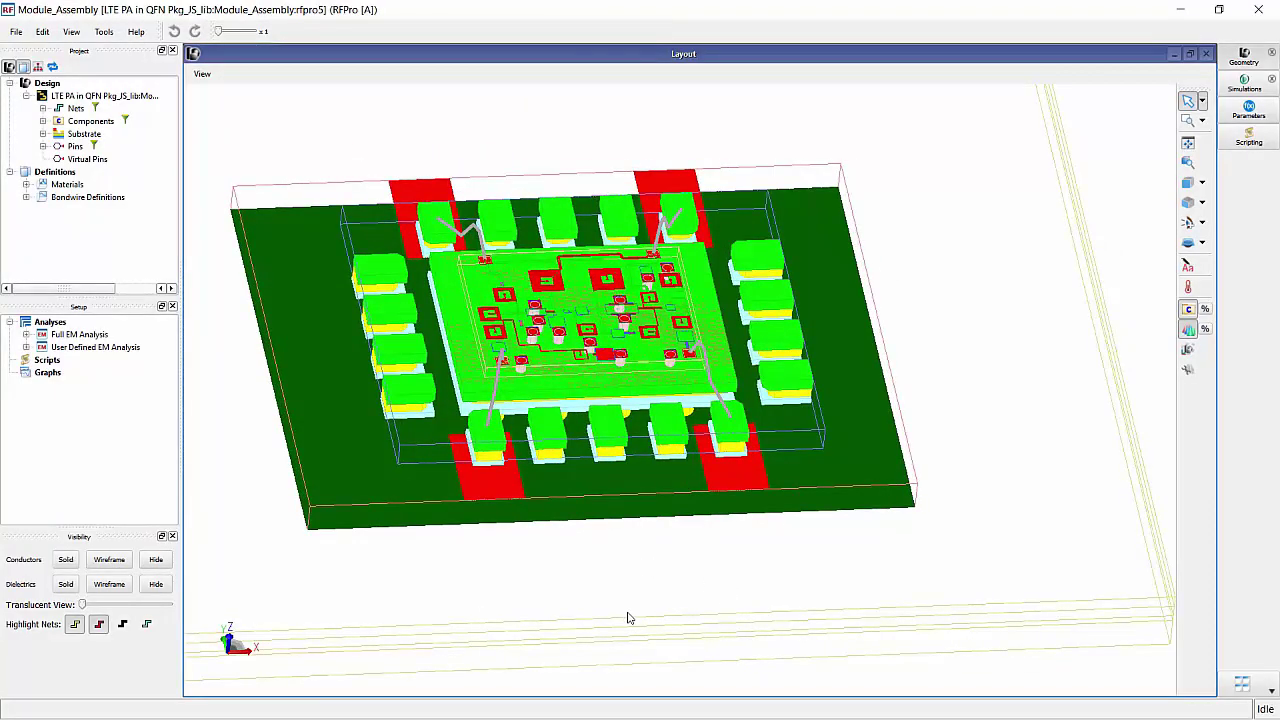
scroll(749, 634, "up", 2)
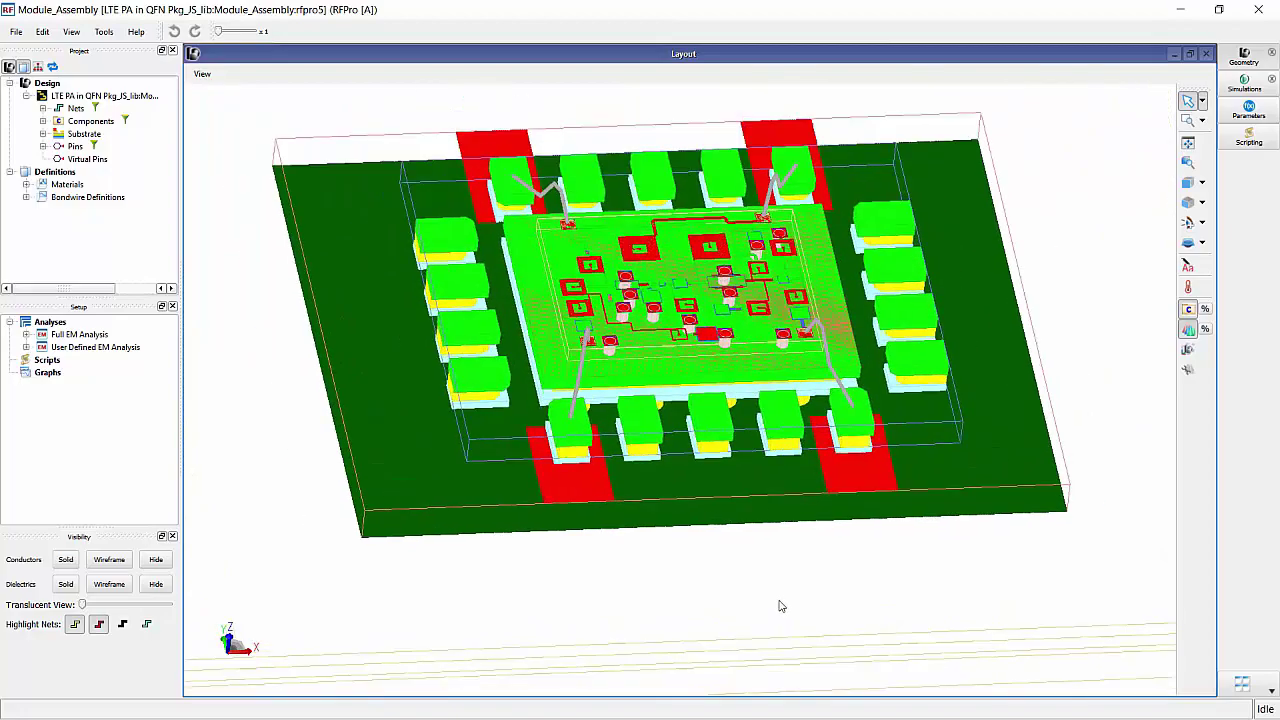
left_click_drag(756, 611, 801, 603)
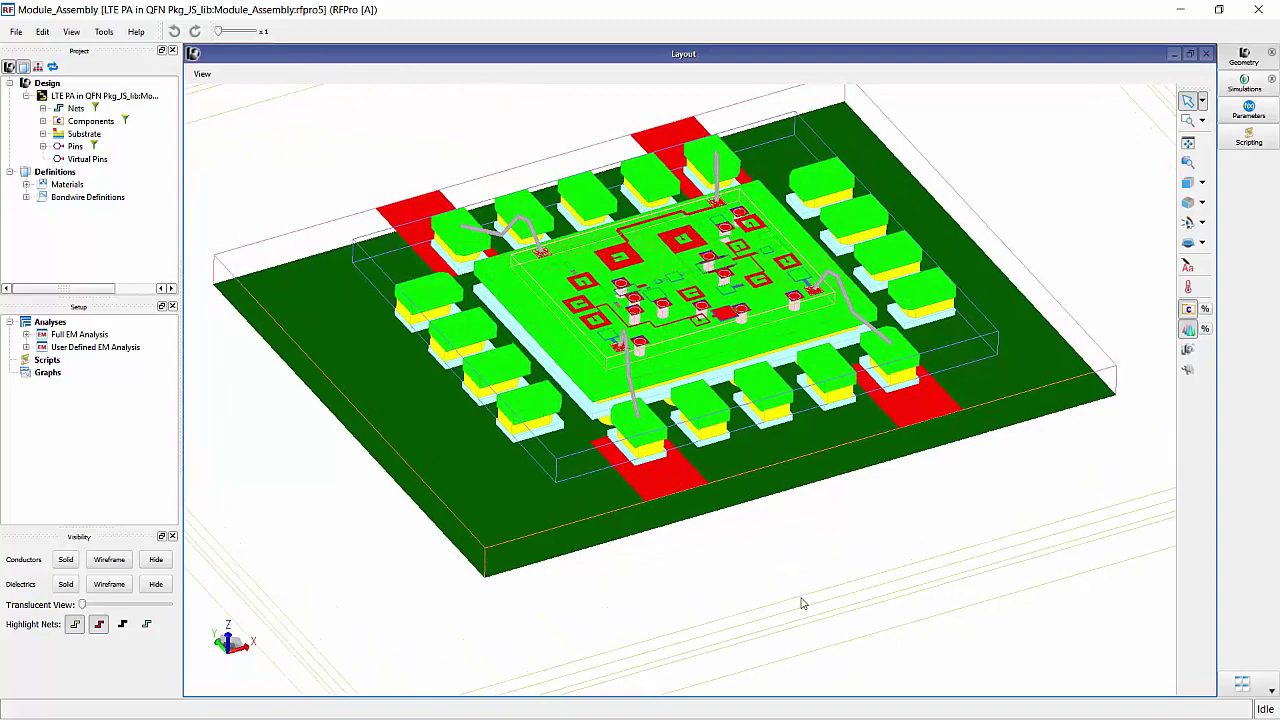
left_click_drag(893, 520, 881, 548)
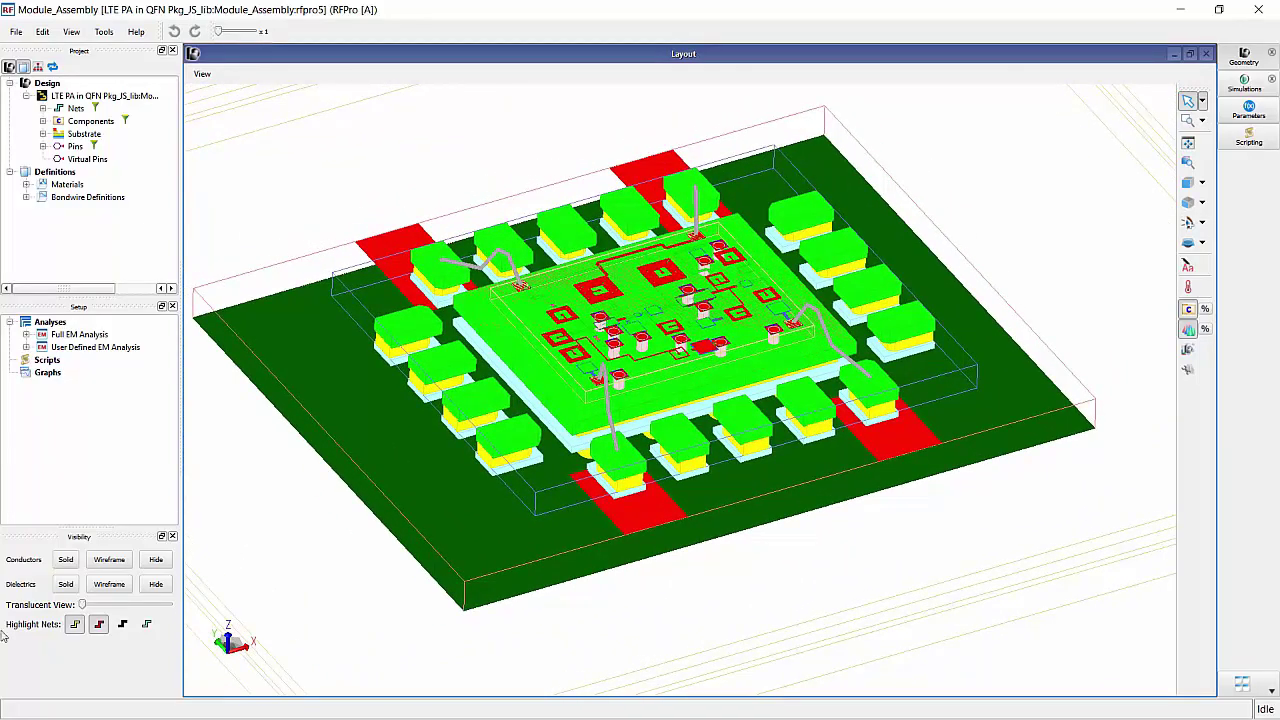
Examine the demo_fet2 component models under Full EM Analysis, checking instances X6.M1 and X9.M2.
left_click(26, 334)
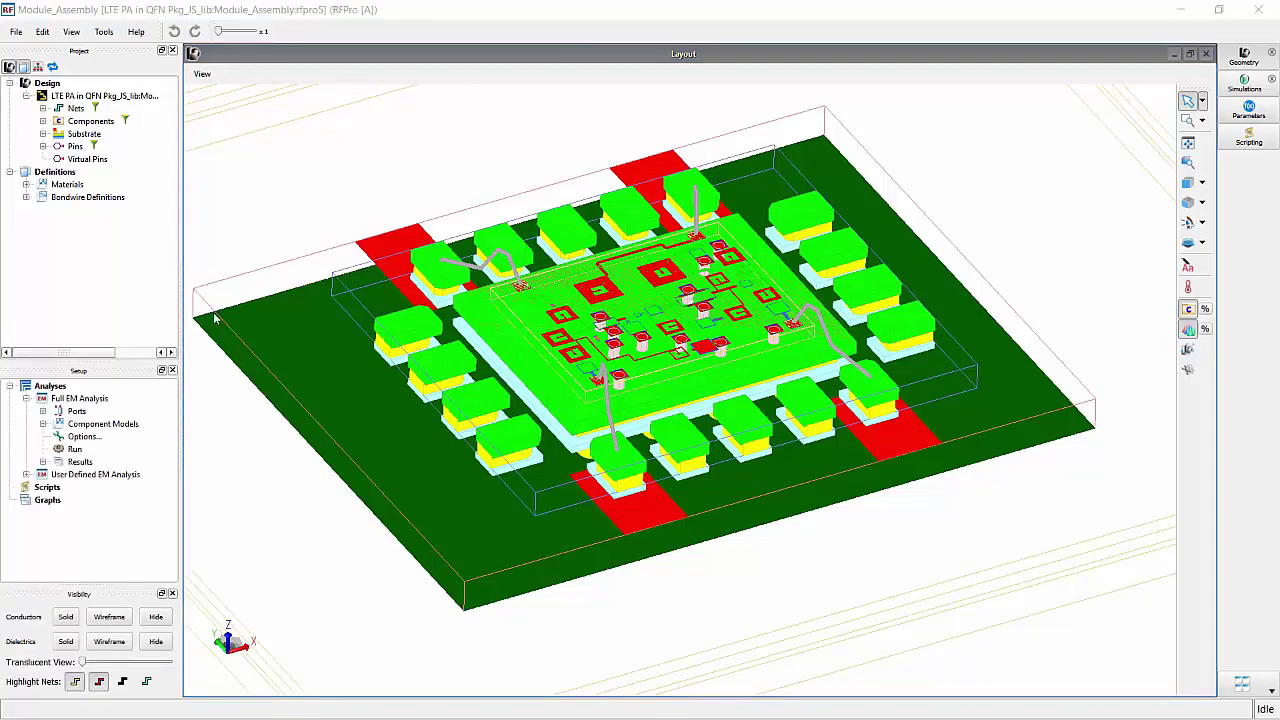
scroll(581, 336, "up", 3)
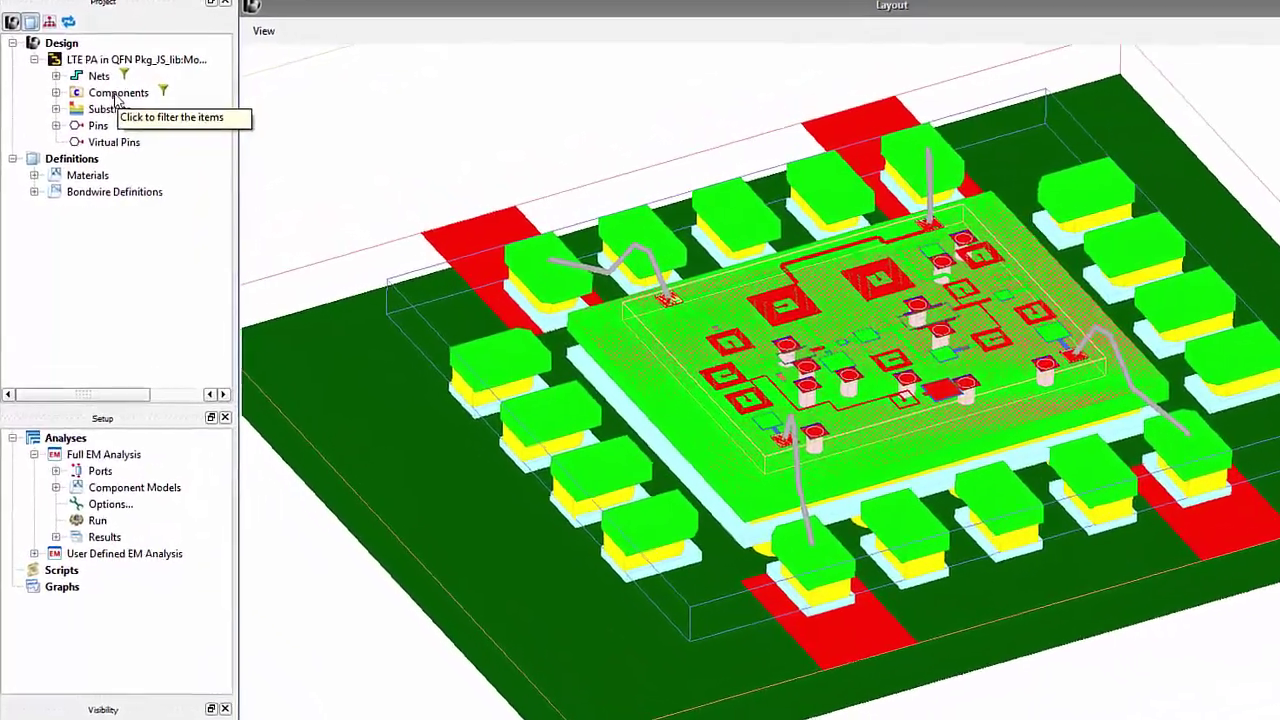
left_click_drag(107, 104, 130, 88)
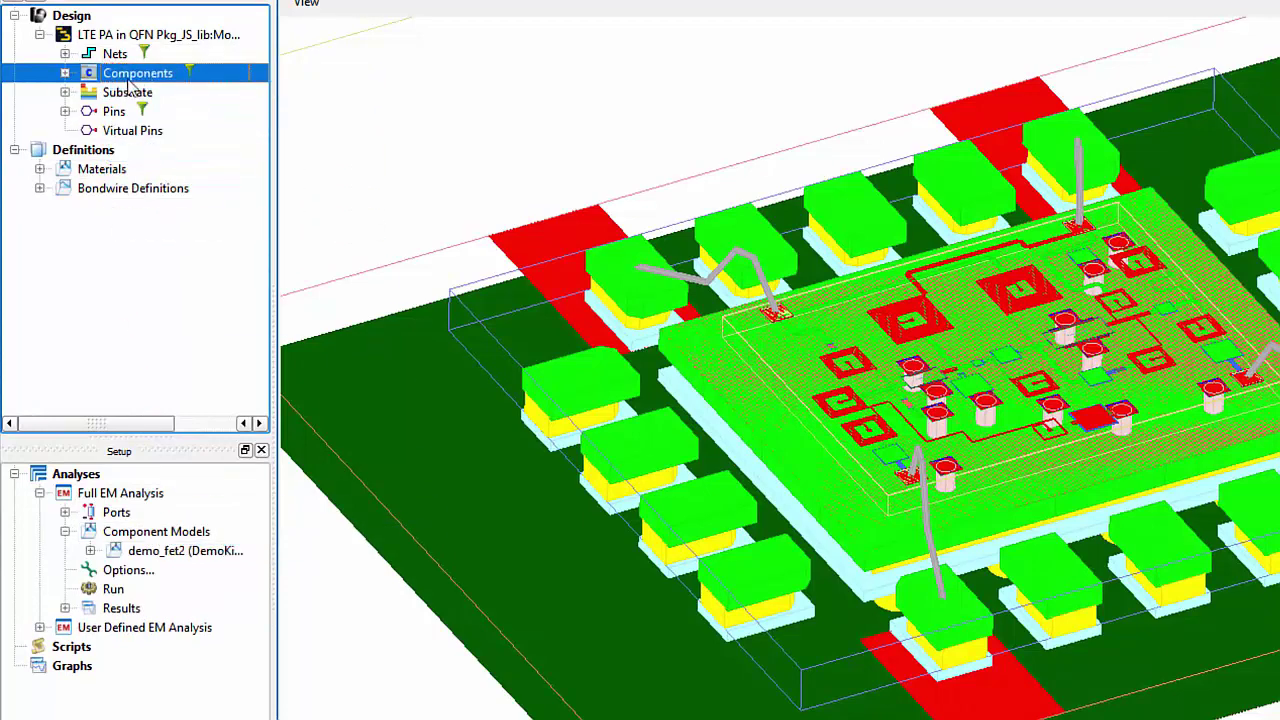
left_click(90, 552)
left_click(166, 571)
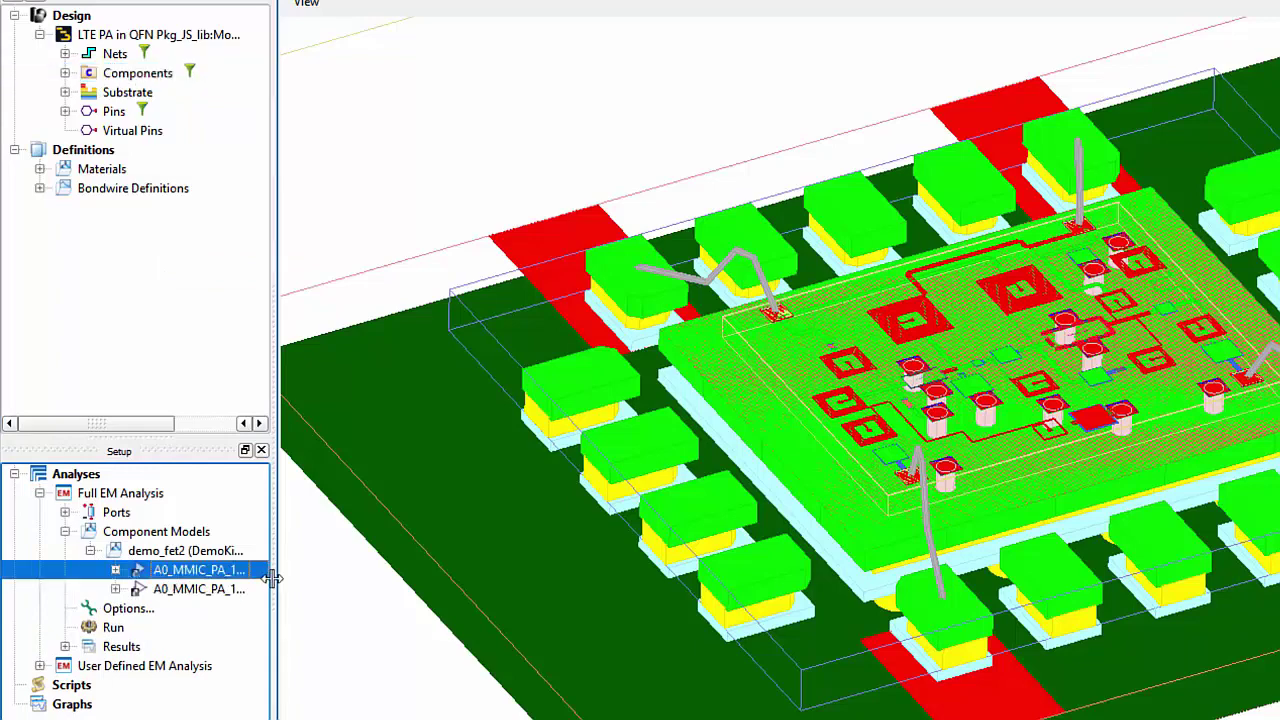
left_click_drag(274, 571, 398, 570)
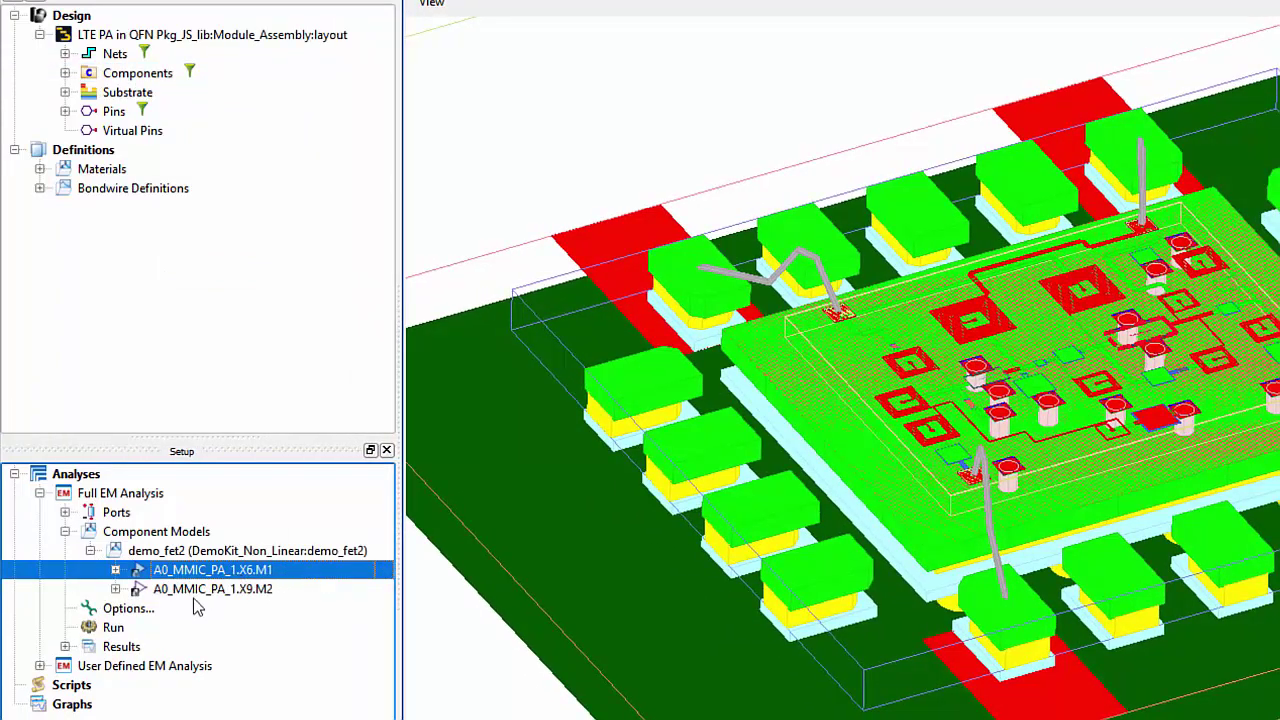
left_click(165, 591)
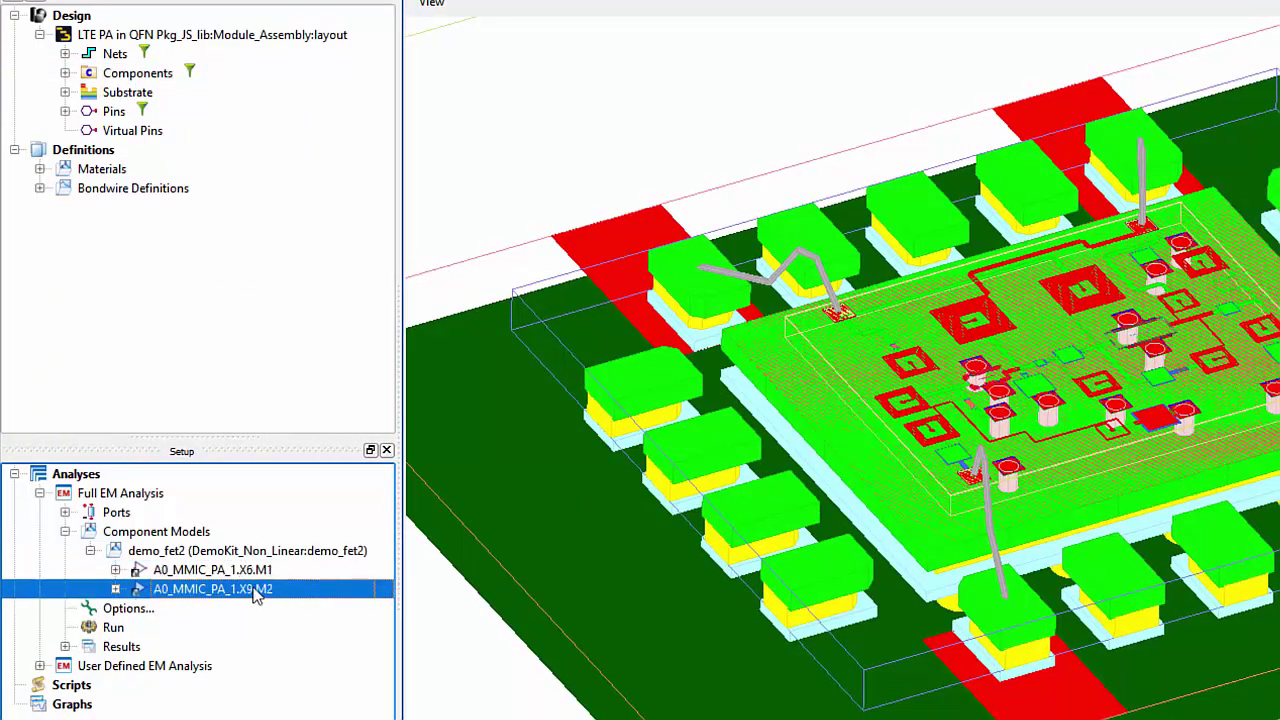
left_click(205, 555)
left_click(65, 531)
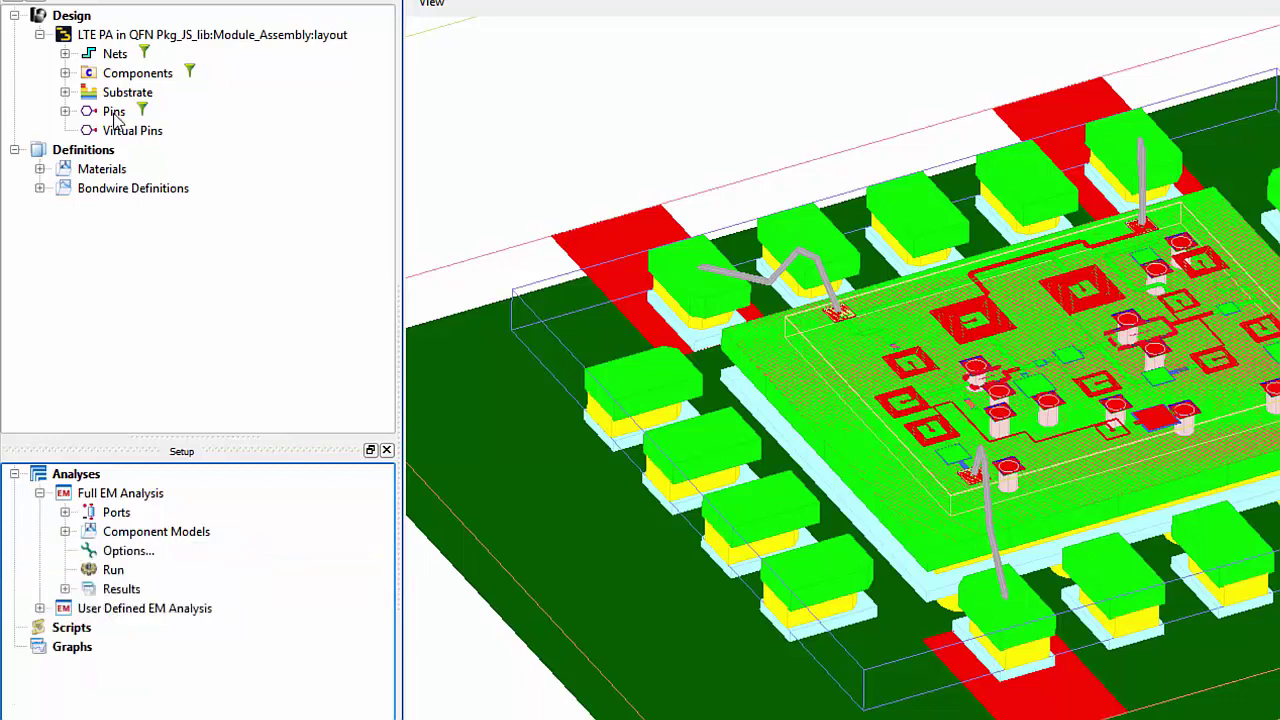
Examine the pins and the Full EM Analysis ports, locating the P1 terminal on the 3D module.
left_click(116, 116)
mouse_move(116, 116)
left_mouse_down()
mouse_move(165, 483)
mouse_move(150, 514)
mouse_move(140, 78)
mouse_move(132, 108)
mouse_move(118, 105)
left_mouse_up()
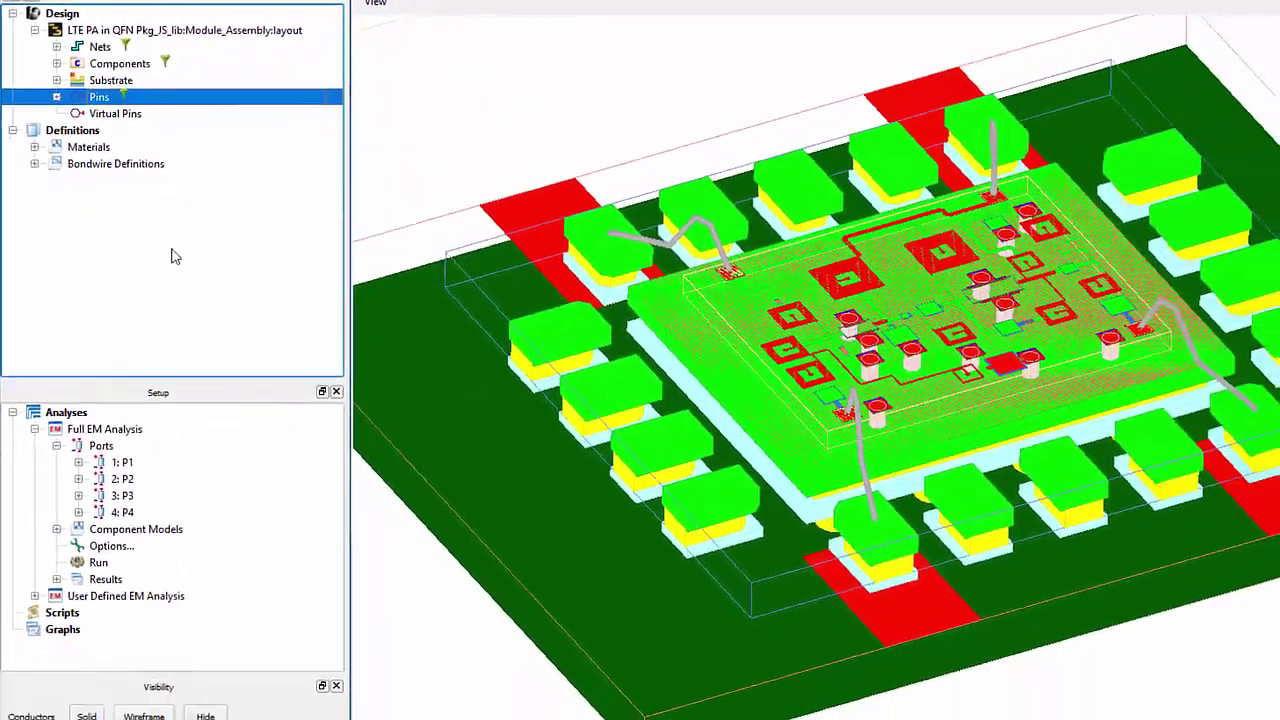
left_click(84, 488)
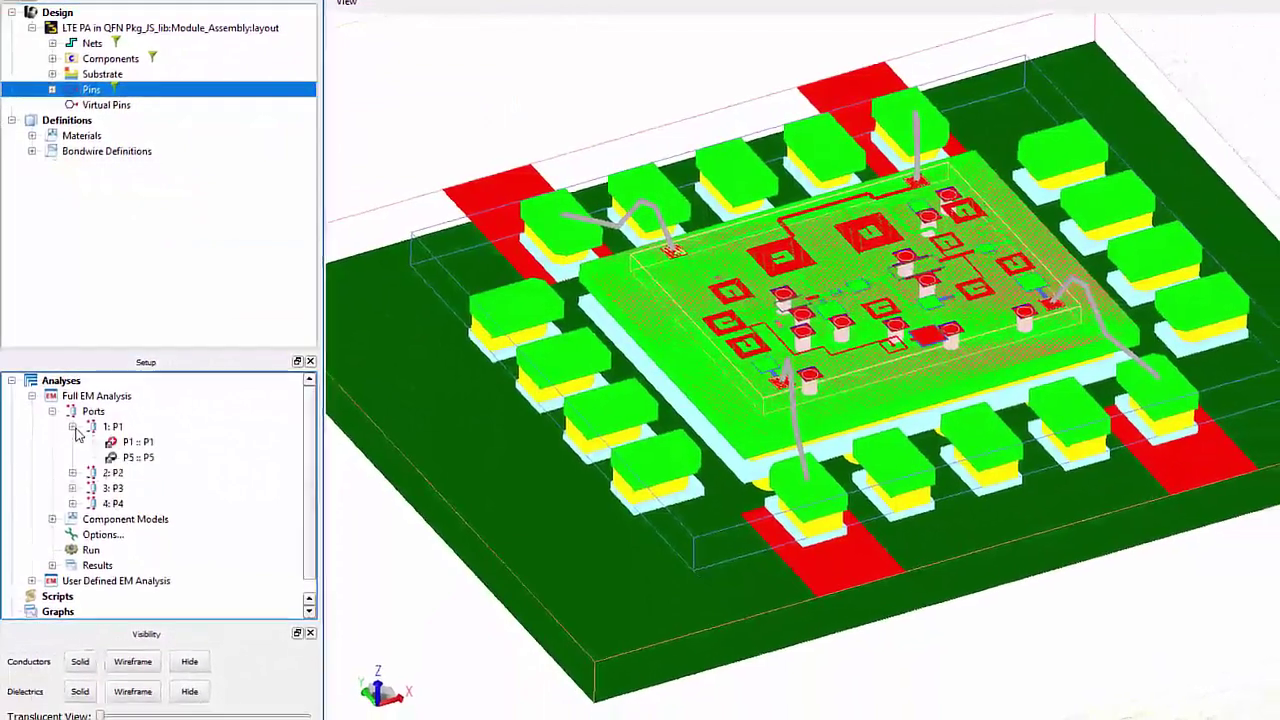
left_click(135, 442)
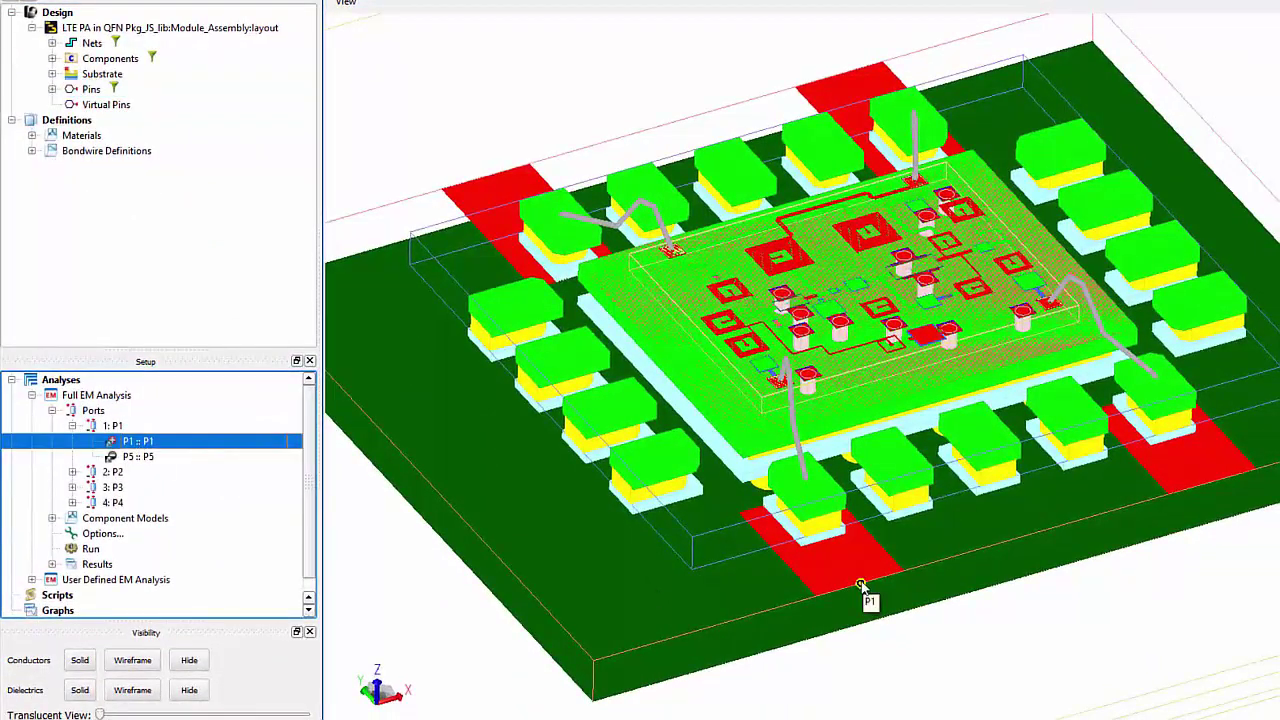
key("Left")
key("Left")
key("Left")
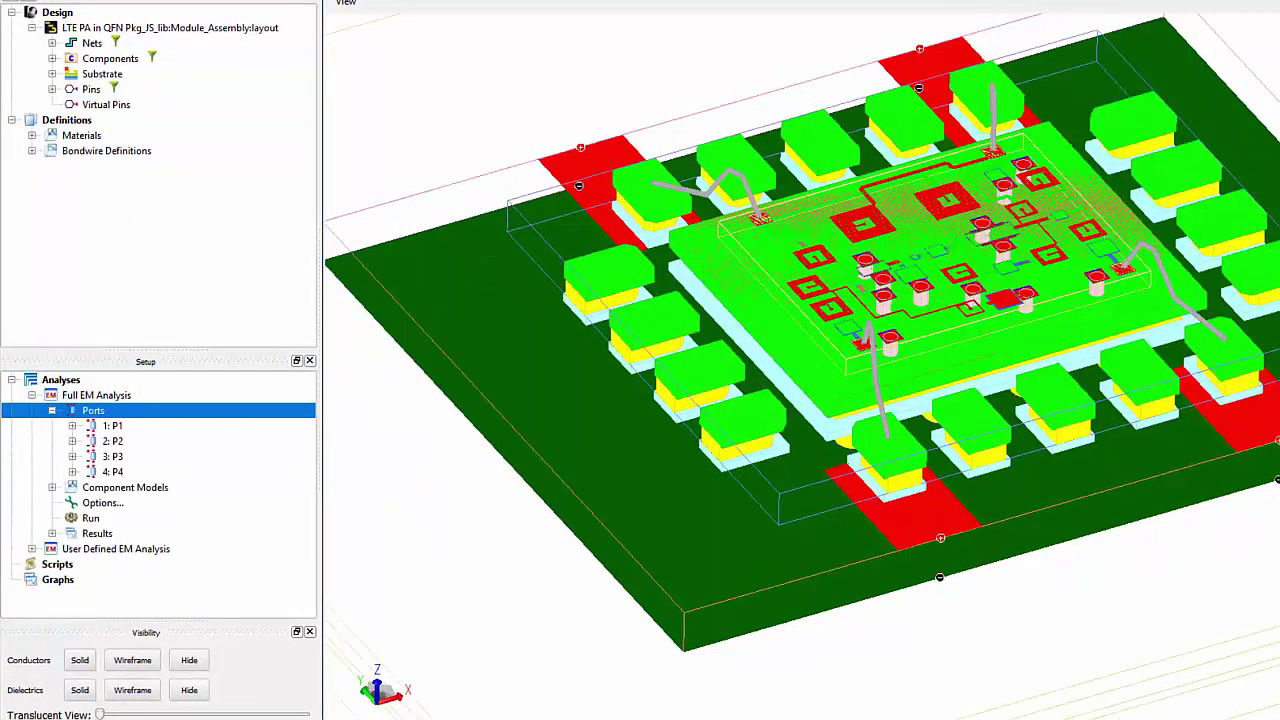
Review the Full EM Analysis frequency plan and the FEM preset's advanced simulator settings without changing them.
double_click(114, 509)
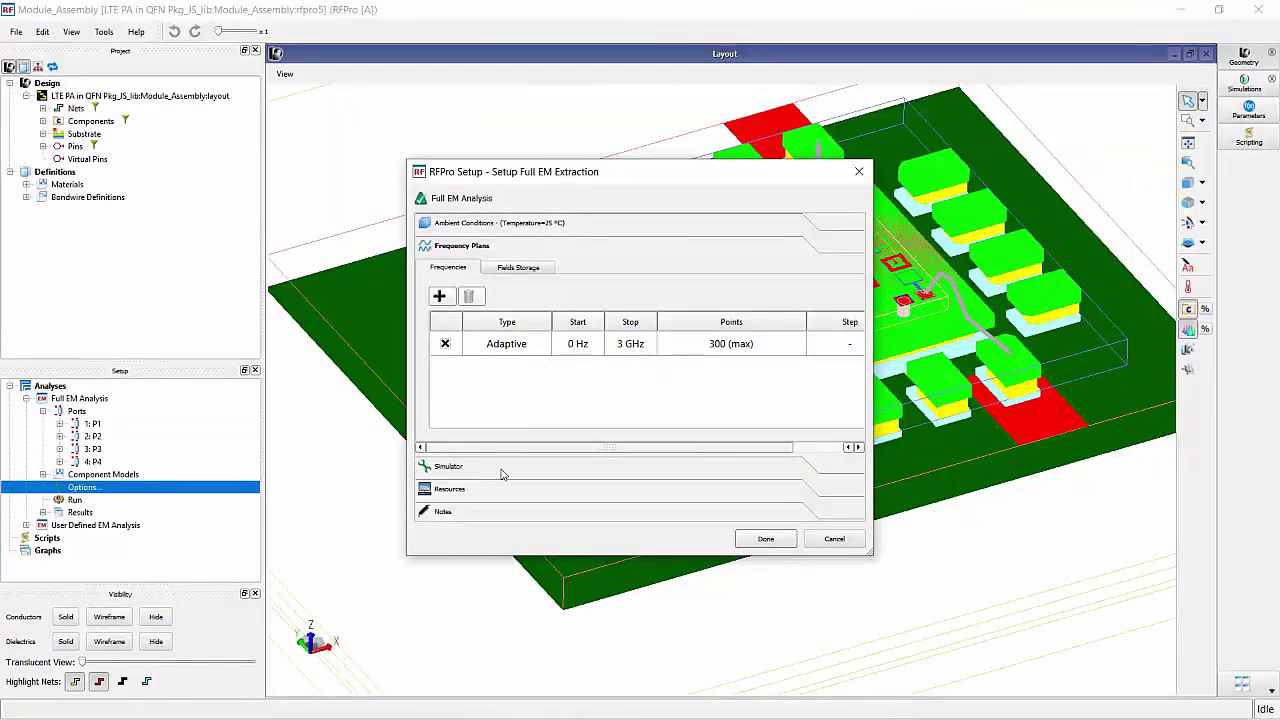
left_click(504, 468)
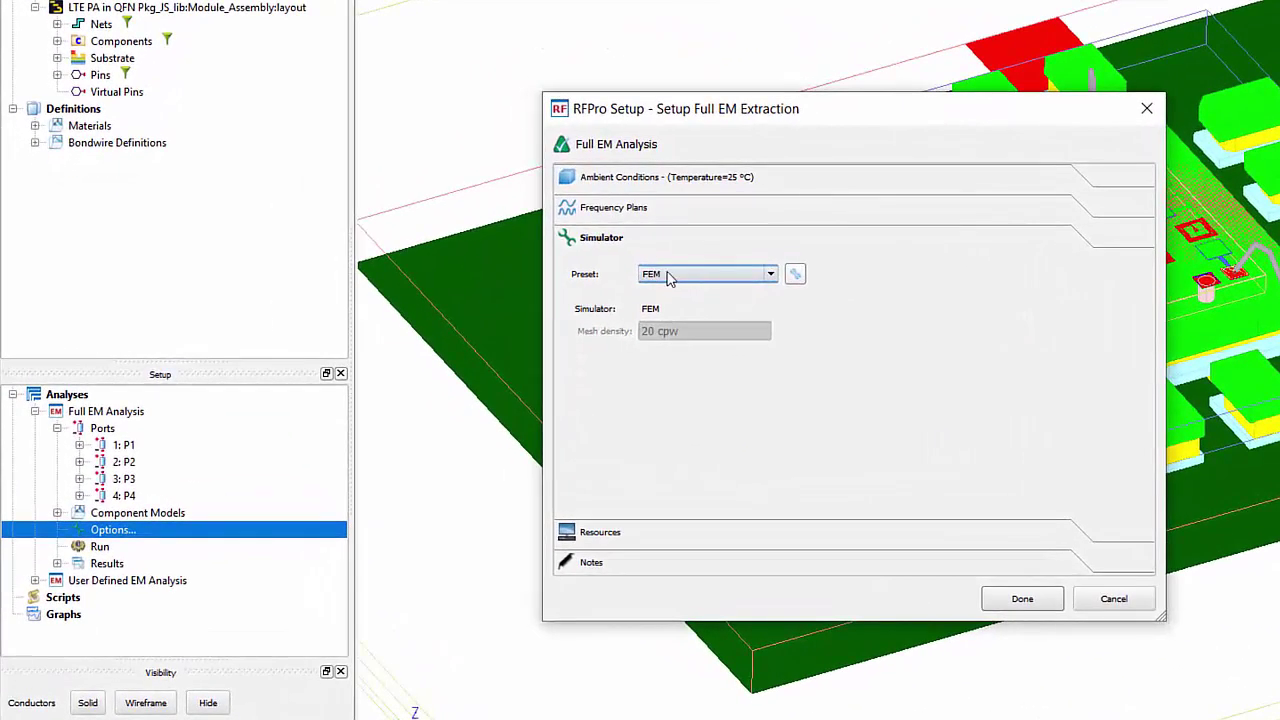
left_click(796, 276)
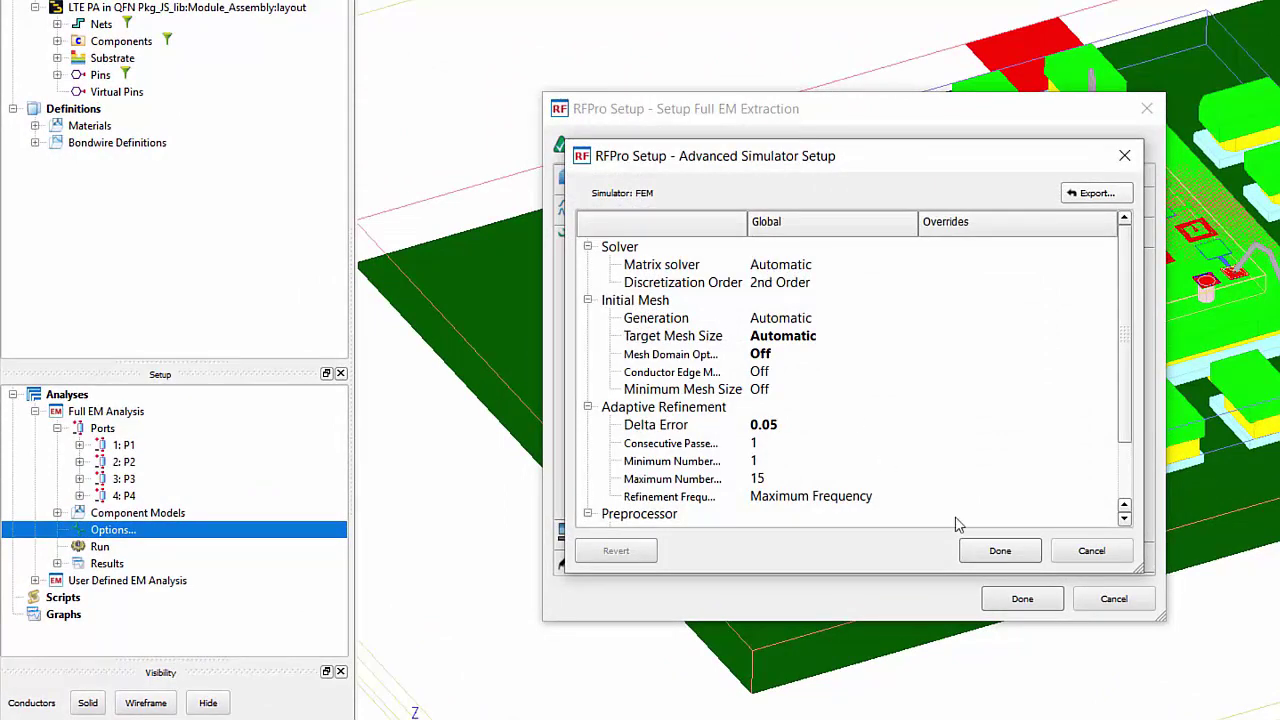
left_click(1092, 553)
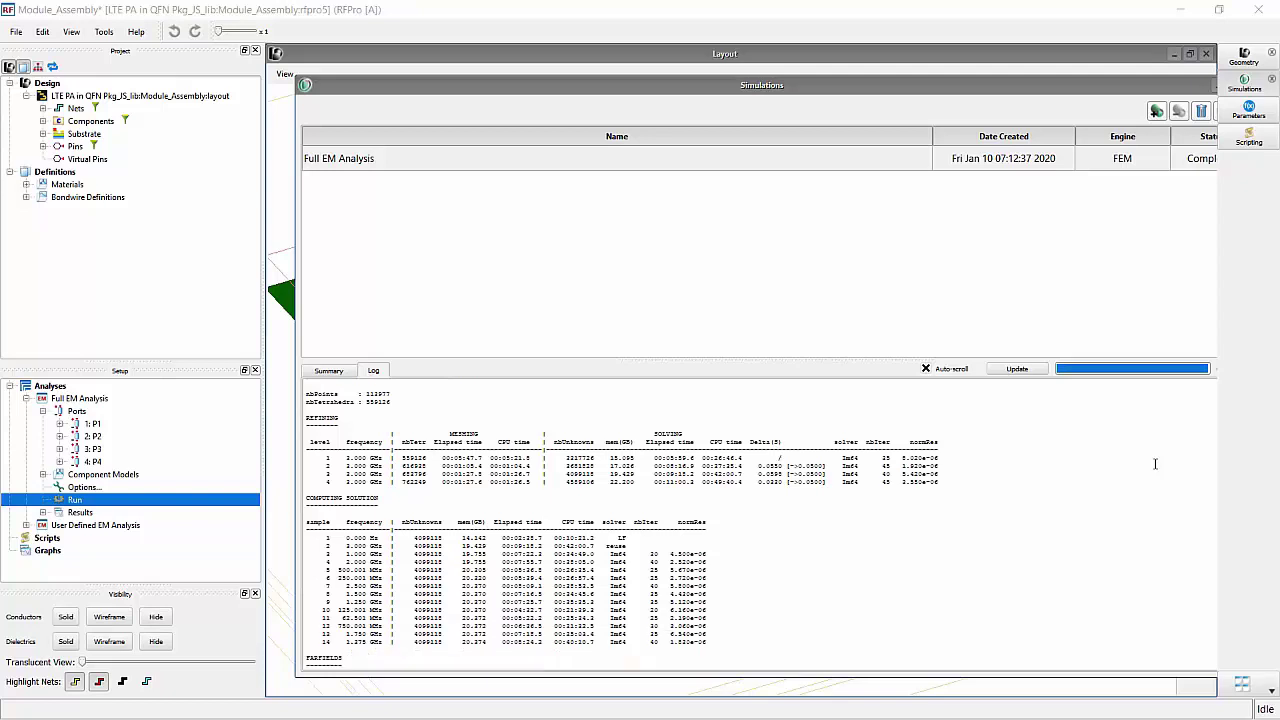
Review the completed FEM simulation log and generate a sub circuit from the Full EM Analysis results.
scroll(1155, 463, "down", 8)
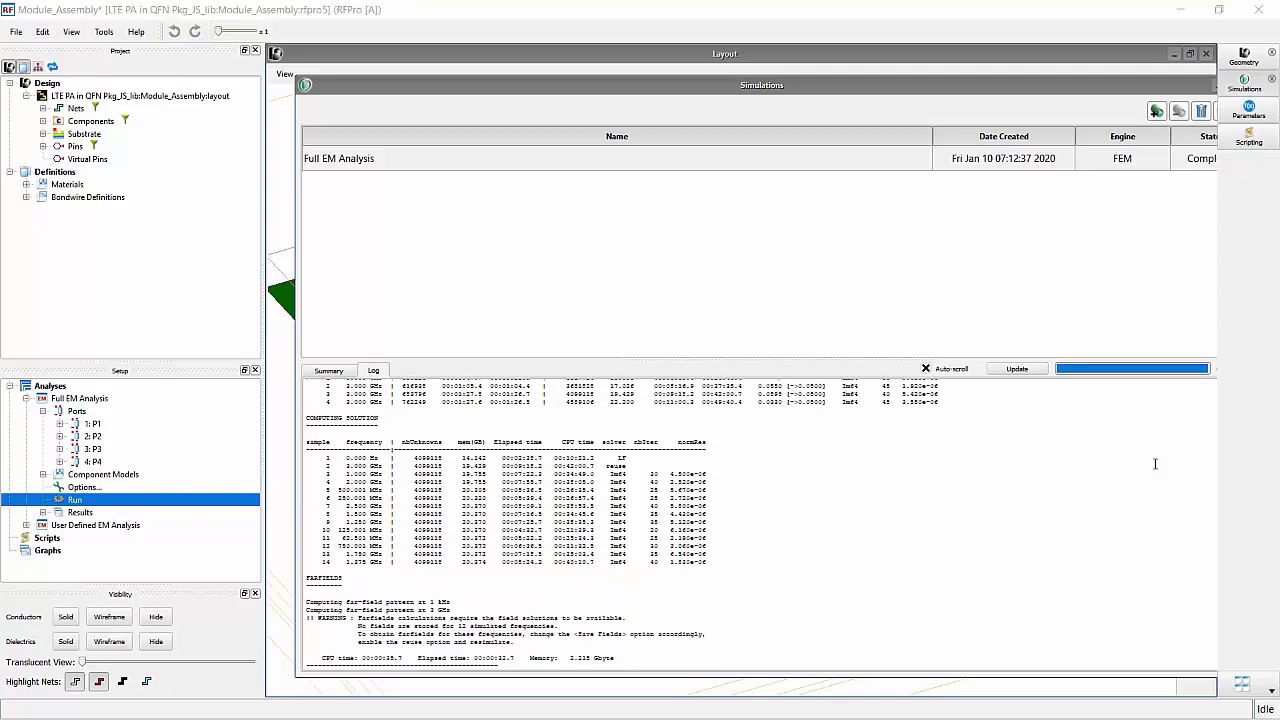
scroll(1155, 463, "down", 1)
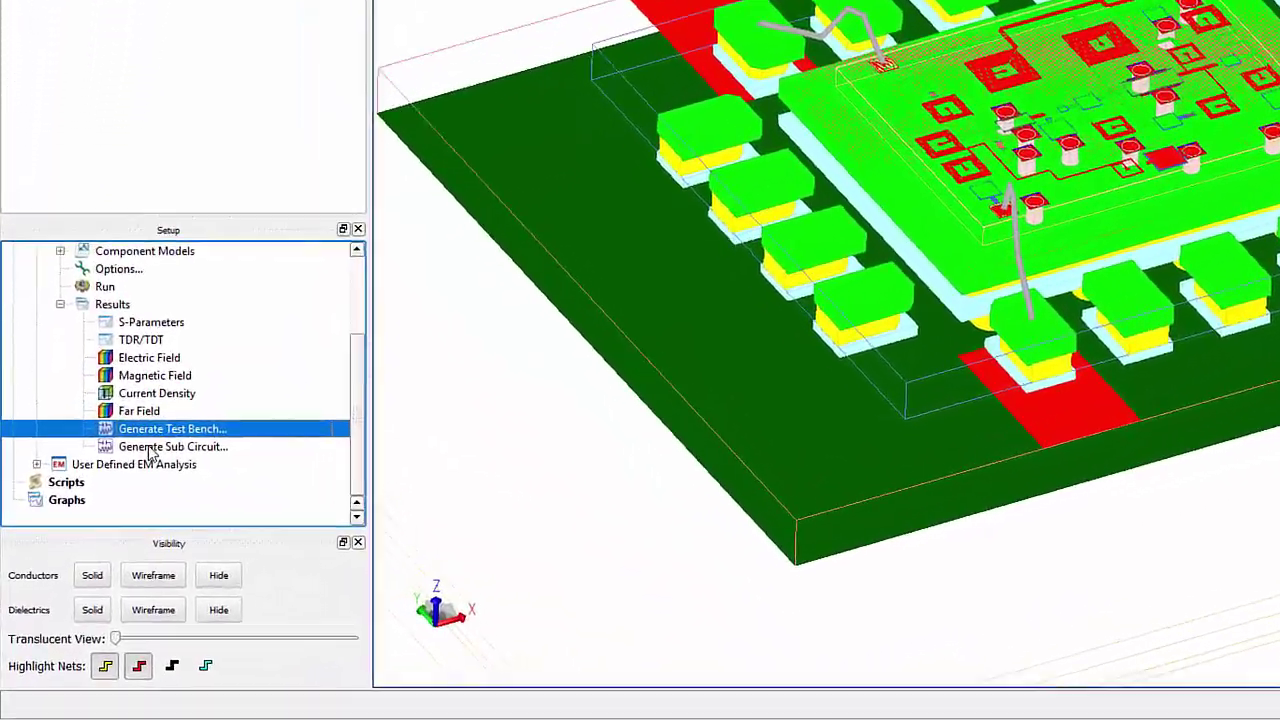
left_click(150, 449)
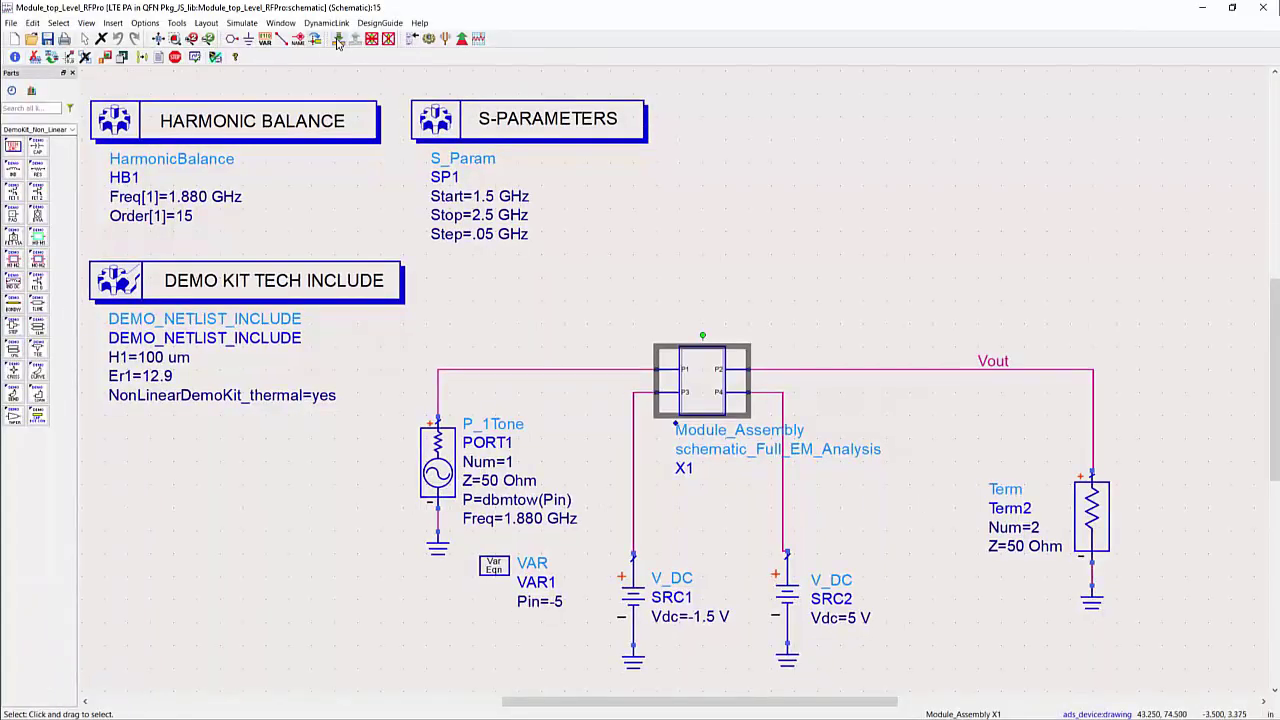
Push into the Module_Assembly sub circuit in the top-level schematic, examine its S-parameter block, and return to the top level.
left_click(338, 39)
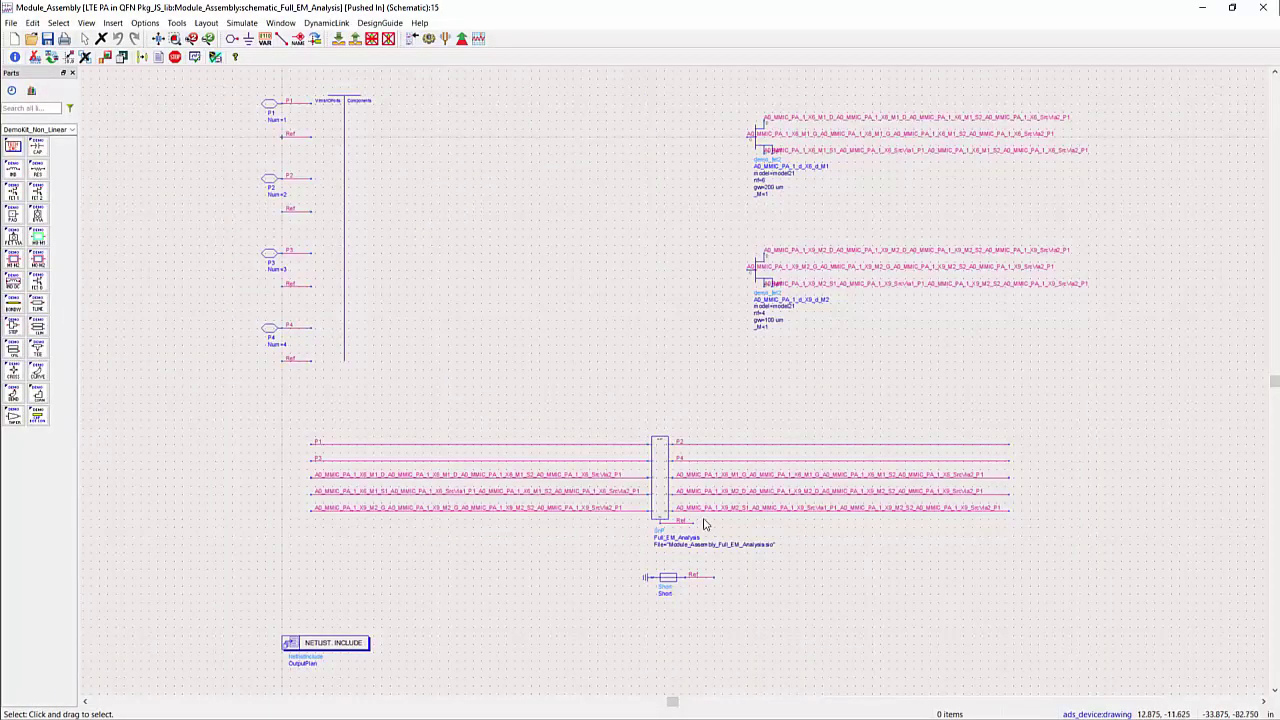
scroll(707, 527, "up", 5)
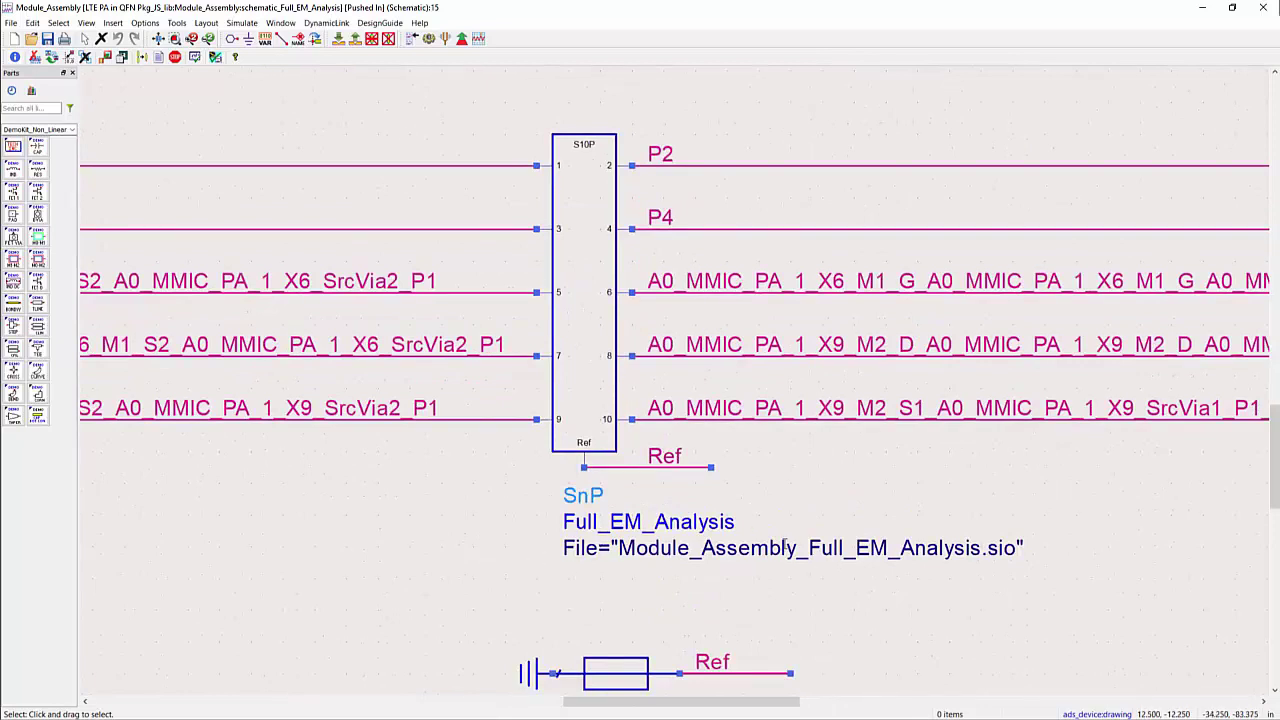
left_click(355, 43)
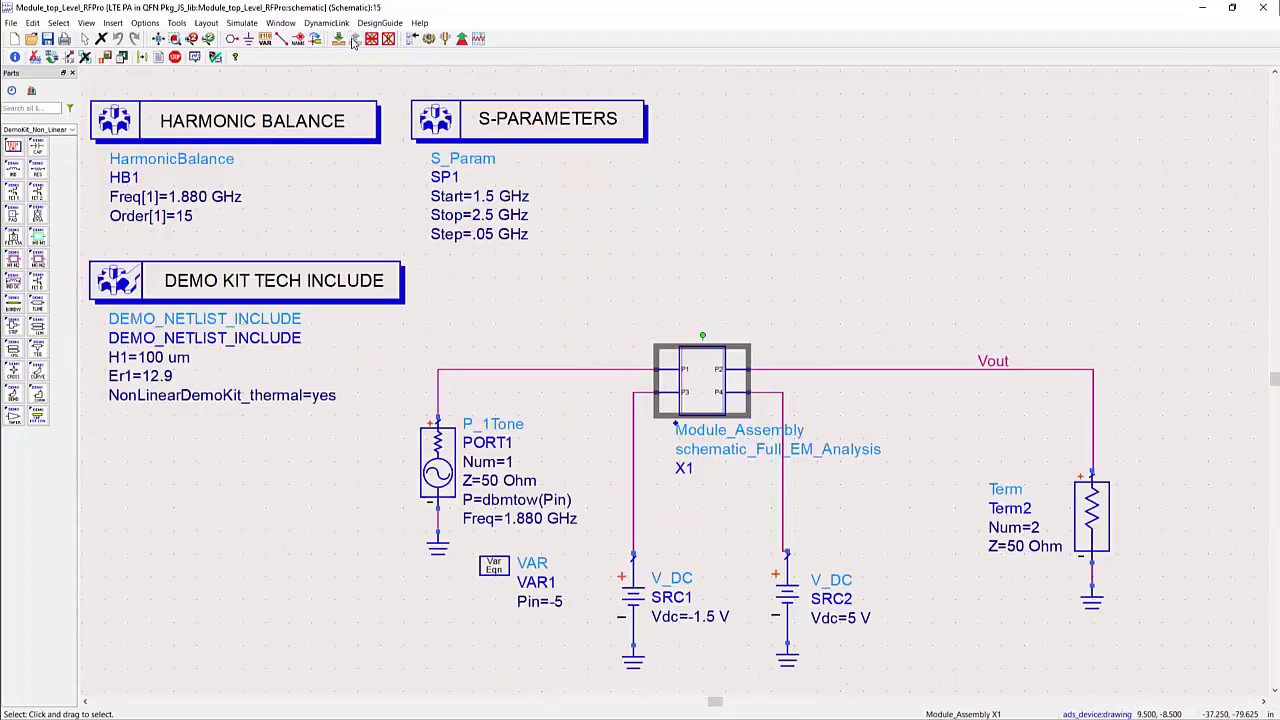
Run the harmonic balance and S-parameter simulation of the Module_top_Level_RFPro schematic.
left_click(531, 292)
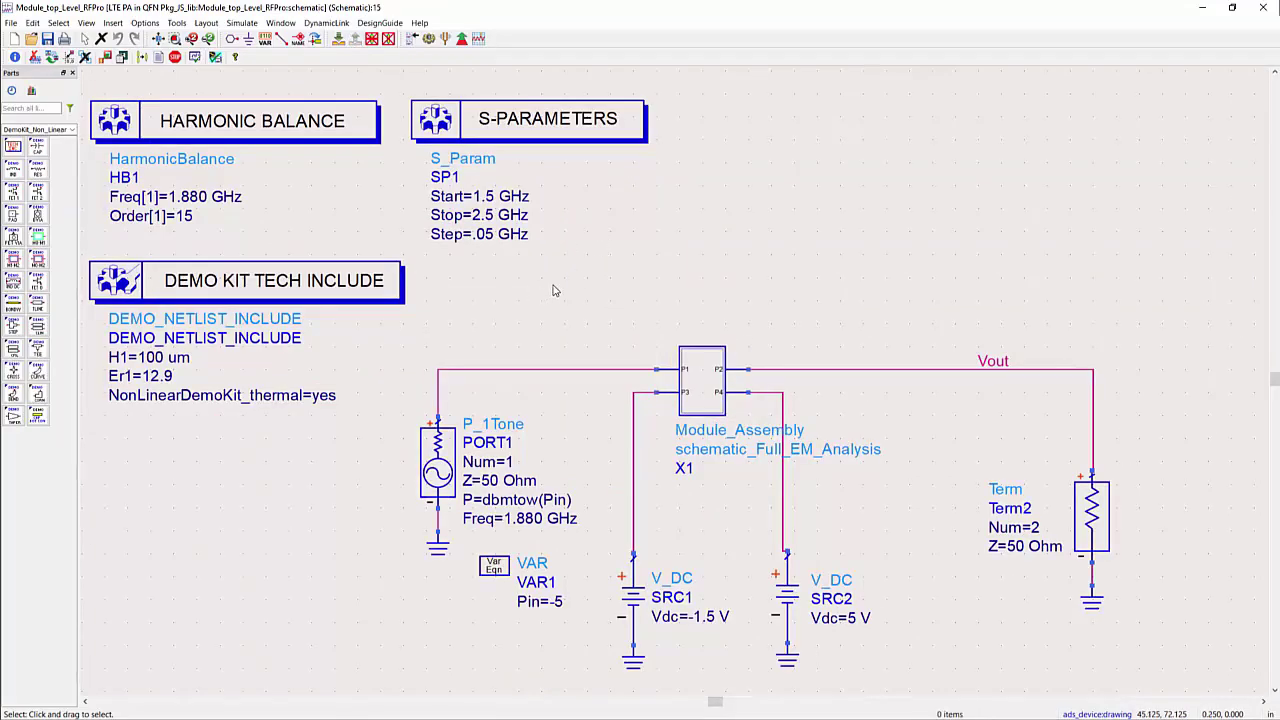
left_click(429, 39)
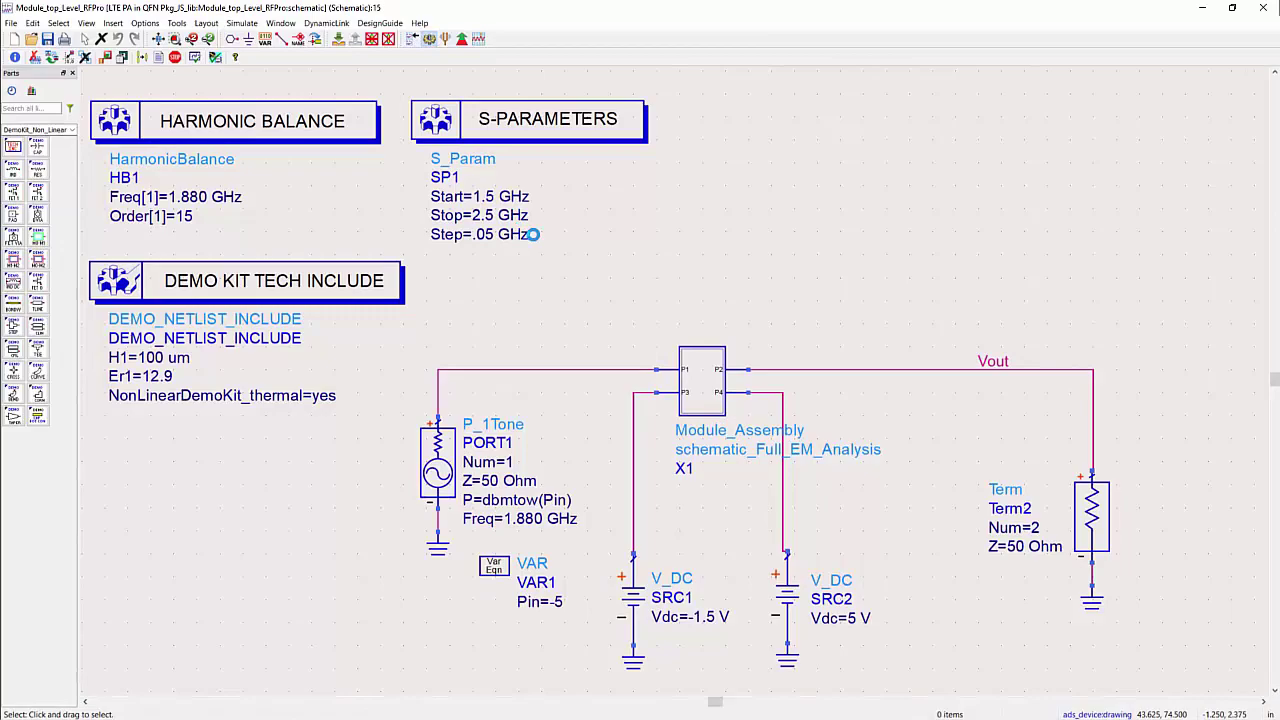
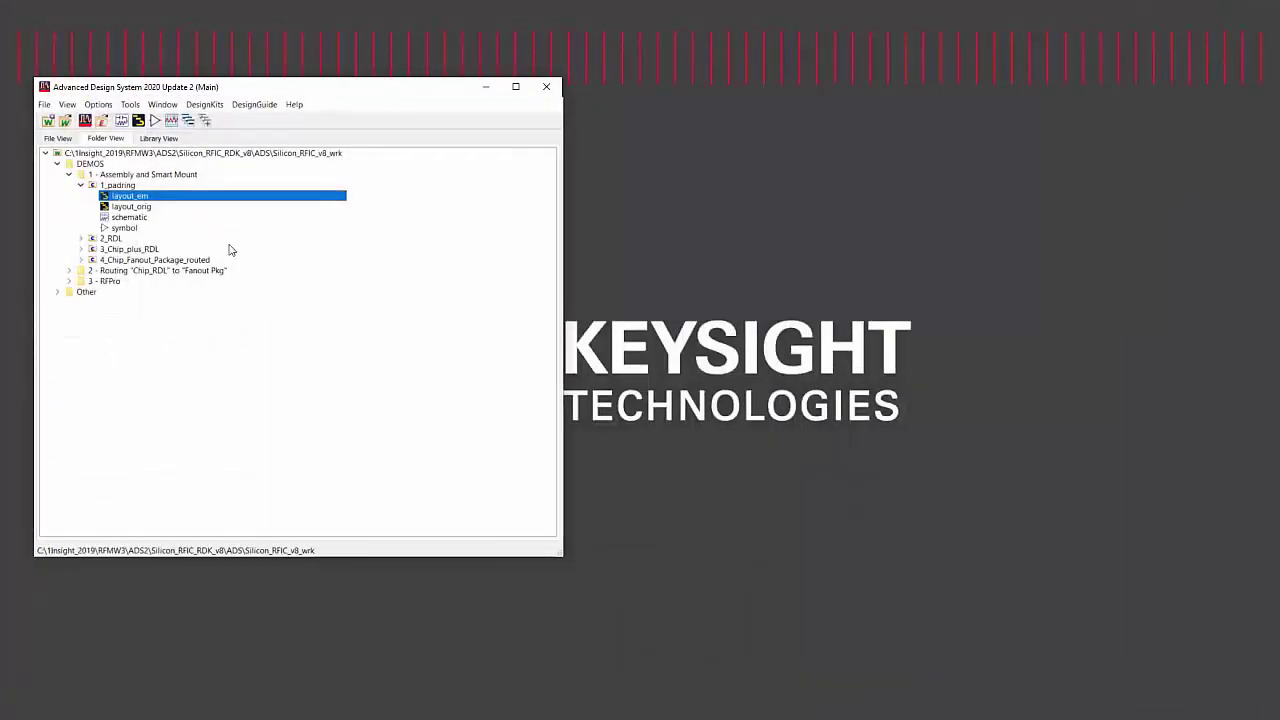
Open the 2_RDL layout and the layout_em view of 1_padring to examine both designs.
left_click(82, 239)
double_click(121, 250)
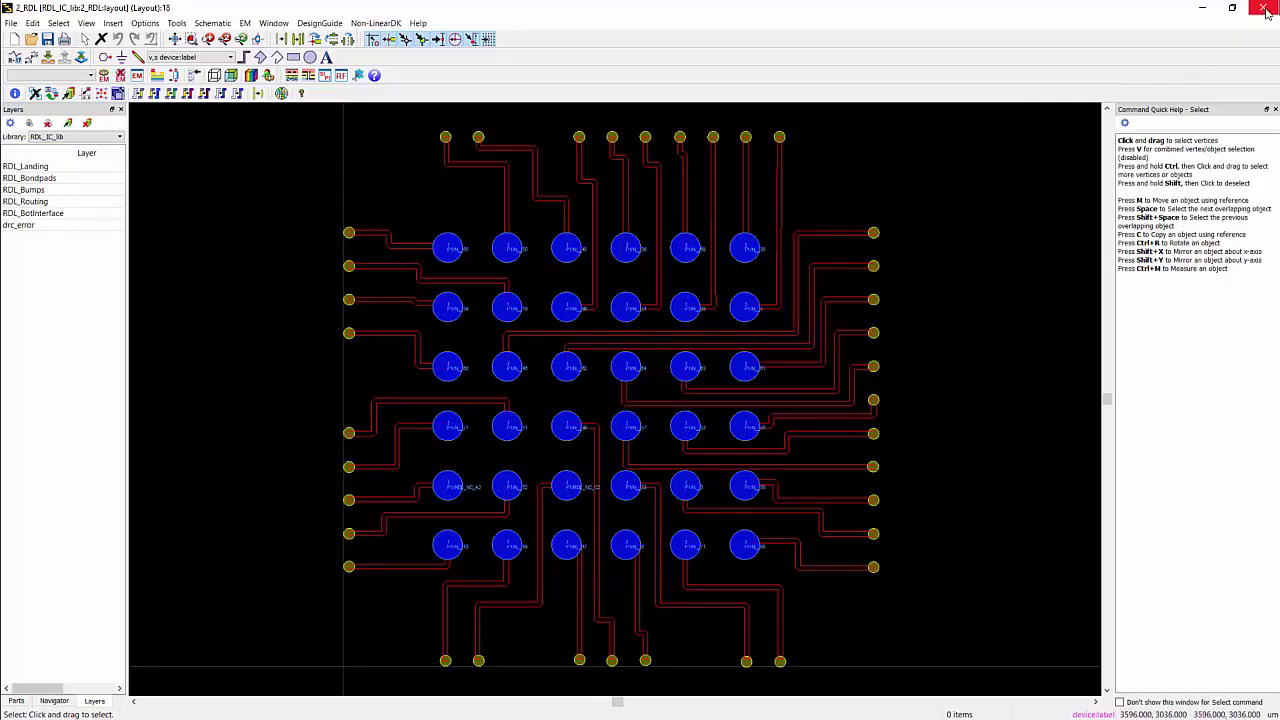
left_click(1203, 11)
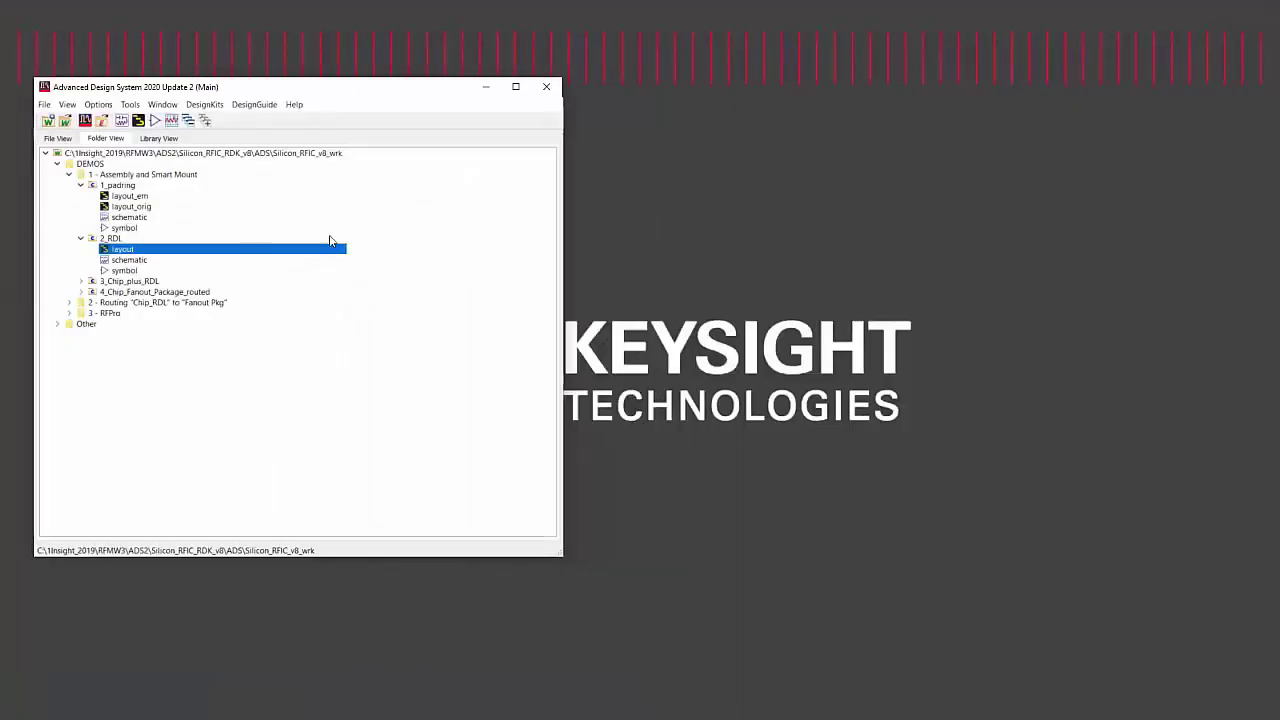
double_click(128, 196)
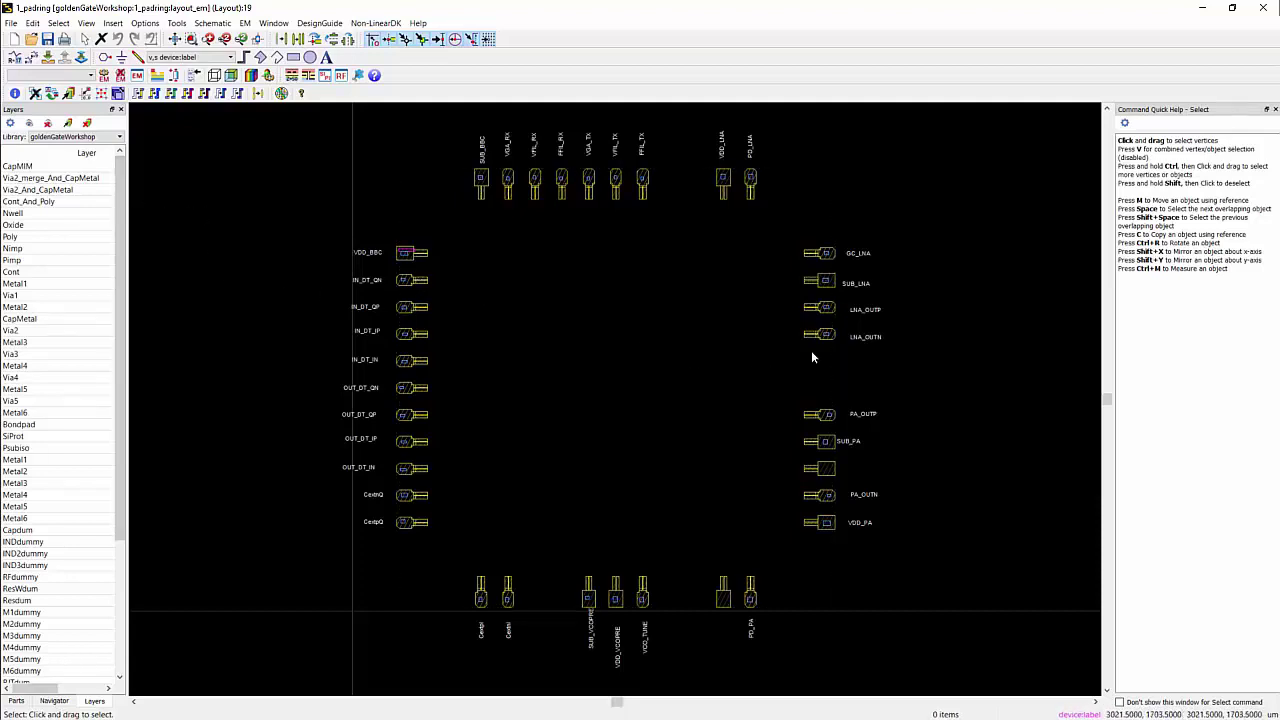
left_click(10, 24)
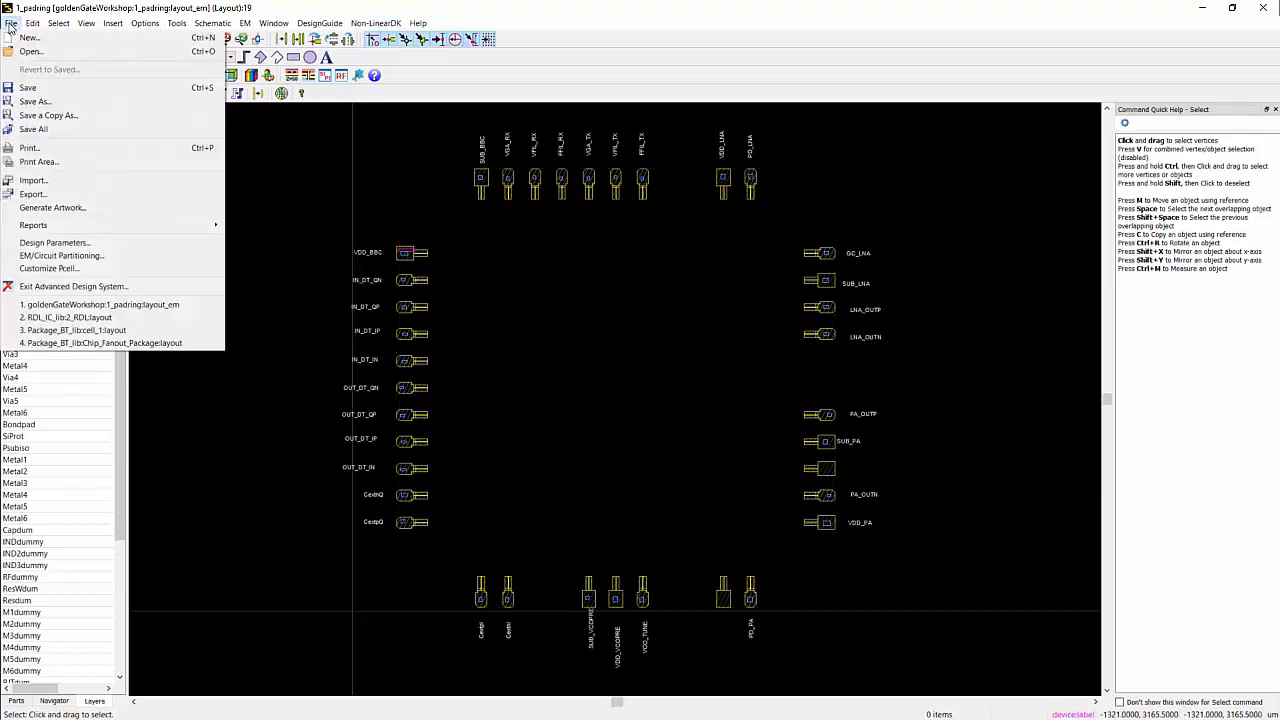
left_click(80, 270)
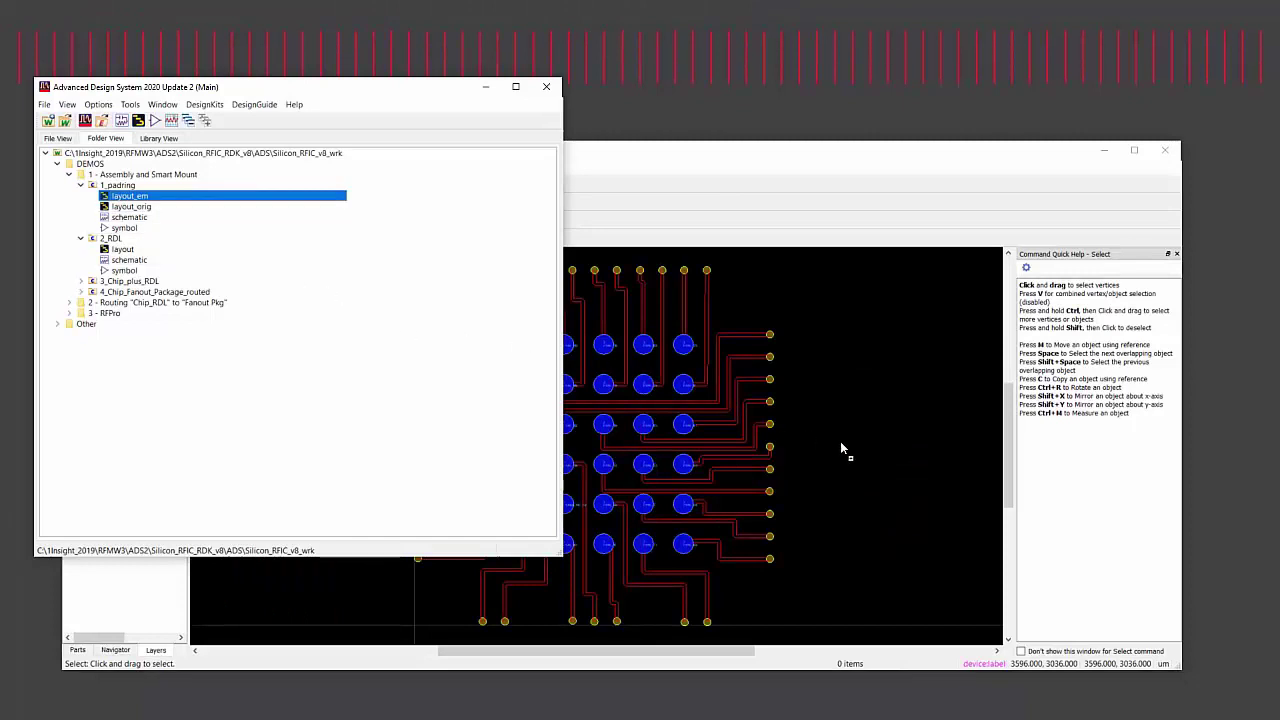
Place the 1_padring layout_em in the 2_RDL layout and move it by reference so its pads align with the RDL landings.
left_click_drag(840, 449, 642, 476)
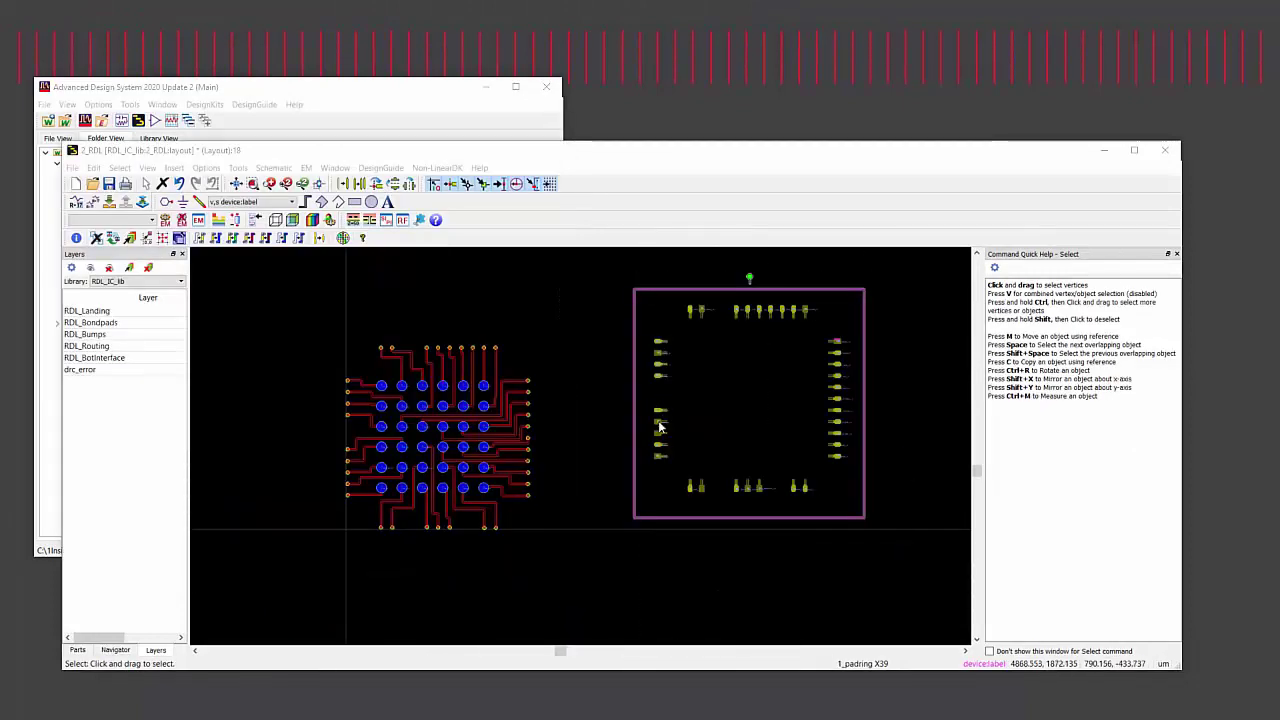
left_click(659, 430)
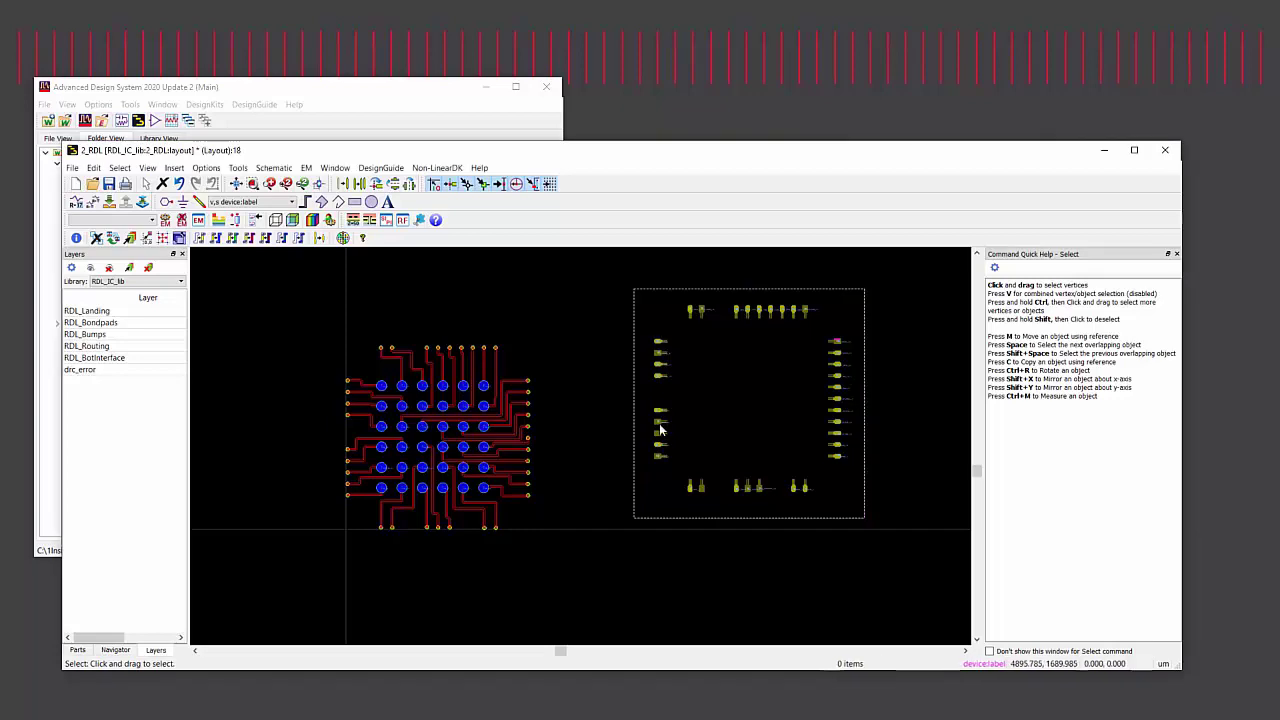
key("m")
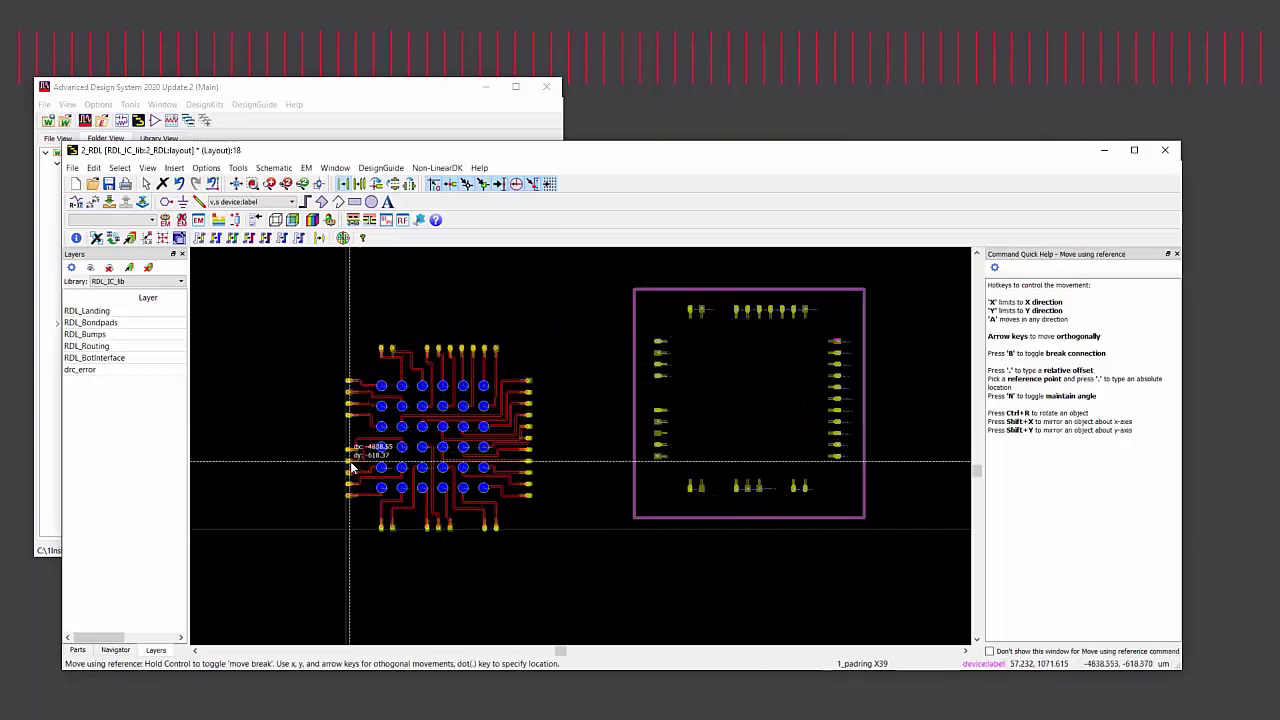
left_click(350, 463)
left_click(671, 462)
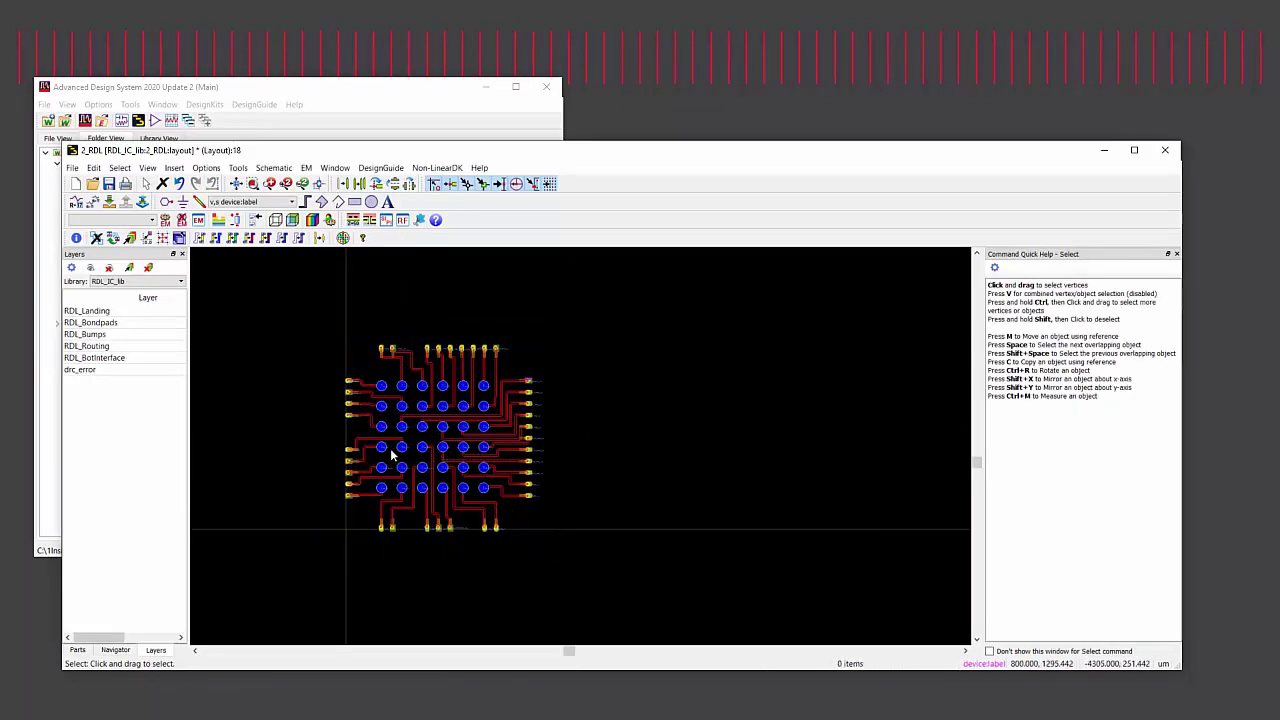
scroll(398, 453, "up", 2)
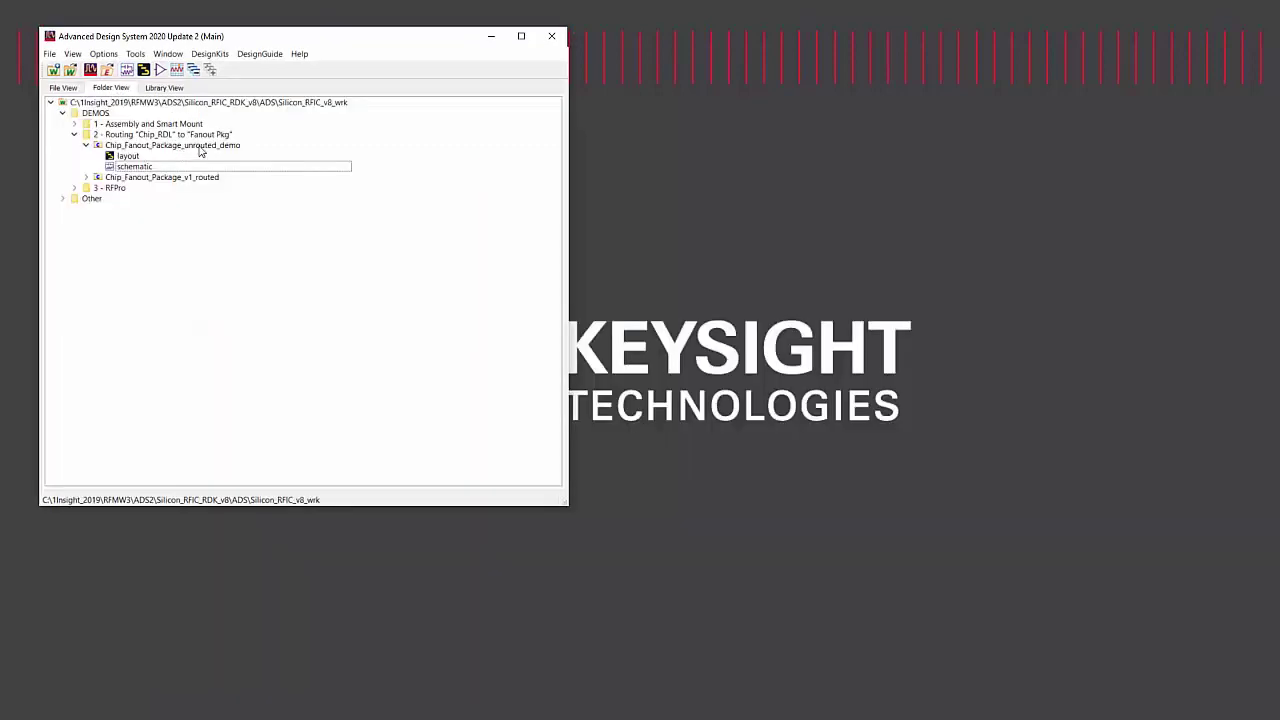
Open the Chip_Fanout_Package_unrouted_demo schematic and bring up its corresponding layout.
double_click(131, 166)
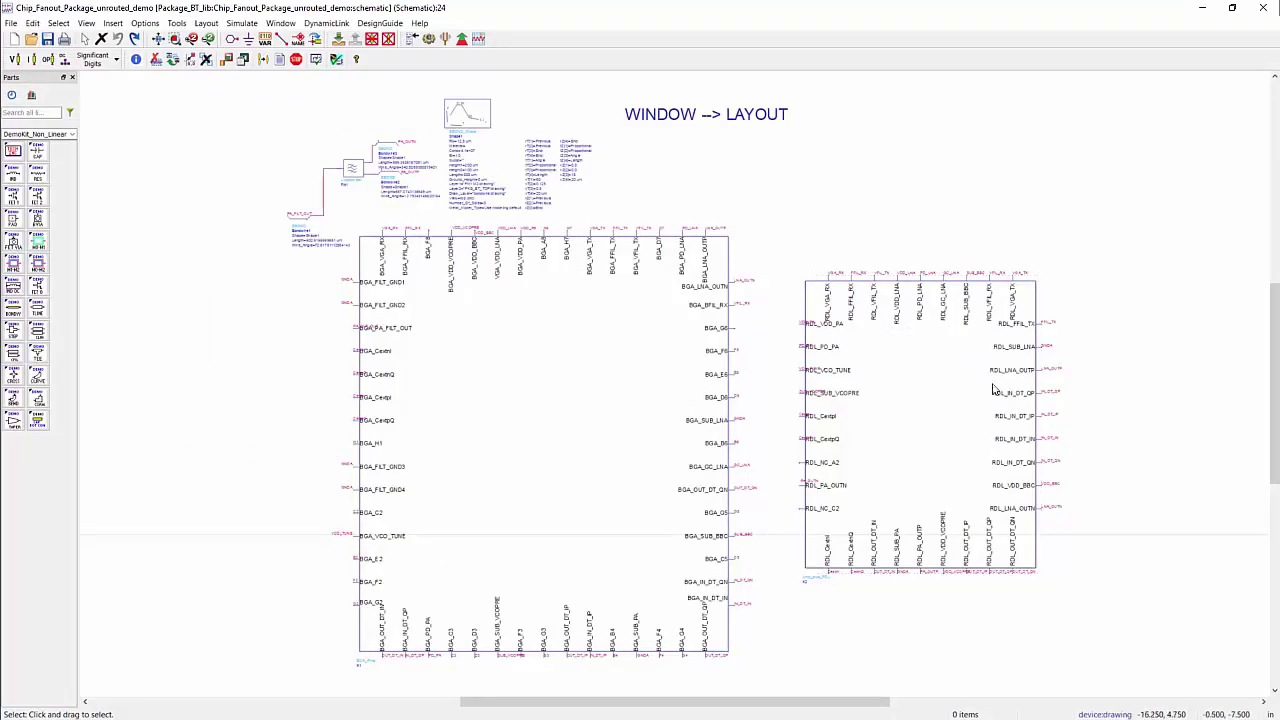
left_click(280, 23)
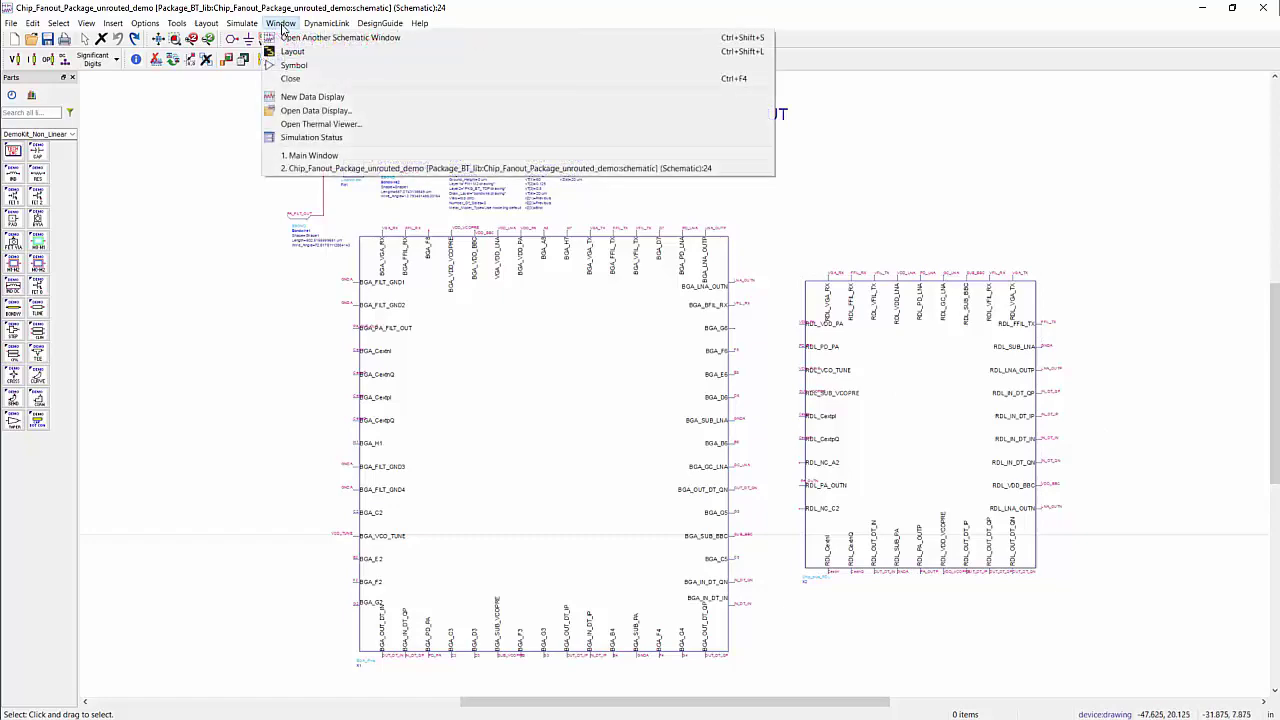
left_click(293, 51)
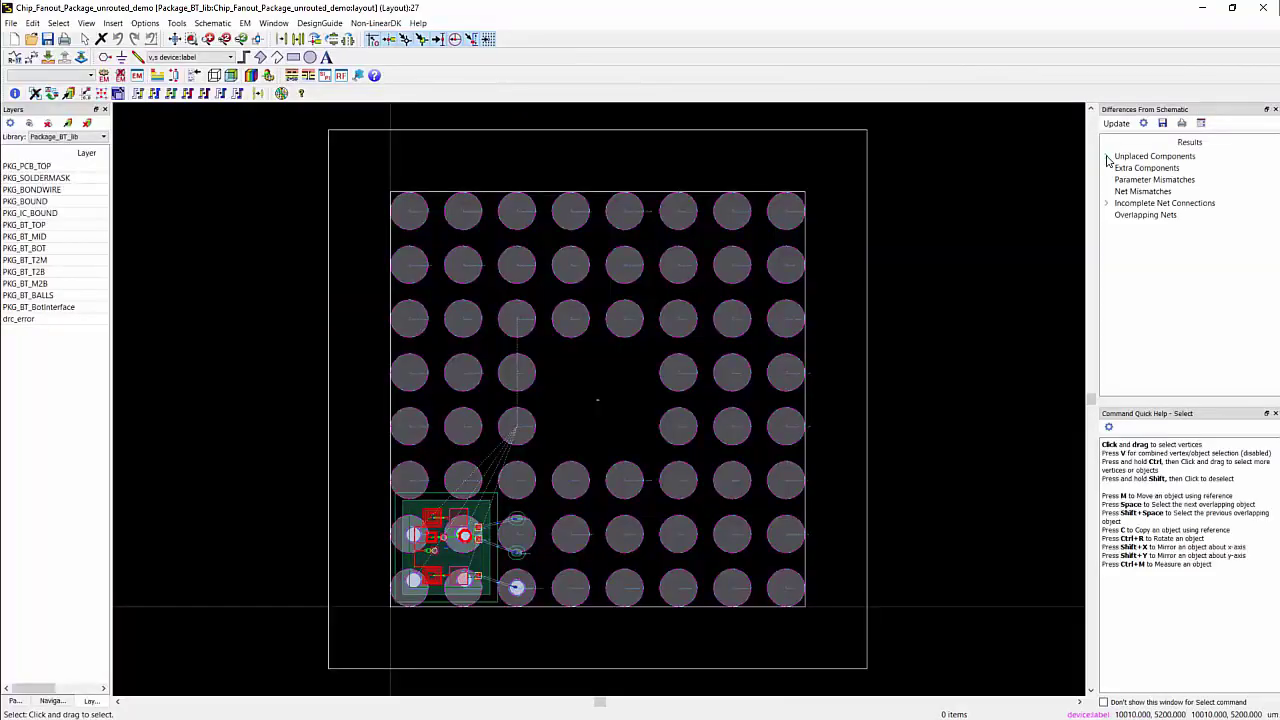
Place the unplaced Chip_plus_RDL component over the middle of the package ball array and close the schematic differences list.
left_click(1108, 158)
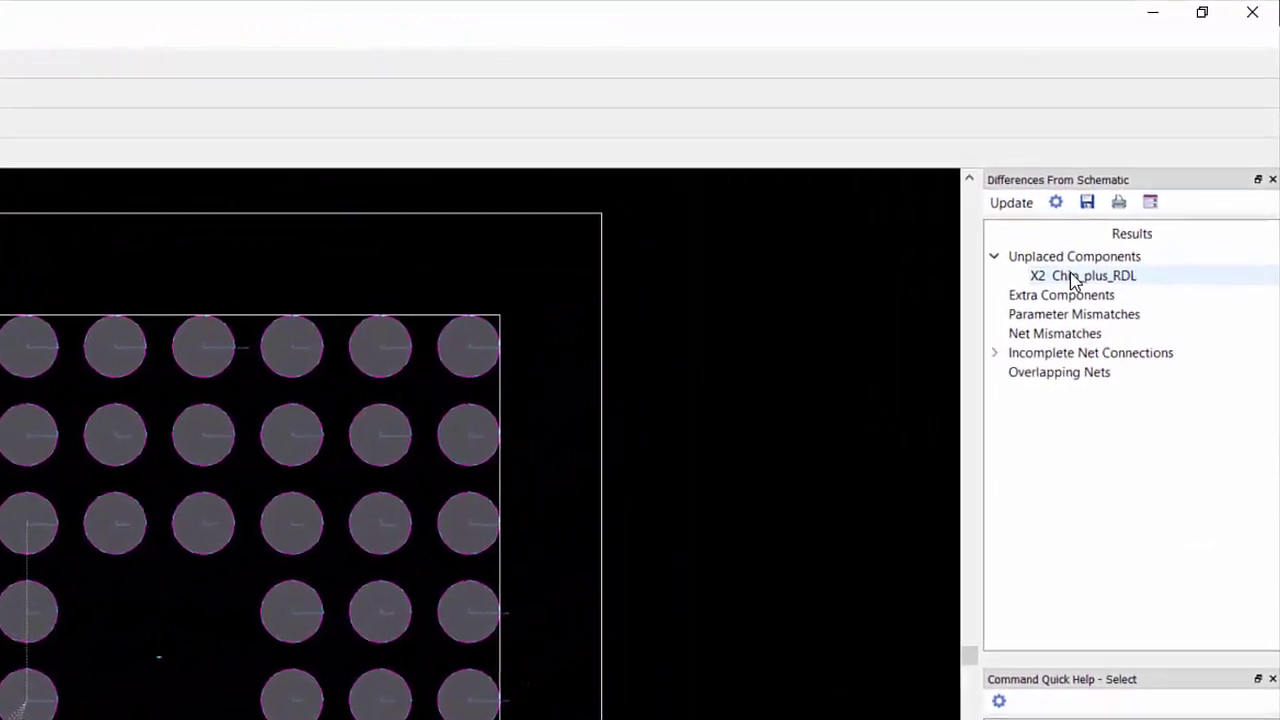
left_click(1085, 275)
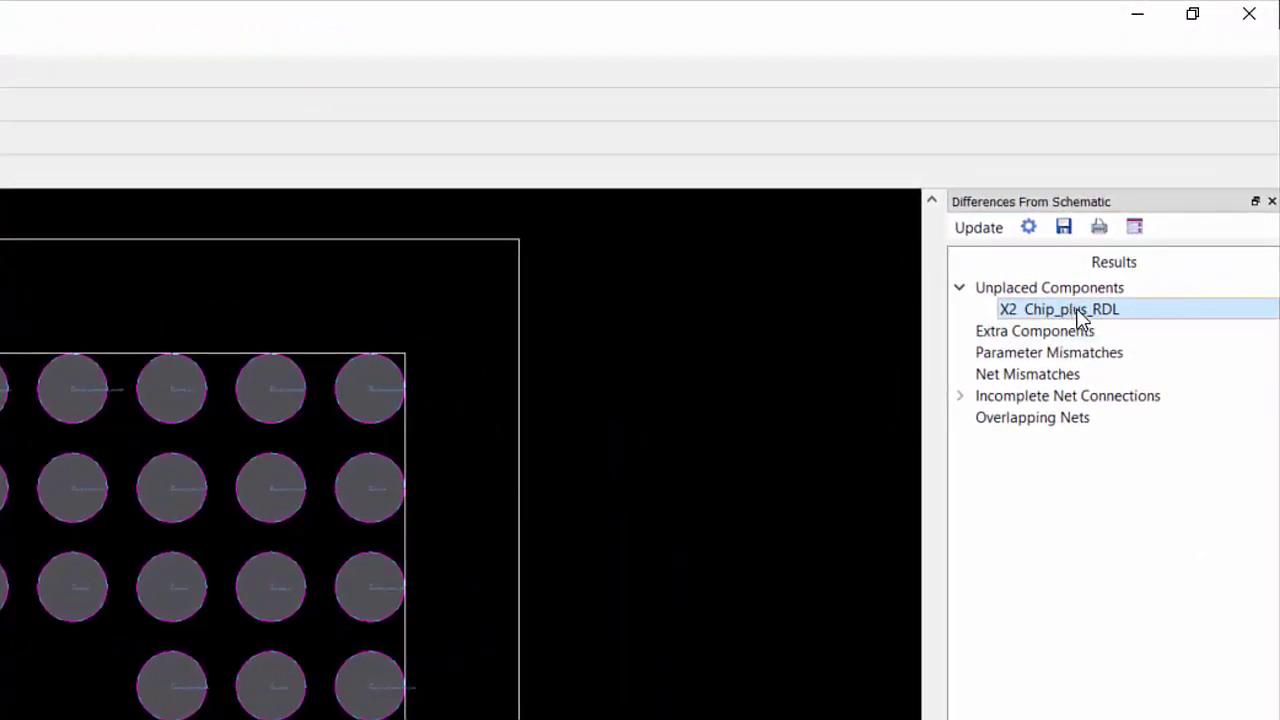
left_click(990, 335)
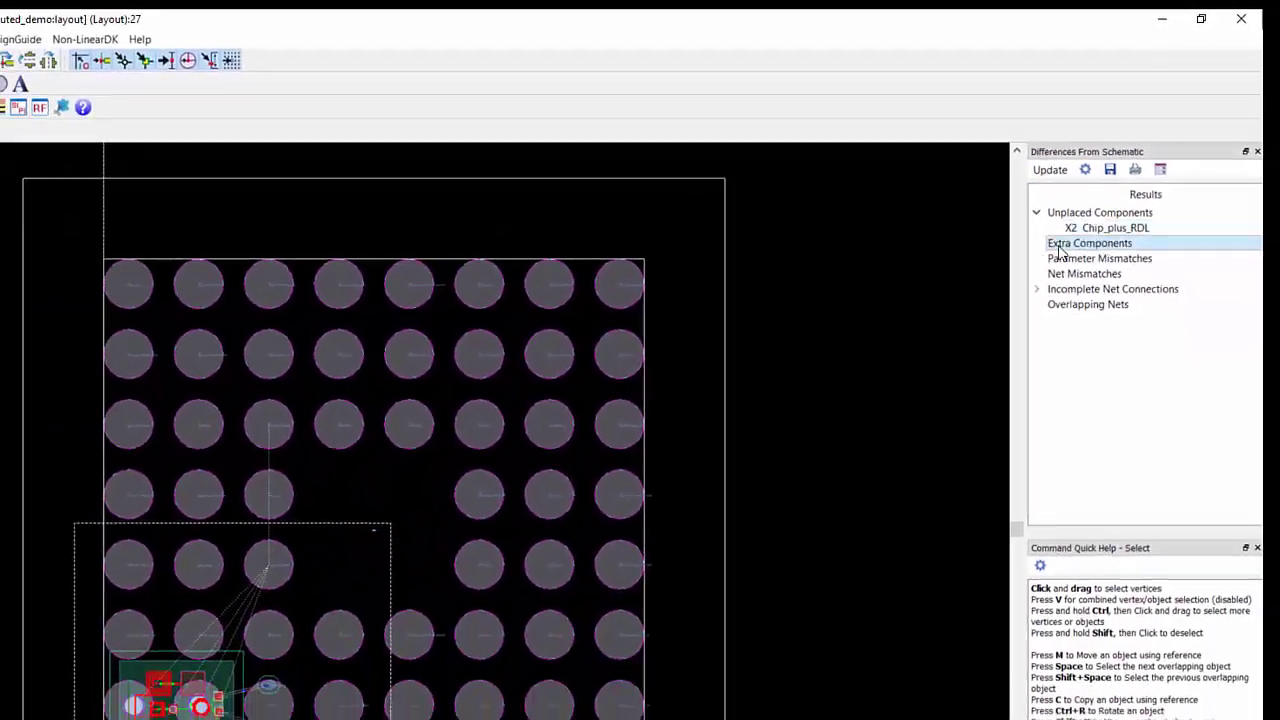
left_click(1062, 257)
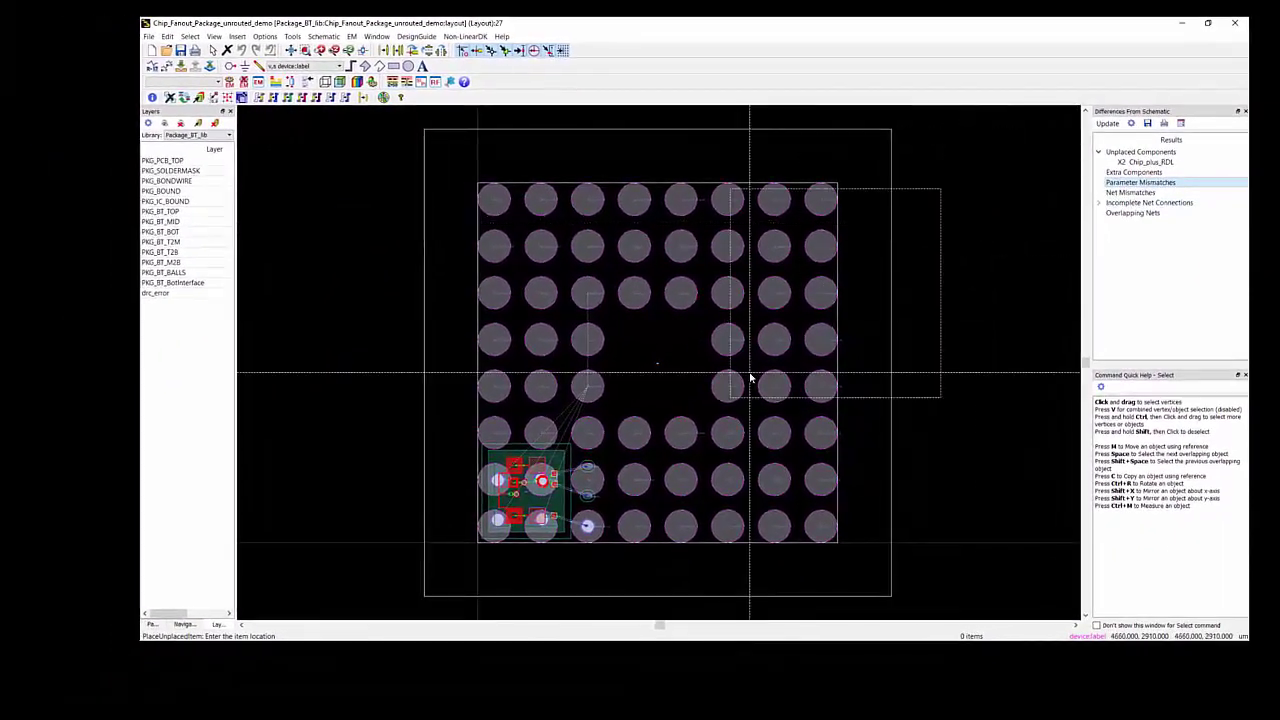
left_click(581, 410)
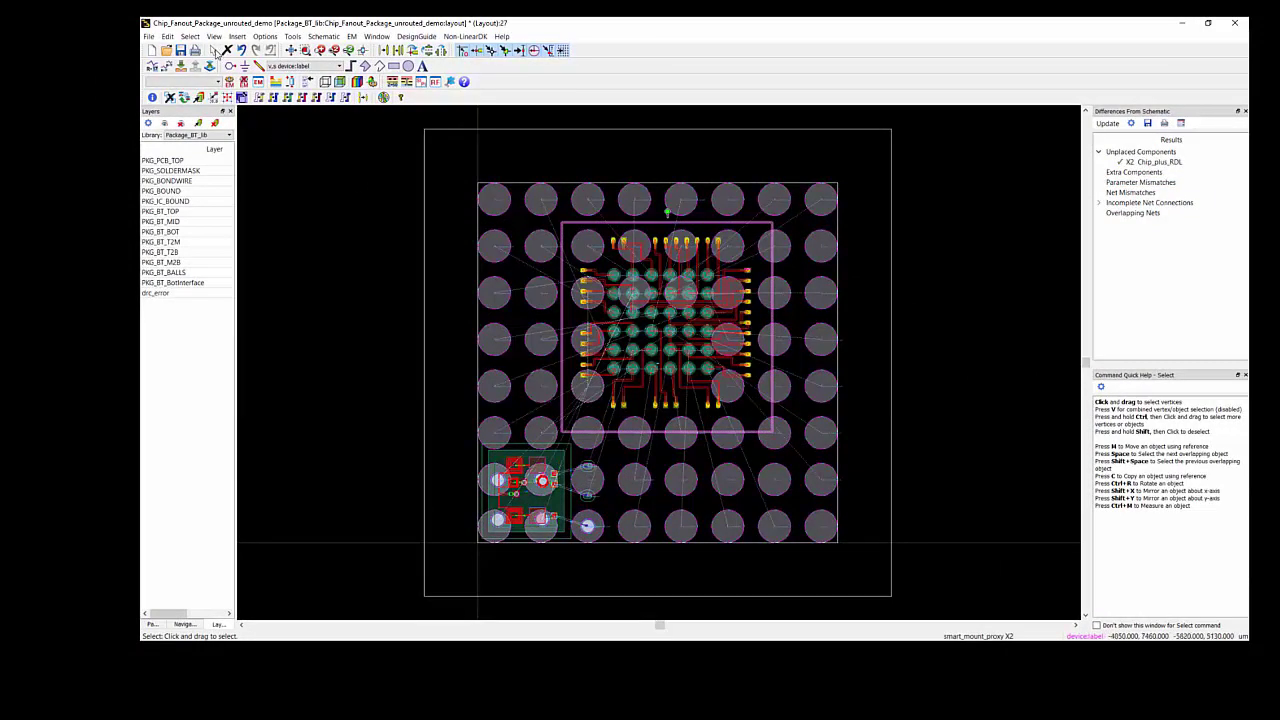
left_click(1245, 112)
left_click(1245, 112)
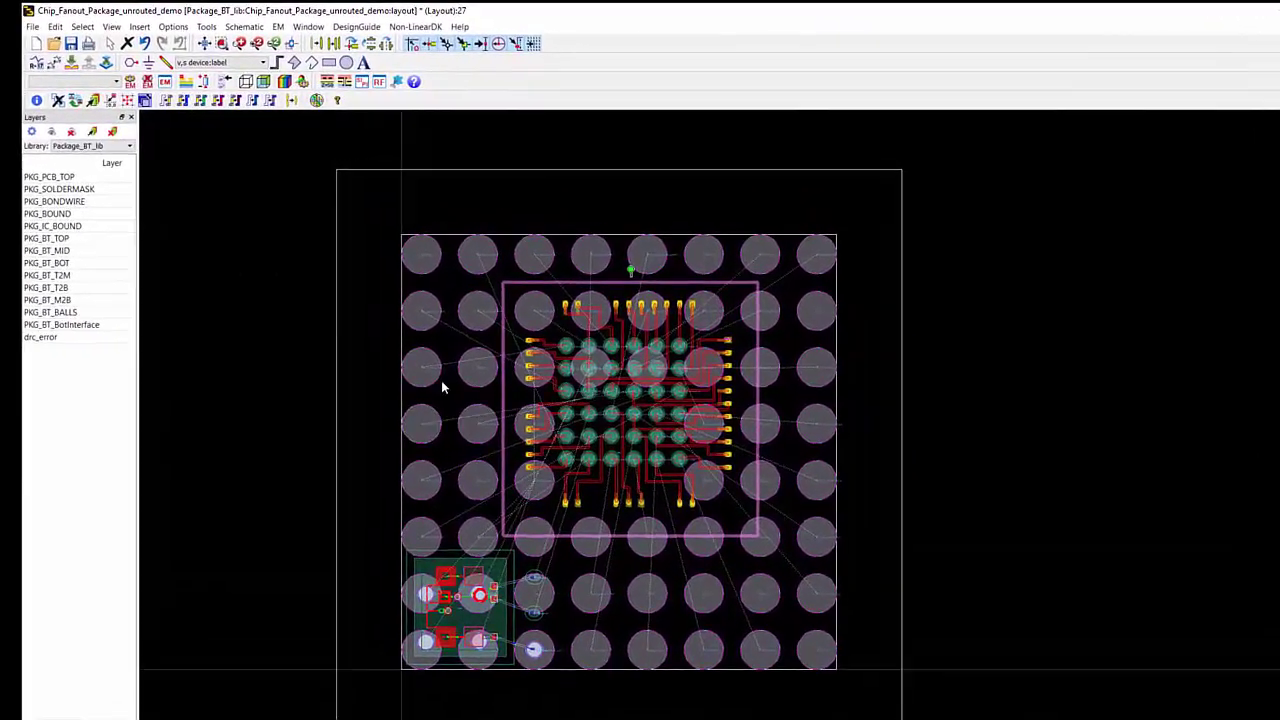
Route a PKG_BT_TOP trace from a chip bump to its bottom-row package ball, and start a second trace toward a left-side ball.
left_click(149, 61)
left_click(165, 92)
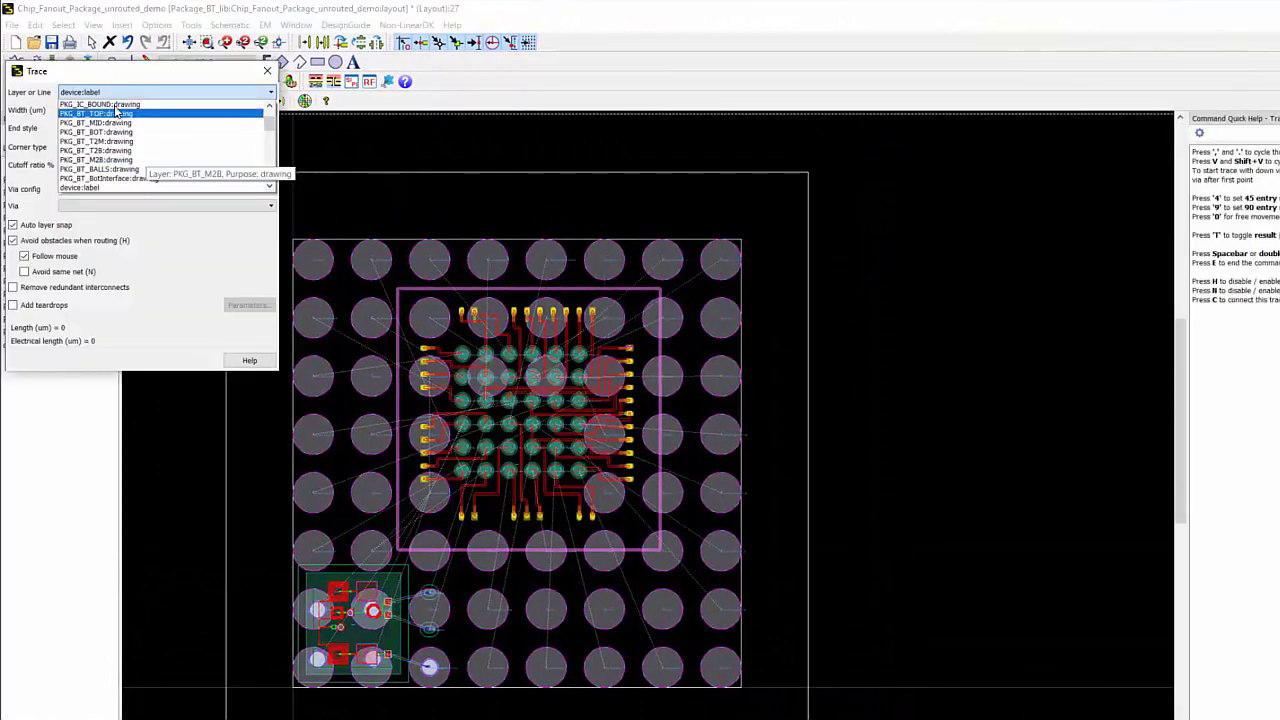
left_click(113, 119)
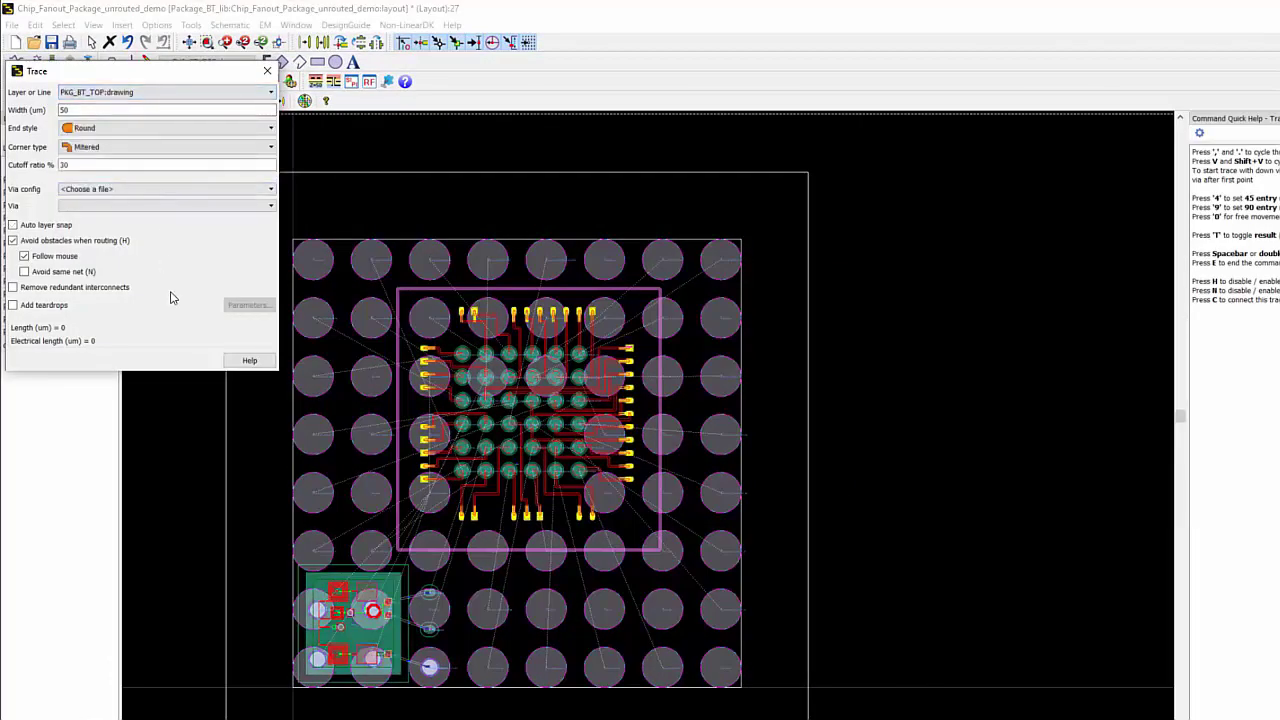
scroll(612, 398, "up", 2)
left_click(613, 398)
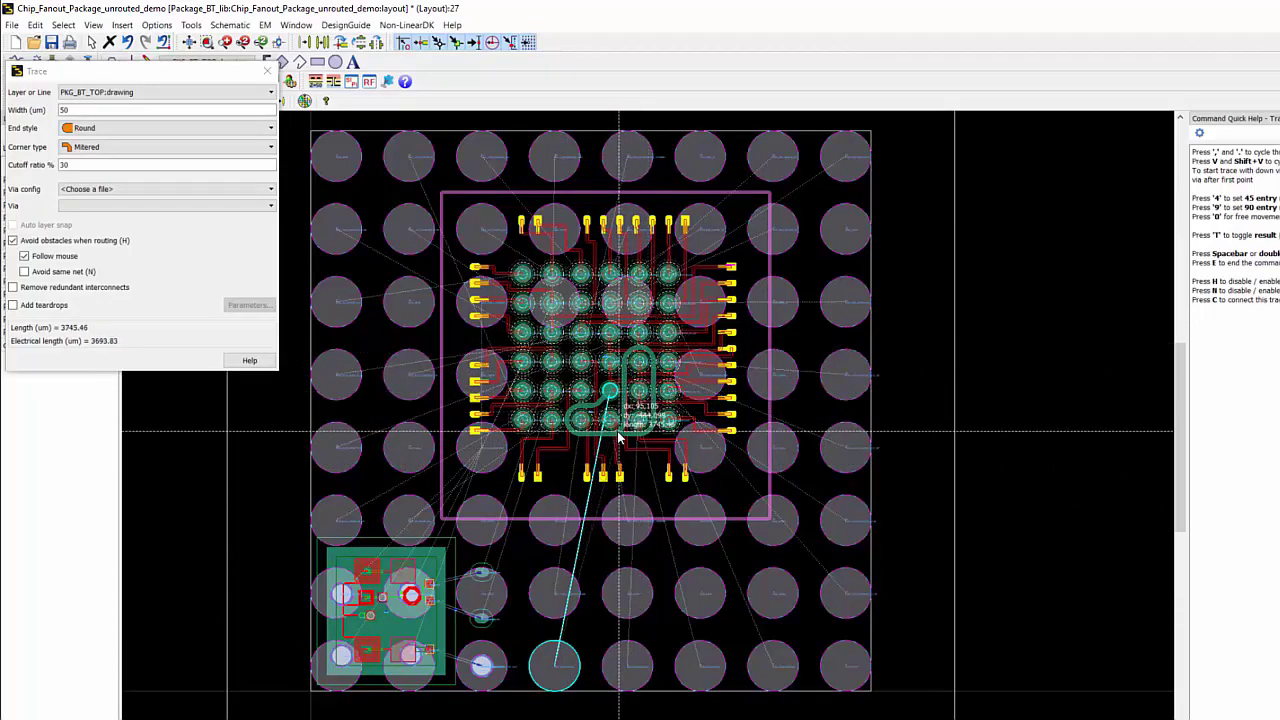
double_click(557, 670)
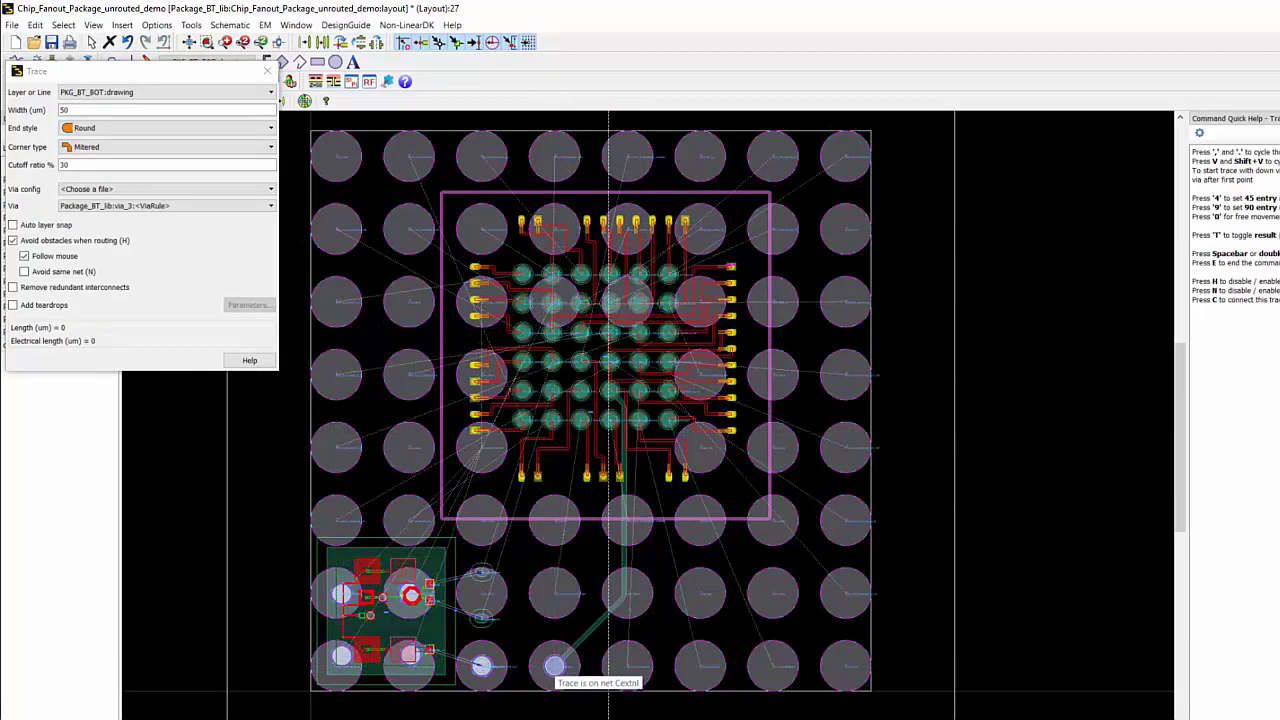
left_click(583, 336)
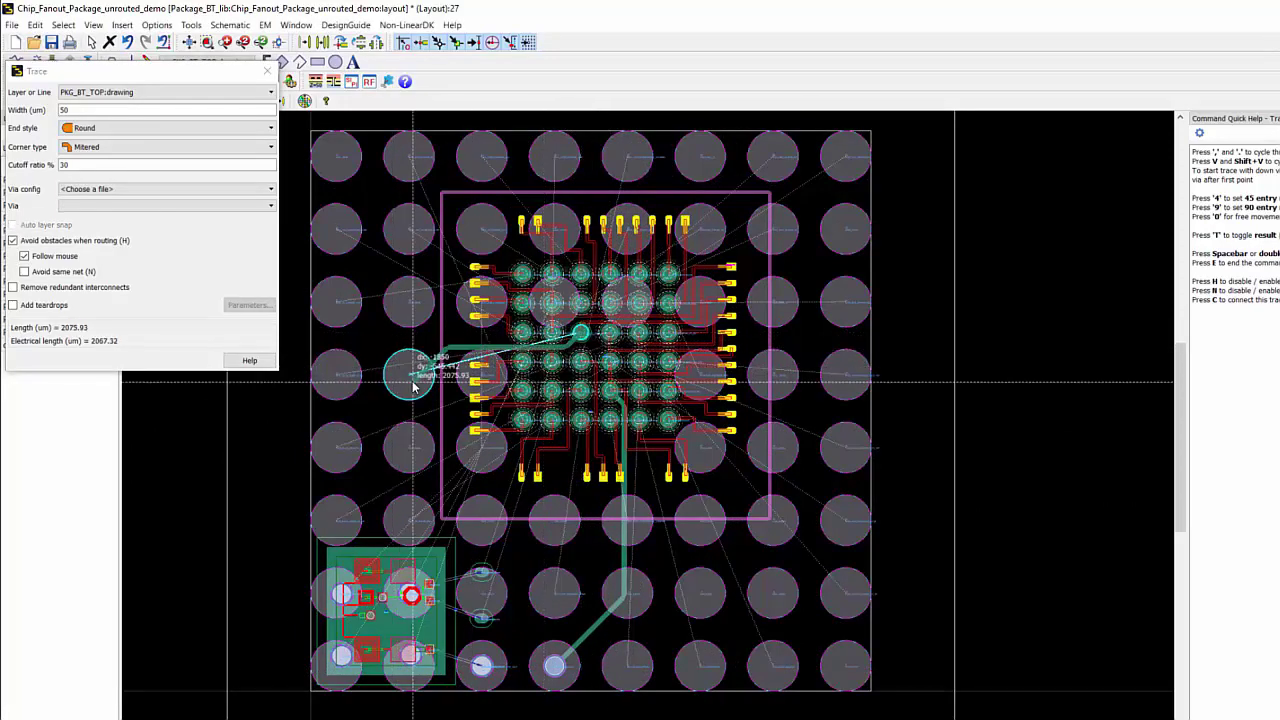
key("v")
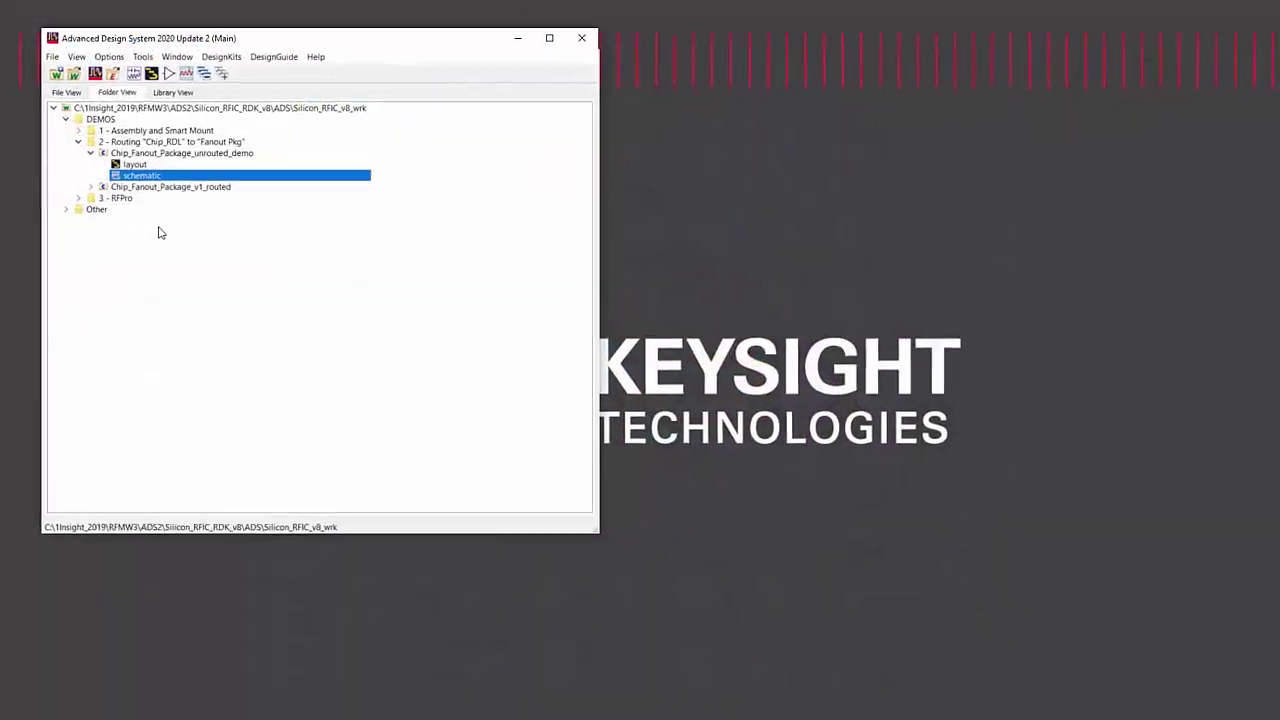
Open the Chip_Fanout_Package_v1_routed layout and inspect the routed package in 3D.
left_click(111, 229)
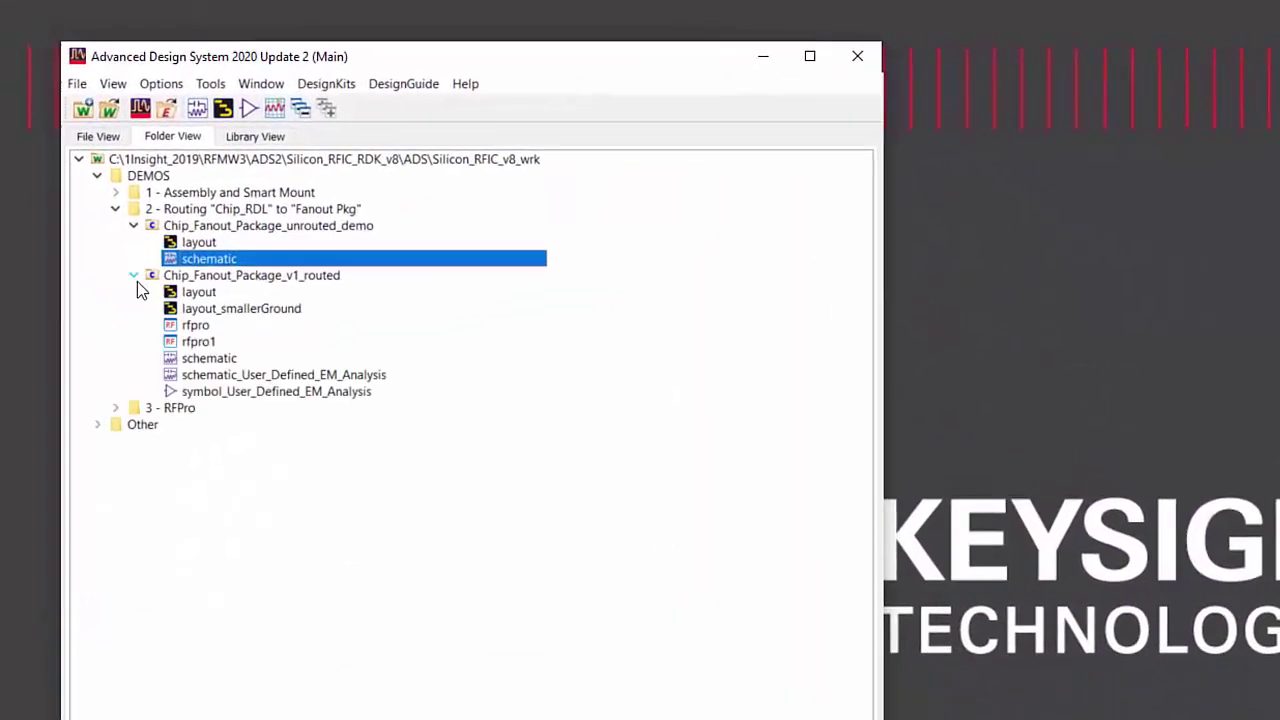
double_click(204, 302)
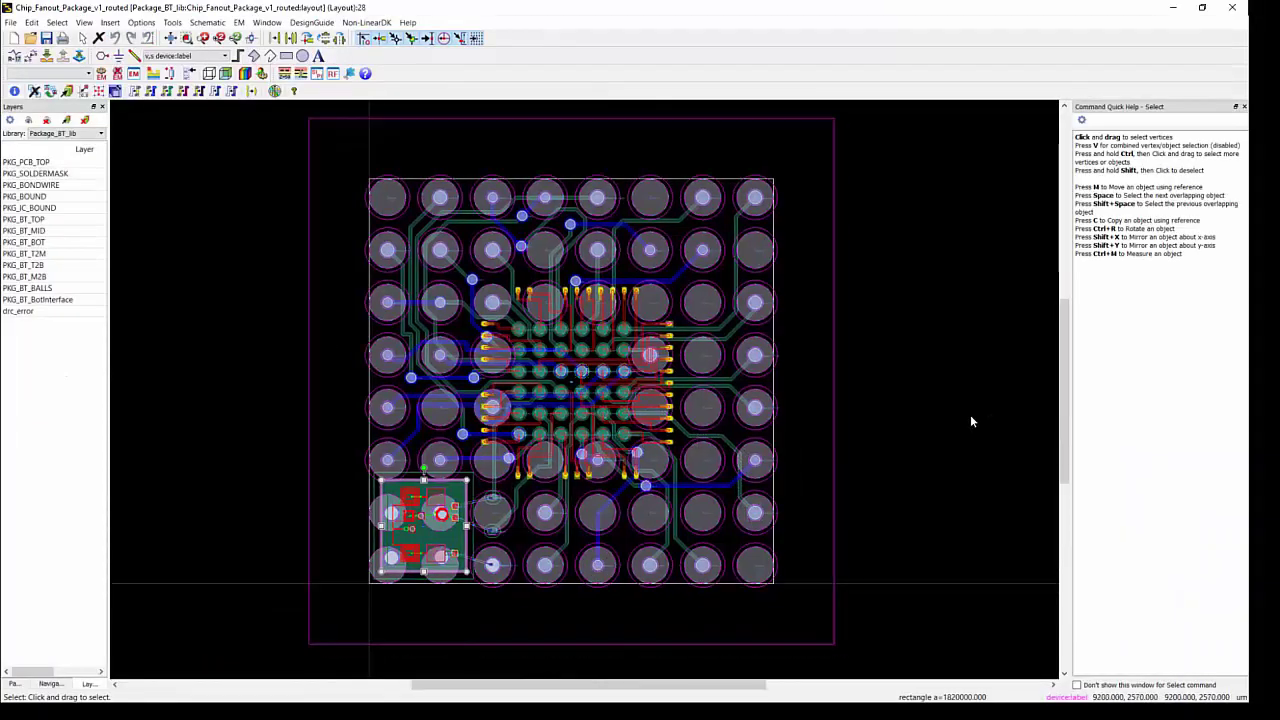
key("ctrl+3")
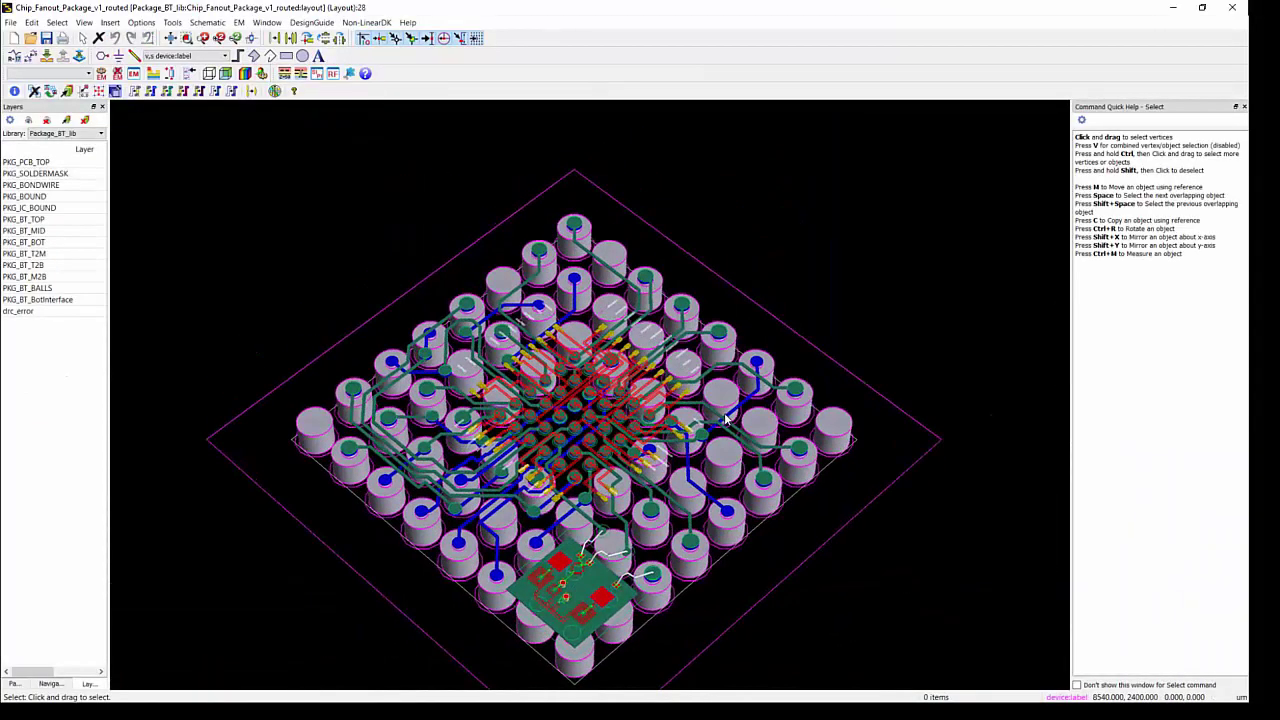
scroll(832, 483, "down", 3)
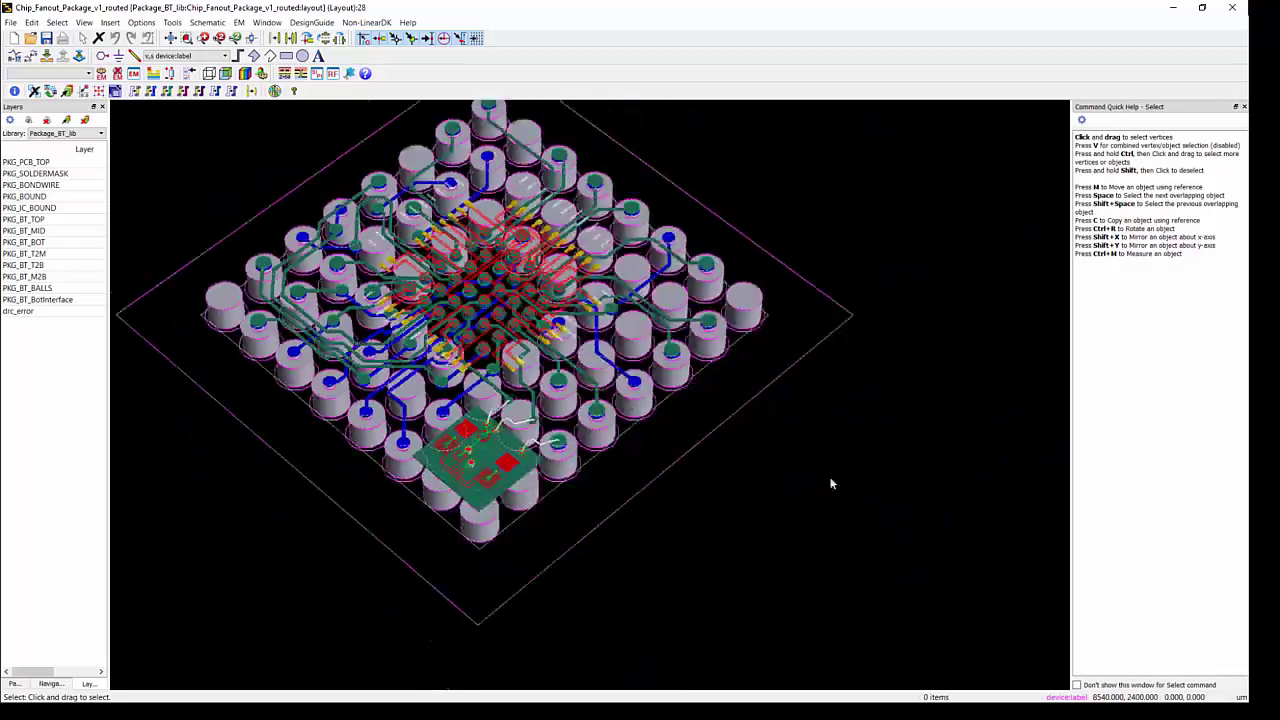
left_click_drag(663, 449, 633, 452)
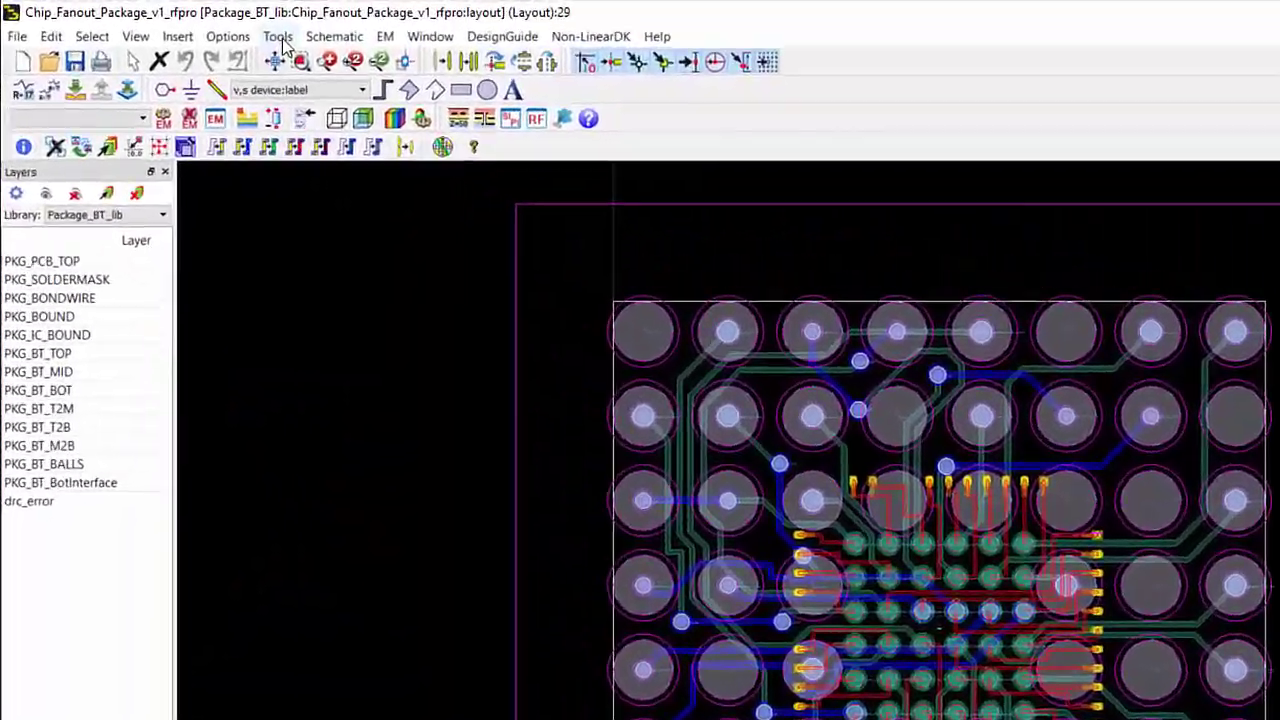
Open the existing rfpro_demo RFPro view of the Chip_Fanout_Package_v1_rfpro layout and select its User Defined EM Analysis.
left_click(279, 37)
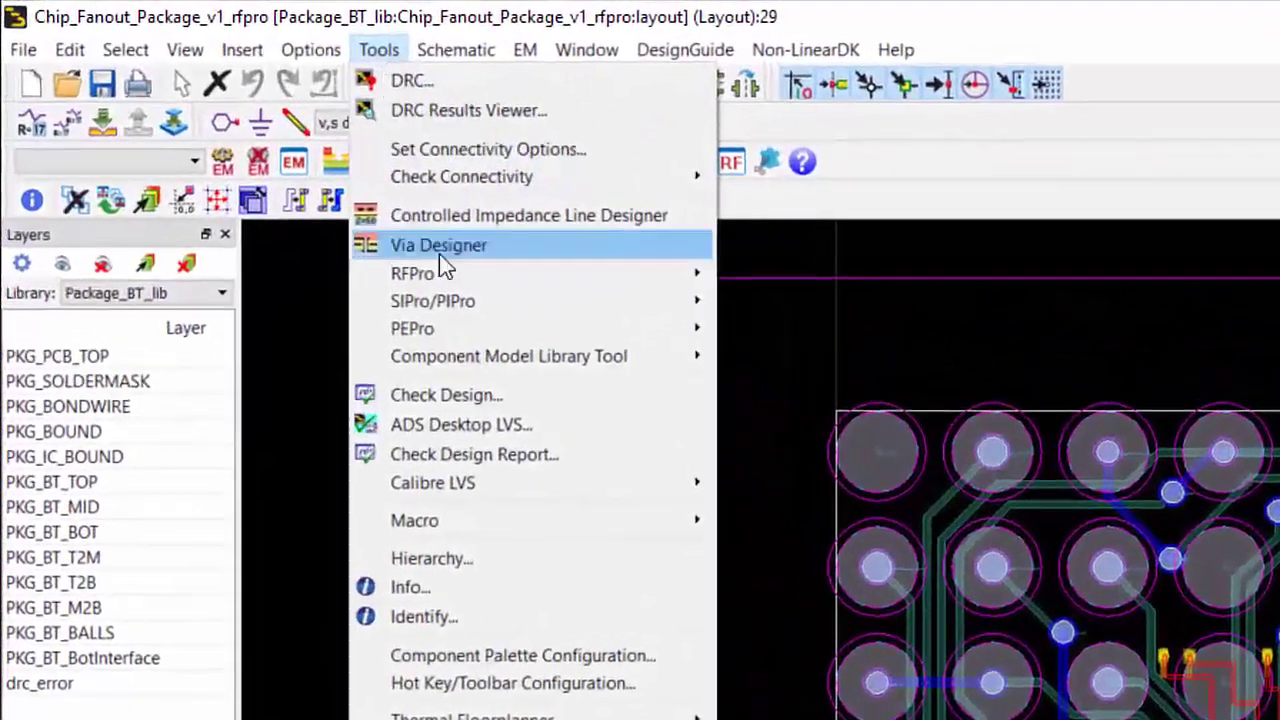
mouse_move(324, 203)
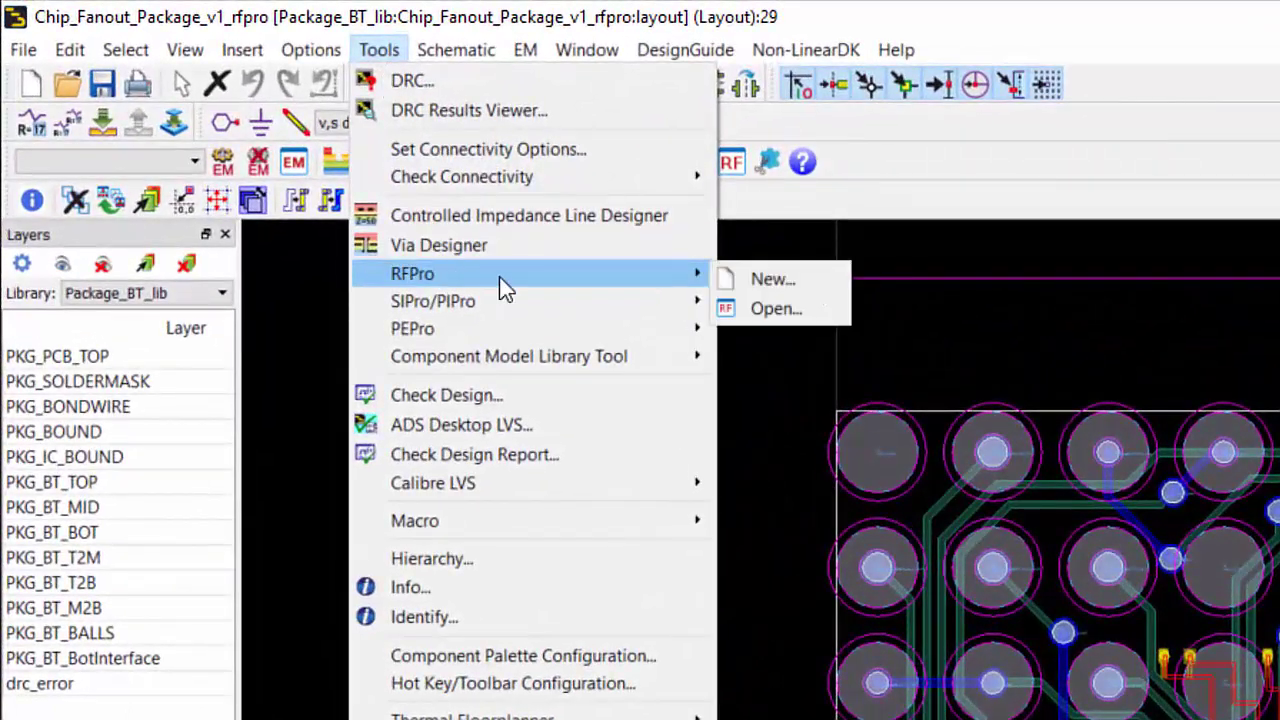
left_click(776, 308)
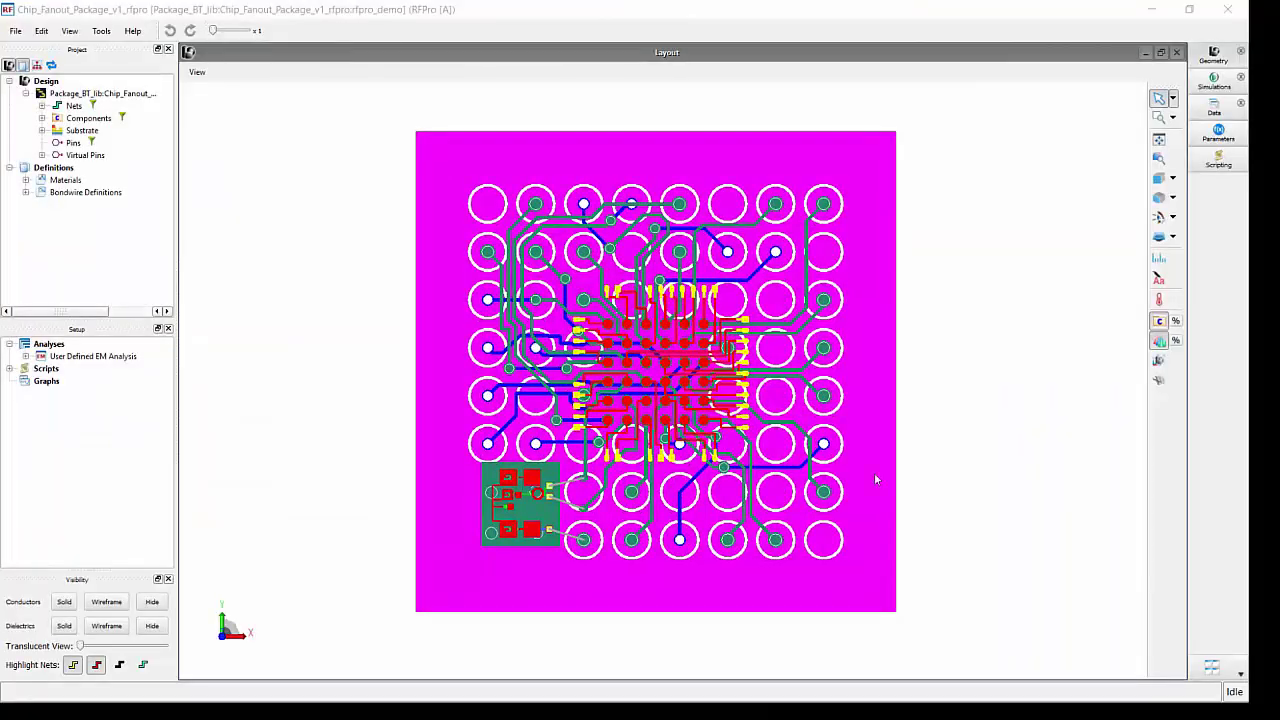
left_click_drag(1017, 474, 909, 449)
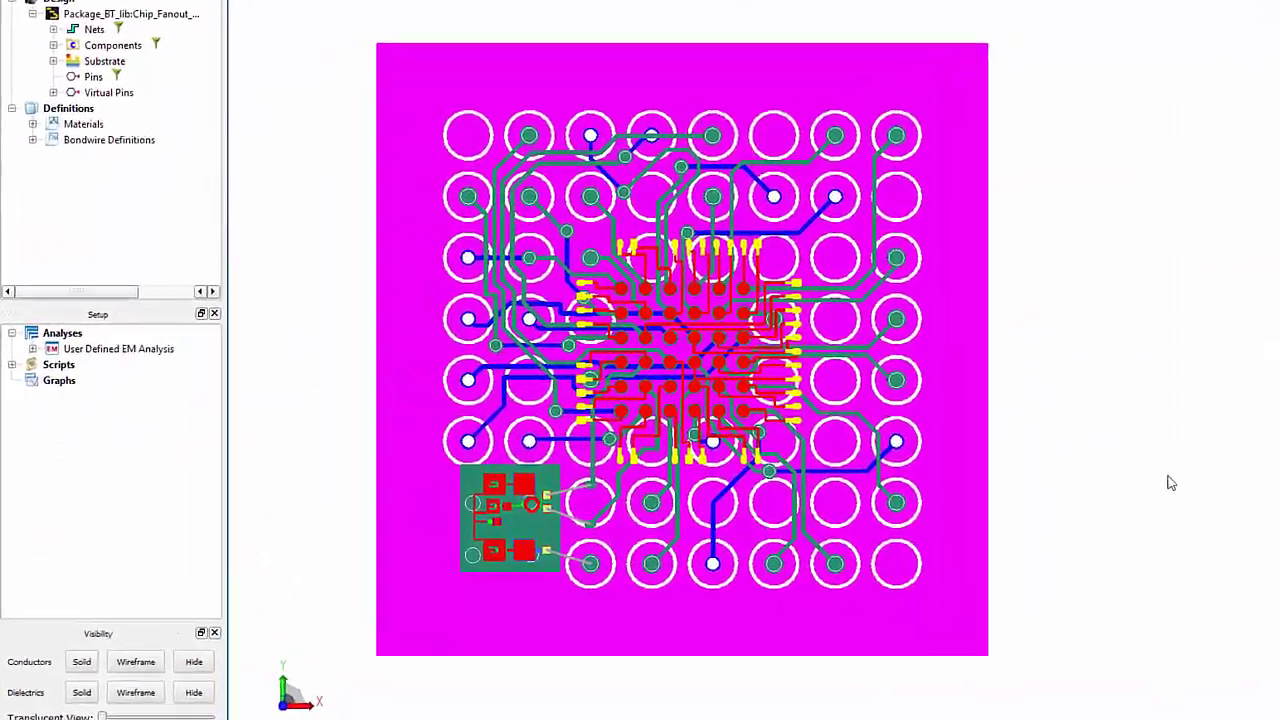
left_click(133, 356)
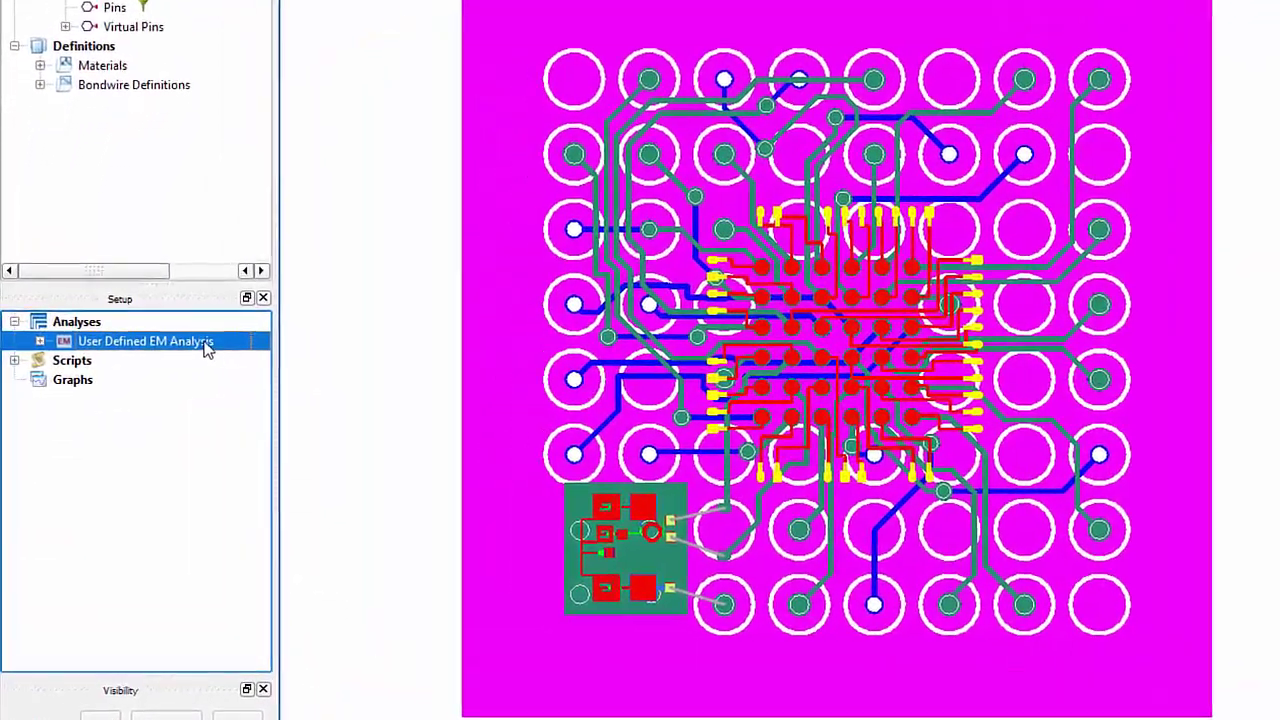
Add the PA_OUTN and PA_OUTP nets of the package design to the nets of the User Defined EM Analysis.
double_click(205, 344)
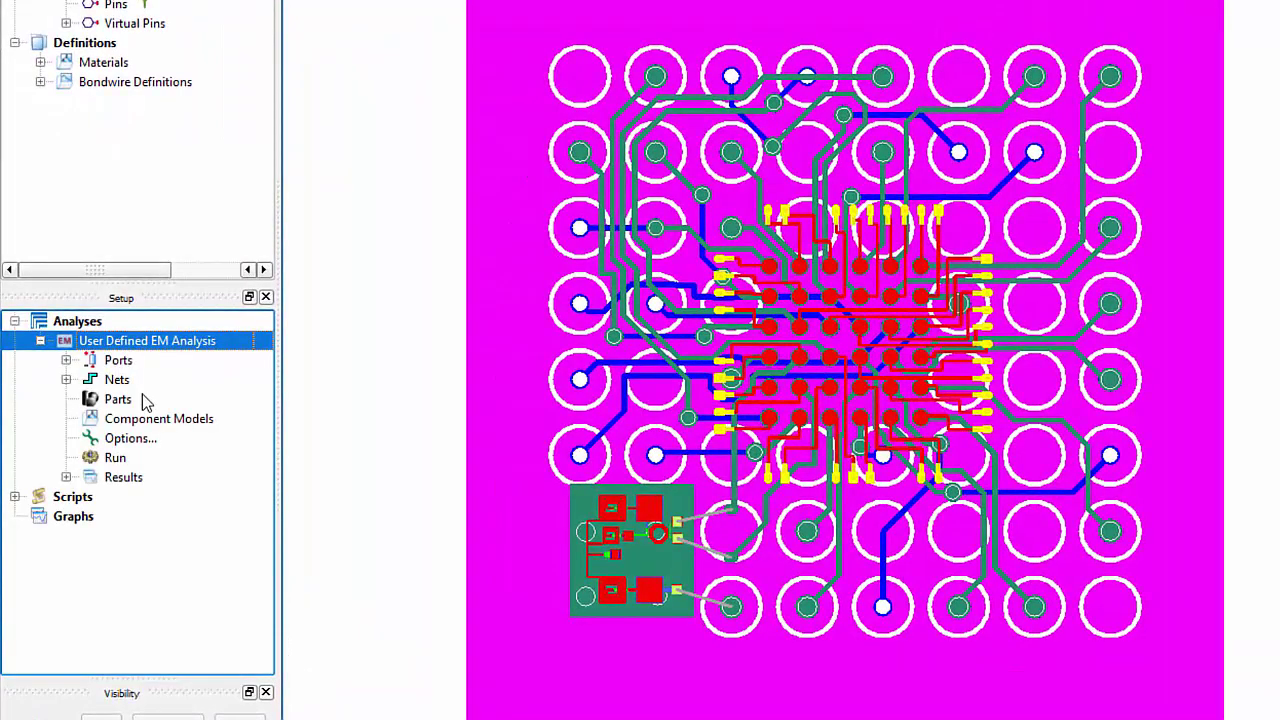
left_click(66, 380)
left_click(158, 196)
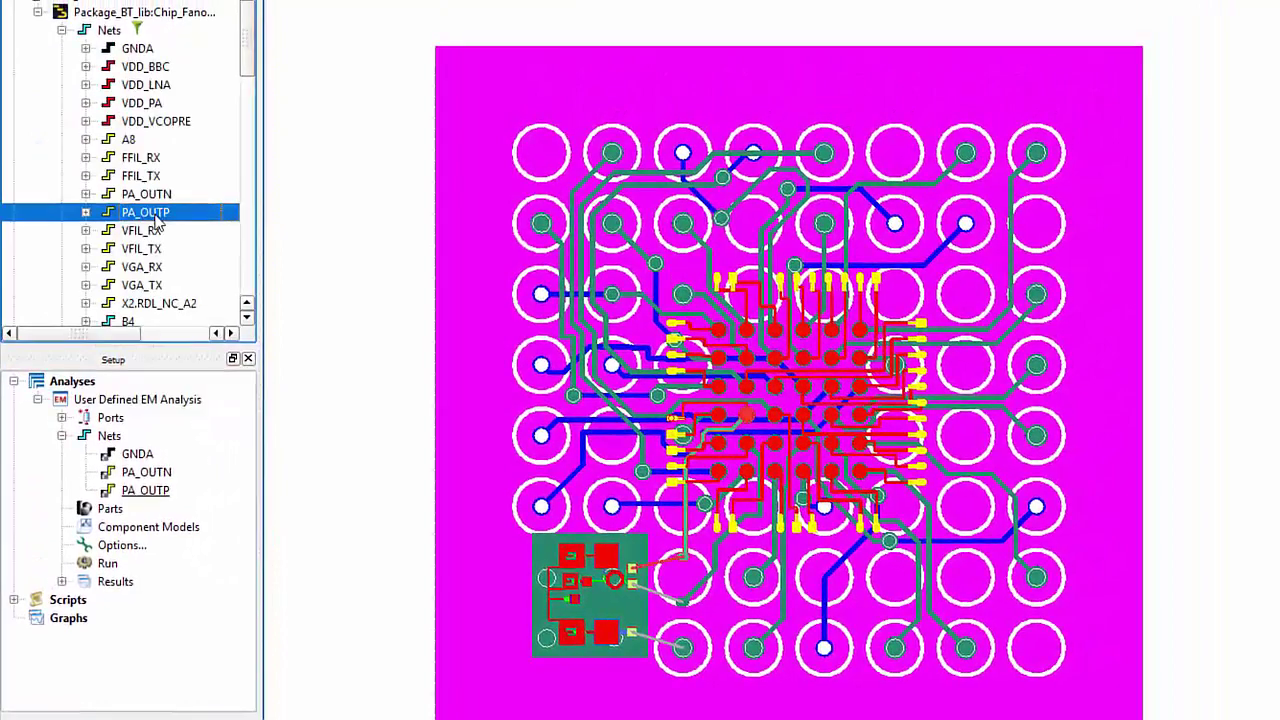
left_click(151, 196)
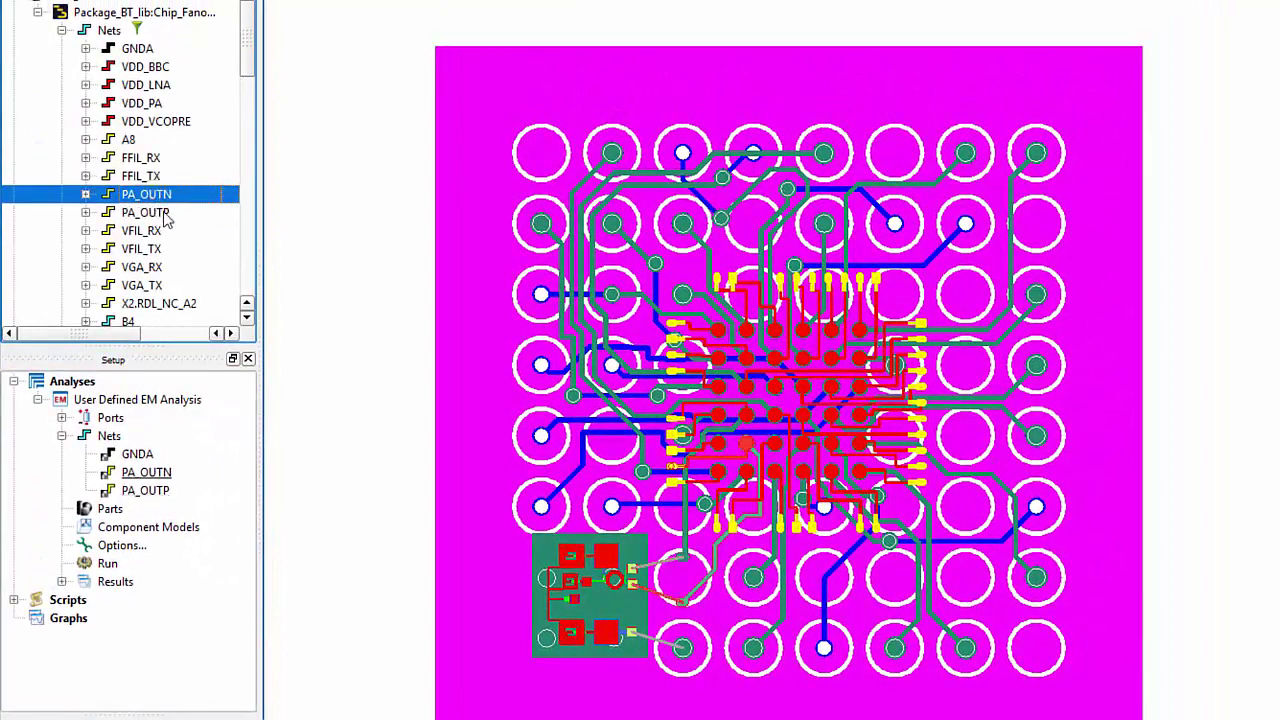
left_click(160, 213, "ctrl")
left_click_drag(171, 203, 187, 447)
left_click(62, 436)
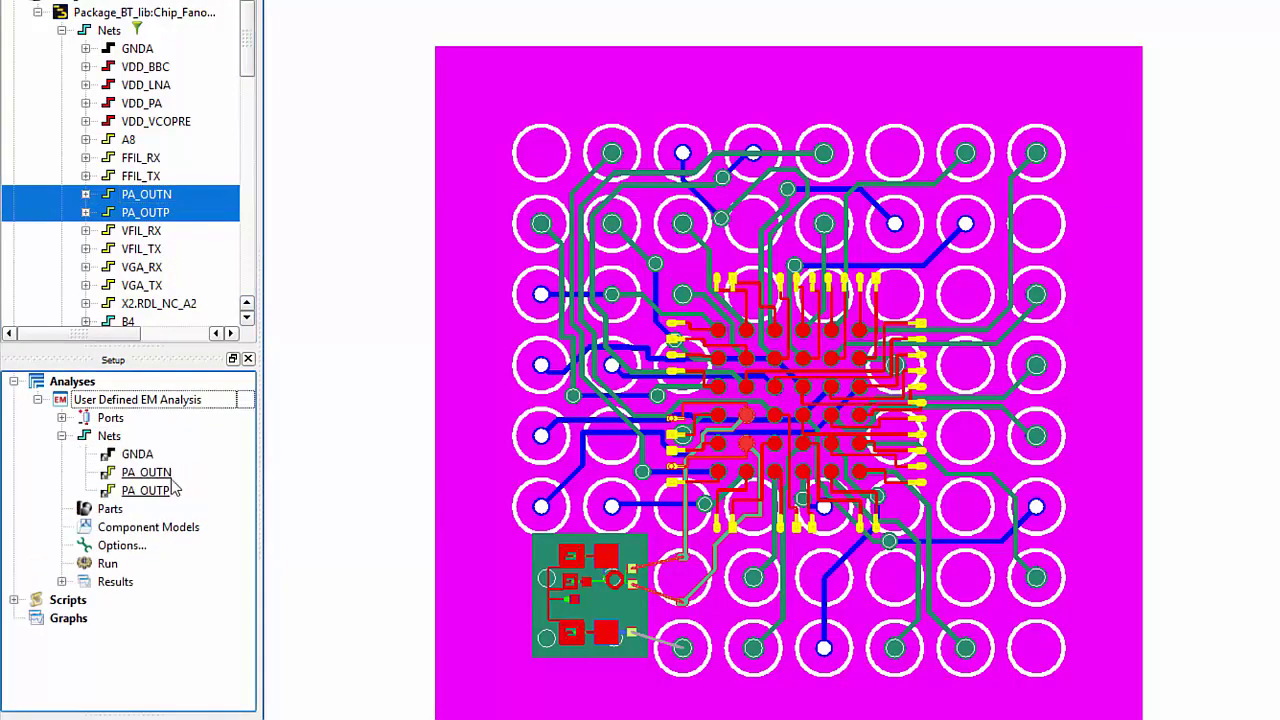
Show the conductors as wireframe in an isometric view and examine the analysis nets PA_OUTP and PA_OUTN highlighted from chip to filter.
left_click(150, 472)
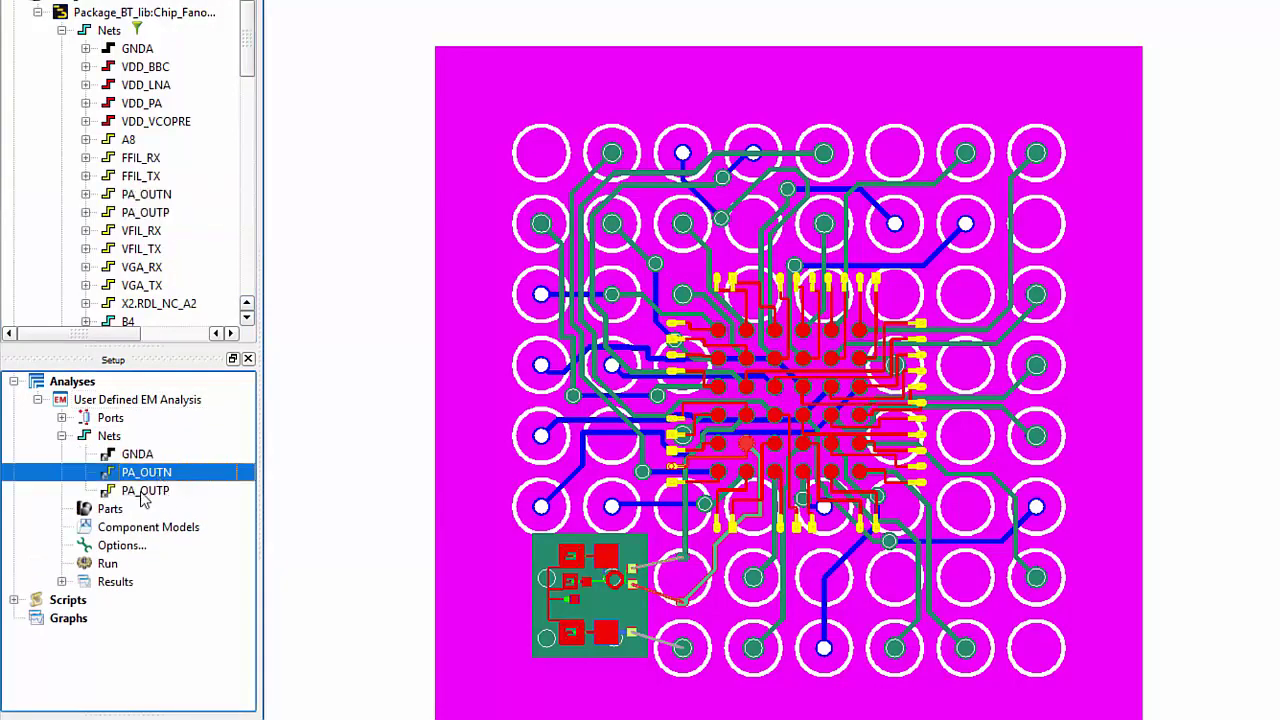
left_click(145, 491)
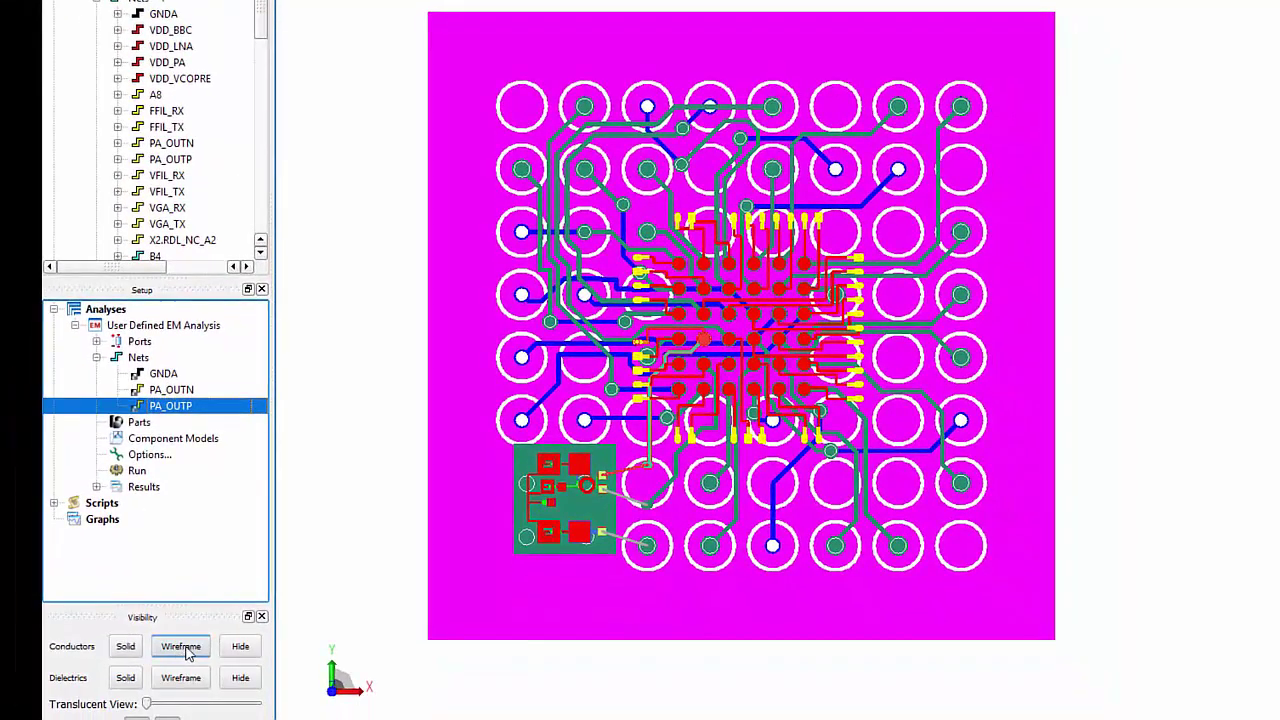
left_click(182, 647)
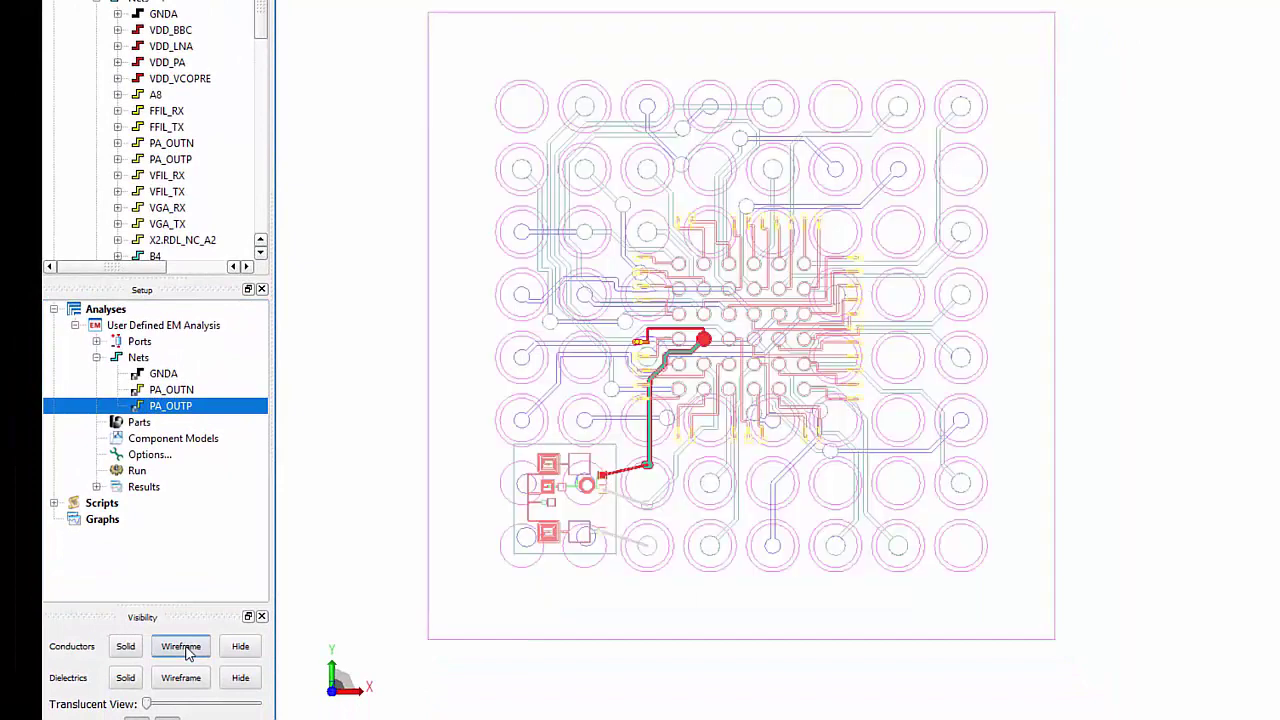
key("i")
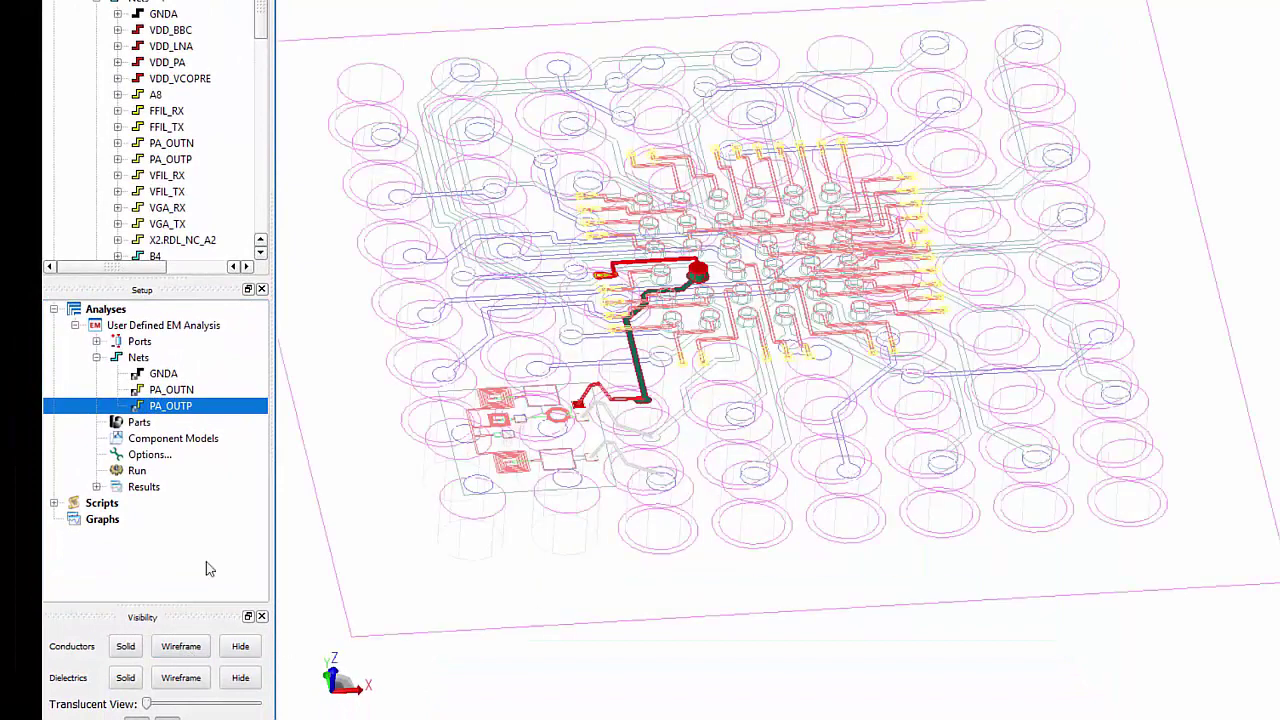
left_click(172, 393, "ctrl")
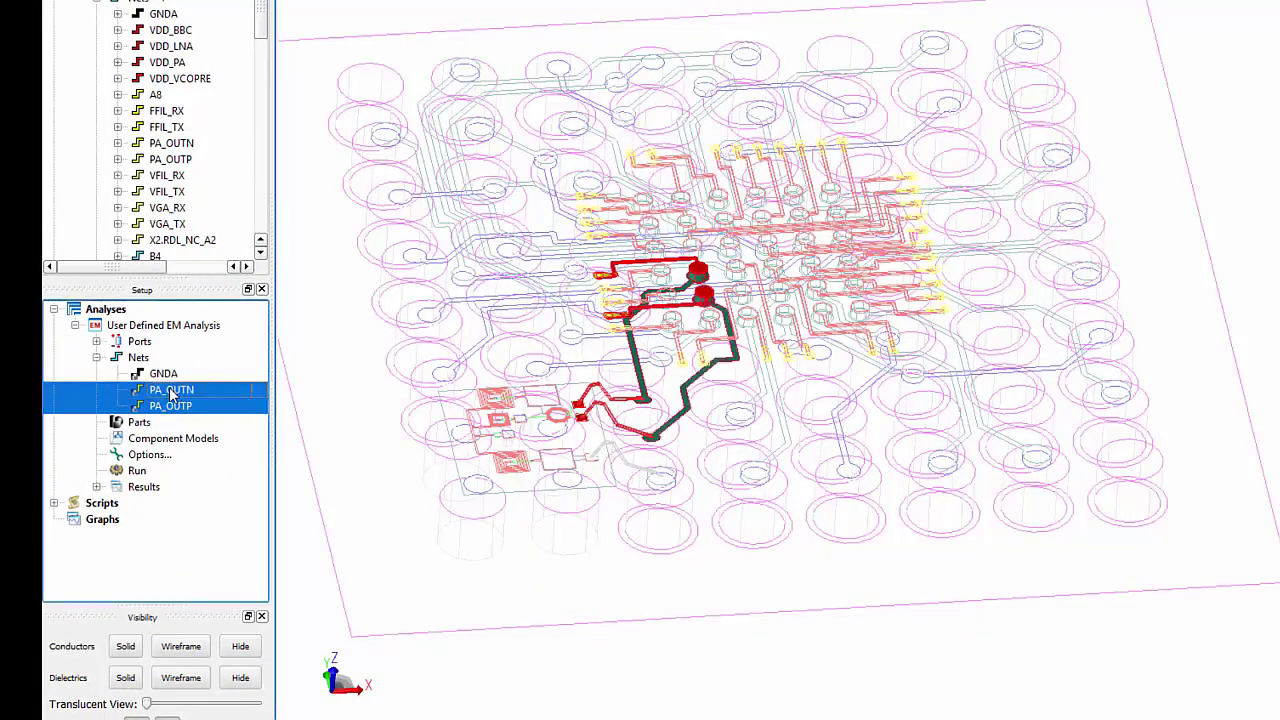
scroll(662, 413, "up", 3)
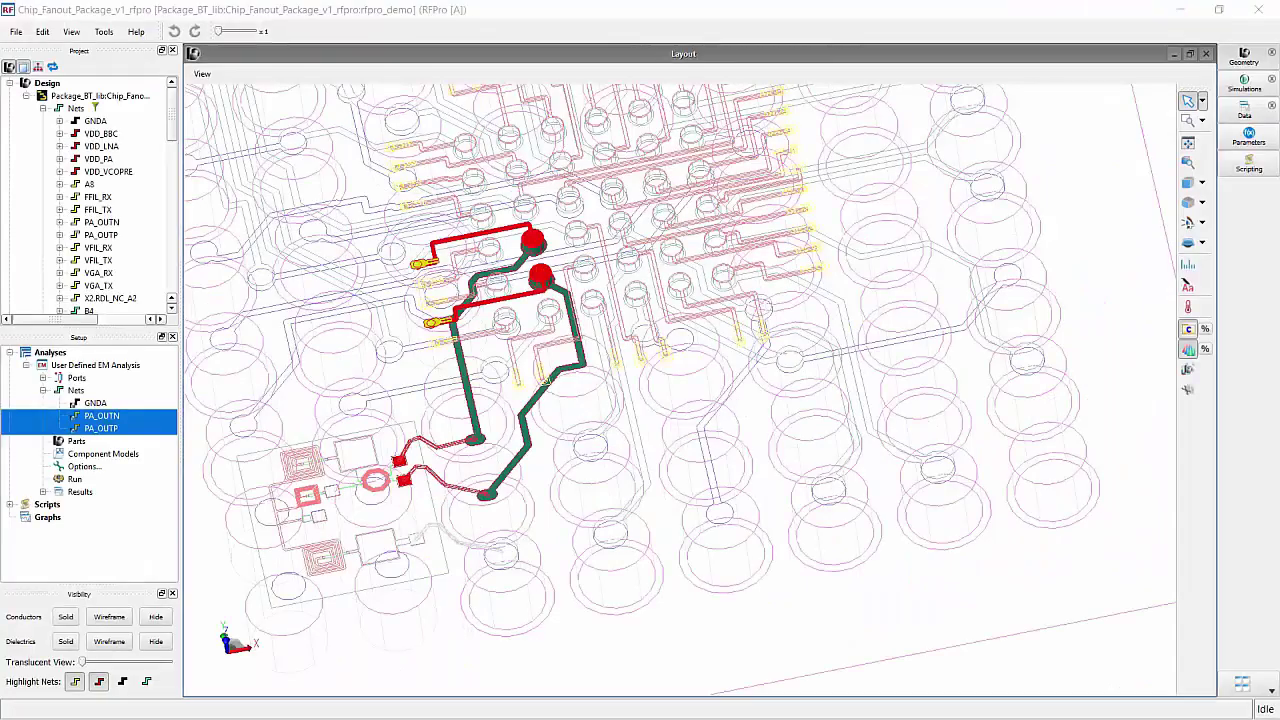
Choose the FEM simulator preset in the analysis options, review its advanced solver, mesh and refinement settings, and accept the setup.
double_click(125, 466)
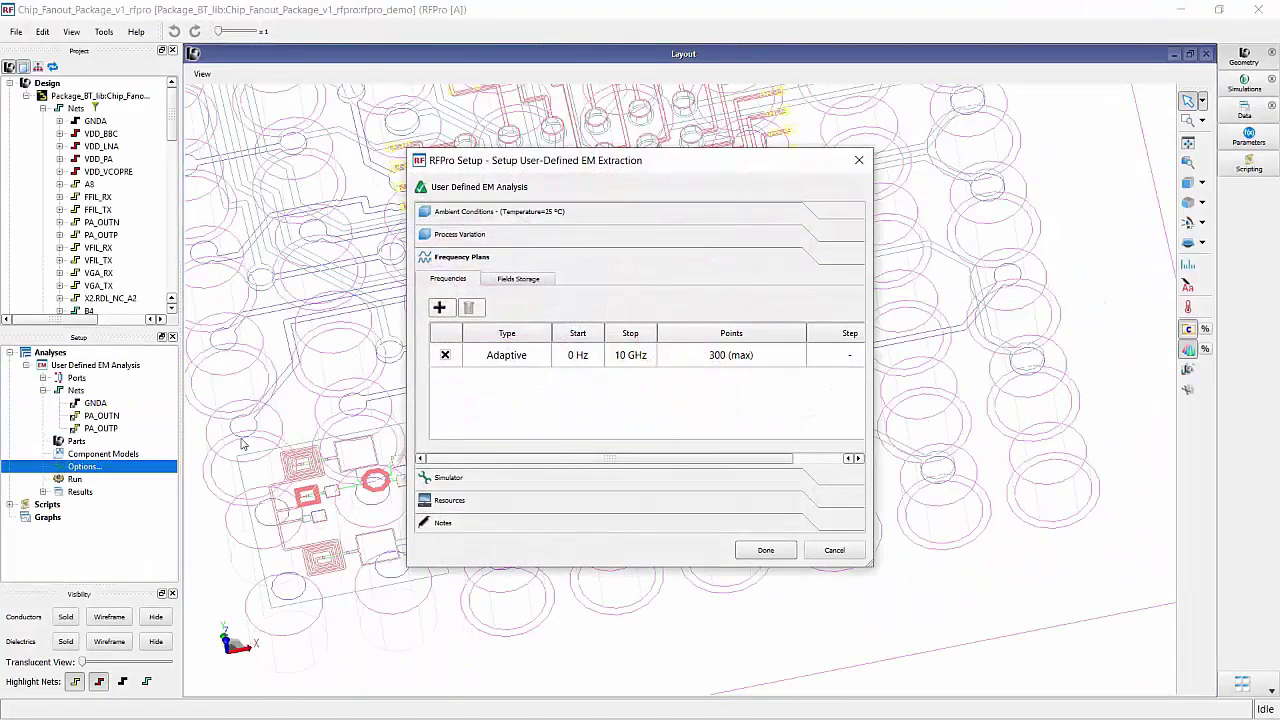
left_click(591, 484)
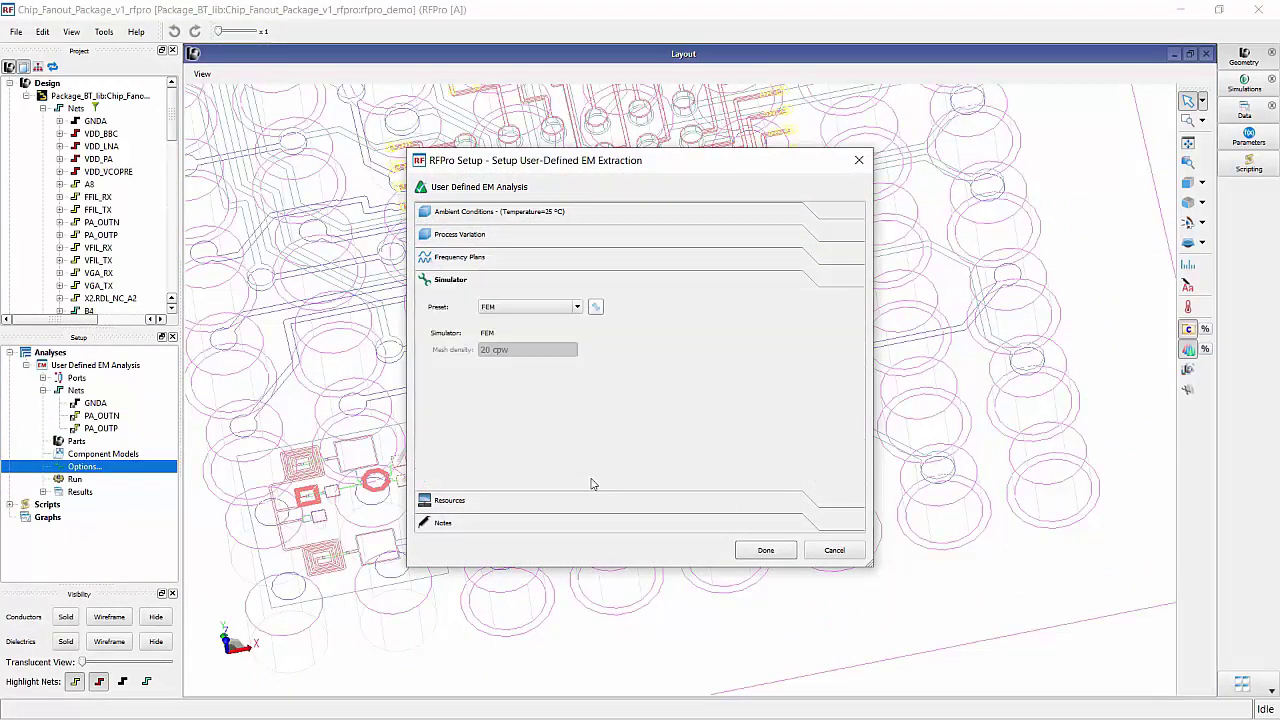
left_click(576, 307)
left_click(495, 347)
left_click(596, 307)
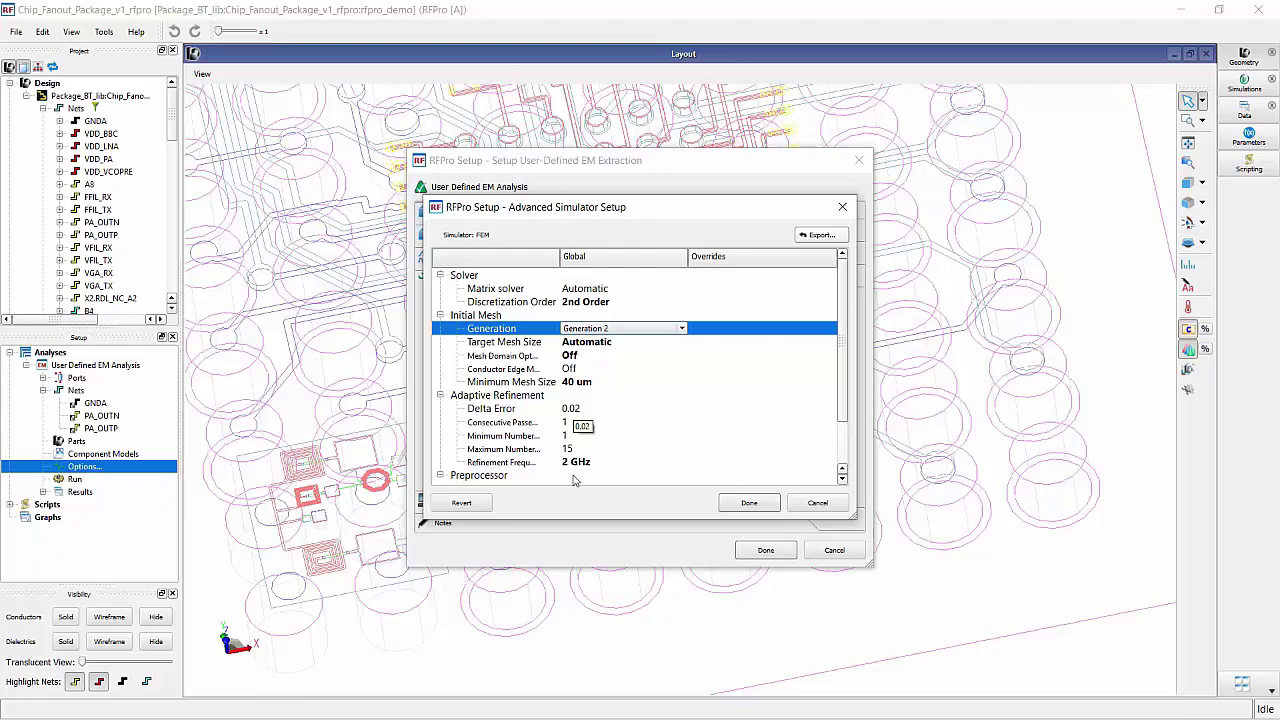
left_click(752, 503)
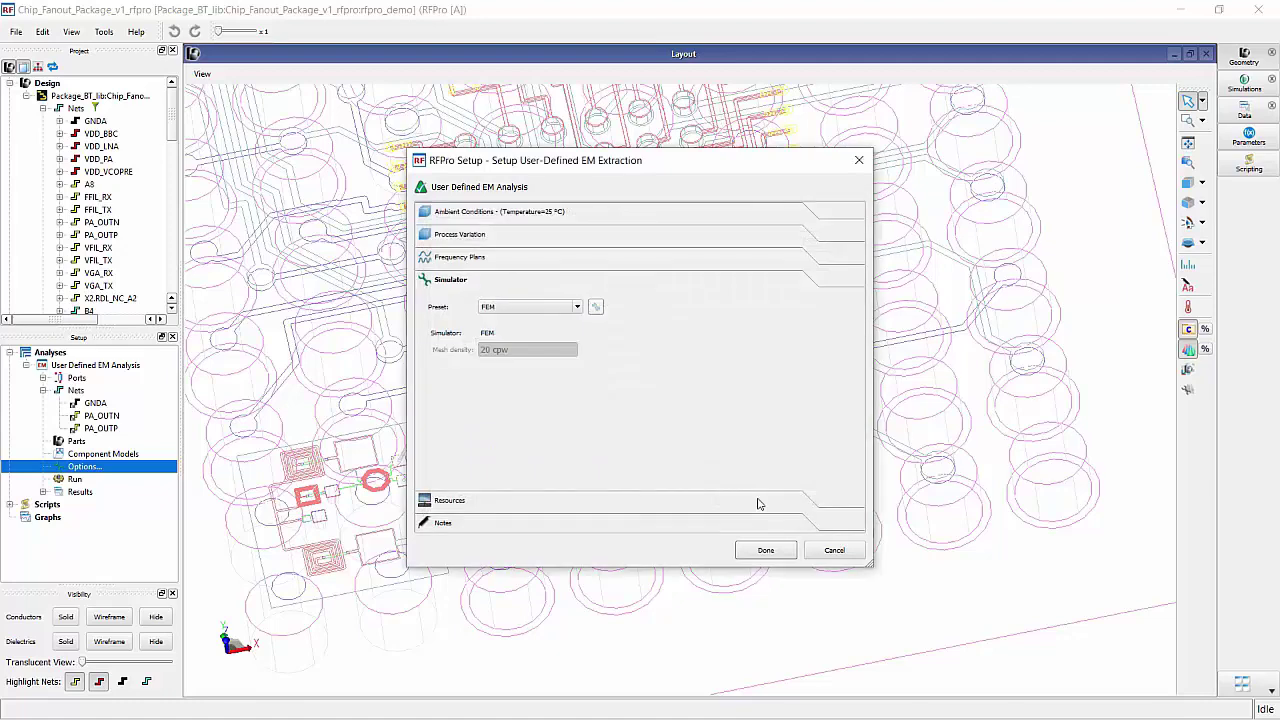
left_click(766, 551)
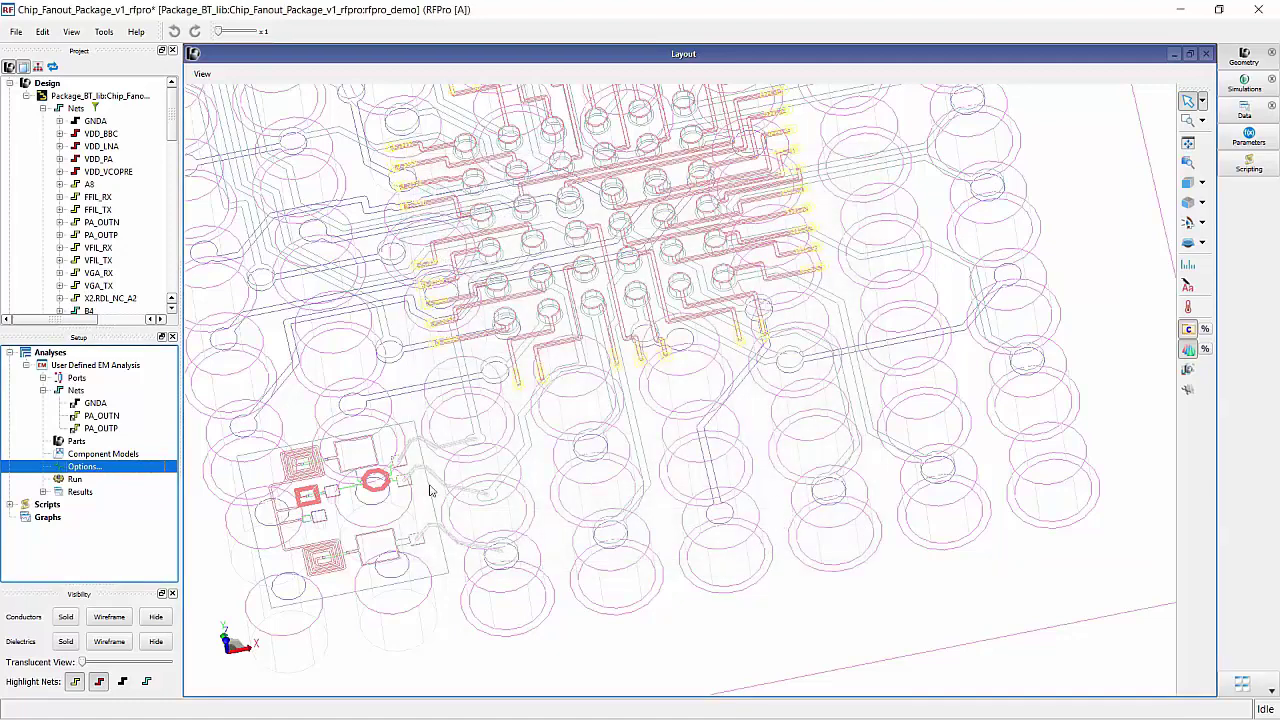
Examine the log of the completed User Defined EM Analysis simulation for its total elapsed time.
left_click(74, 481)
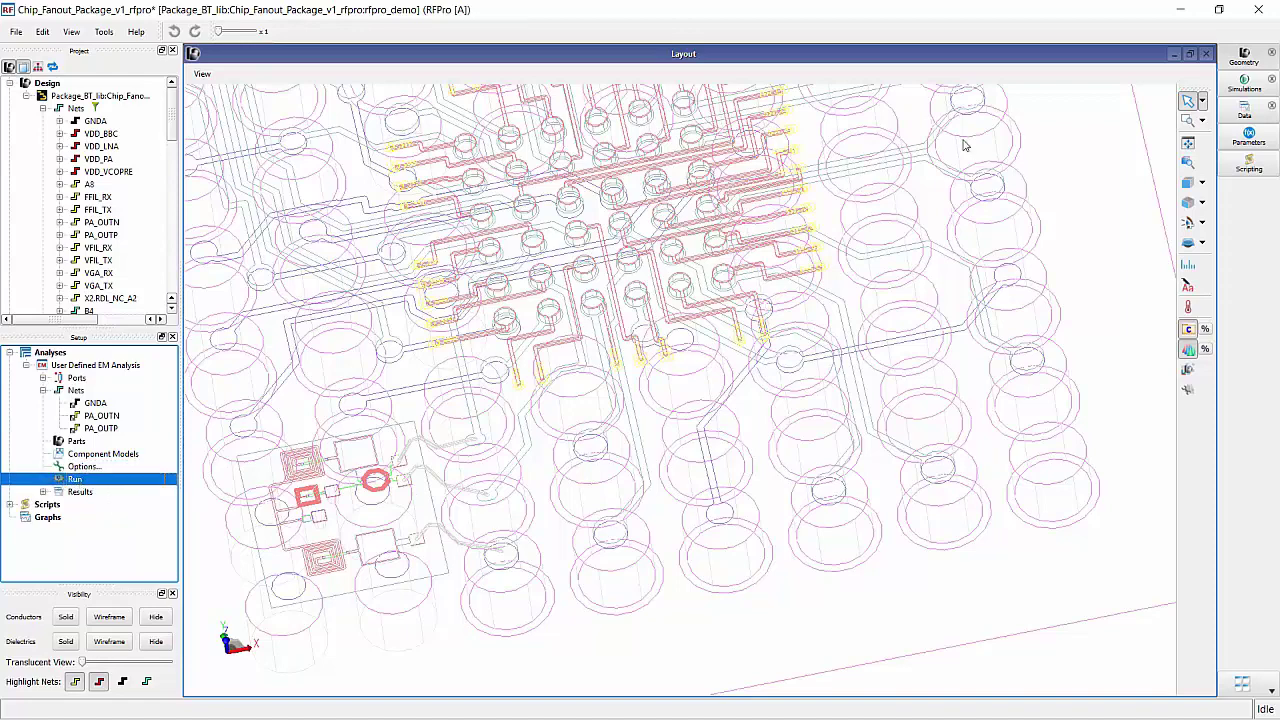
left_click(1244, 86)
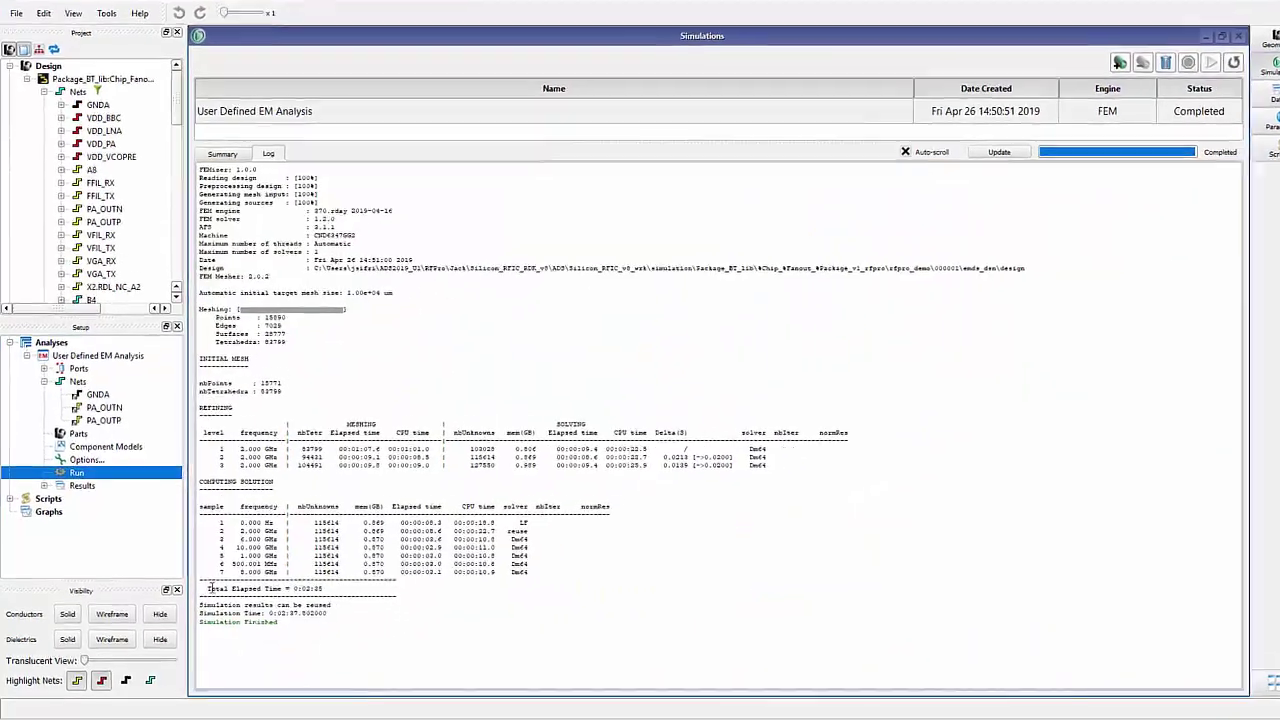
left_click_drag(203, 592, 357, 594)
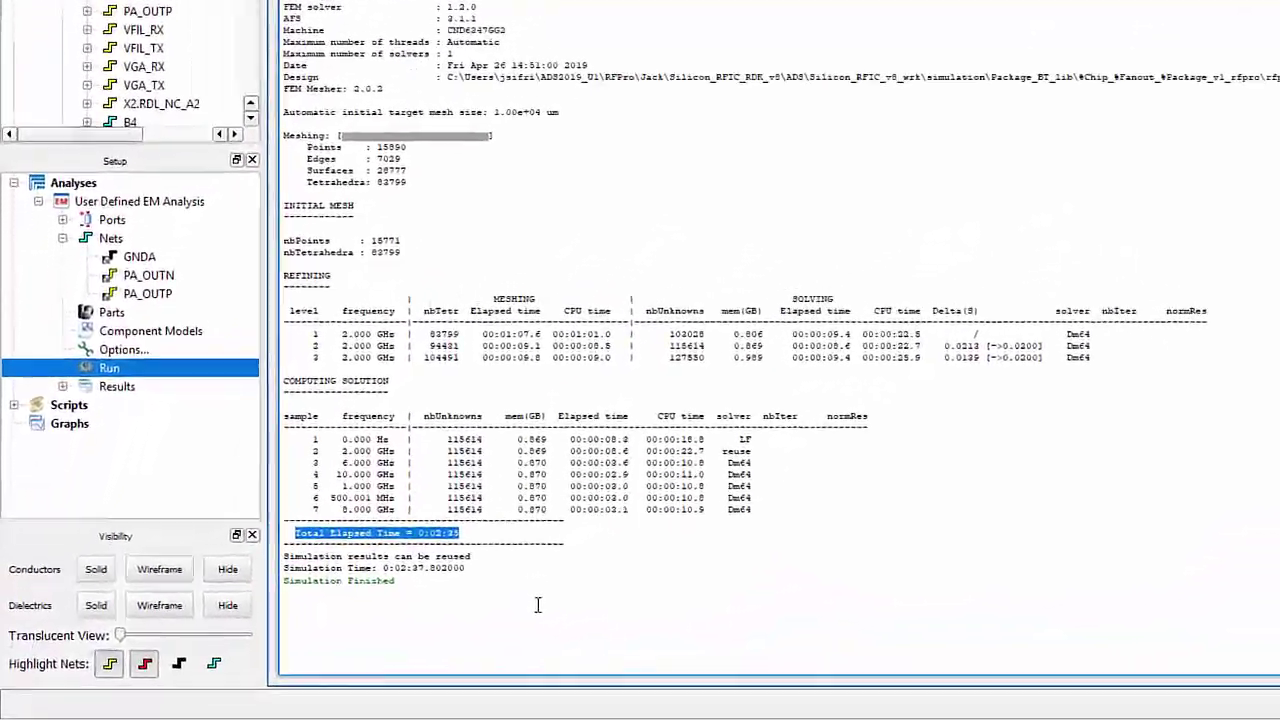
left_click(531, 606)
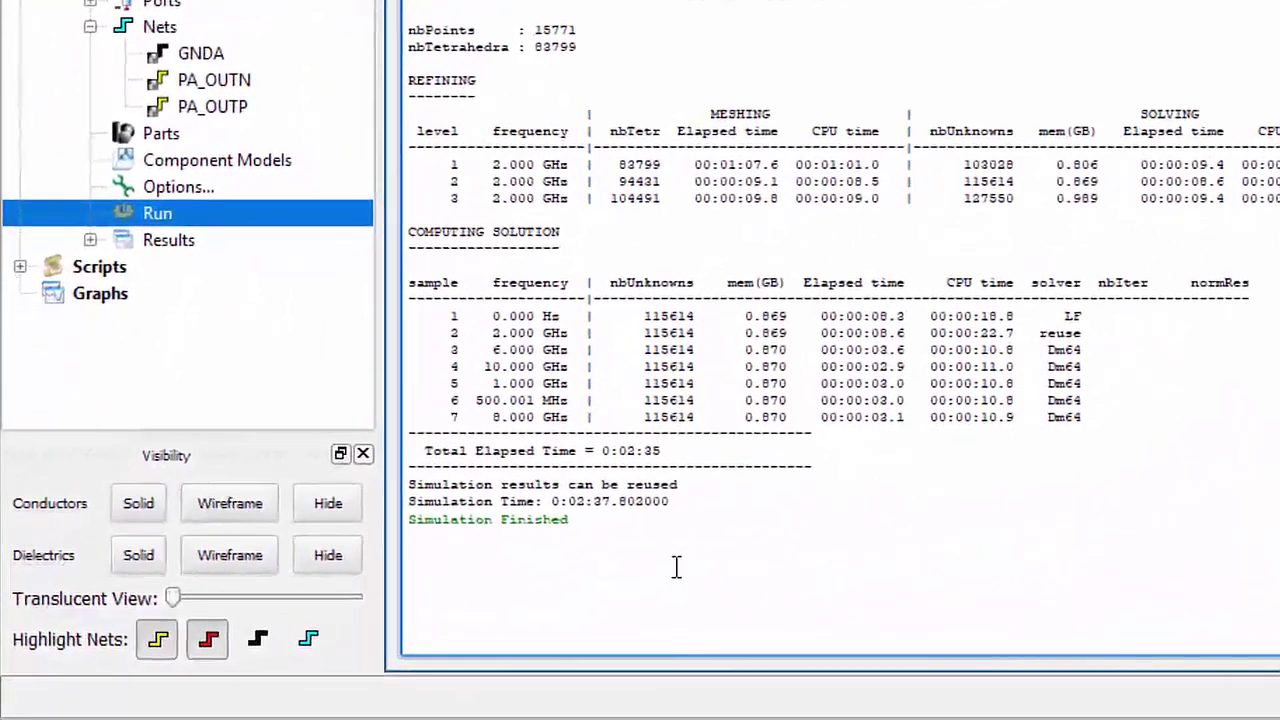
Open the S-Parameters results of the analysis and plot the four diagonal terms S11, S22, S33 and S44 against frequency.
left_click(90, 240)
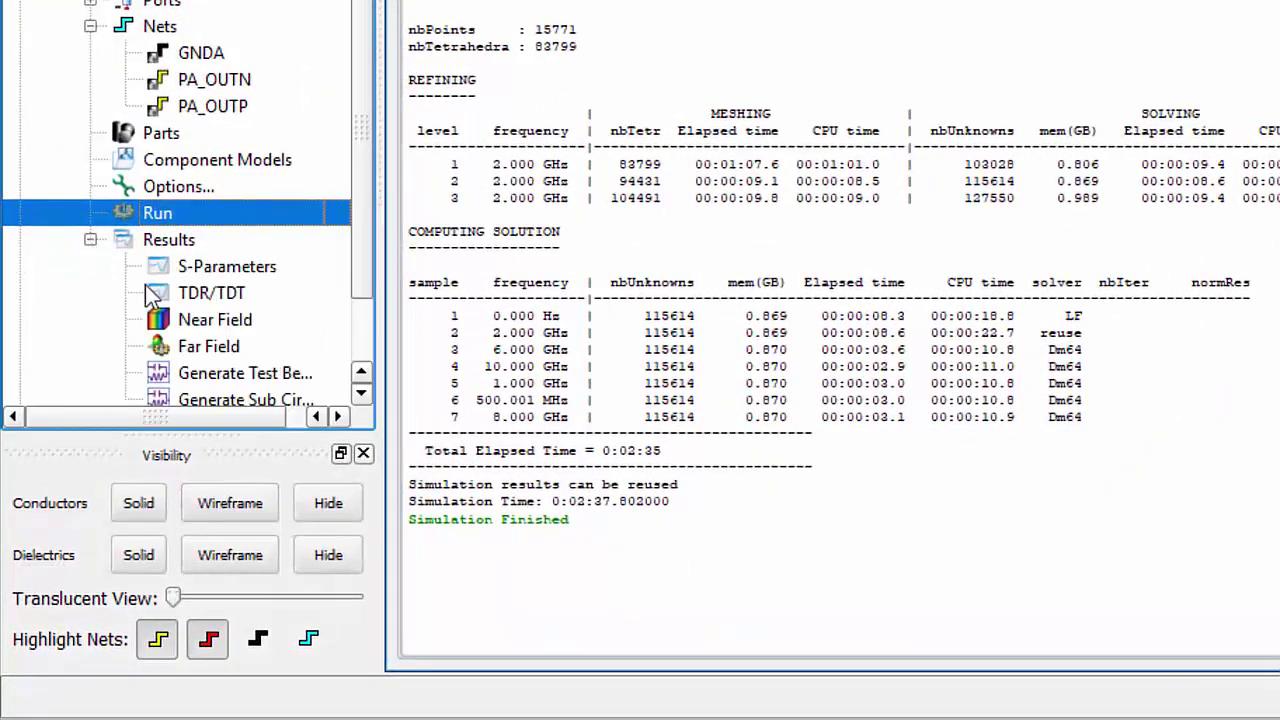
left_click(165, 241)
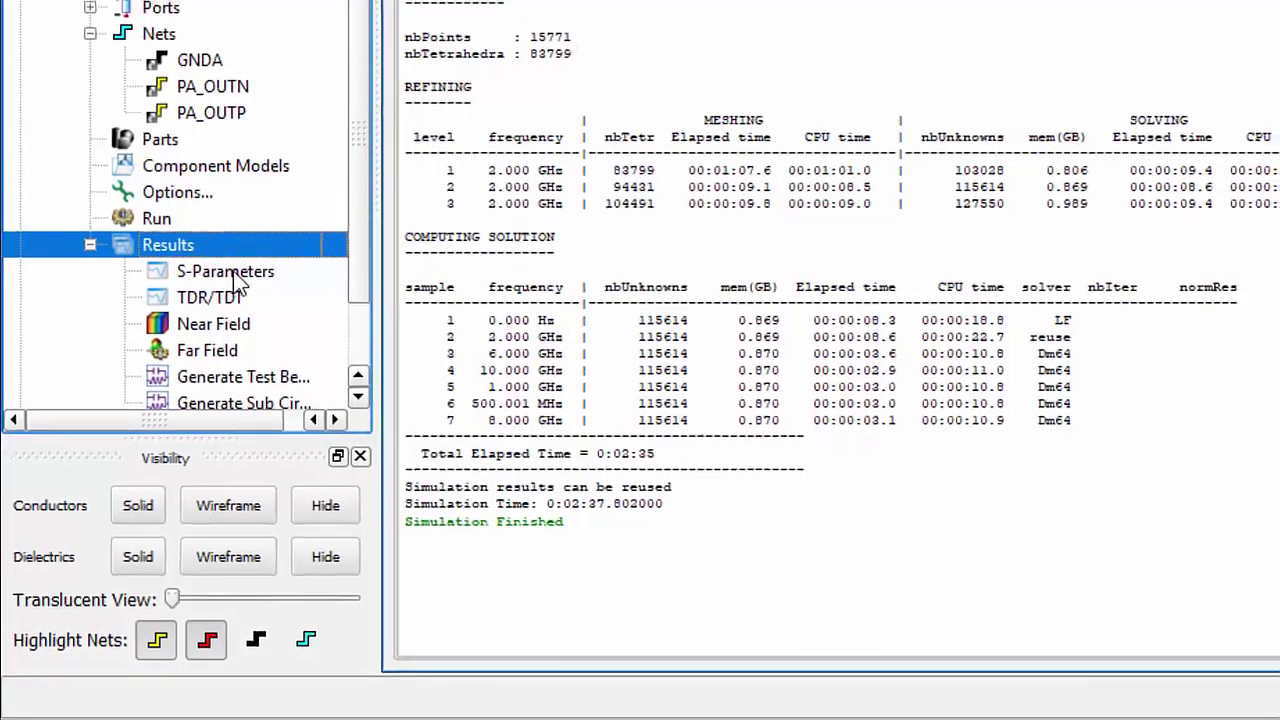
double_click(172, 429)
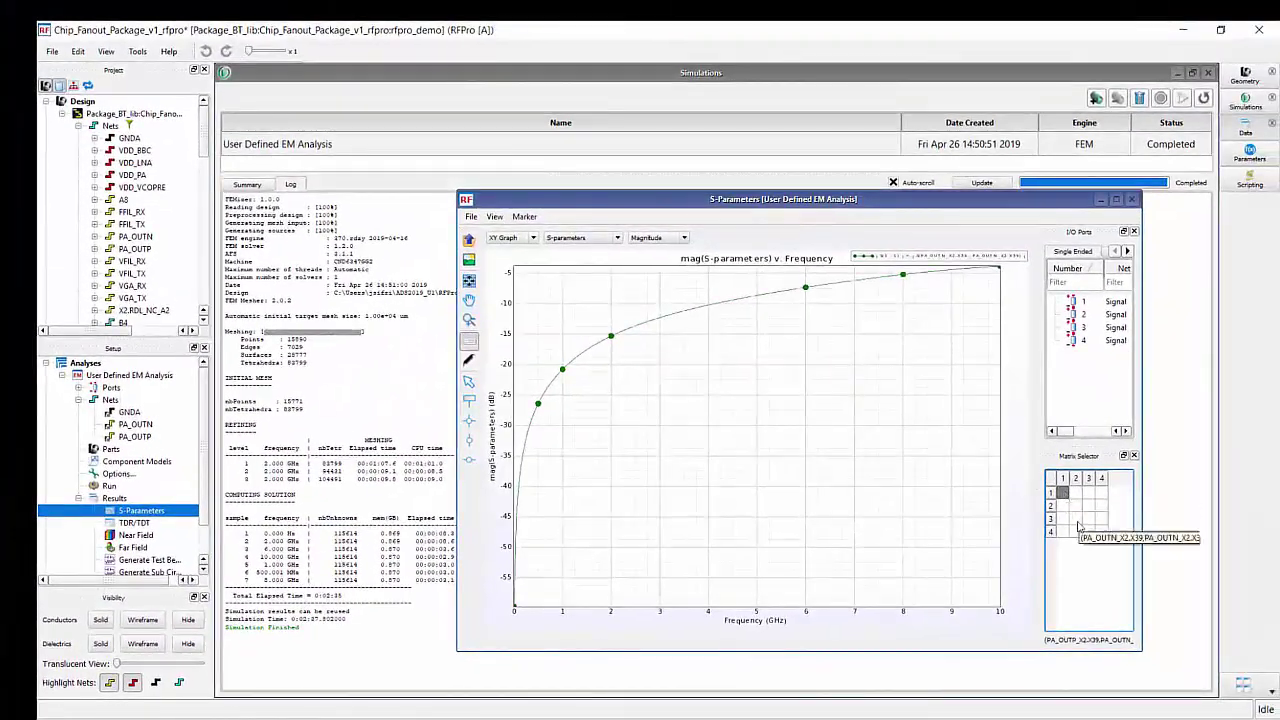
left_click(1075, 506)
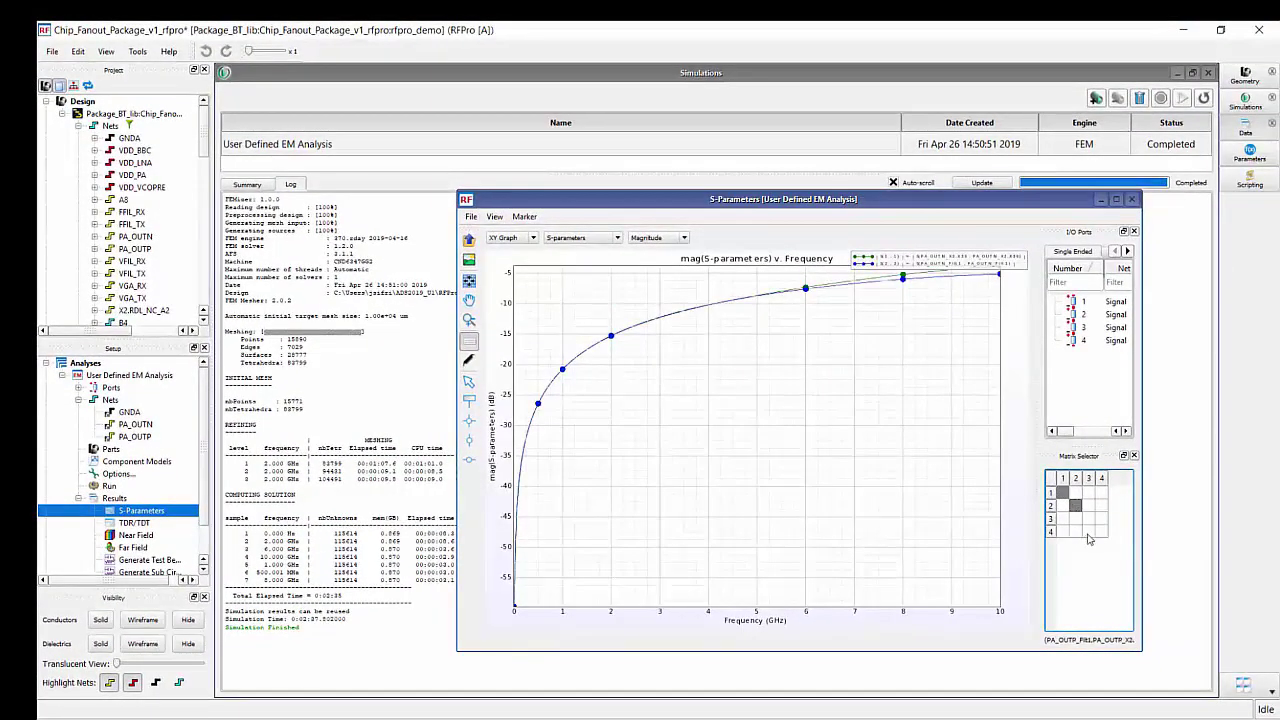
left_click(1089, 519)
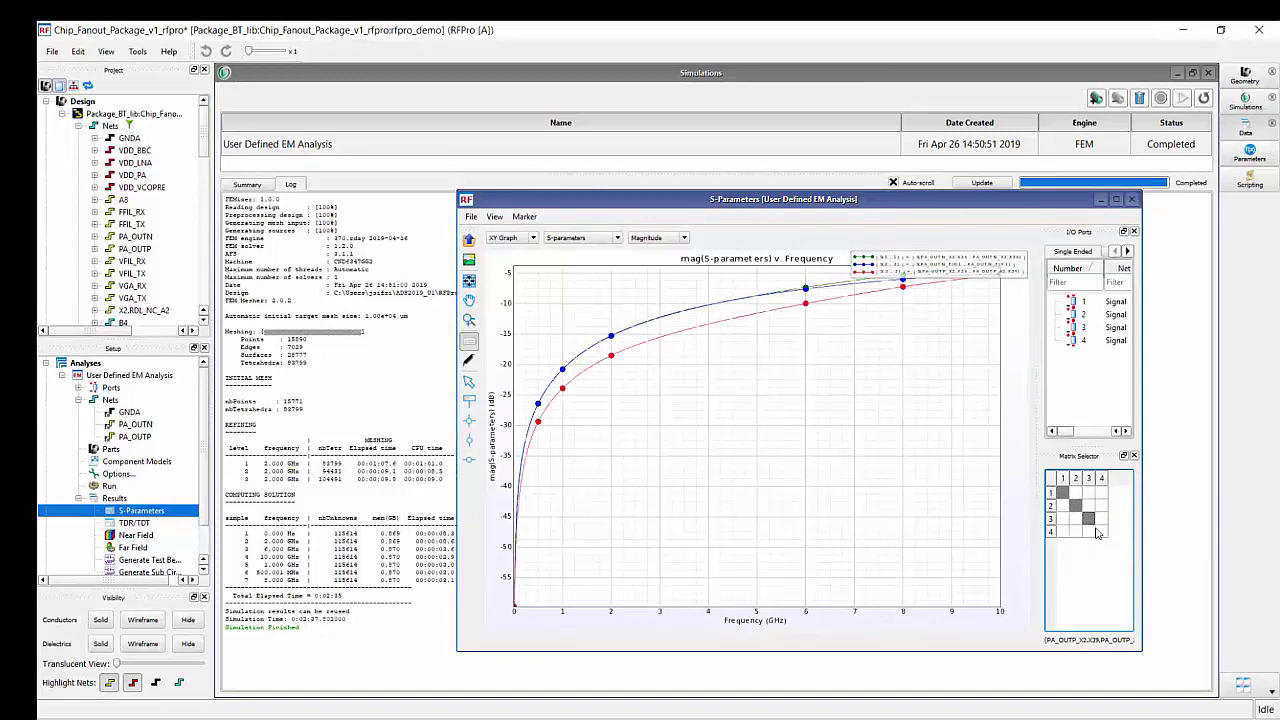
left_click(1101, 532)
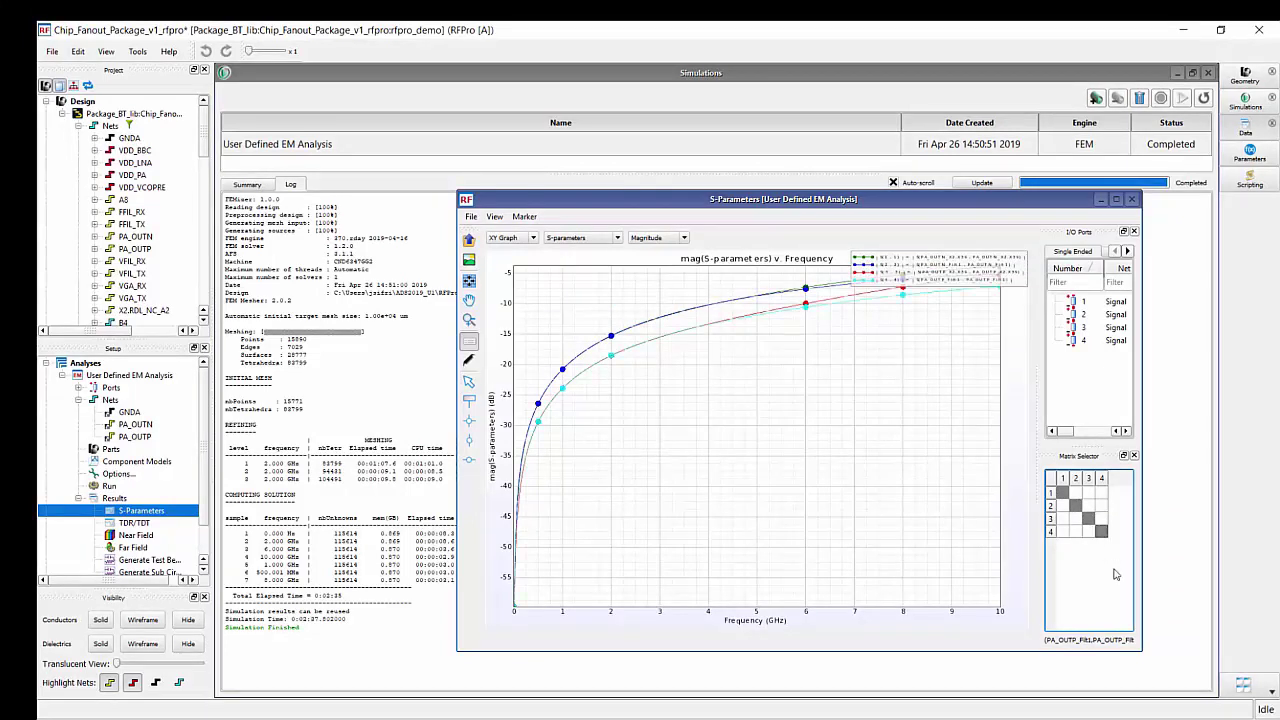
Clear the legend off the curves, widen the port list, and plot only the transmission terms between ports 1 and 2 and ports 3 and 4.
left_click_drag(940, 279, 910, 393)
left_click_drag(1037, 399, 875, 398)
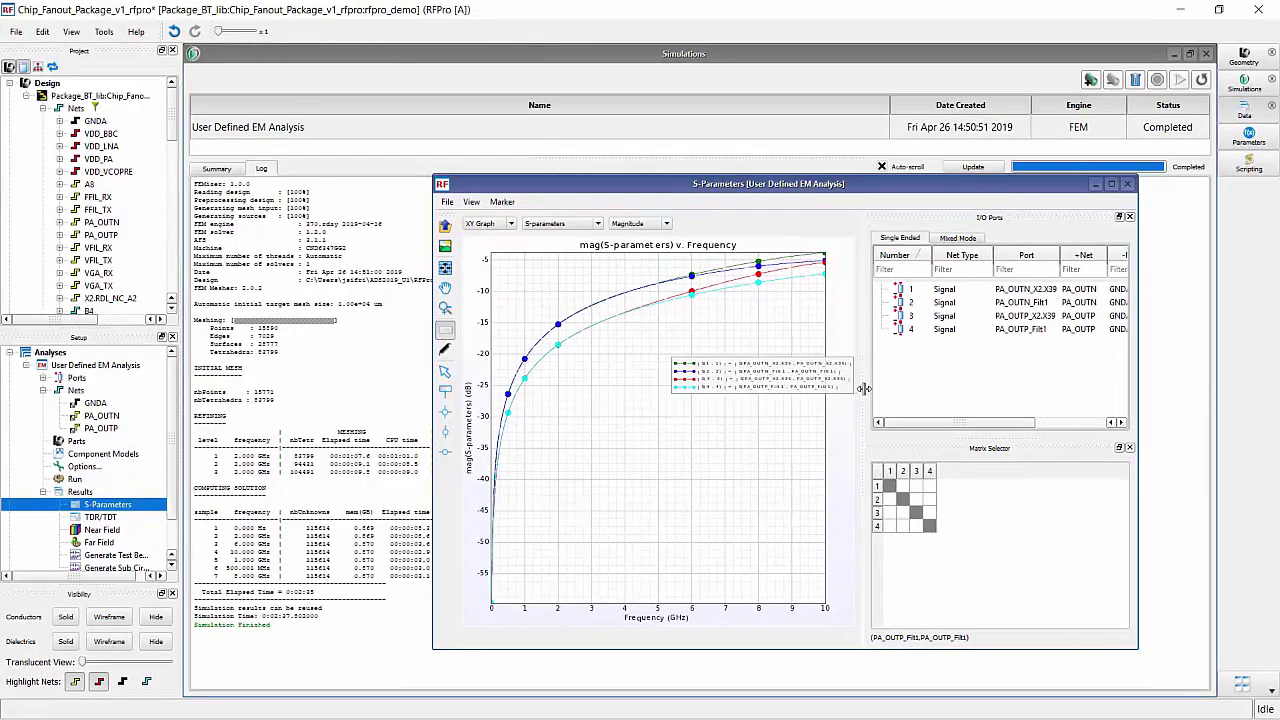
left_click(903, 486)
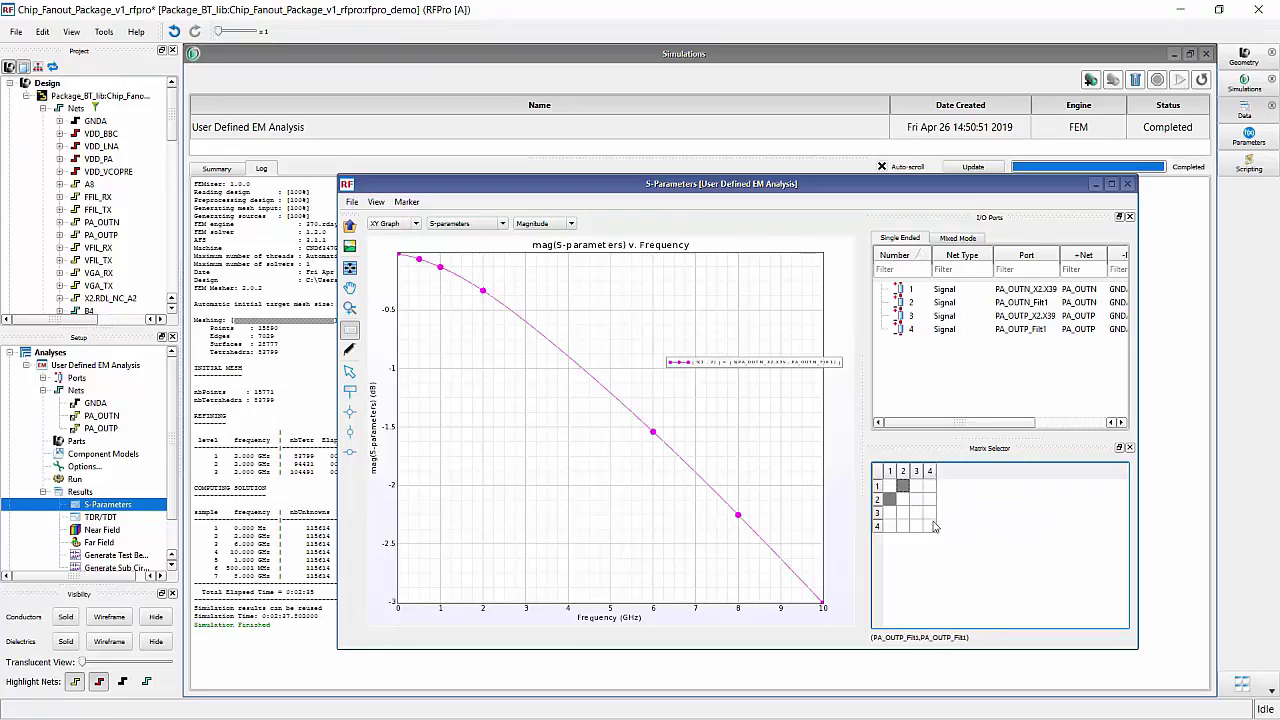
left_click(930, 513, "ctrl")
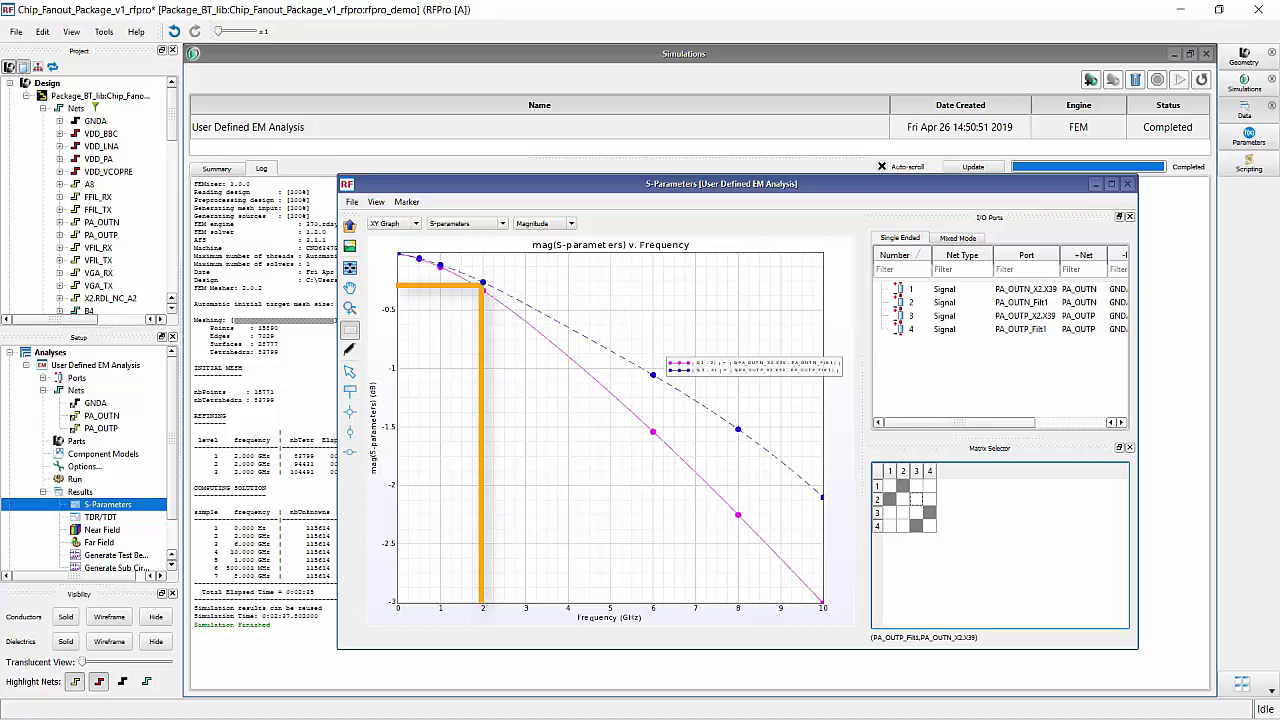
left_click(50, 352)
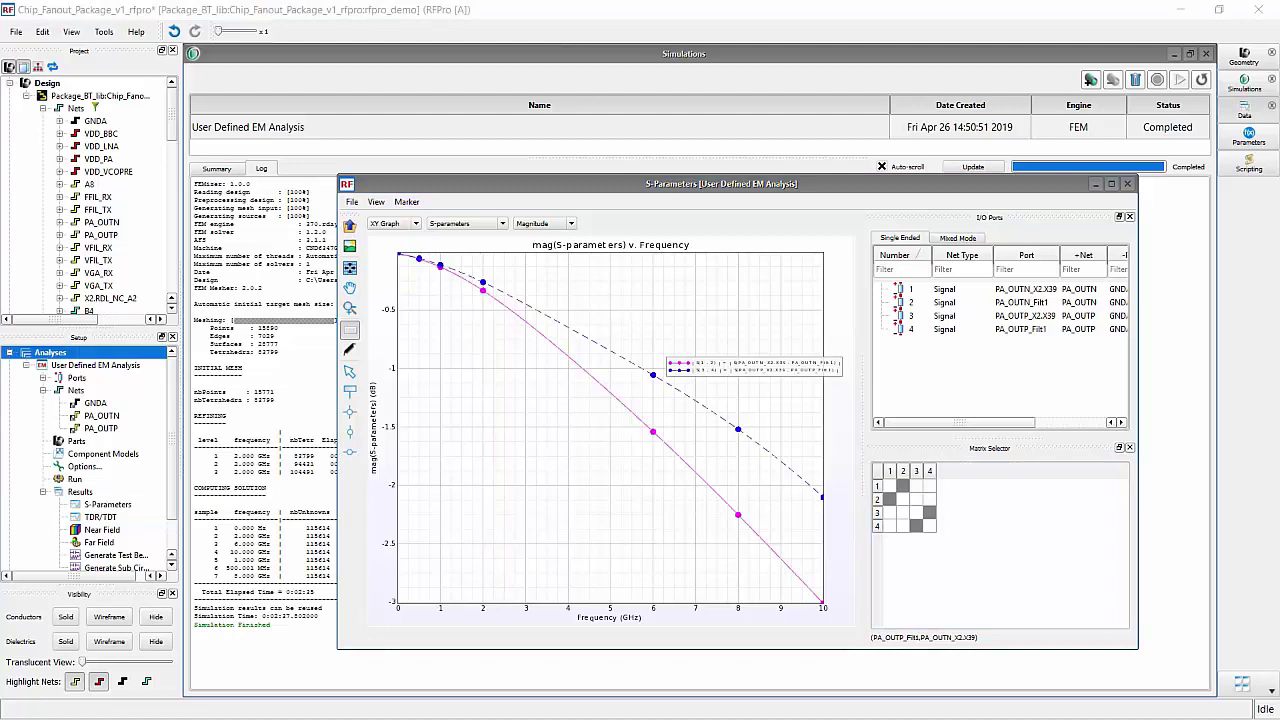
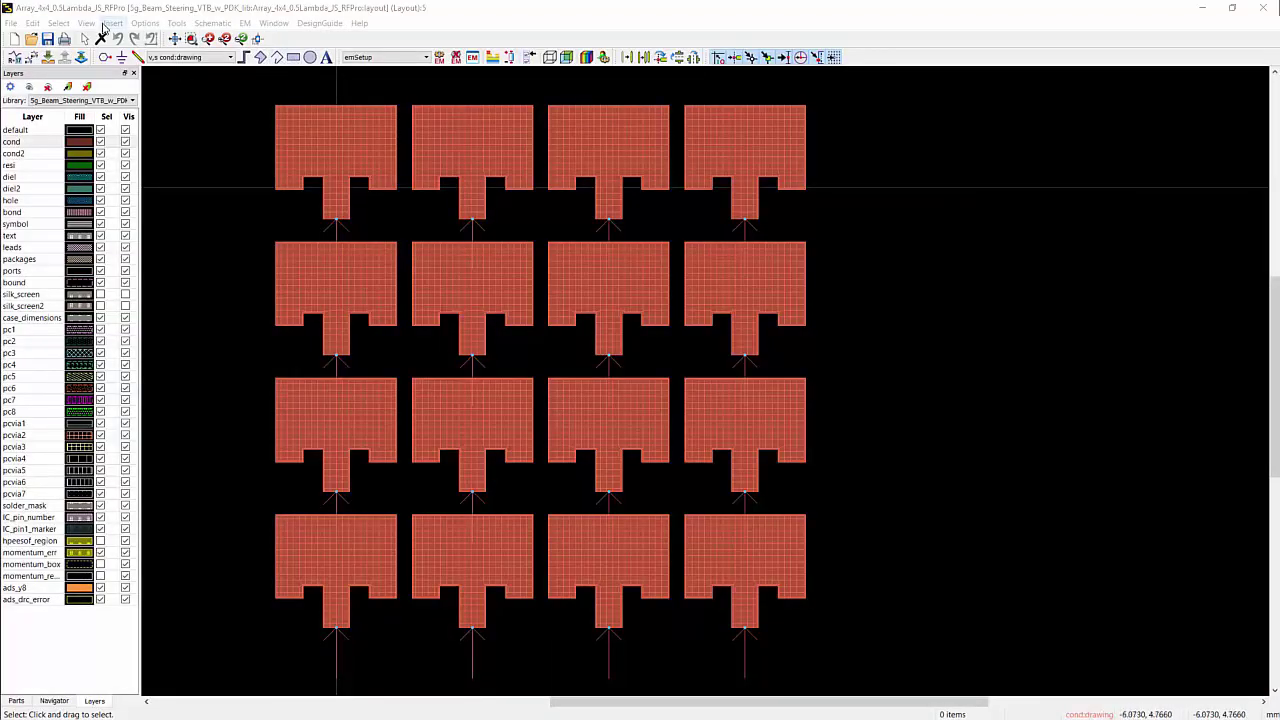
Open the RFPro view of the Array_4x4_0.5Lambda_JS_RFPro patch antenna array layout.
left_click(176, 24)
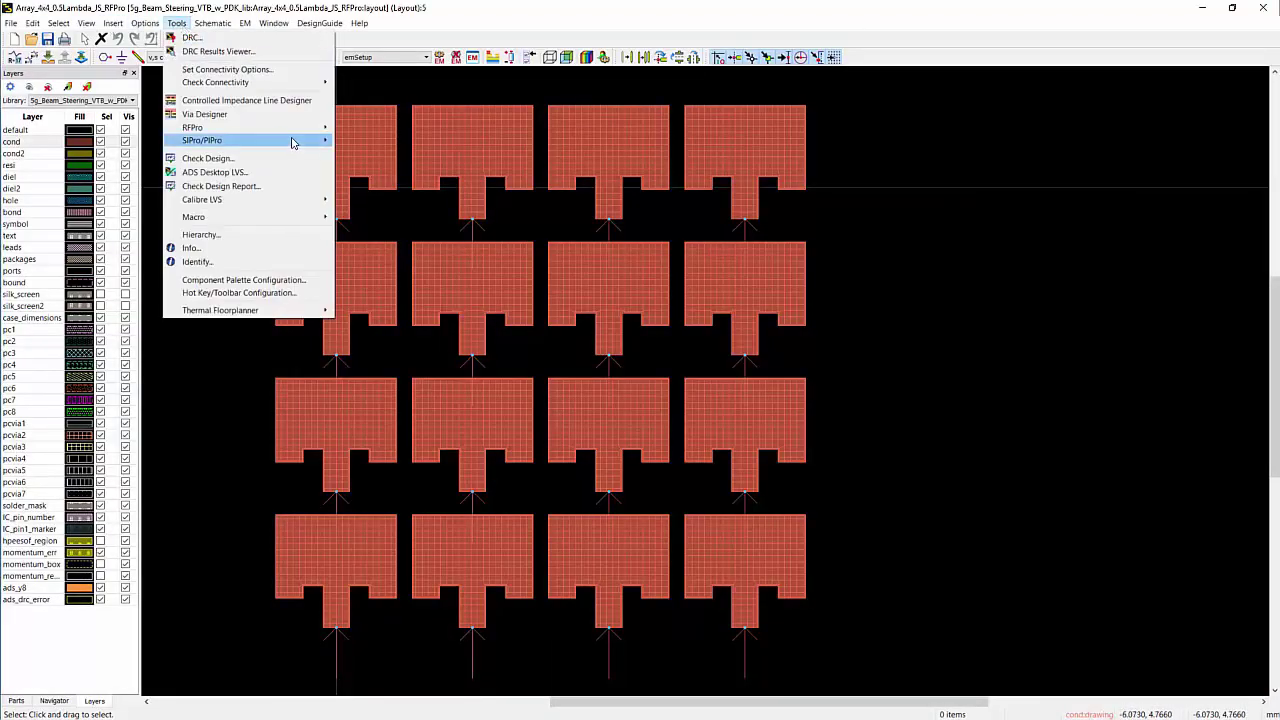
mouse_move(282, 128)
left_click(358, 128)
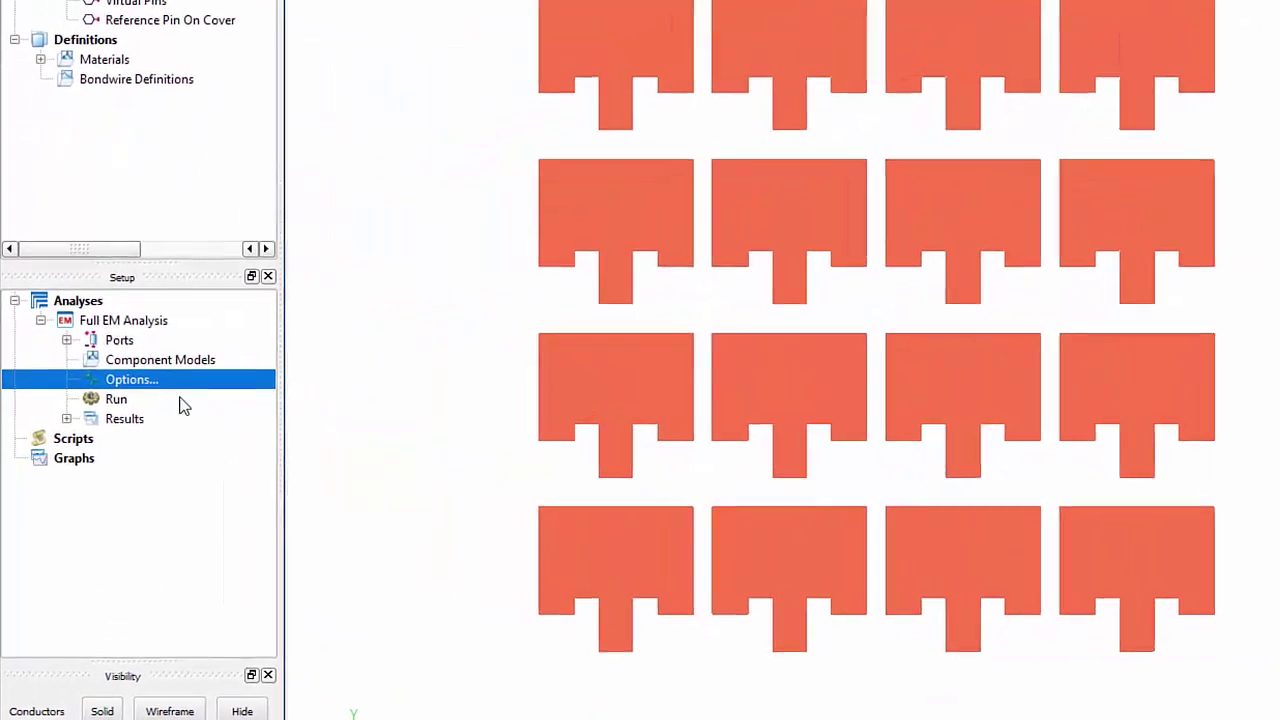
Review the Full EM Analysis options: the Momentum Microwave simulator preset, its mesh density, the frequency plans and the fields storage.
double_click(134, 384)
left_click(633, 363)
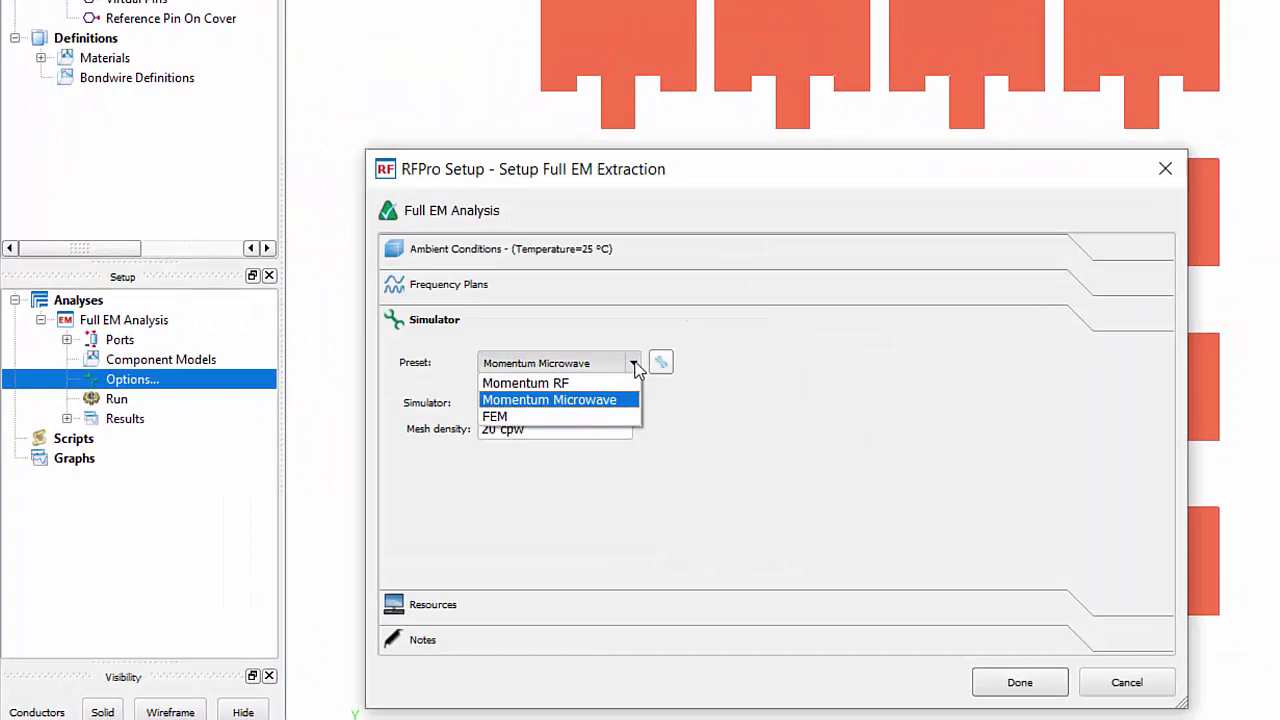
left_click(576, 401)
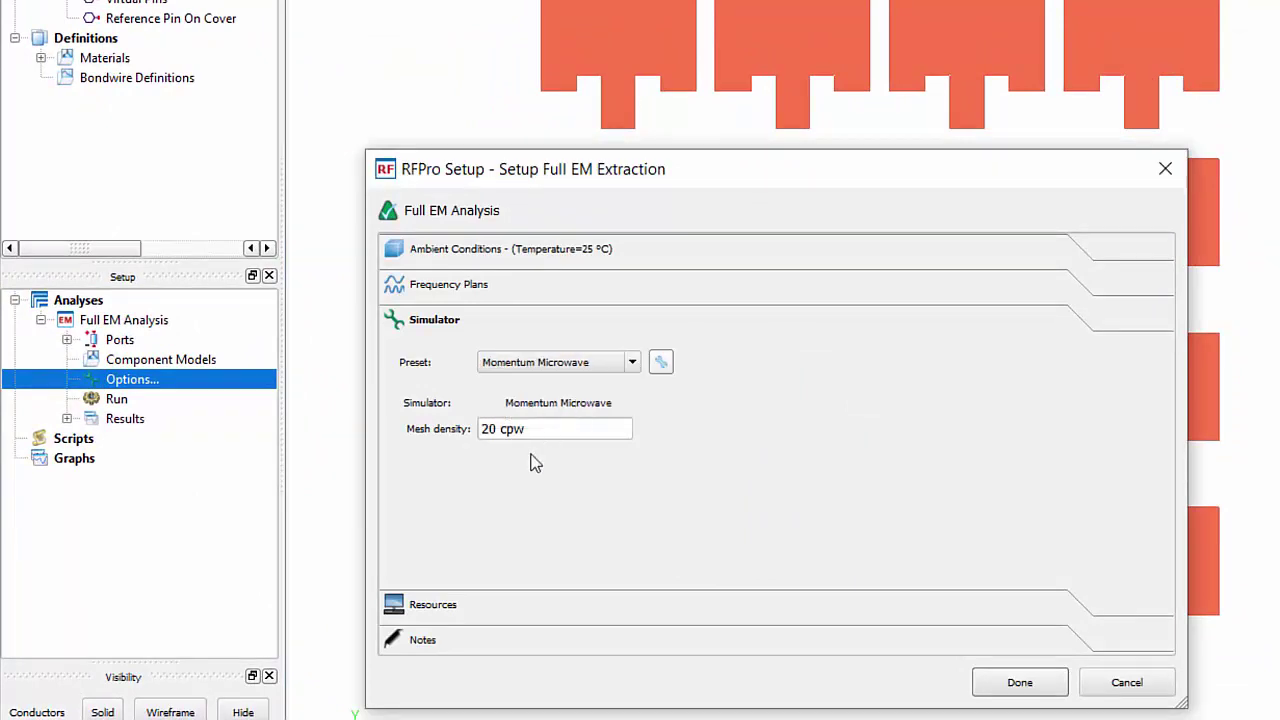
left_click(503, 288)
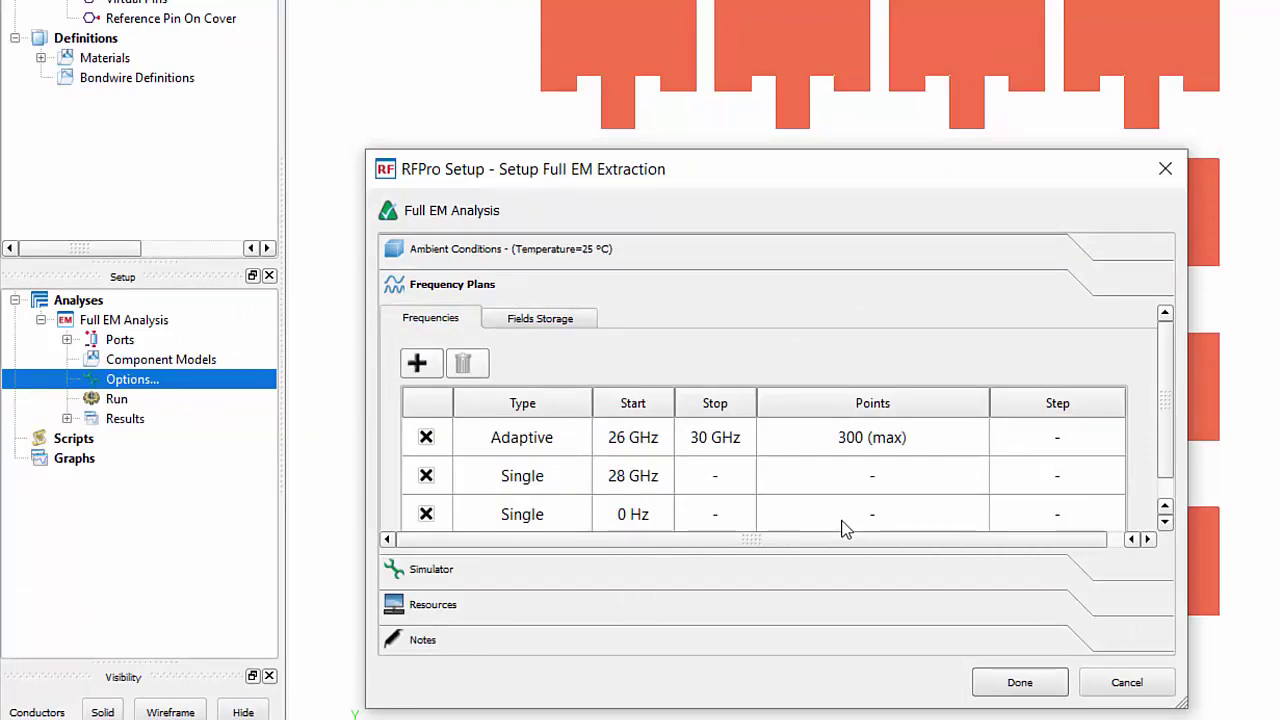
left_click(540, 318)
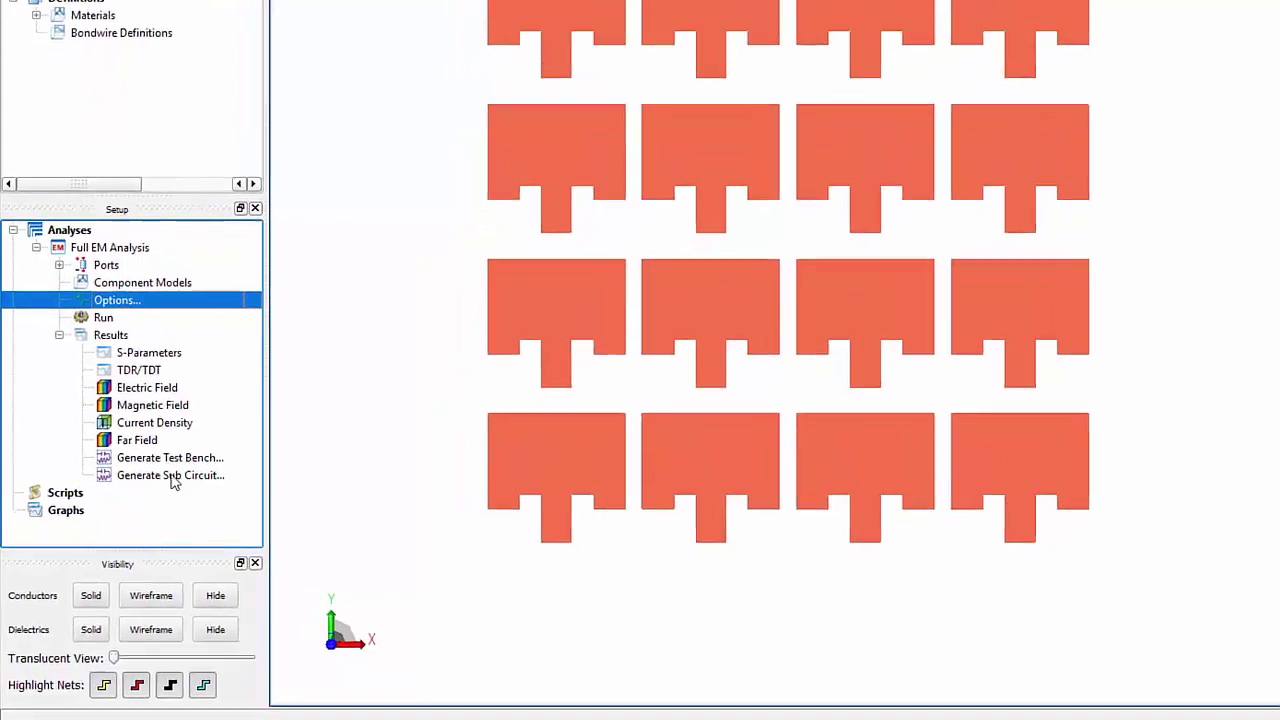
Generate the Full EM Analysis subcircuit of the patch array and place it beside the amplifier chains in the 28GHz_Transmit_4X4Array_no_PDK_RFPro schematic.
left_click(125, 522)
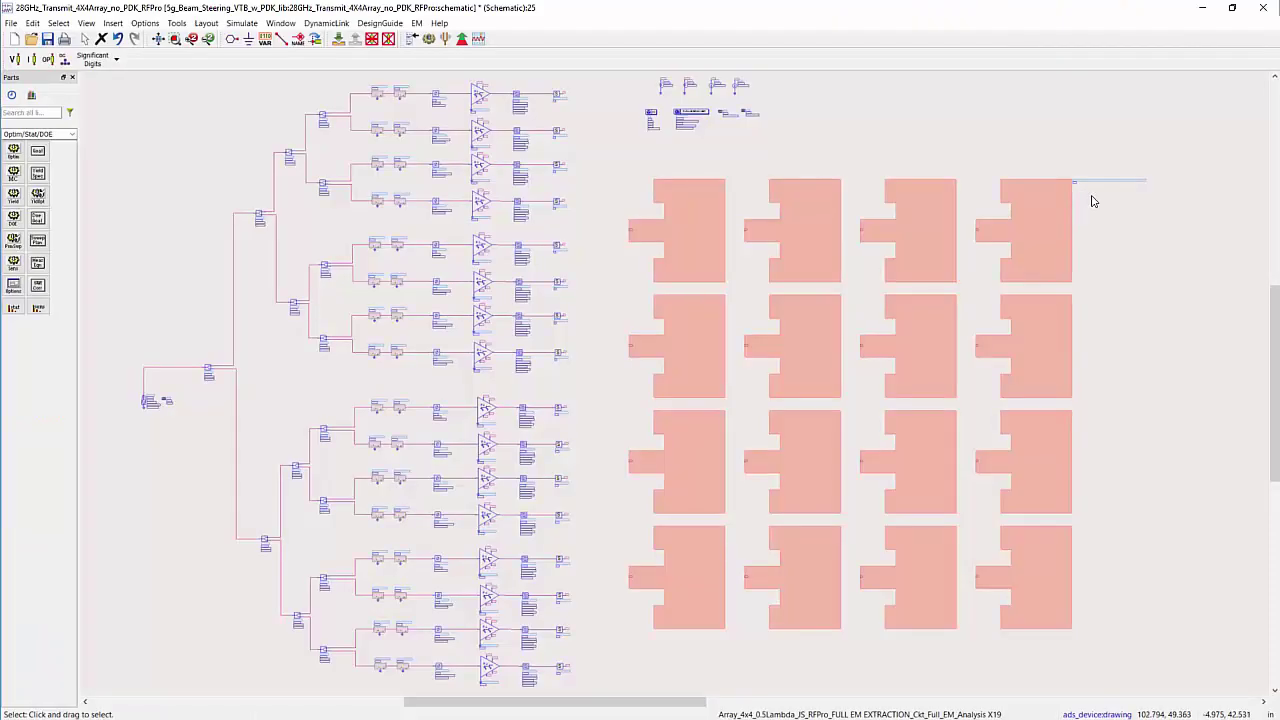
left_click(1063, 211)
scroll(1061, 218, "up", 1)
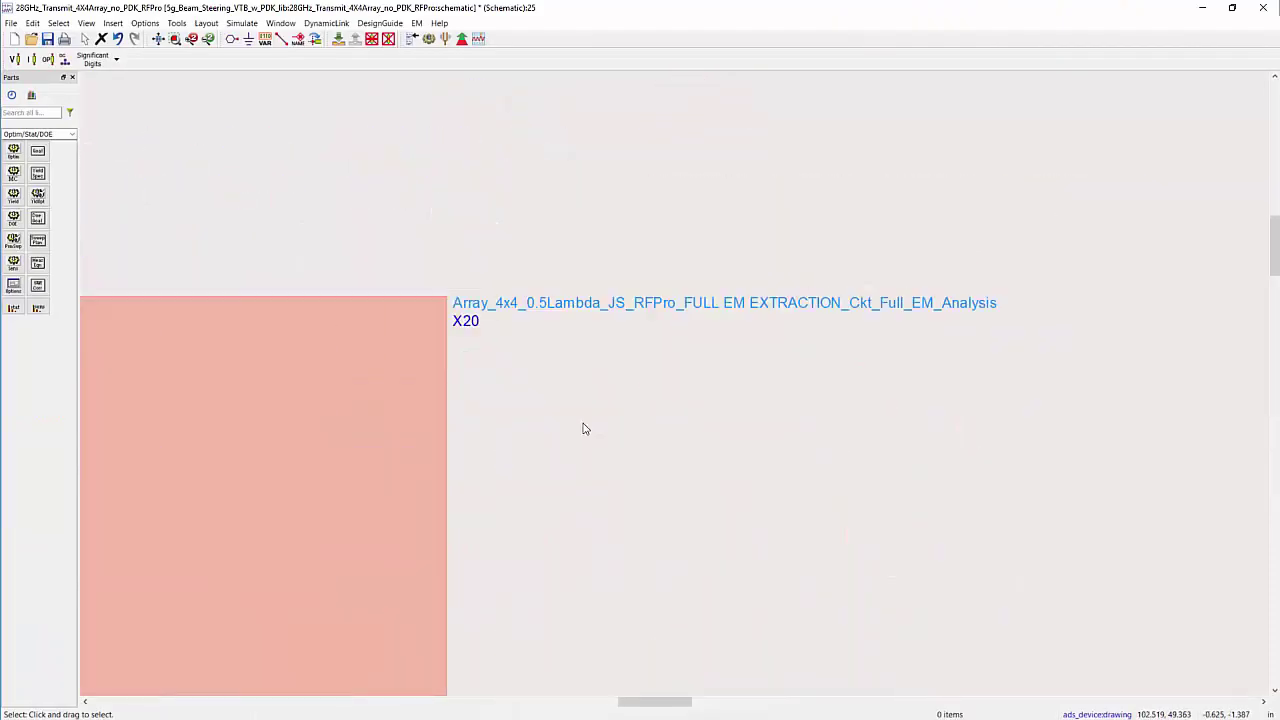
scroll(629, 406, "up", 1)
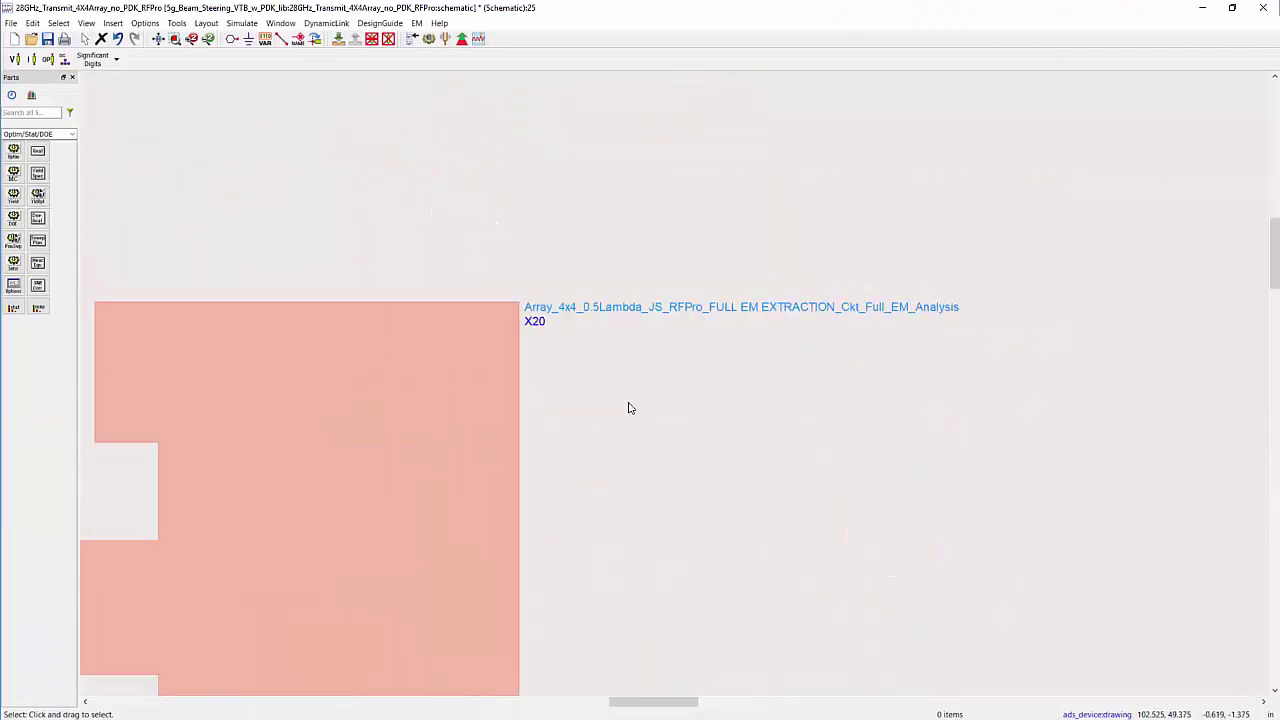
Descend into the placed array subcircuit to examine its SnP block and port connections, and return to the parent schematic.
scroll(629, 406, "down", 5)
left_click(340, 42)
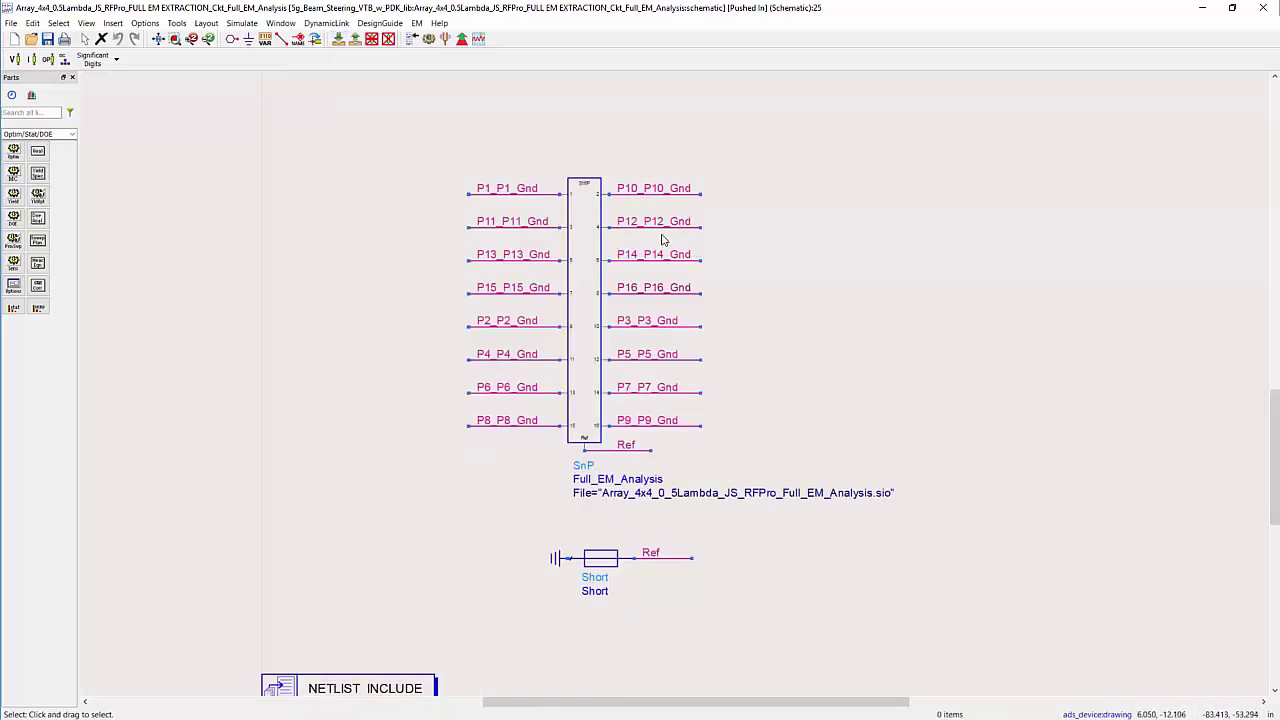
left_click(355, 38)
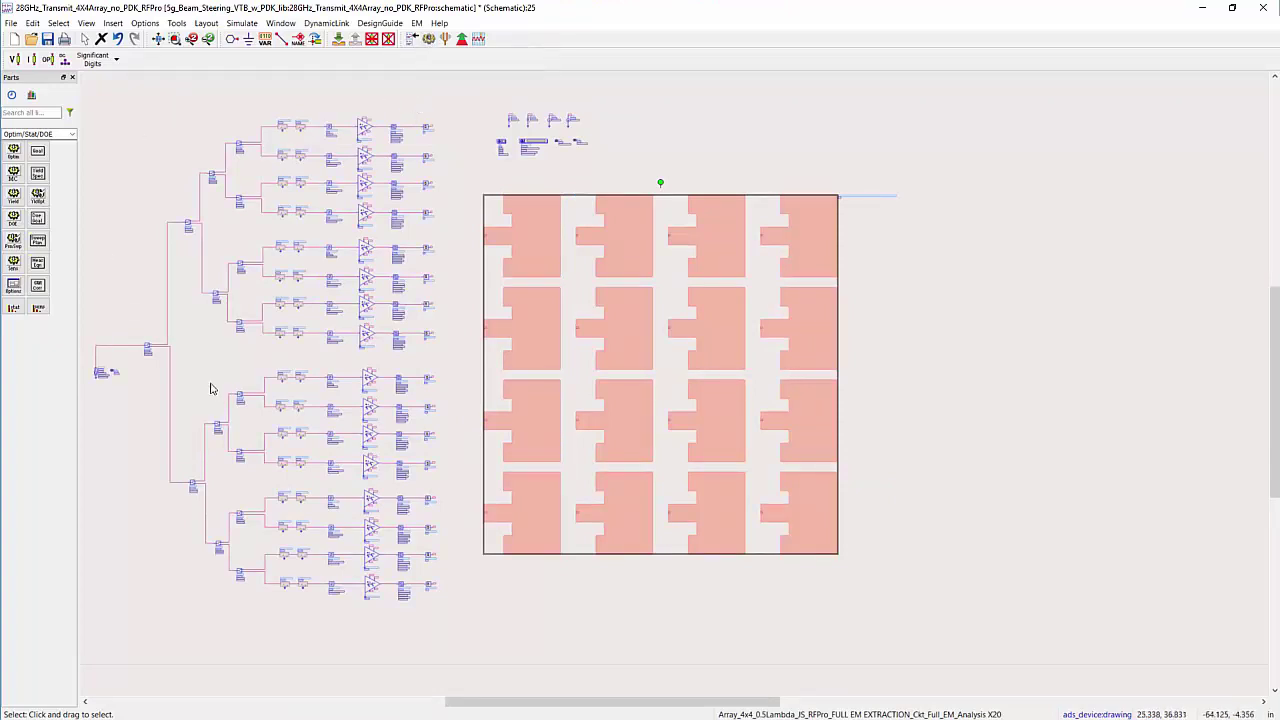
Simulate the transmit array schematic and examine the simulation log for the phase-shift sweep points and the written dataset.
left_click(430, 38)
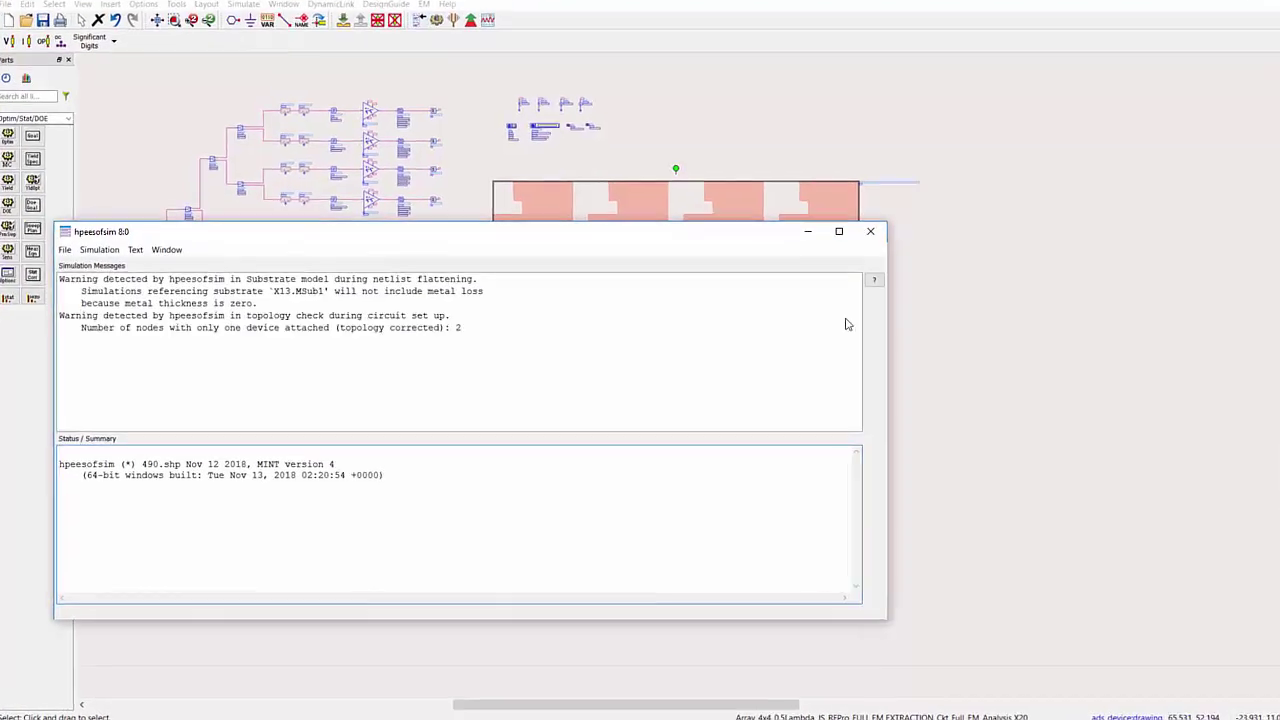
left_click_drag(975, 324, 1131, 326)
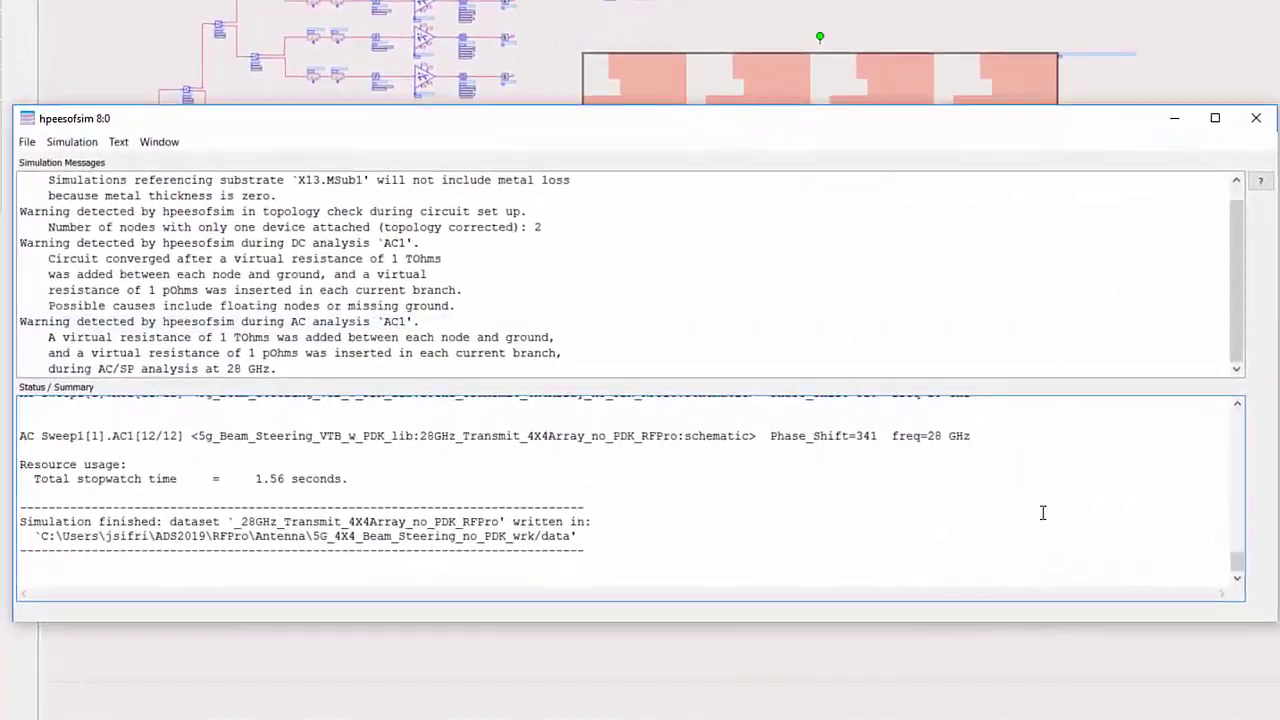
scroll(1043, 512, "up", 15)
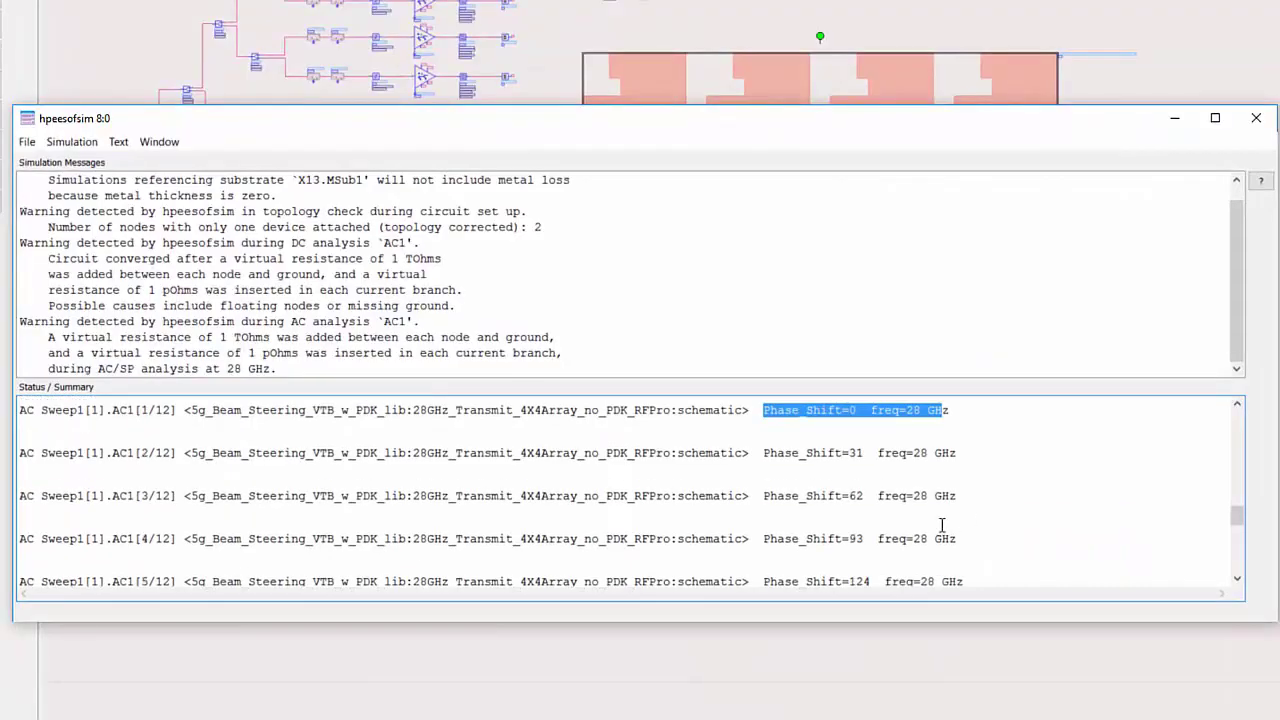
left_click_drag(763, 453, 892, 459)
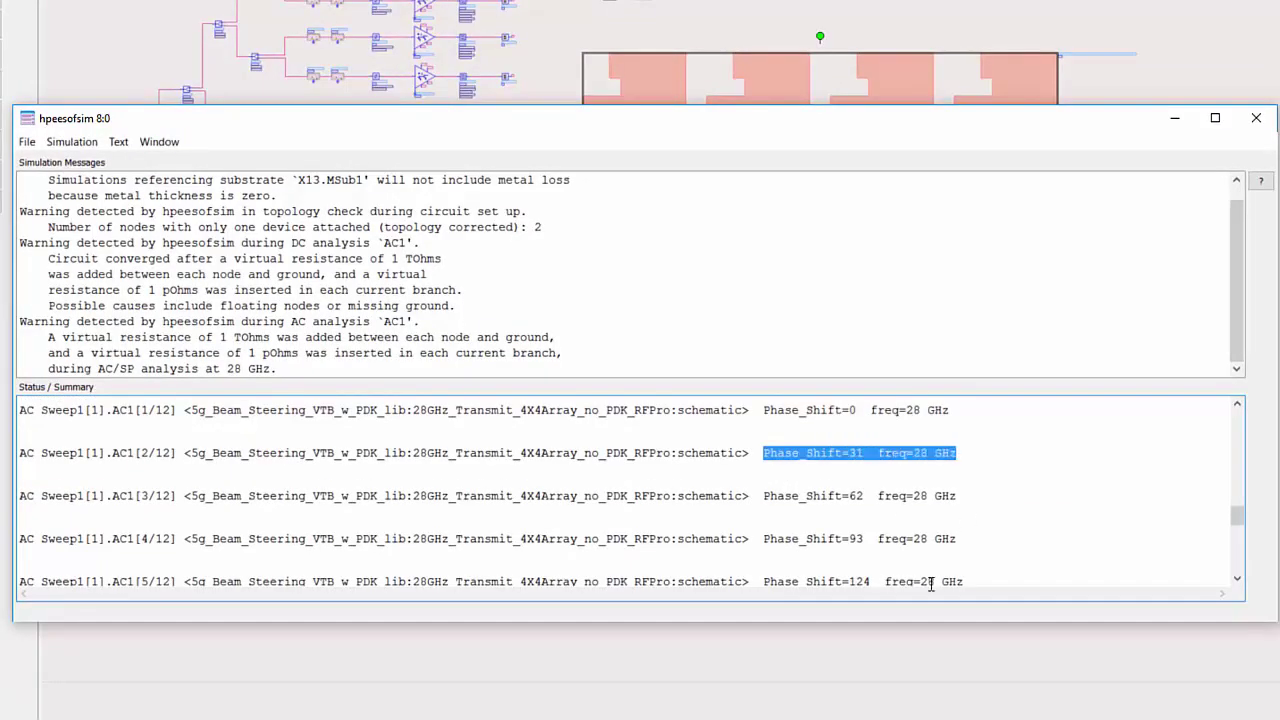
left_click_drag(763, 495, 965, 497)
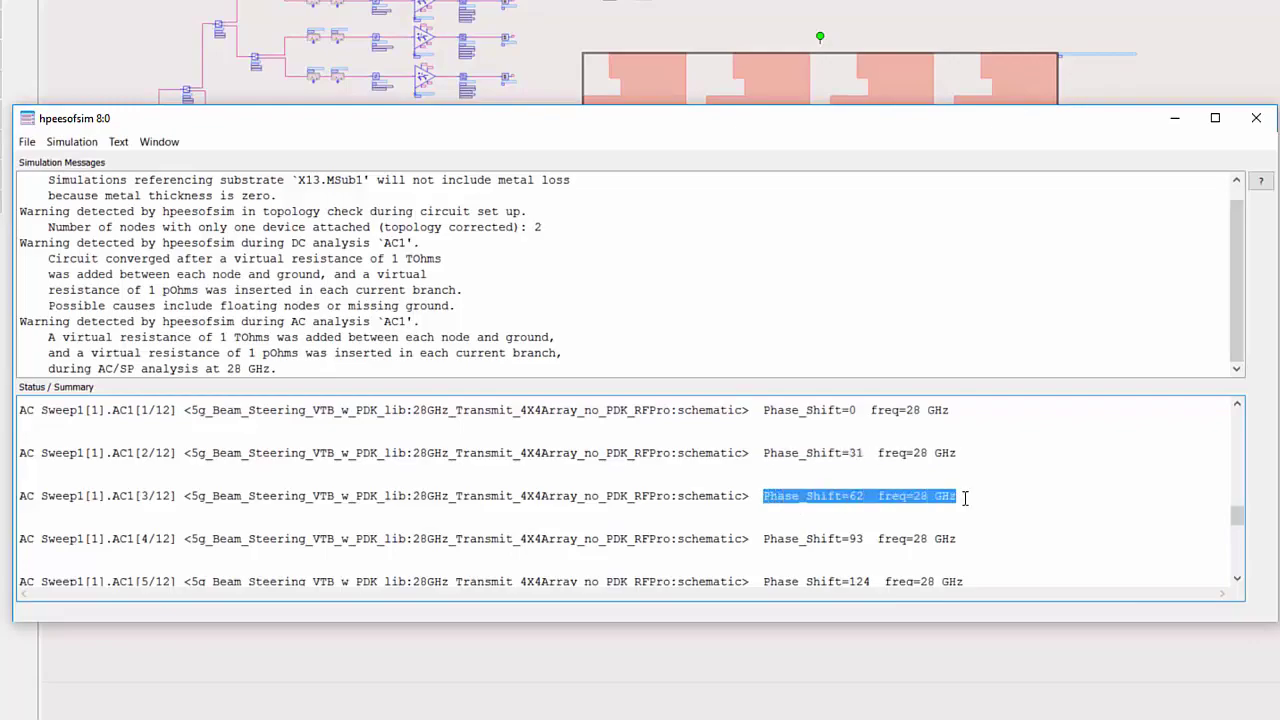
scroll(884, 536, "down", 15)
left_click_drag(170, 557, 514, 557)
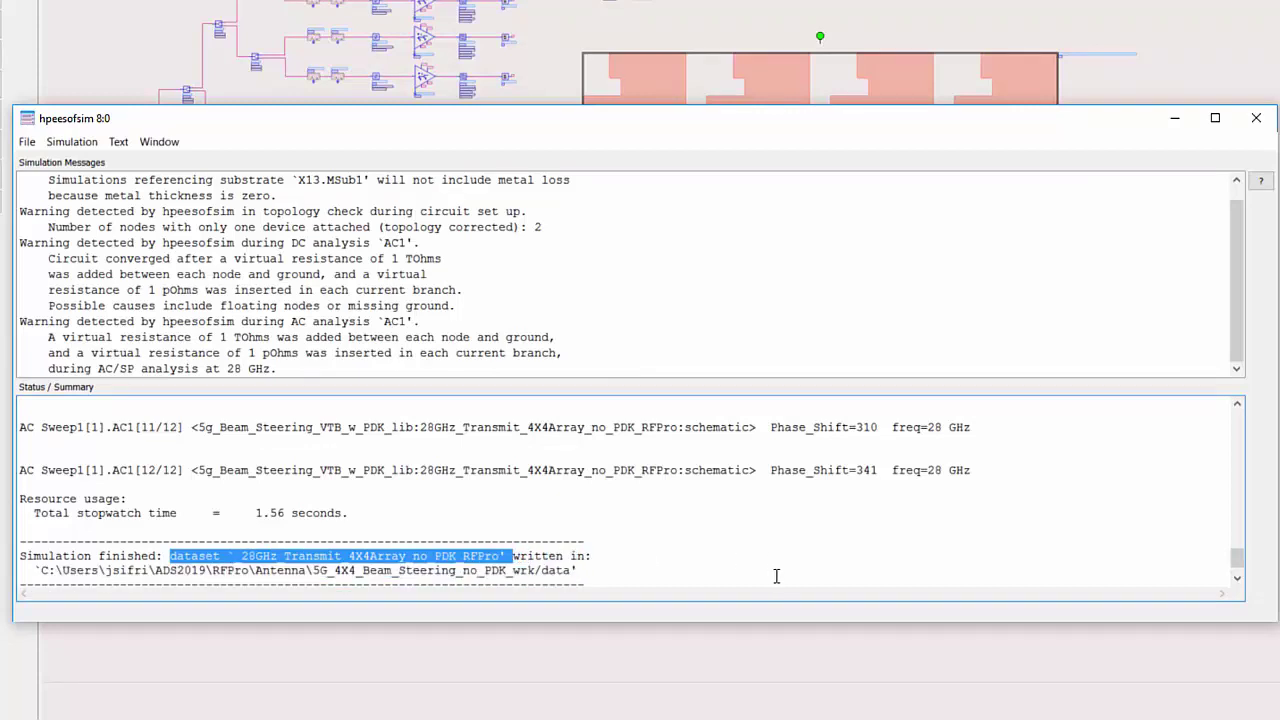
left_click(716, 530)
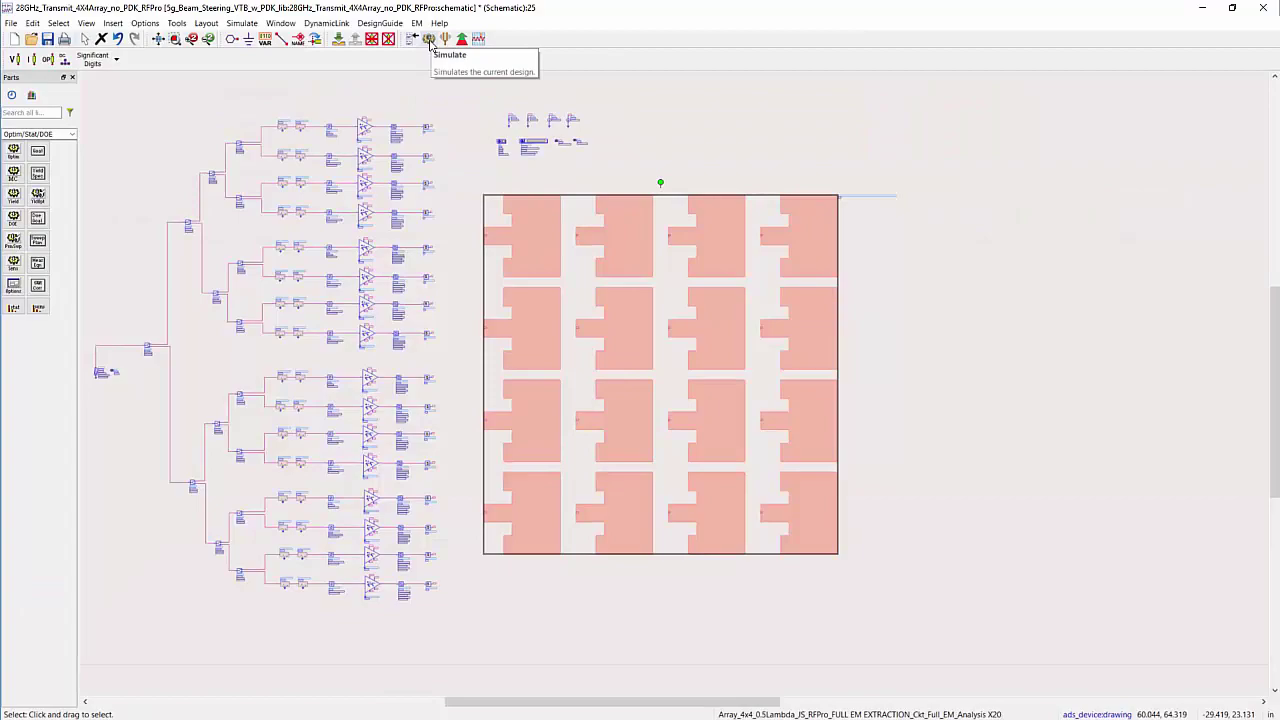
left_click(428, 40)
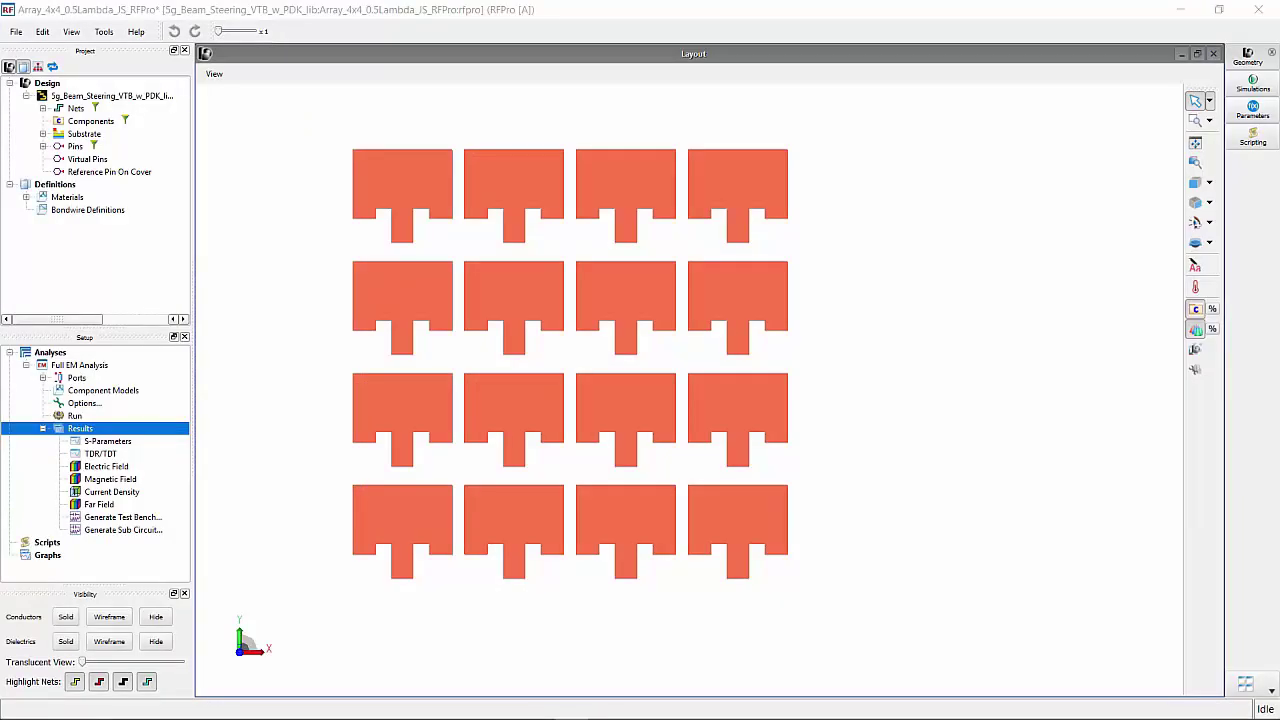
Display the array's far field with Circuit Excitation, using the newest dataset, _28GHz_Transmit_4X4Array_no_PDK_RFPro.ds, as the source.
left_click(102, 507)
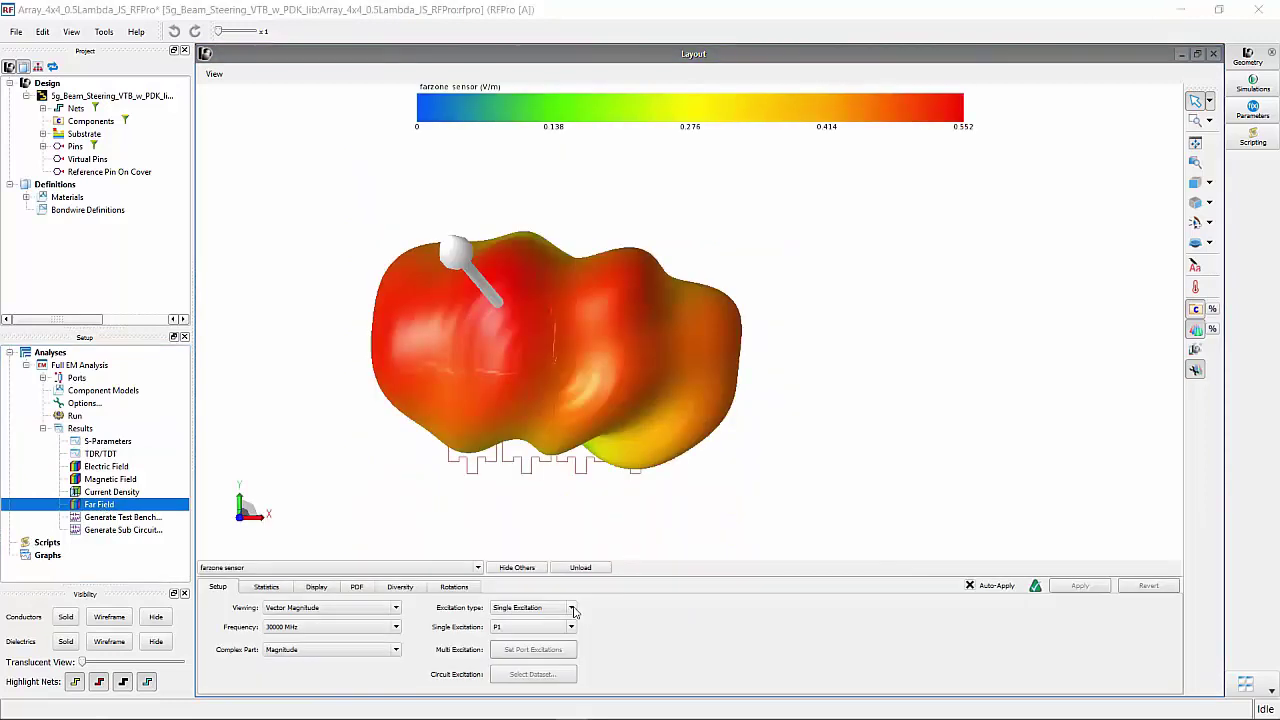
left_click(572, 608)
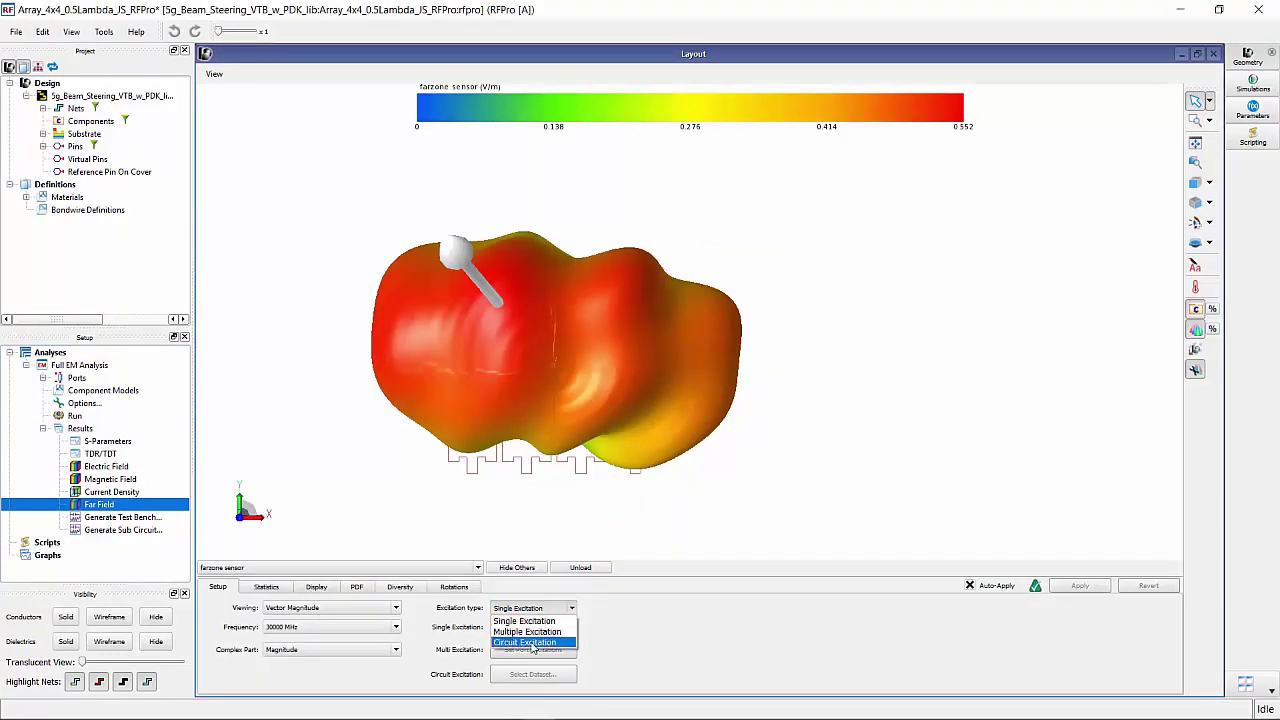
left_click(524, 642)
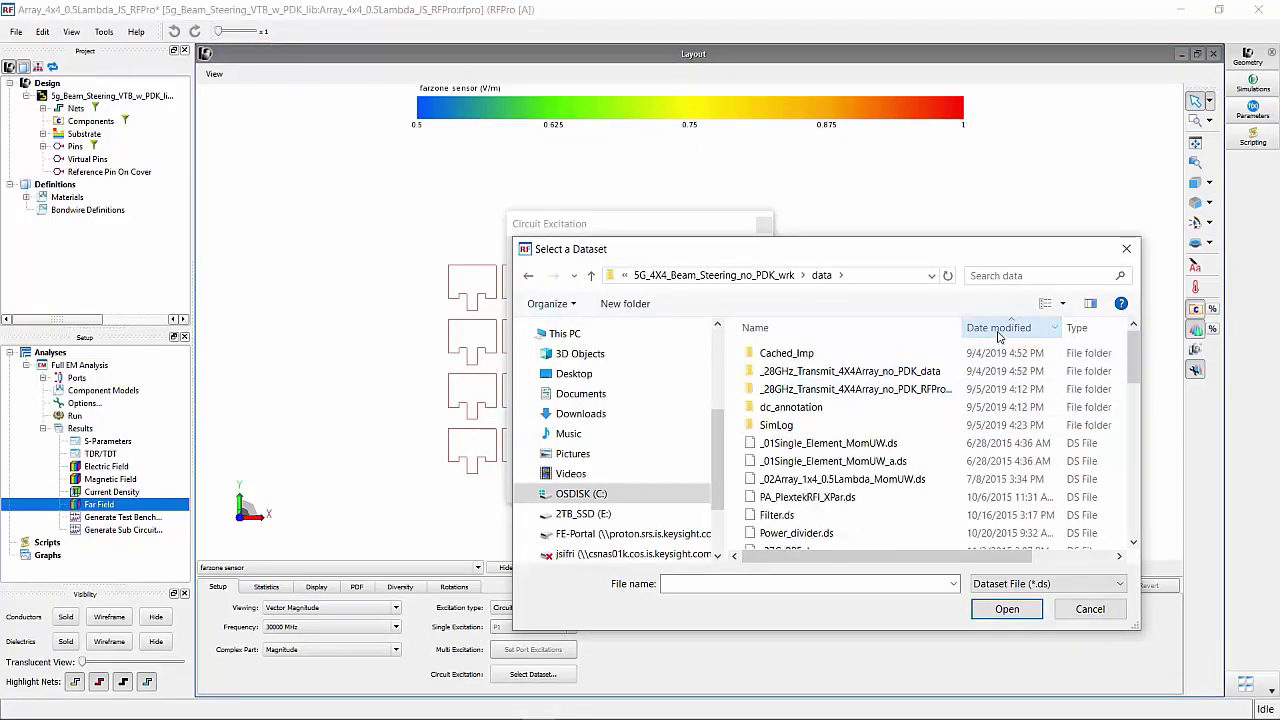
left_click(998, 330)
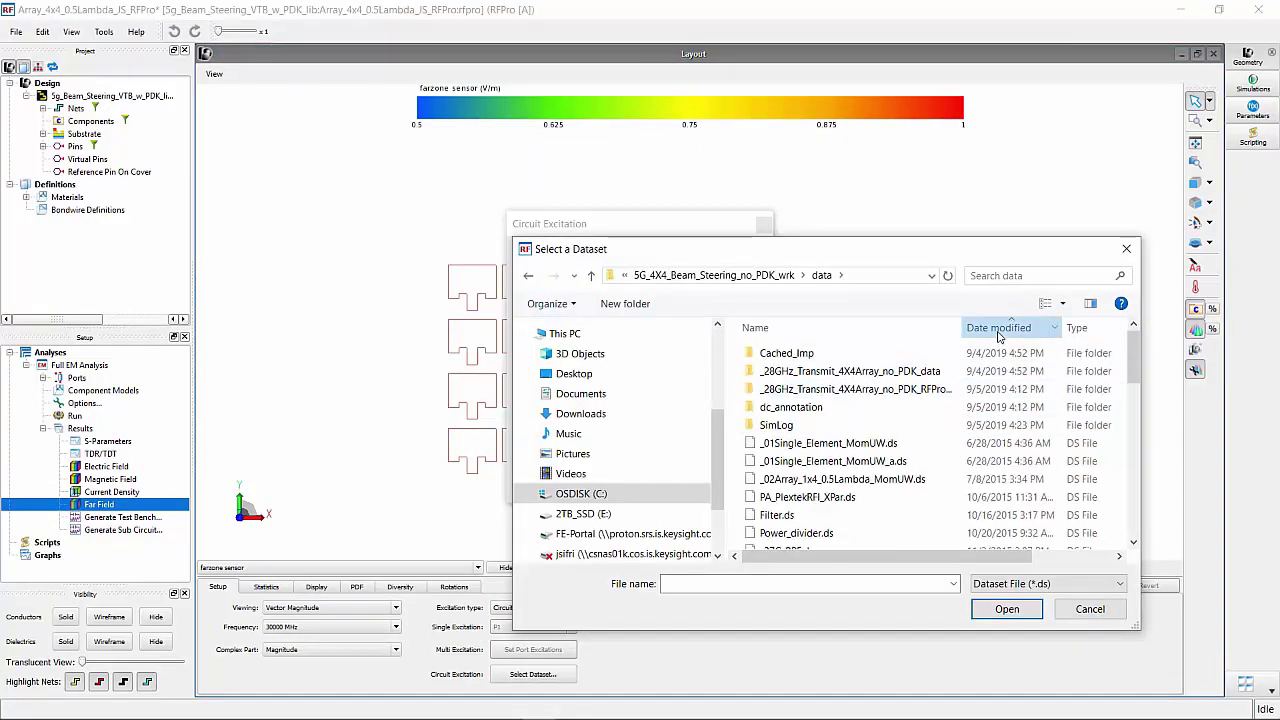
double_click(873, 354)
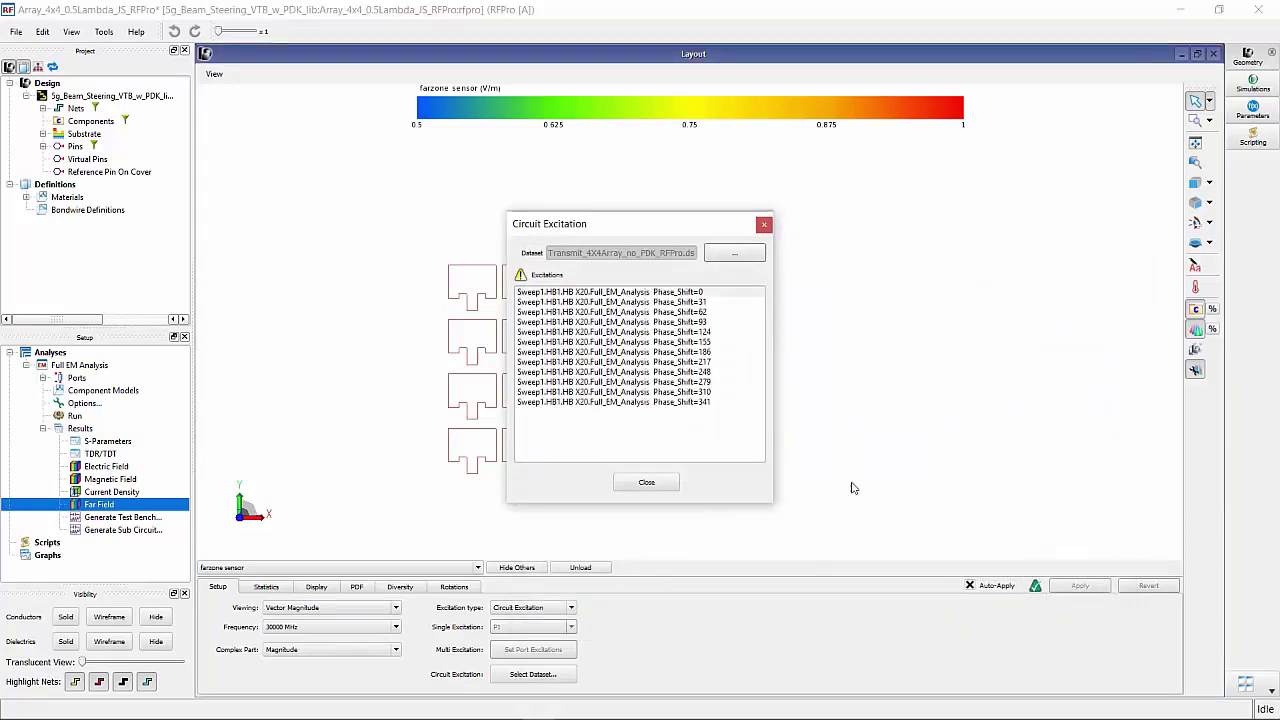
Move the circuit excitation list clear of the array and set the far-field frequency to 28000 MHz.
left_click_drag(637, 227, 878, 228)
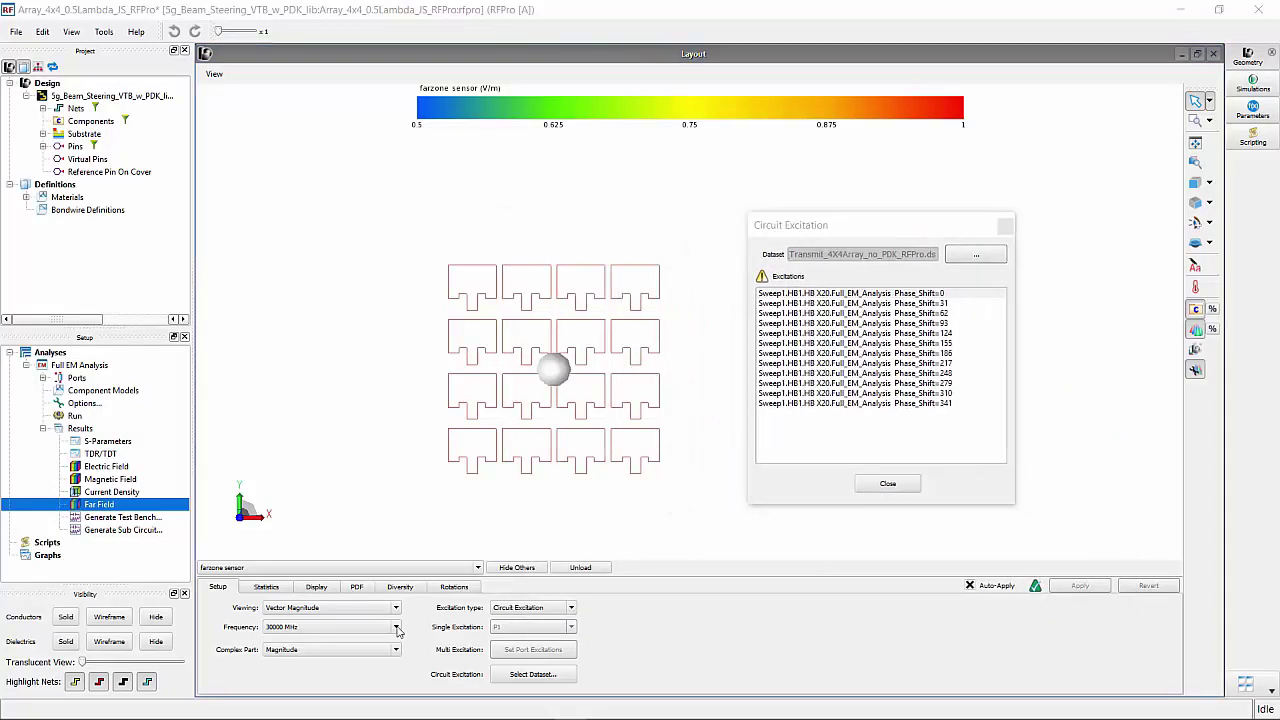
left_click(397, 628)
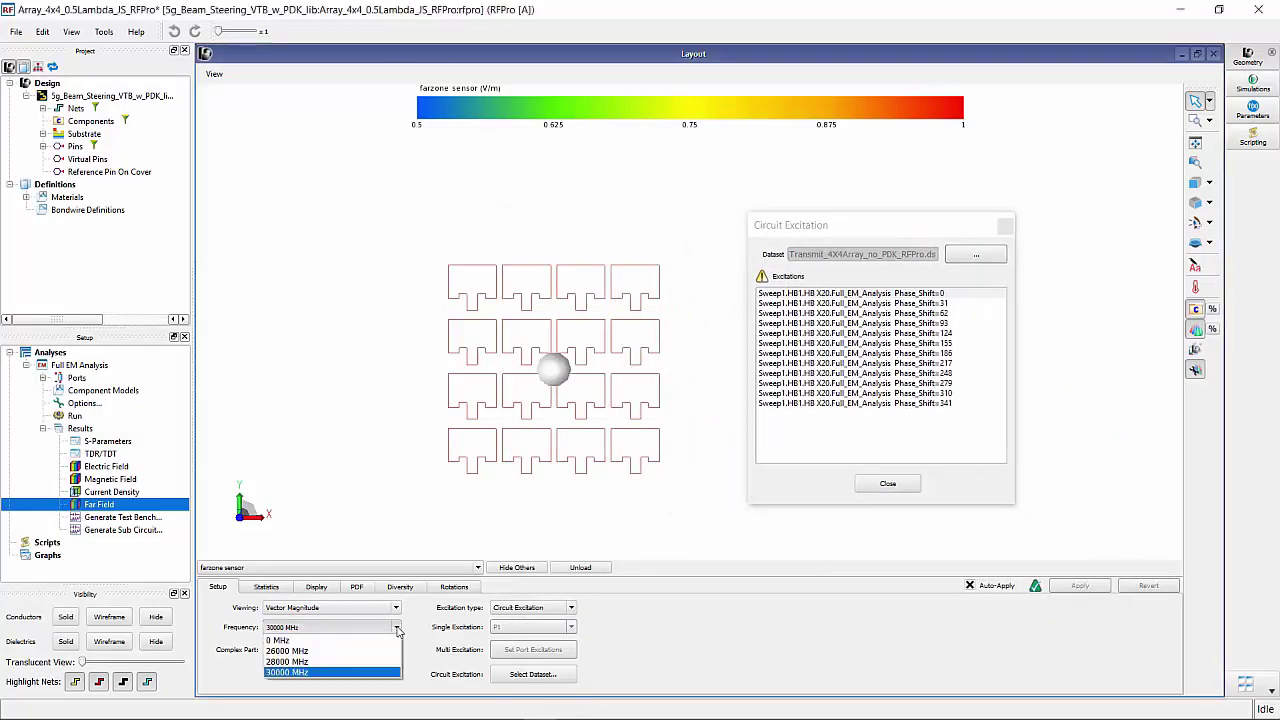
left_click(311, 663)
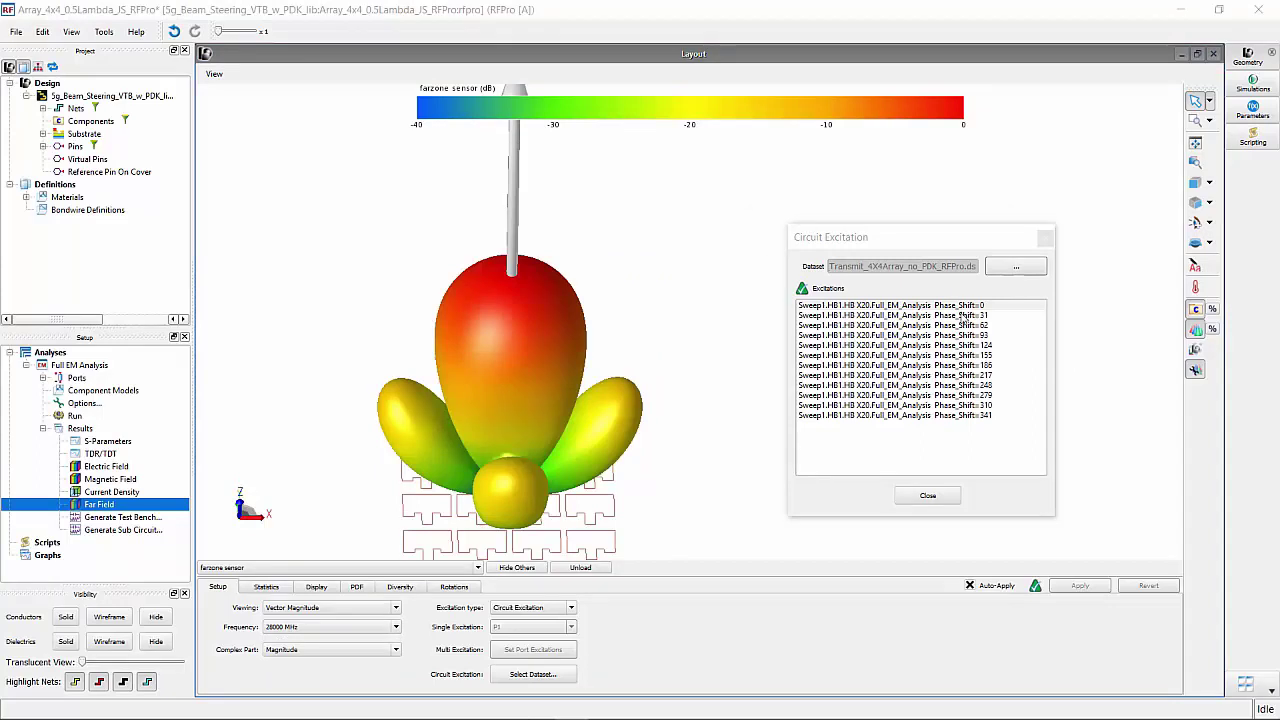
Step the far-field pattern through the circuit excitations from Phase_Shift=31 to 341 to examine beam steering, and return to Phase_Shift=0.
left_click(962, 316)
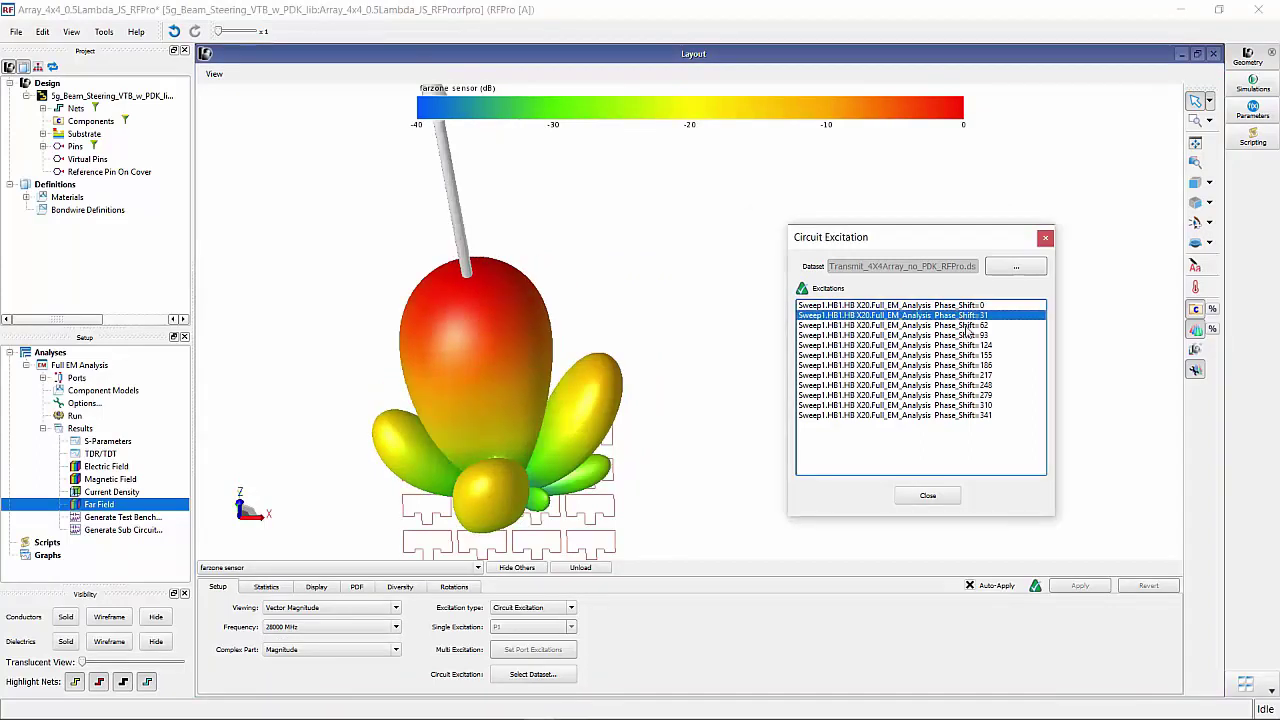
left_click(968, 326)
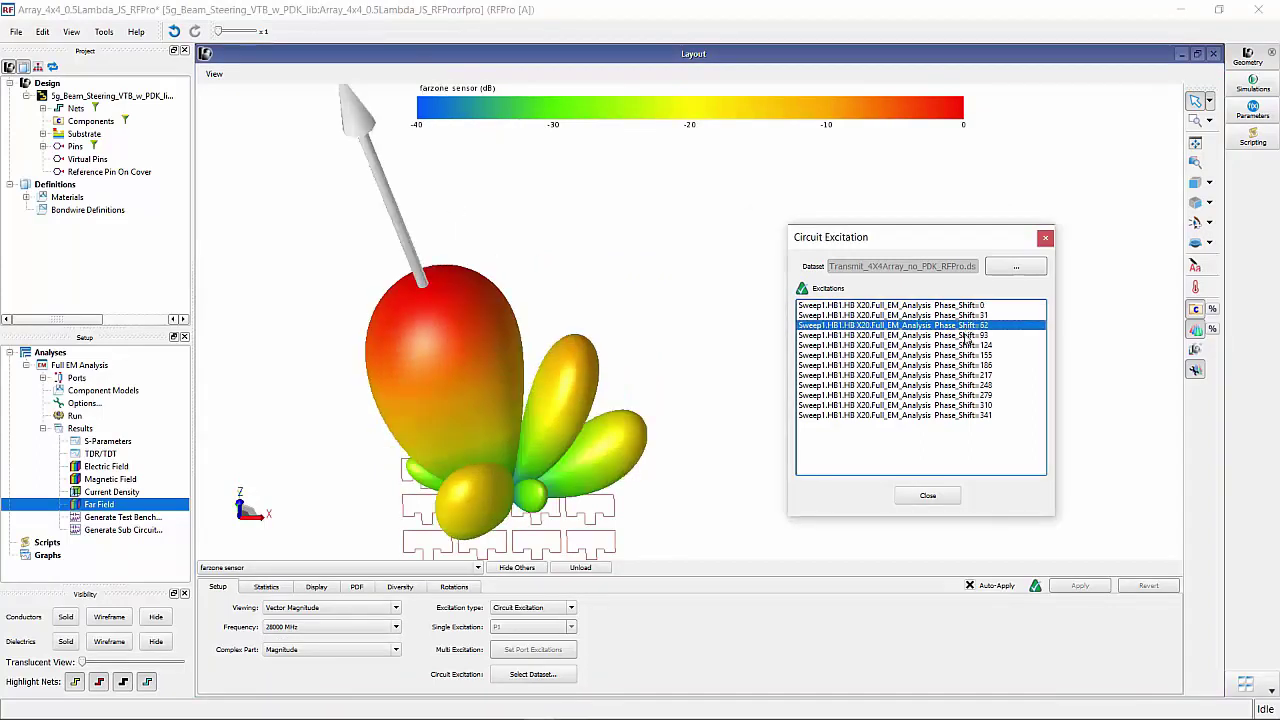
left_click(966, 336)
left_click(966, 345)
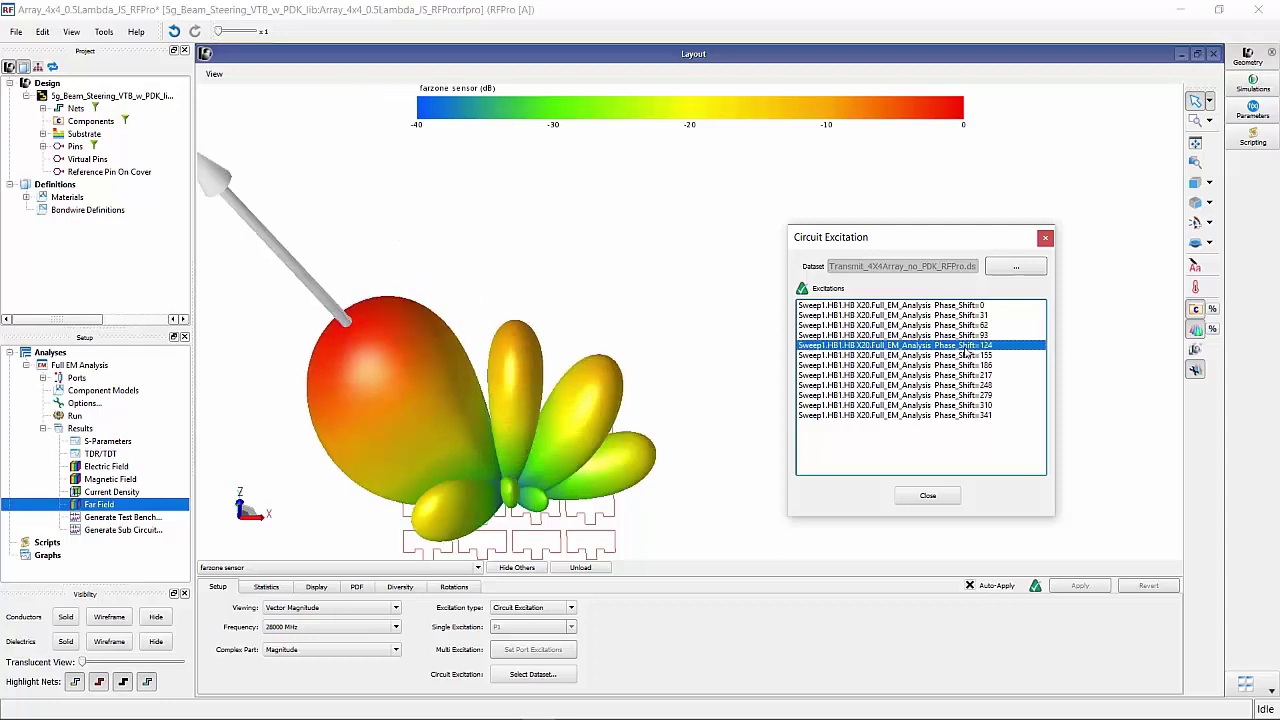
left_click(966, 355)
left_click(968, 365)
left_click(966, 376)
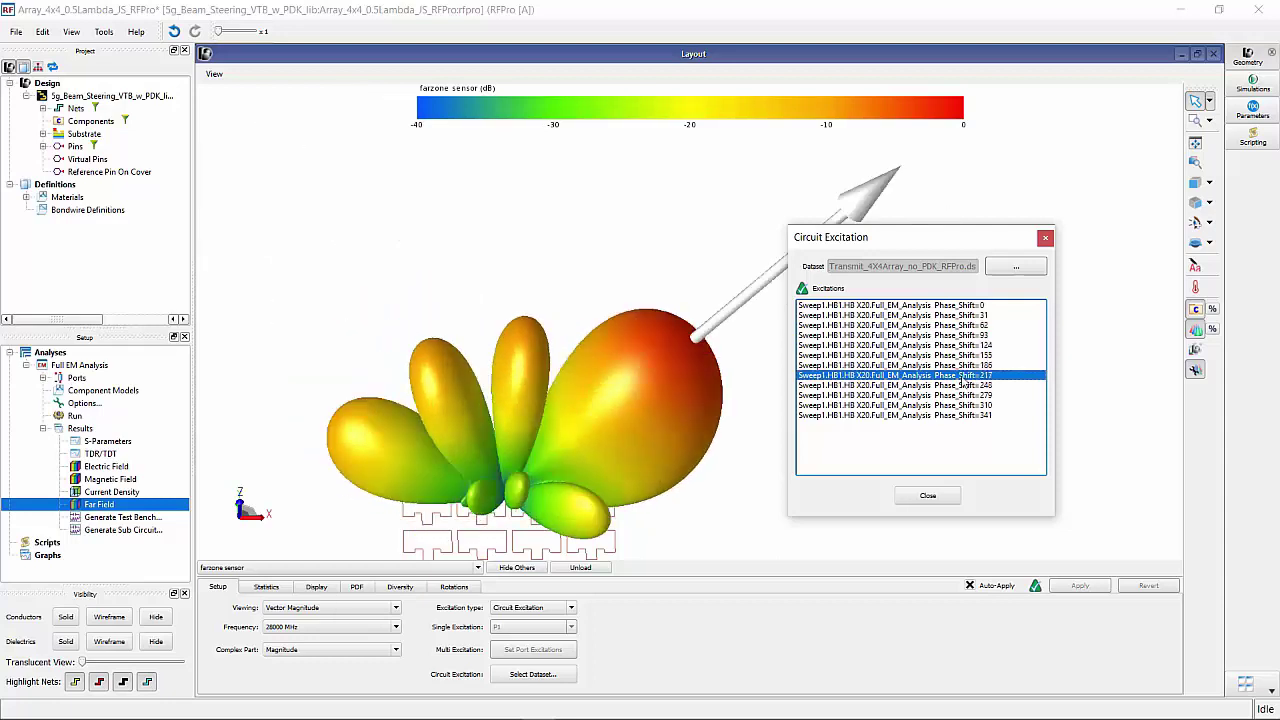
left_click(964, 385)
left_click(960, 396)
left_click(962, 406)
left_click(964, 415)
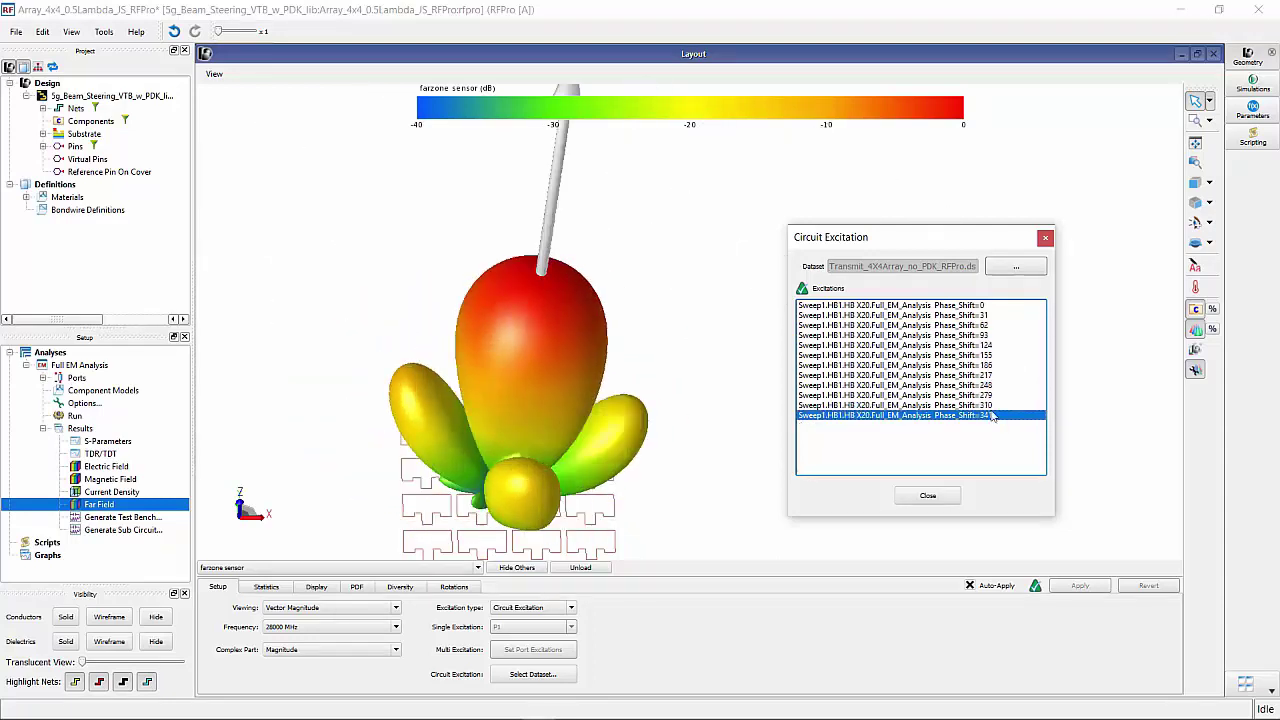
left_click(960, 306)
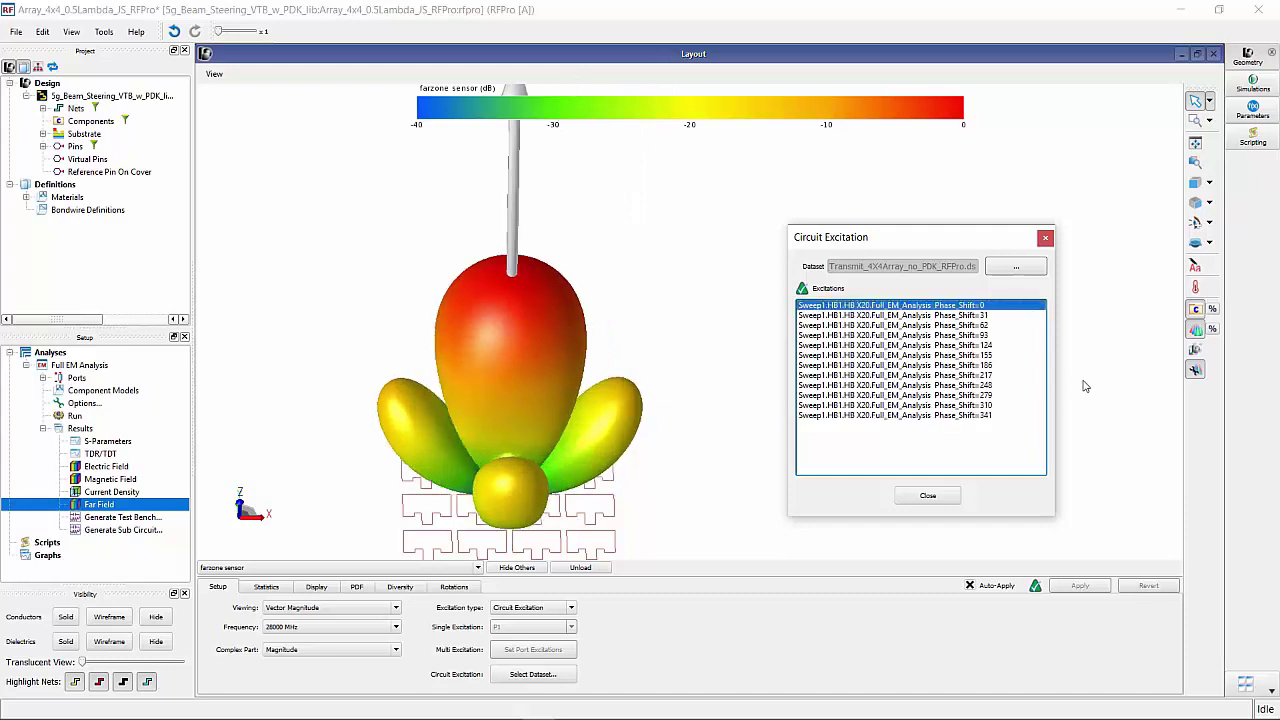
Display the array's current density and step through the circuit excitations from Phase_Shift=31 to 341 to examine the patch currents.
left_click(105, 492)
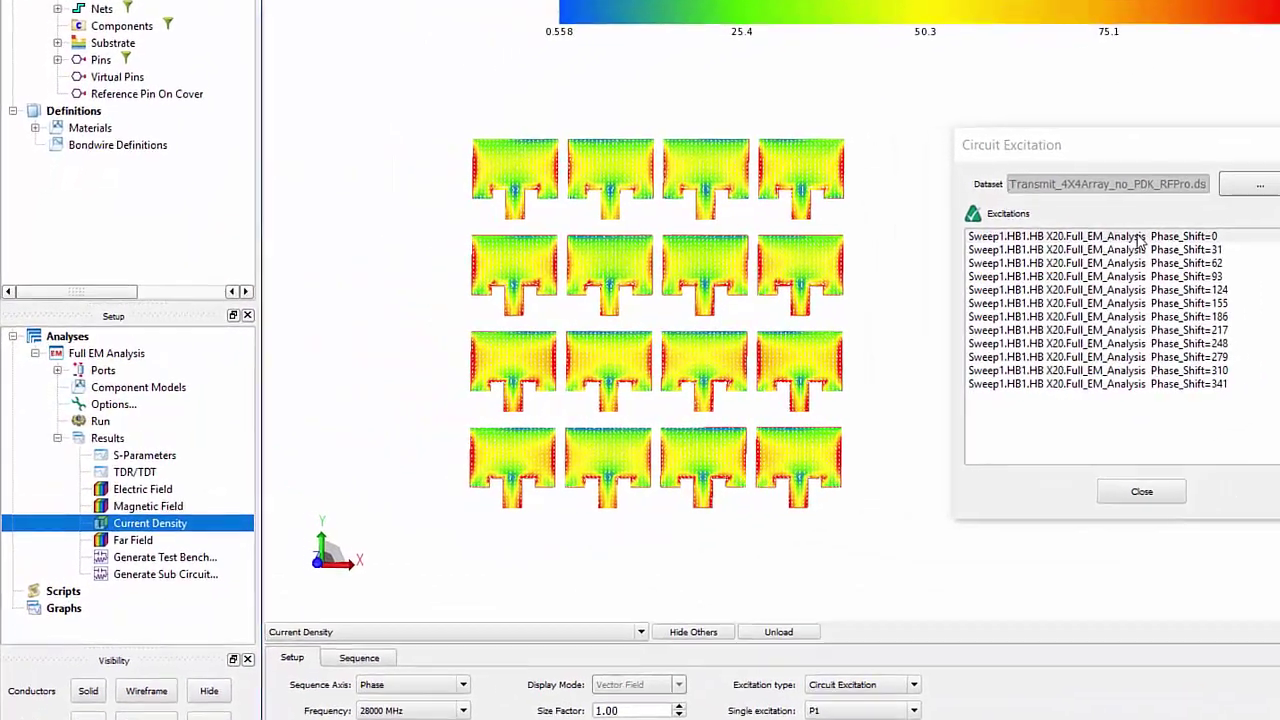
left_click(1070, 259)
left_click(1158, 262)
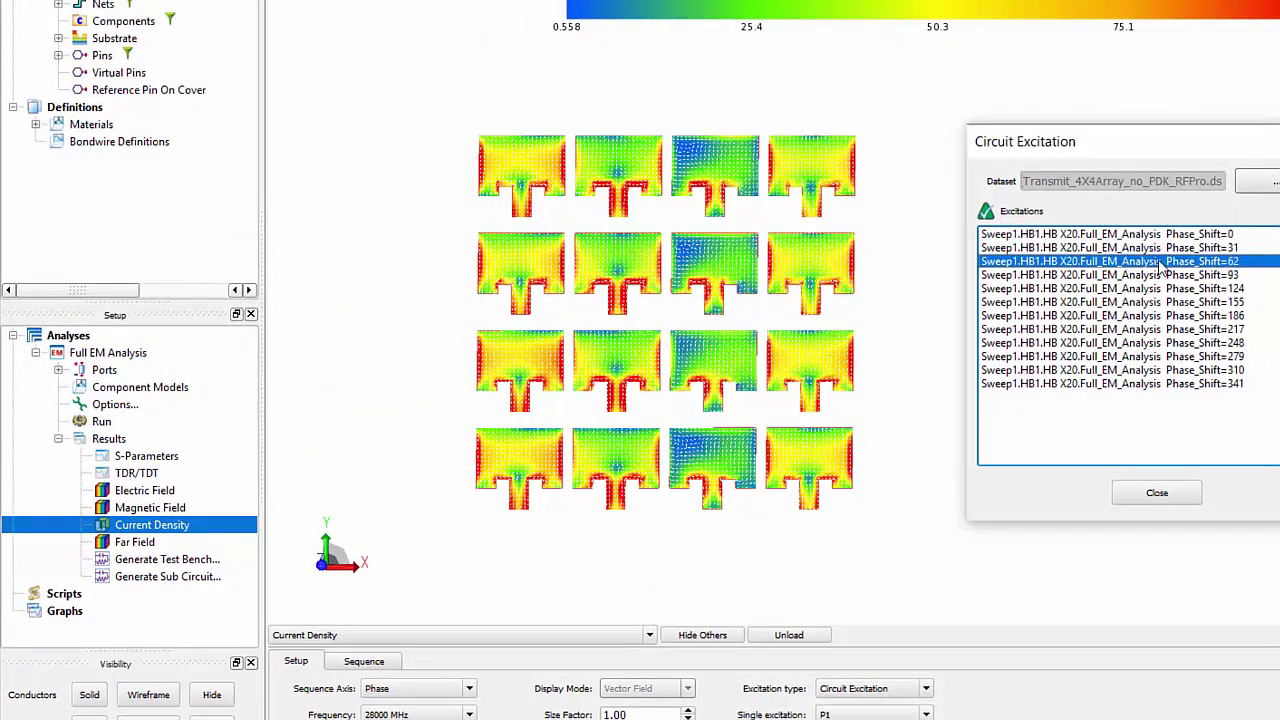
left_click(1158, 275)
left_click(1158, 289)
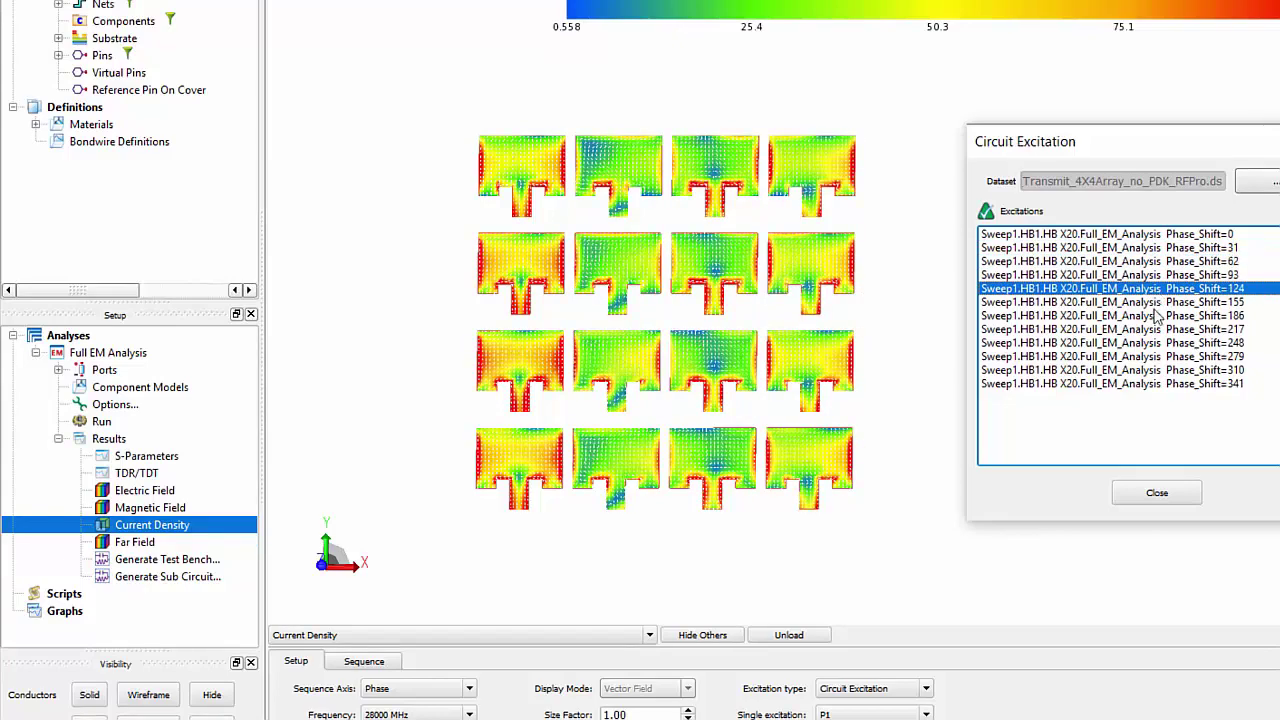
left_click(1159, 302)
left_click(1172, 328)
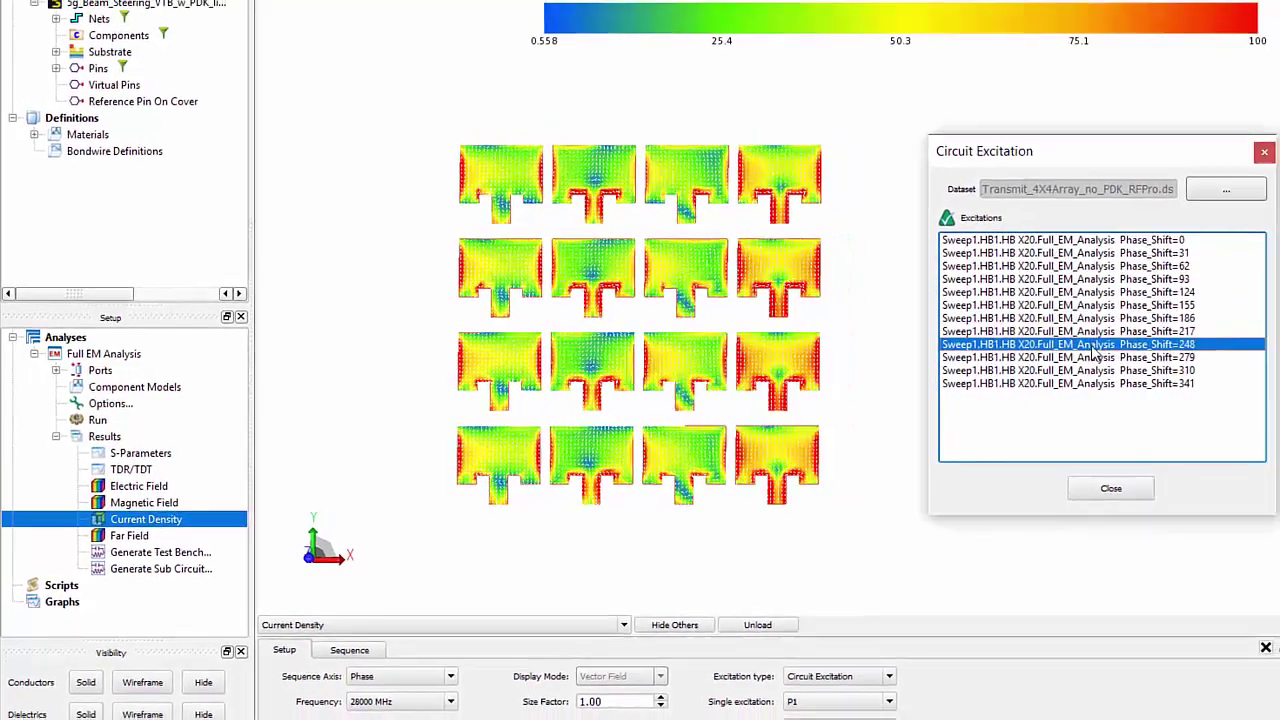
left_click(1132, 356)
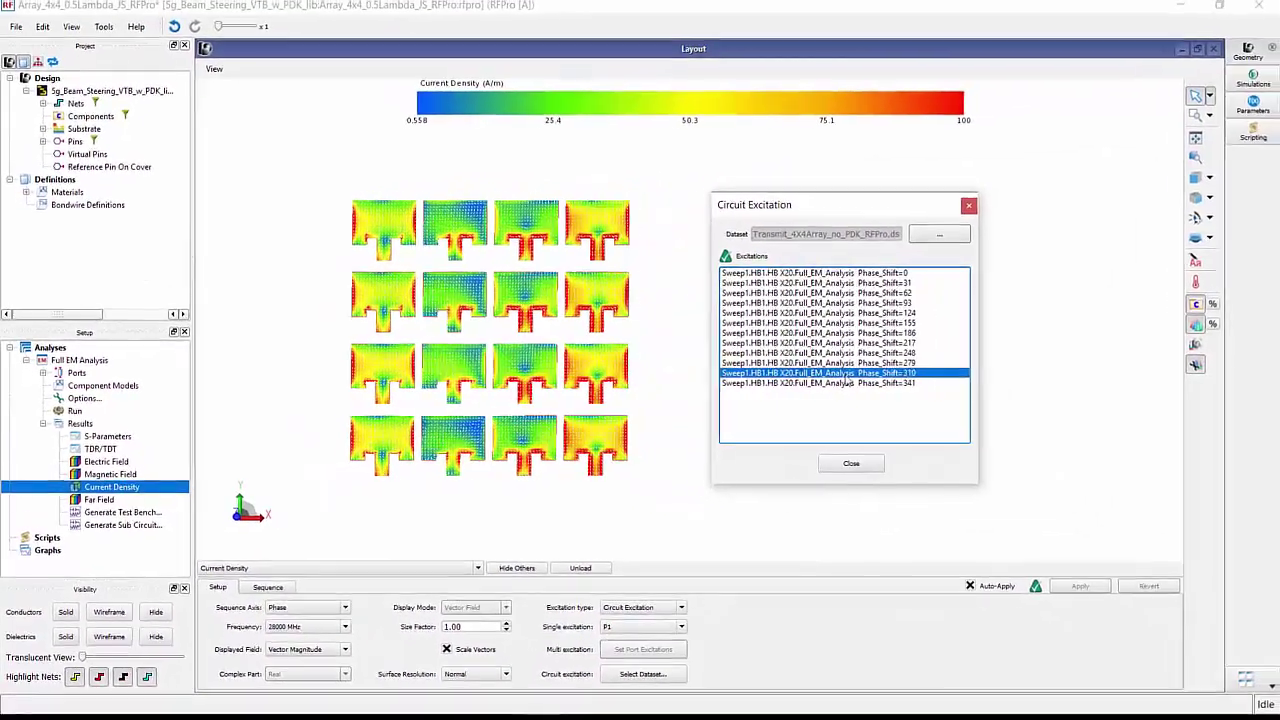
left_click(895, 383)
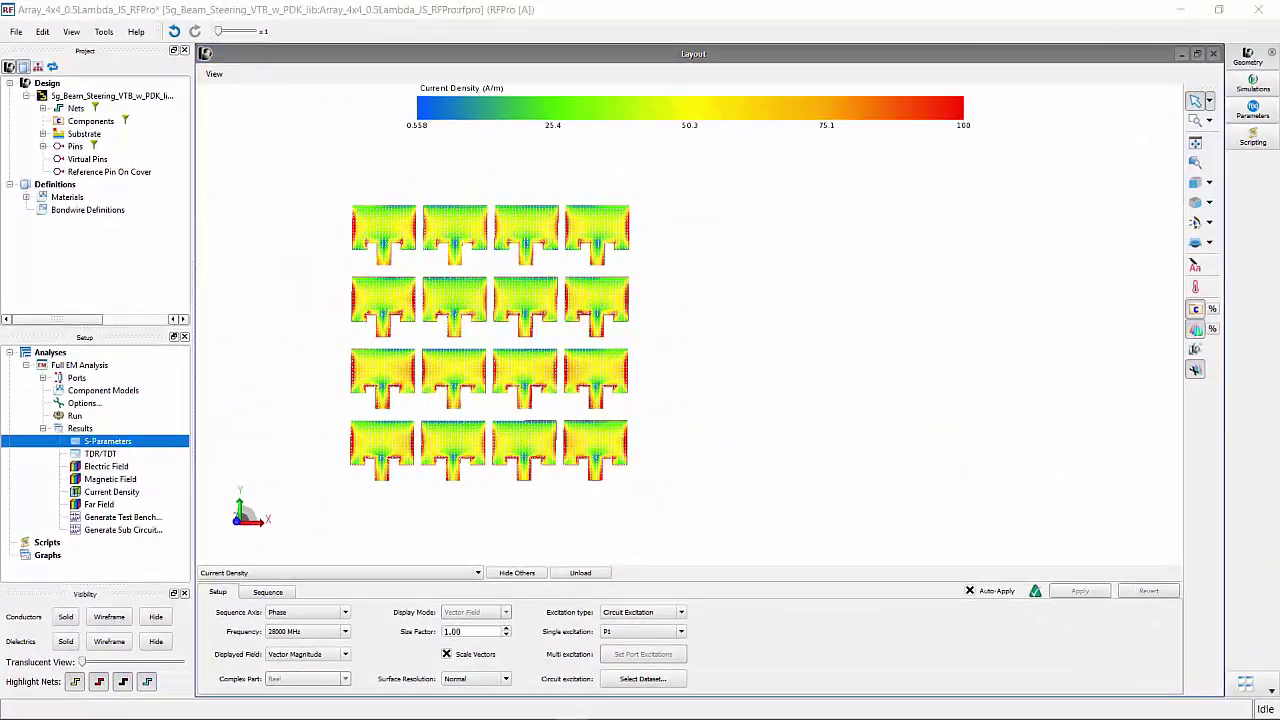
Open the S-parameter results of the Full EM Analysis and add the reflection traces of ports 2 to 10 to the port 1 plot.
double_click(106, 443)
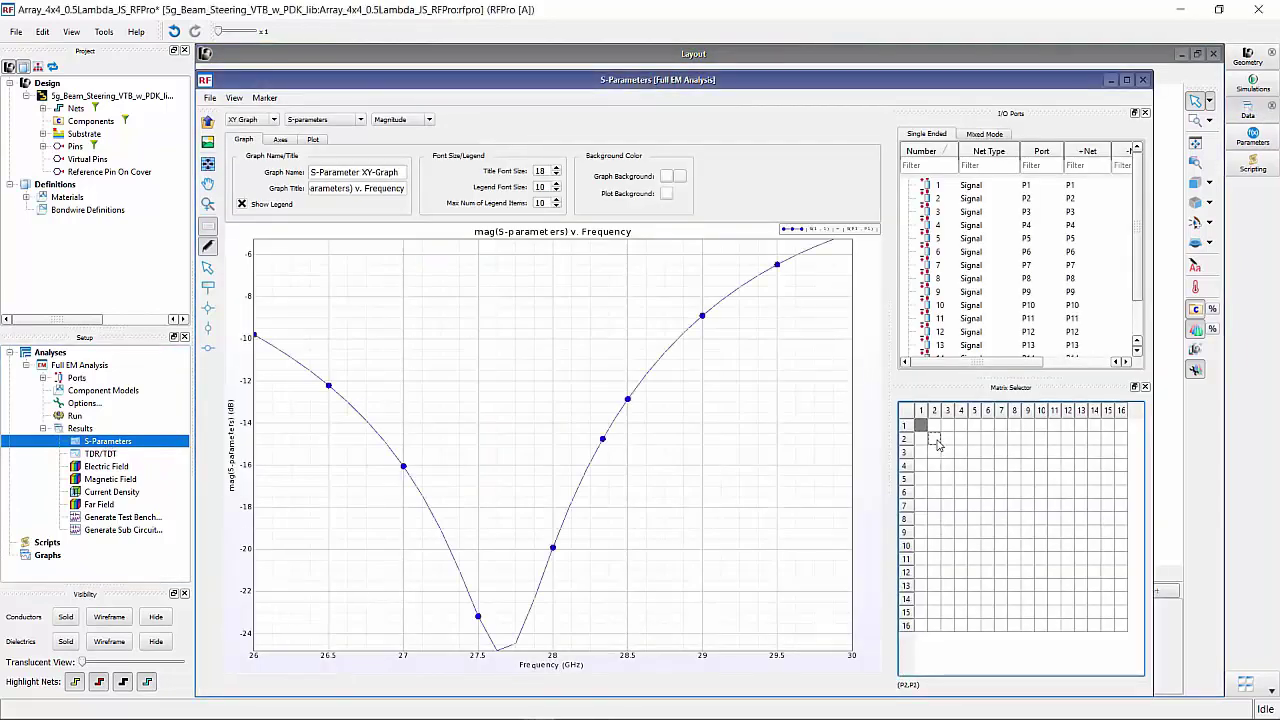
left_click(934, 438, "ctrl")
left_click(947, 451, "ctrl")
left_click(960, 464, "ctrl")
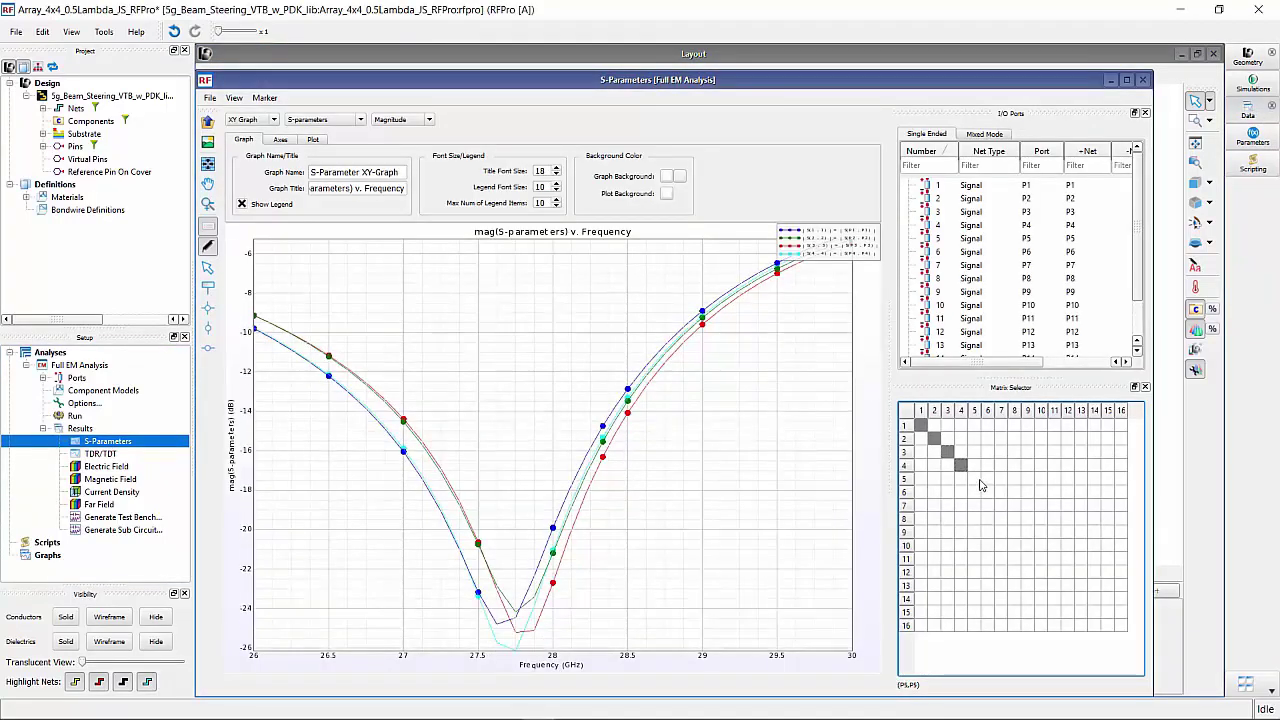
left_click(976, 480, "ctrl")
left_click(987, 492, "ctrl")
left_click(1001, 505, "ctrl")
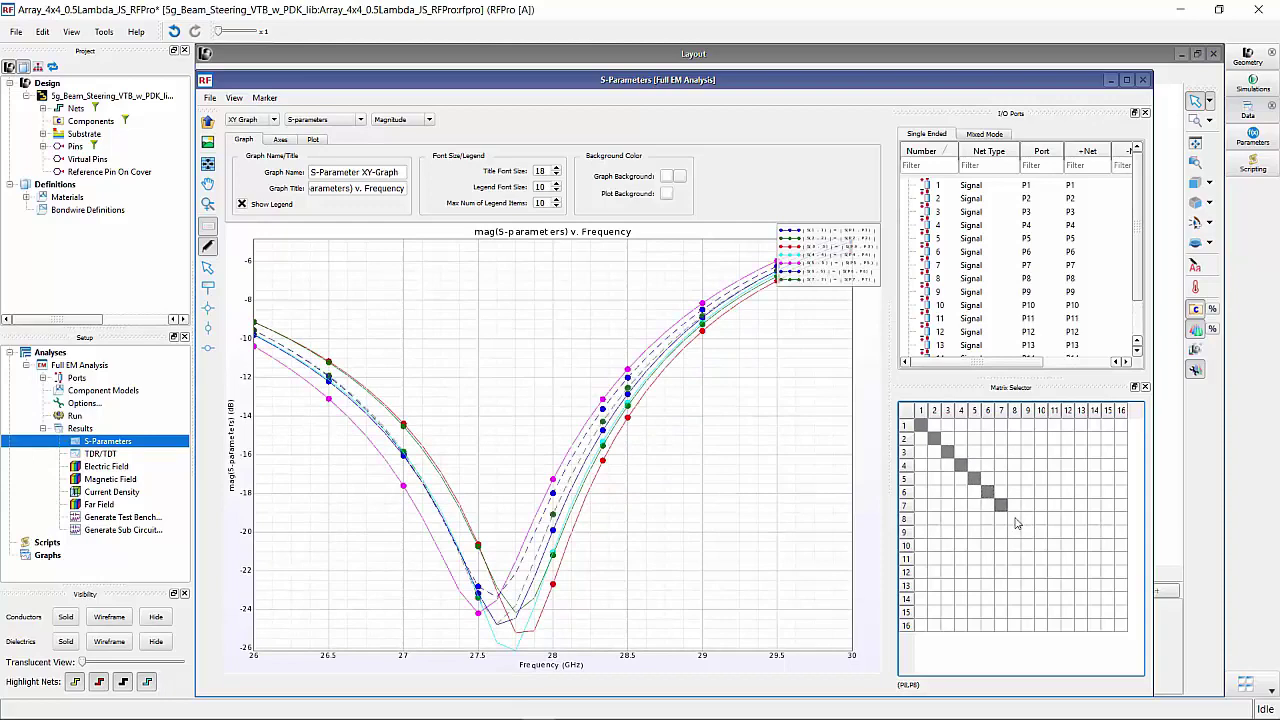
left_click(1014, 518, "ctrl")
left_click(1027, 532, "ctrl")
left_click(1041, 545, "ctrl")
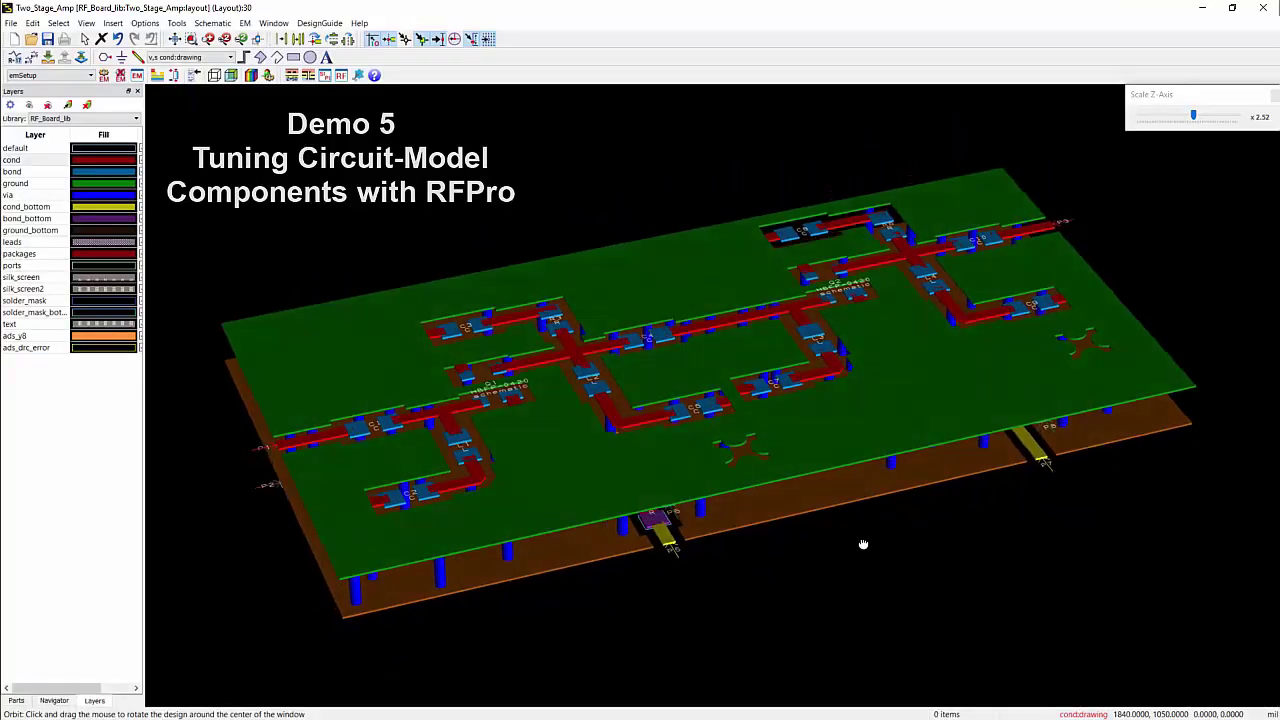
Examine the Two_Stage_Amp board in 3D and, in RFPro, add all its components to the Full EM Analysis component models.
left_click_drag(863, 544, 851, 608)
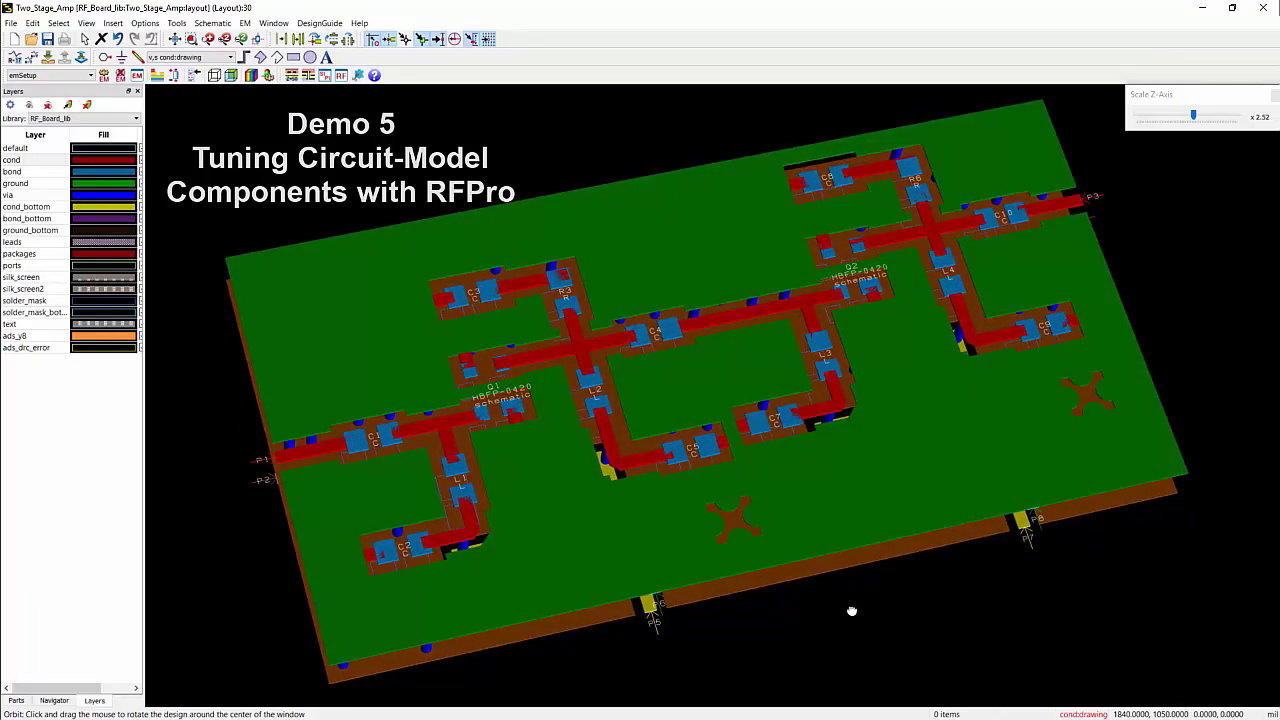
key("Escape")
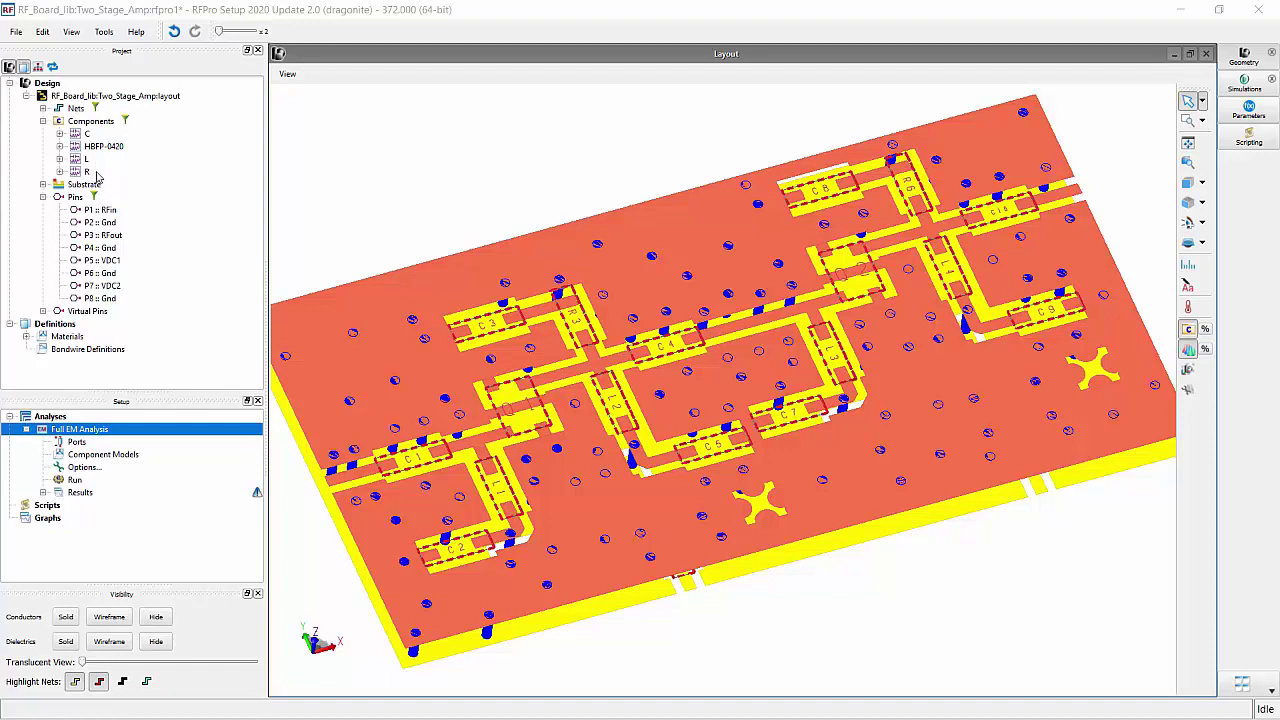
left_click(105, 125)
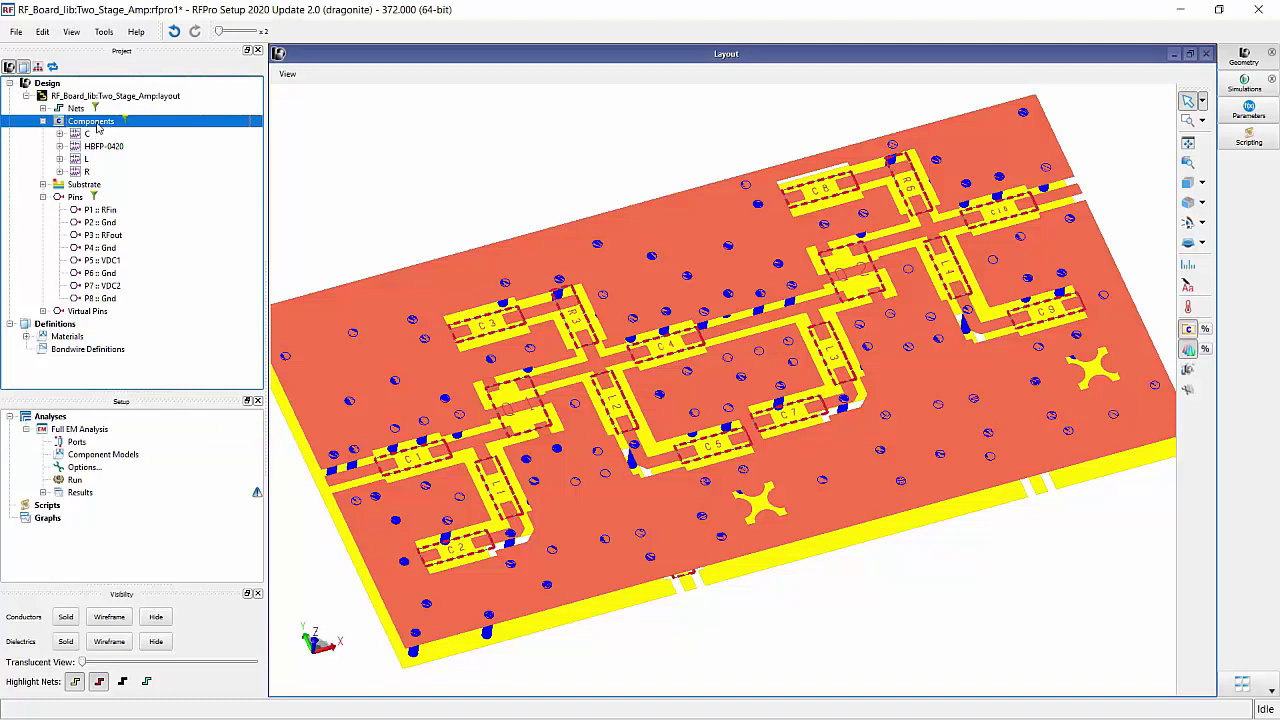
left_click_drag(97, 124, 116, 456)
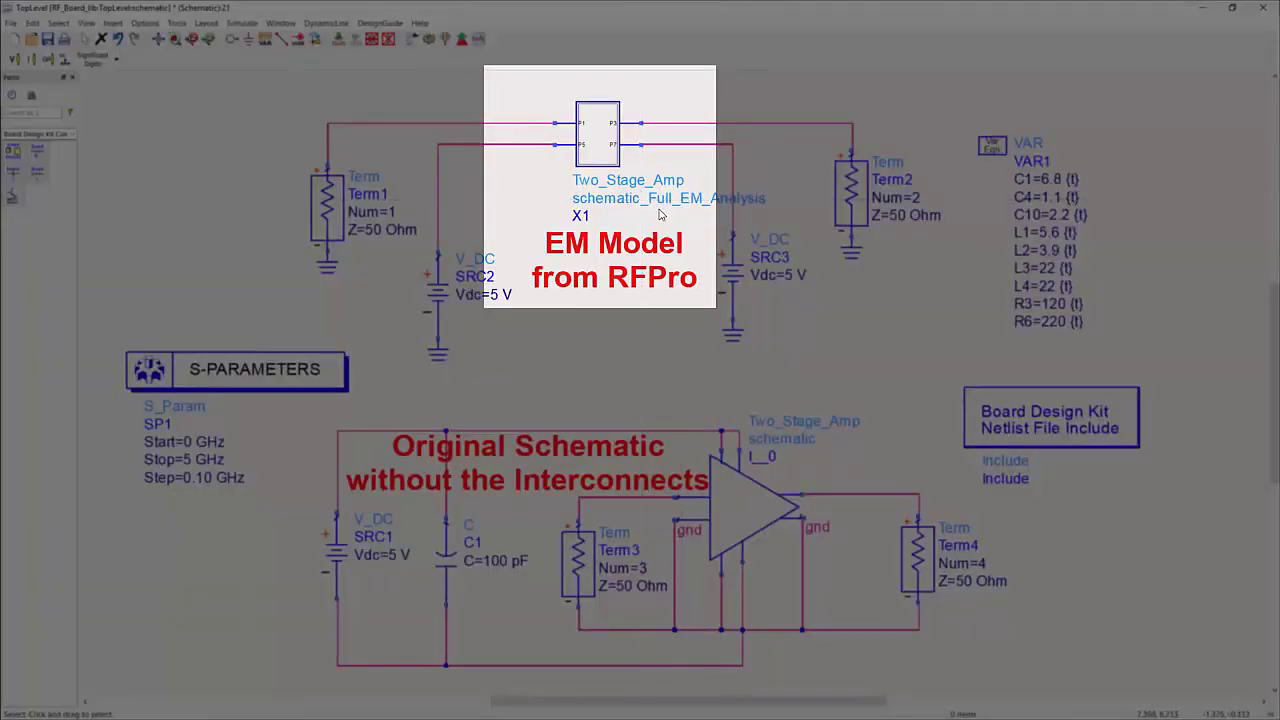
Examine the networks inside the EM model X1 and the original Two_Stage_Amp schematic, and return to the top-level schematic.
left_click(598, 137)
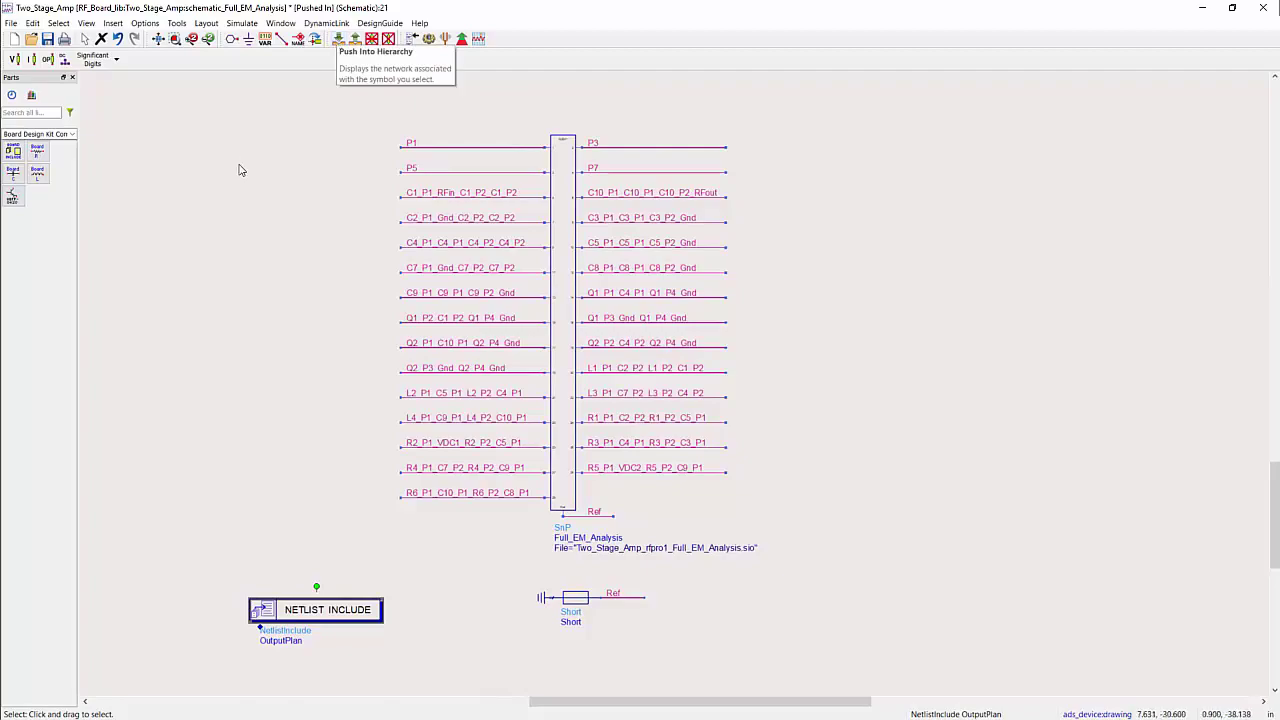
left_click(355, 40)
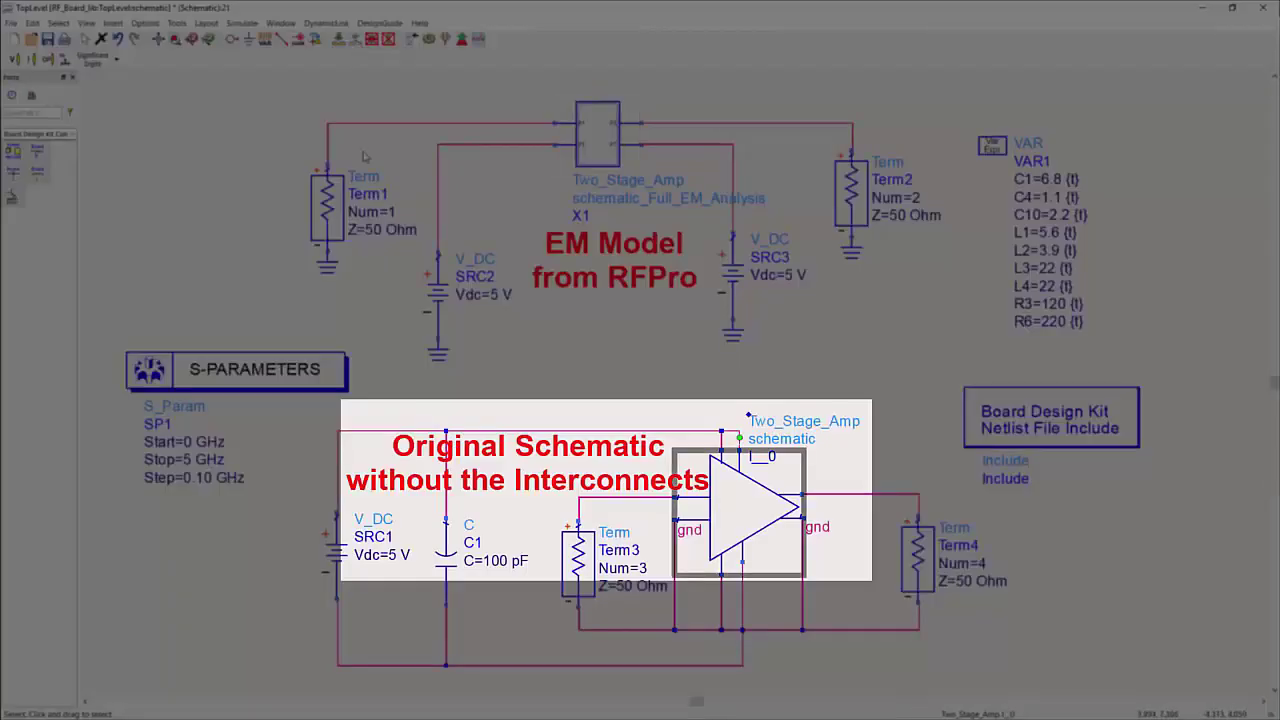
left_click(342, 40)
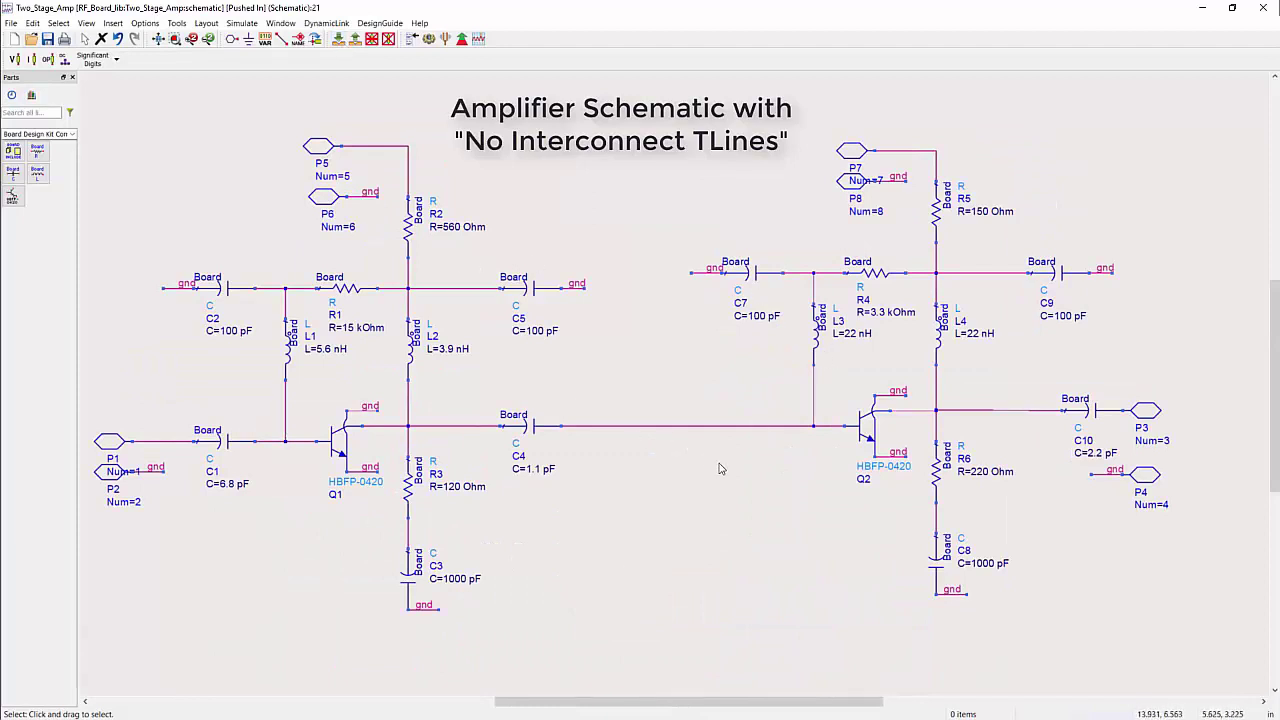
left_click(355, 40)
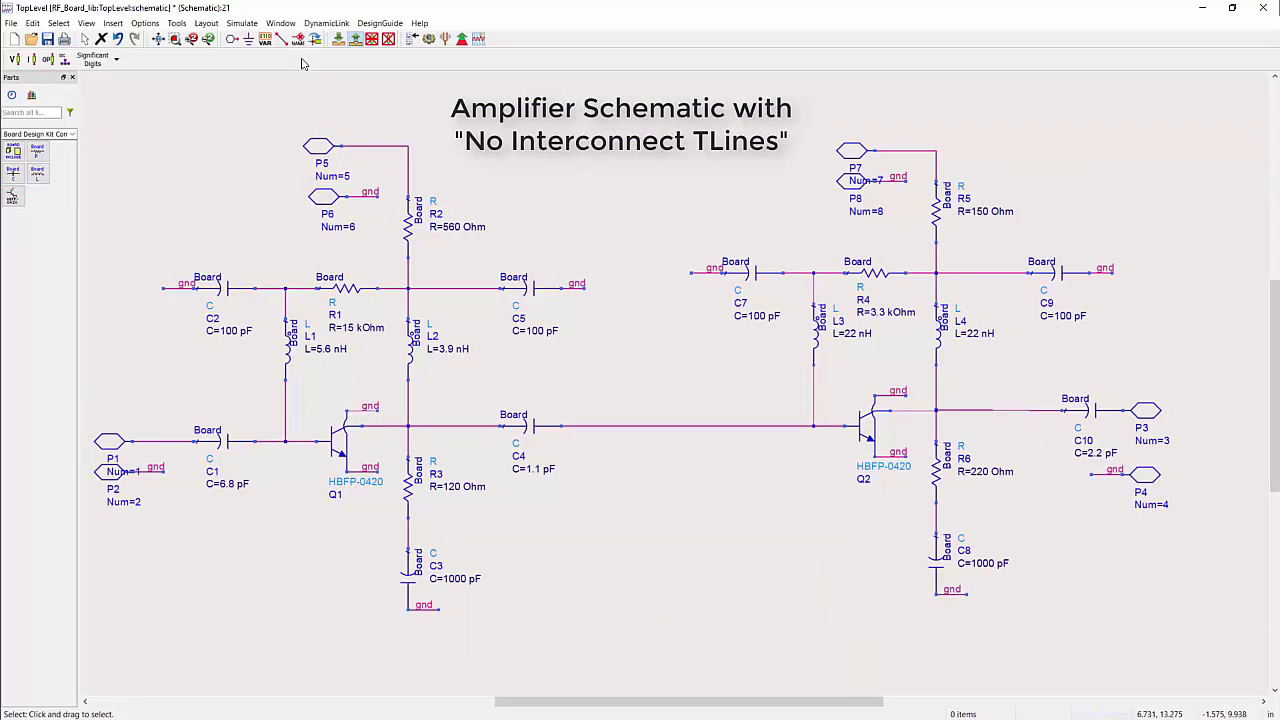
left_click(357, 40)
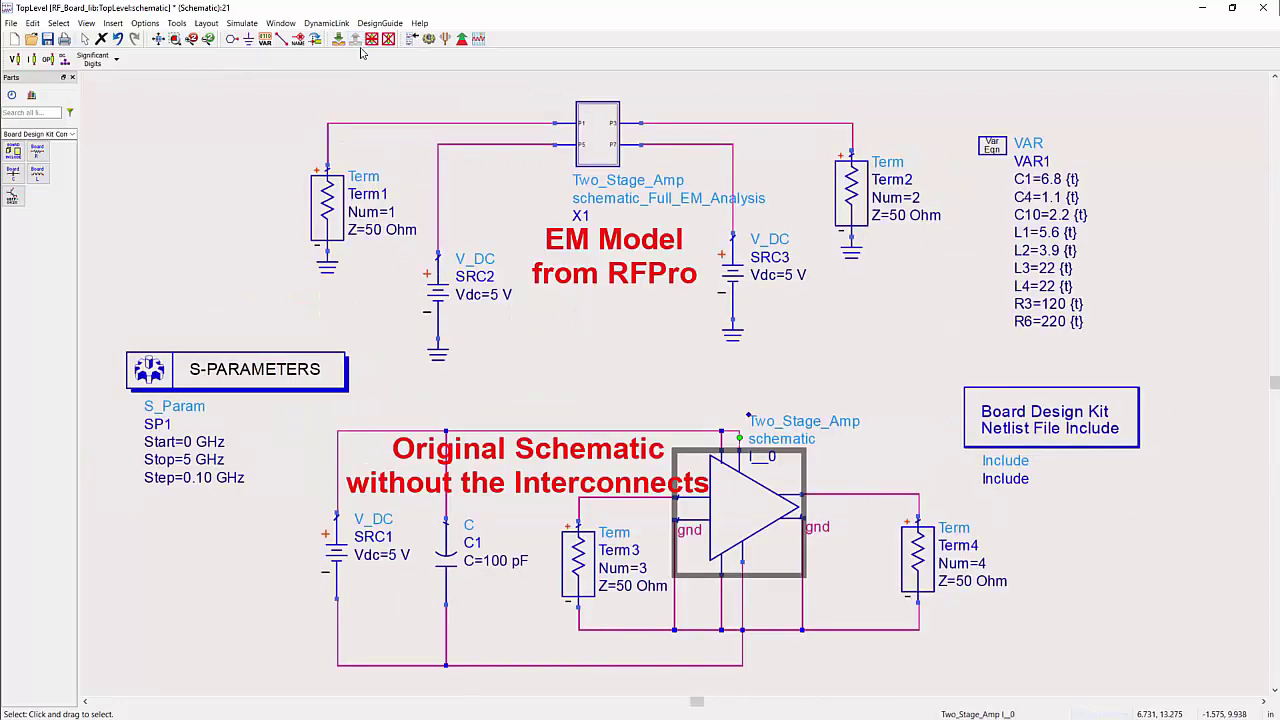
left_click(238, 268)
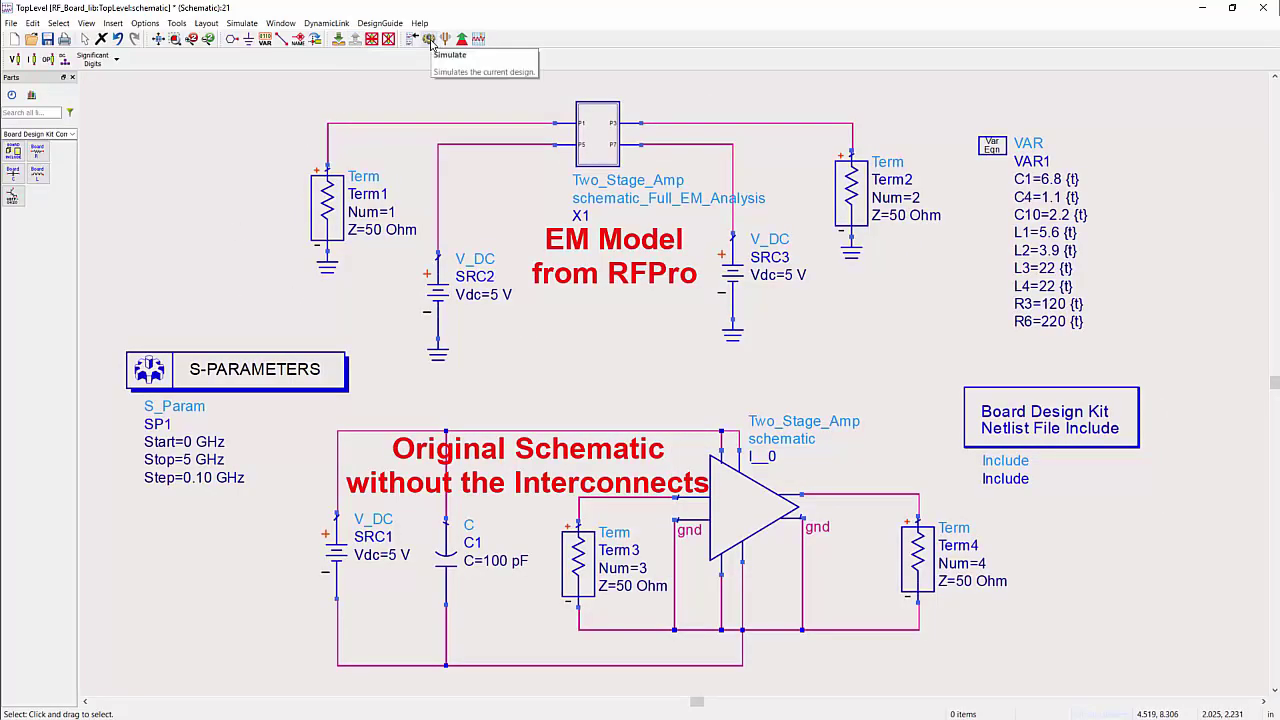
Simulate the top-level amplifier schematic and start parameter tuning.
left_click(429, 39)
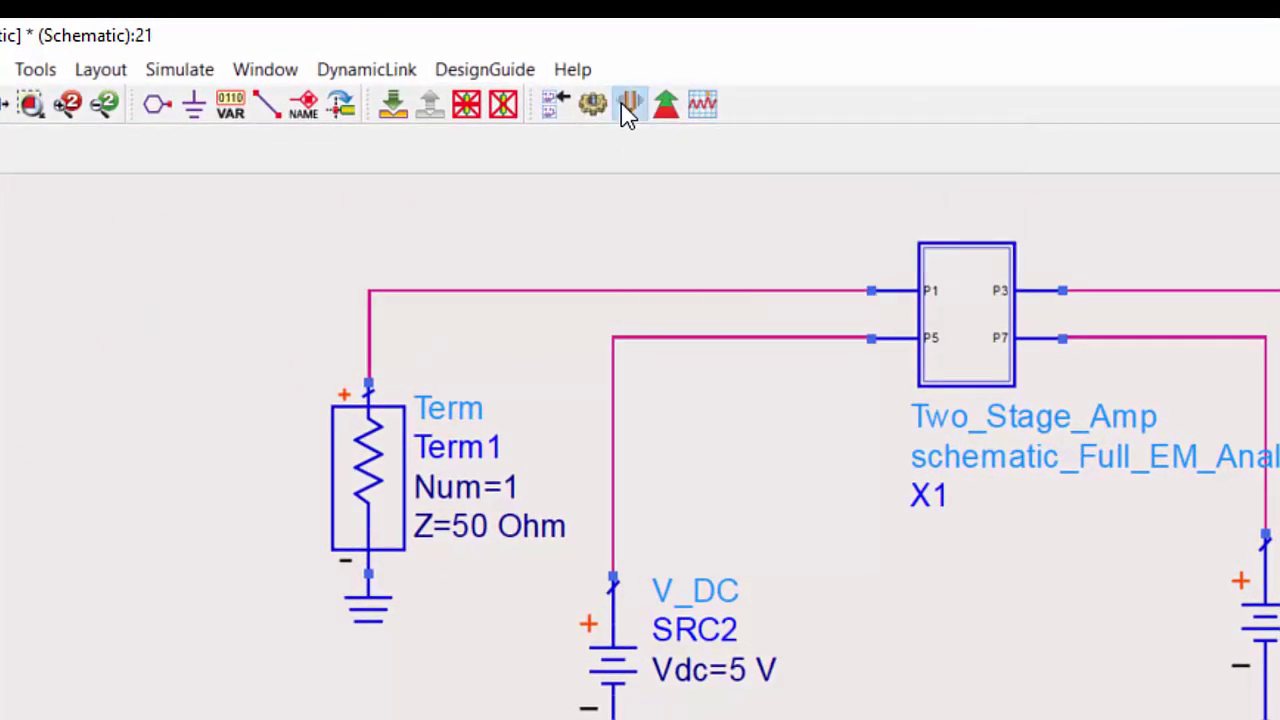
left_click(626, 104)
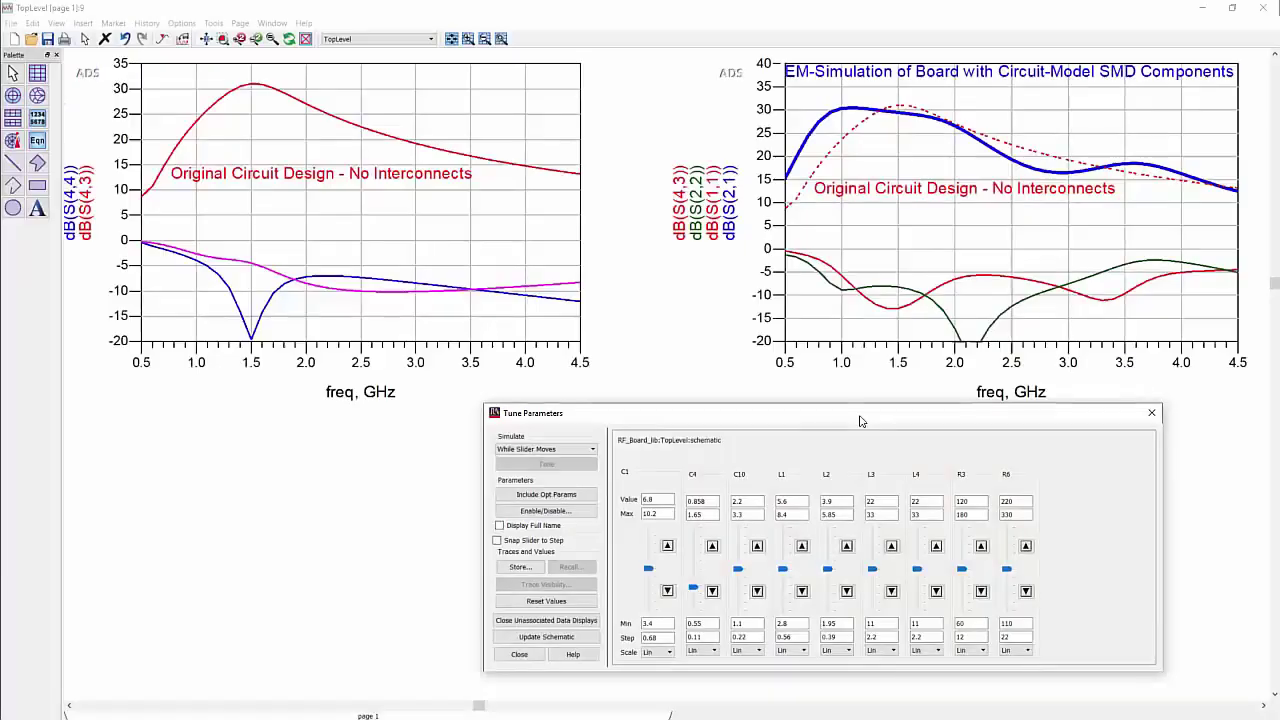
Tune the amplifier's component values to C1=10.2, C4=1.067, C10=3.08, L1=5.152, L2=3.744, L3=29.26, L4=11.22 and R6=330.
left_click_drag(827, 569, 764, 578)
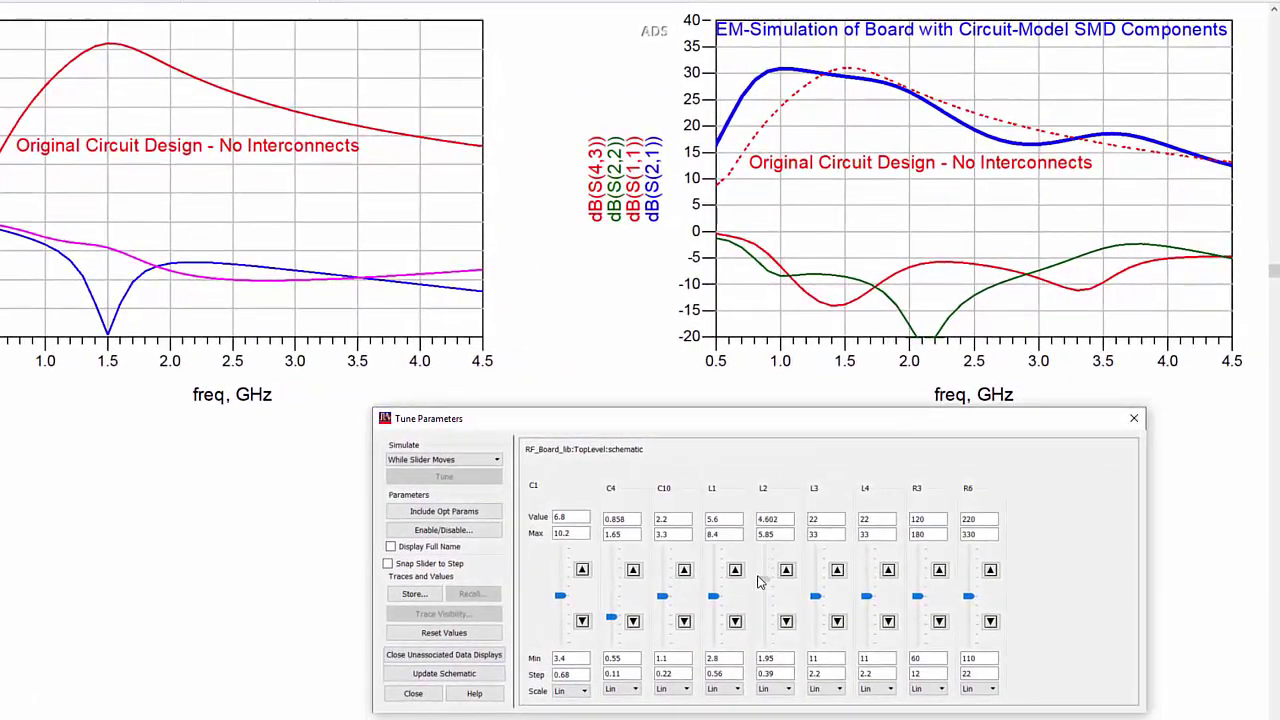
mouse_move(867, 595)
left_mouse_down()
mouse_move(862, 538)
mouse_move(866, 599)
left_mouse_up()
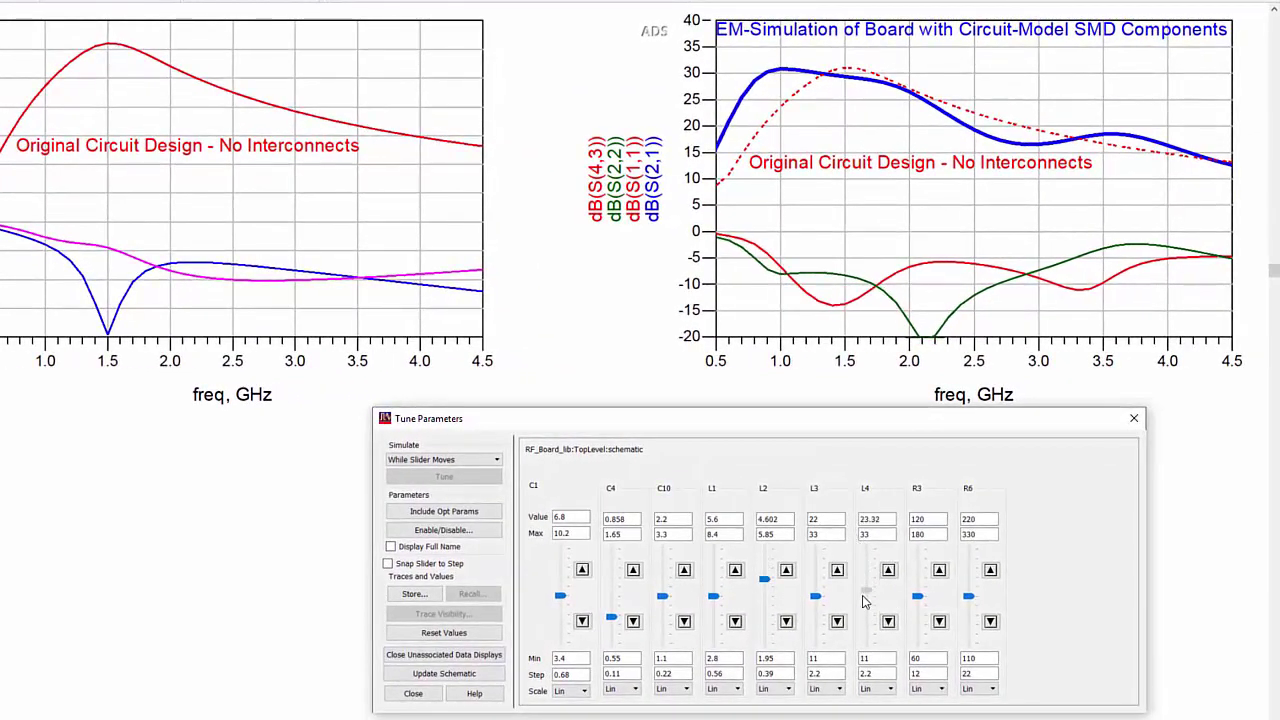
left_click_drag(612, 618, 665, 563)
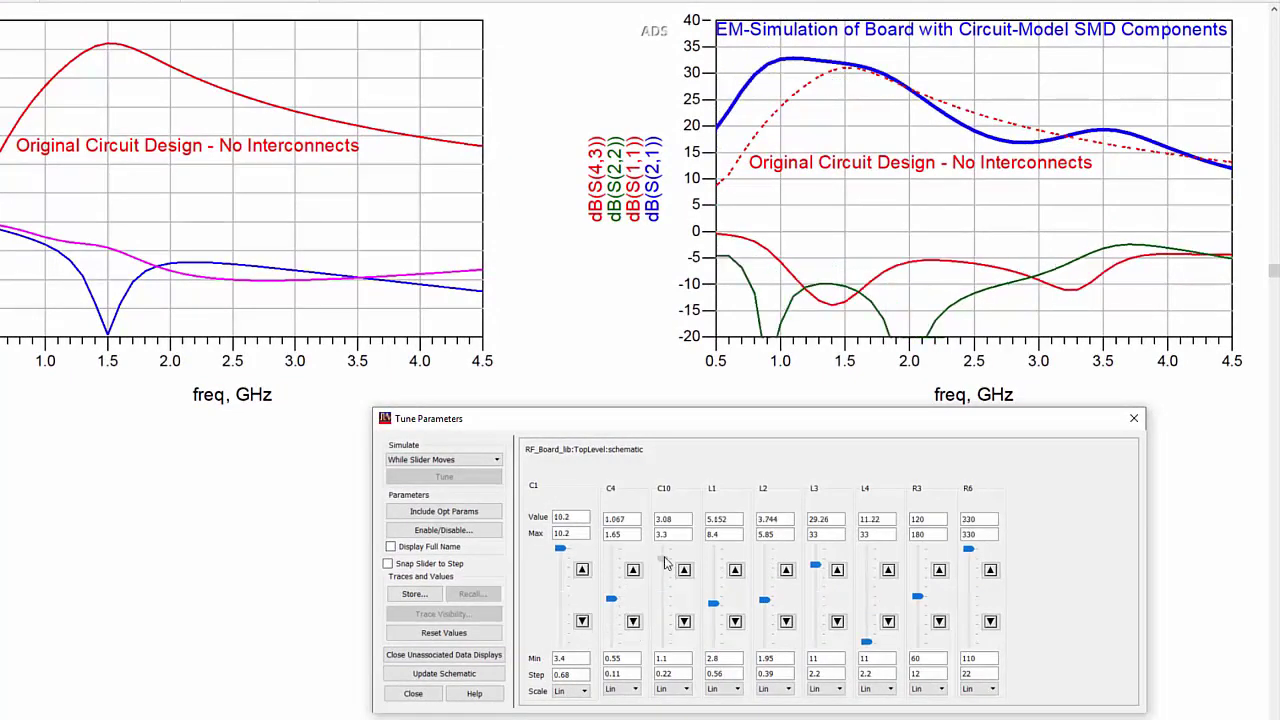